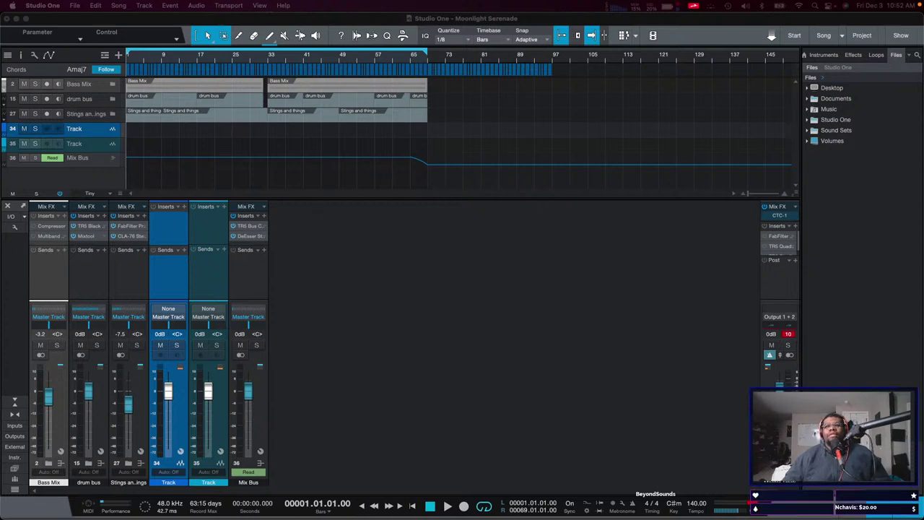
Switch to the Orion Studio control panel and examine where the PD 70 preamp and COMP OUT L and R play channels are routed.
{"action": "key", "text": "super+Tab"}
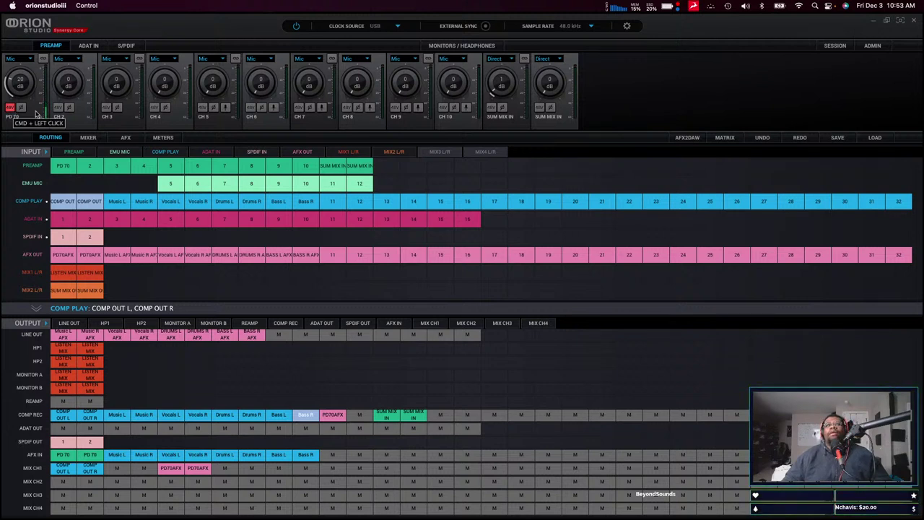
{"action": "left_click", "coordinate": [64, 169]}
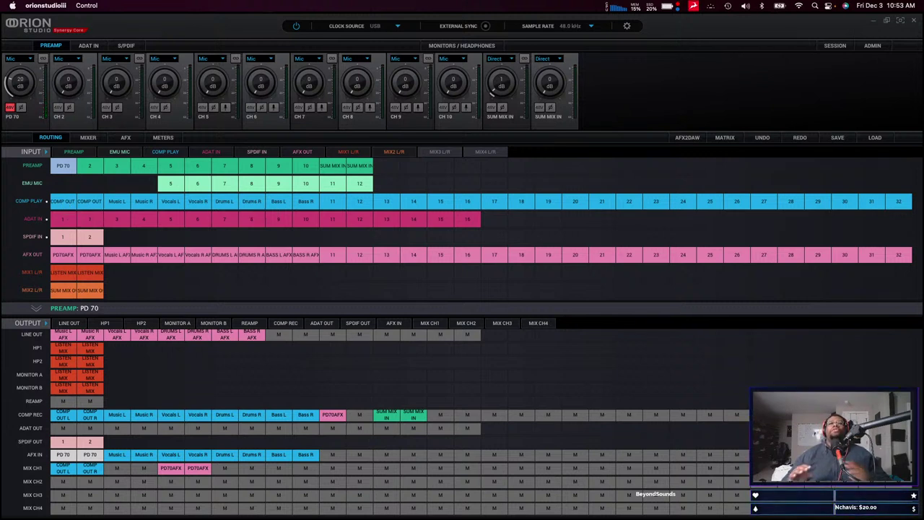
{"action": "left_click", "coordinate": [63, 204]}
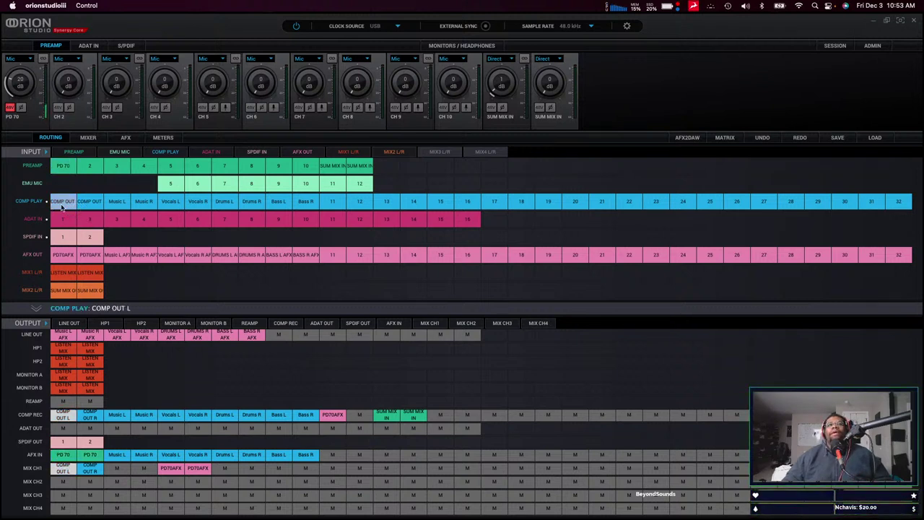
{"action": "key", "text": "Right"}
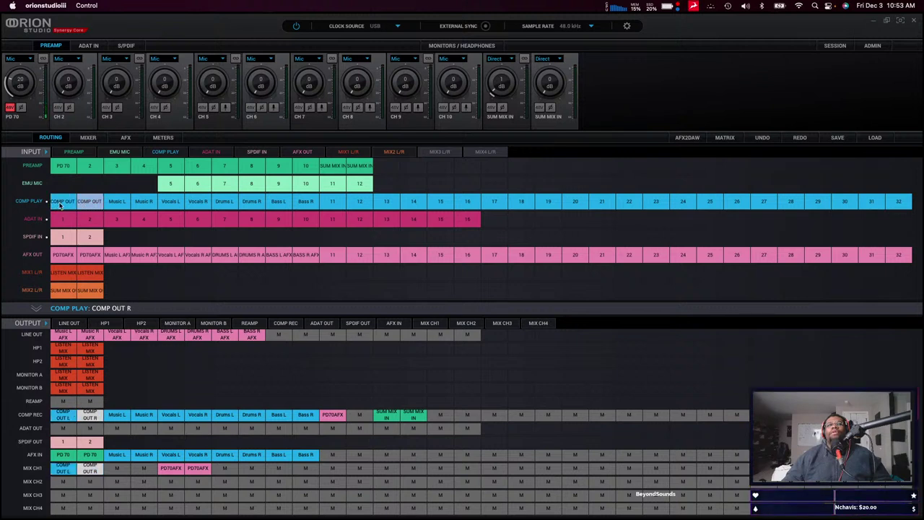
{"action": "left_click", "coordinate": [61, 204]}
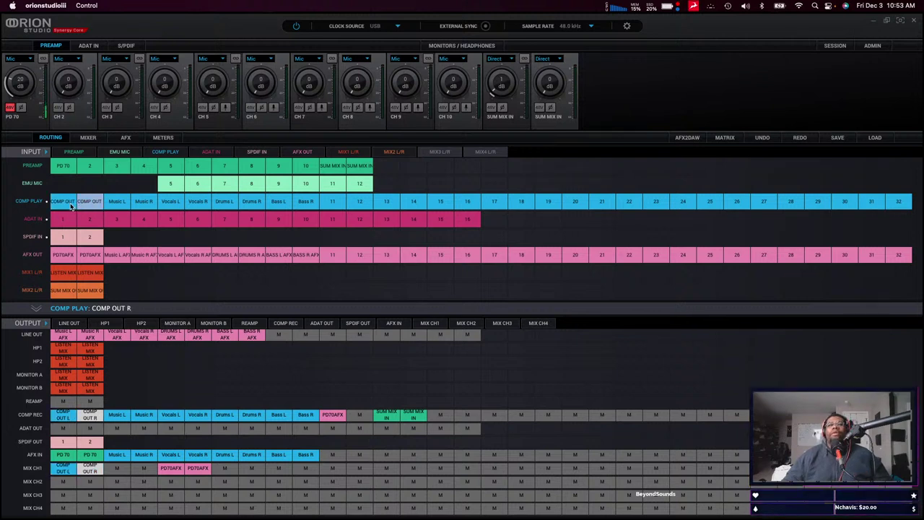
{"action": "left_click", "coordinate": [87, 205]}
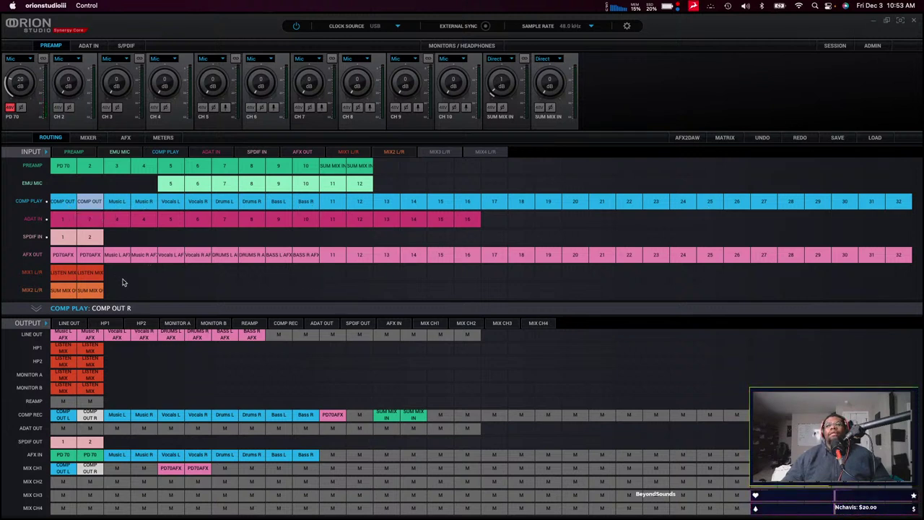
{"action": "left_click", "coordinate": [74, 207]}
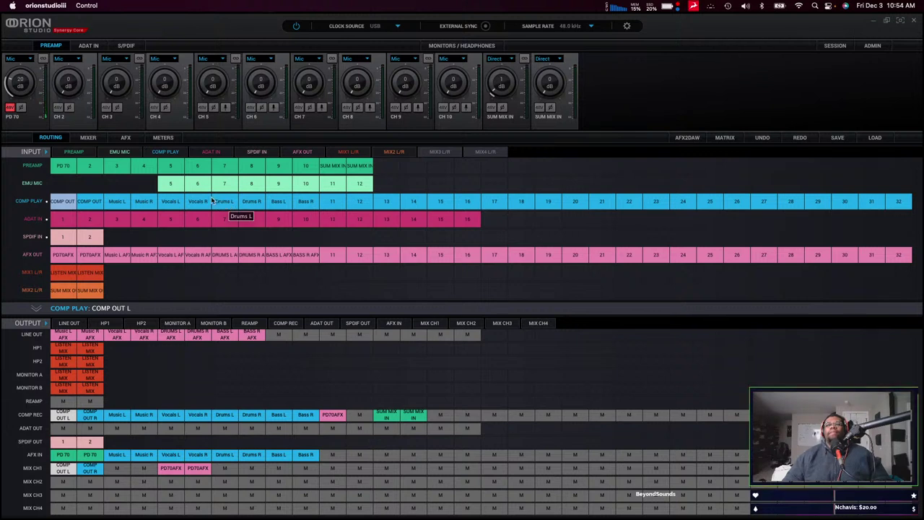
Assign the COMP PLAY channels Music L through Bass R to COMP REC channels 3 to 10.
{"action": "left_click", "coordinate": [118, 201]}
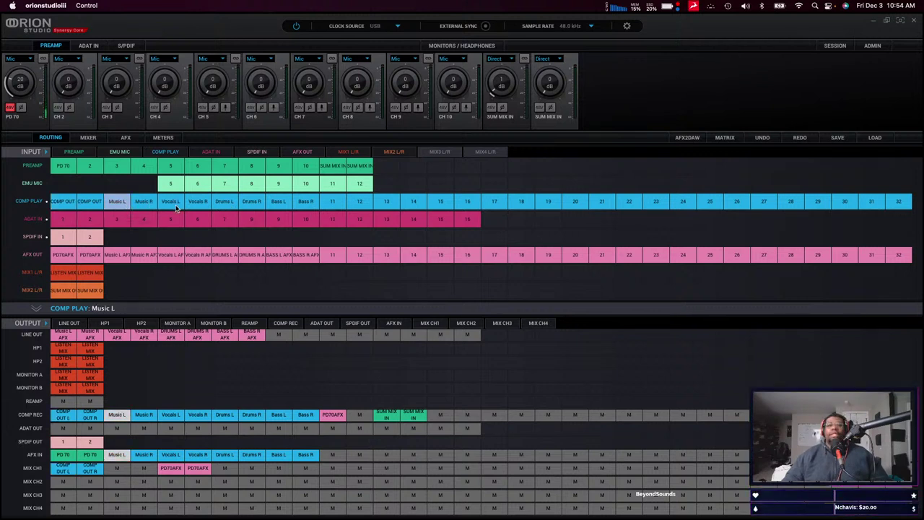
{"action": "left_click", "coordinate": [305, 202], "text": "shift"}
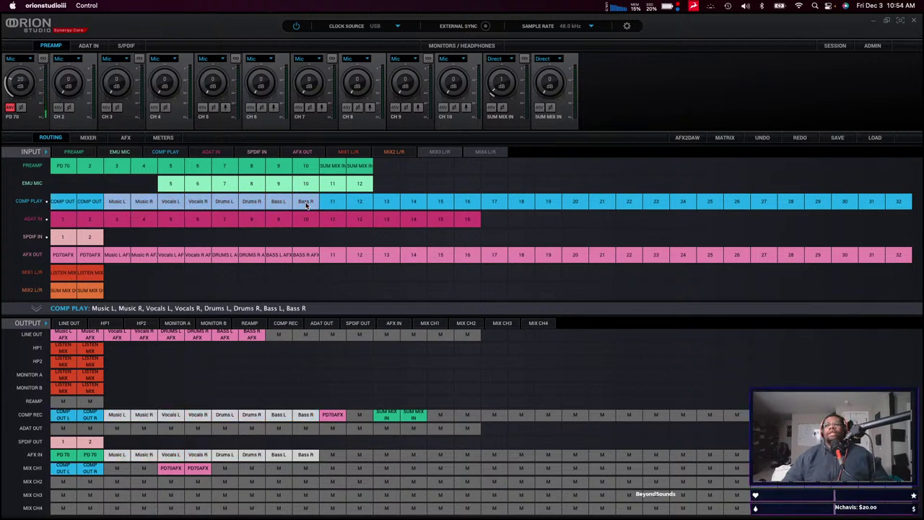
{"action": "left_click", "coordinate": [133, 230]}
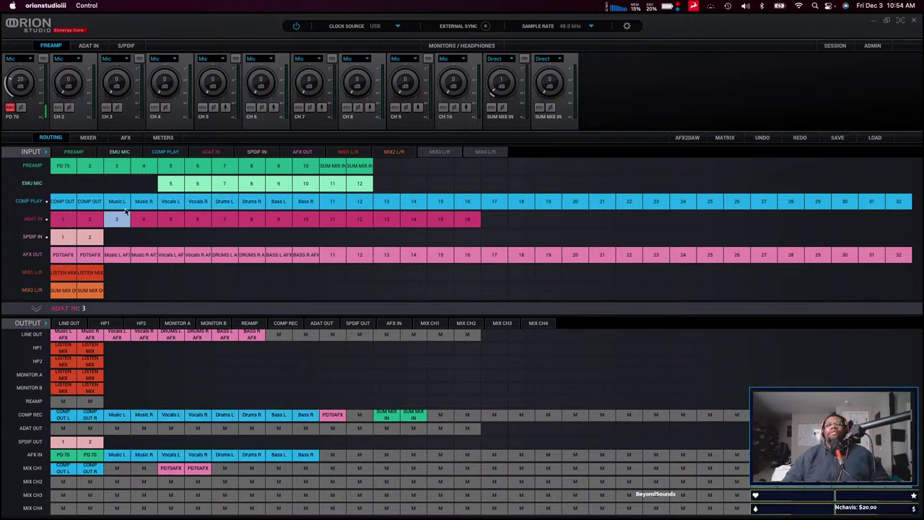
{"action": "left_click", "coordinate": [120, 205]}
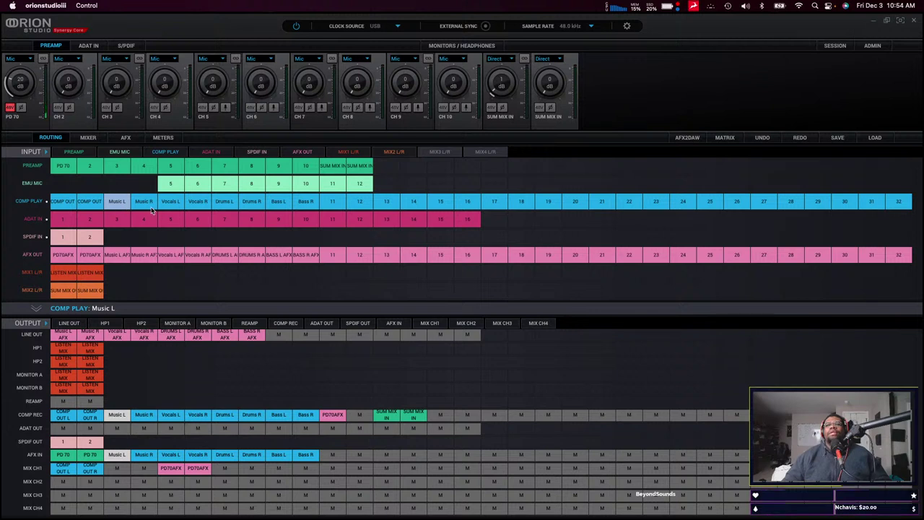
{"action": "left_click", "coordinate": [297, 205], "text": "shift"}
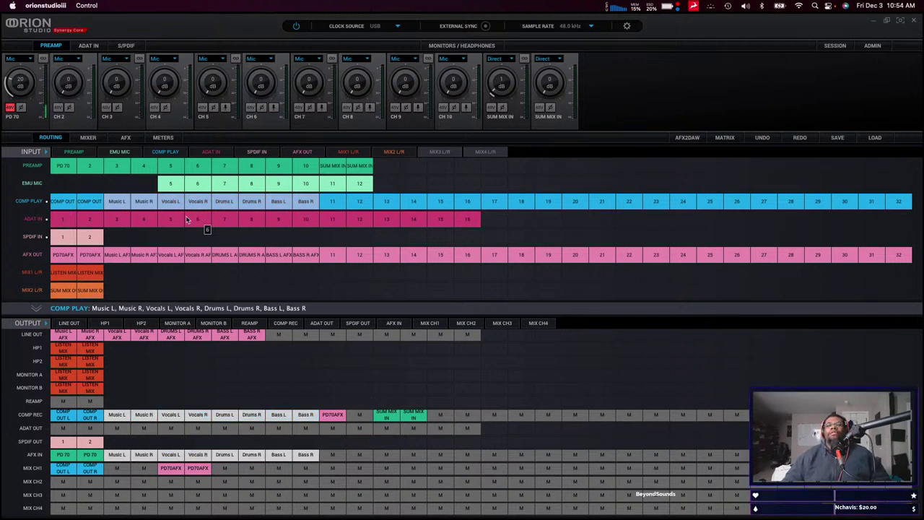
{"action": "left_click", "coordinate": [121, 205]}
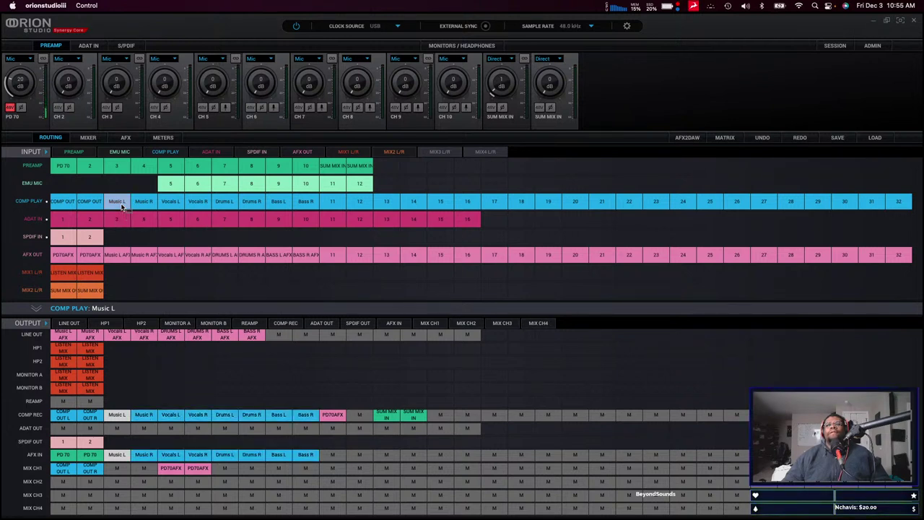
{"action": "left_click", "coordinate": [123, 205]}
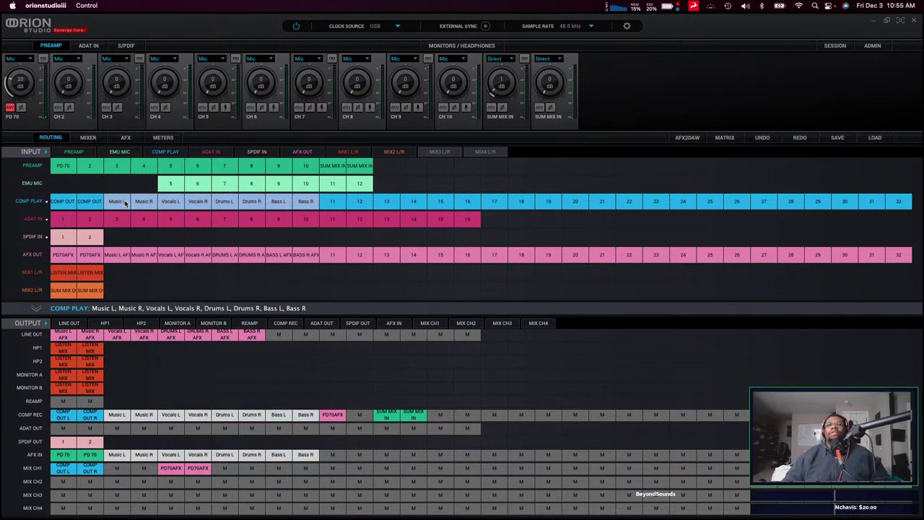
{"action": "left_click_drag", "start_coordinate": [124, 205], "coordinate": [114, 418]}
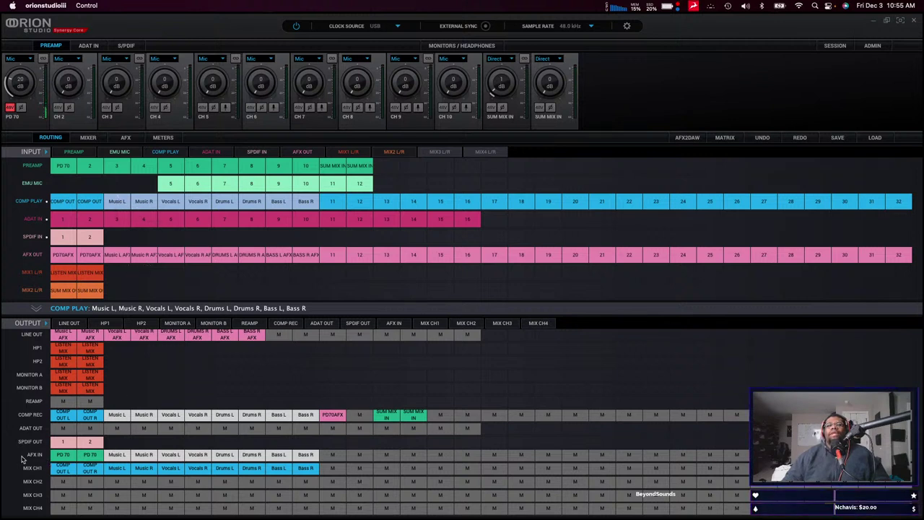
Examine the destinations of Music L AFX and of the COMP PLAY channels Music L through Bass R.
{"action": "left_click", "coordinate": [120, 255]}
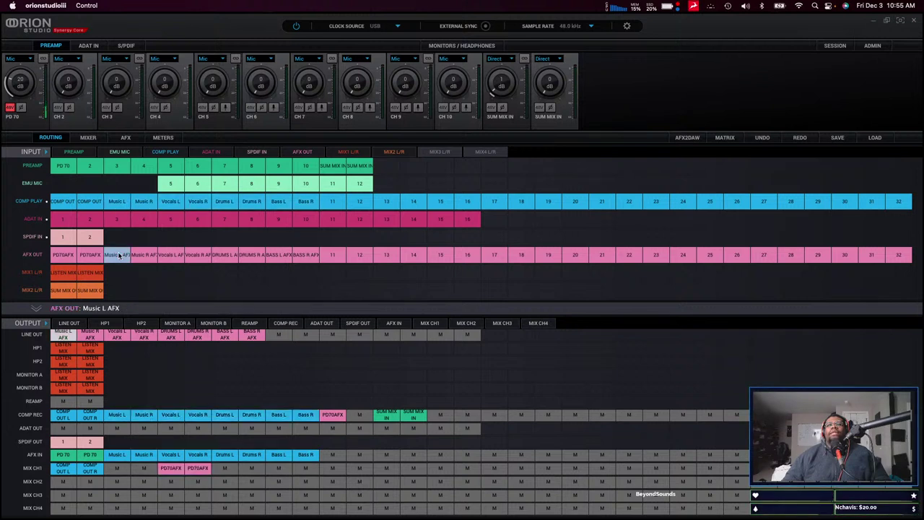
{"action": "left_click", "coordinate": [121, 202]}
{"action": "left_click", "coordinate": [307, 203], "text": "shift"}
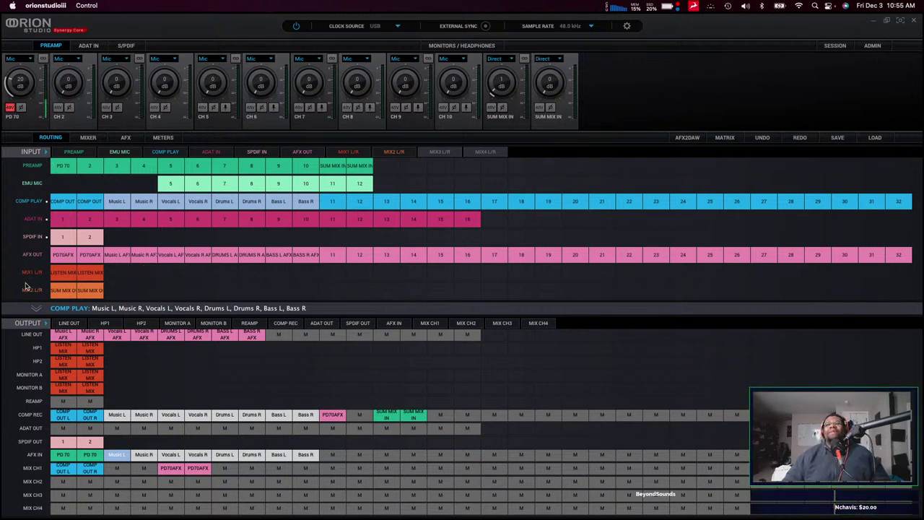
Assign the AFX OUT channels Music L AFX through BASS R AFX to LINE OUT channels starting at channel 1.
{"action": "left_click", "coordinate": [117, 254]}
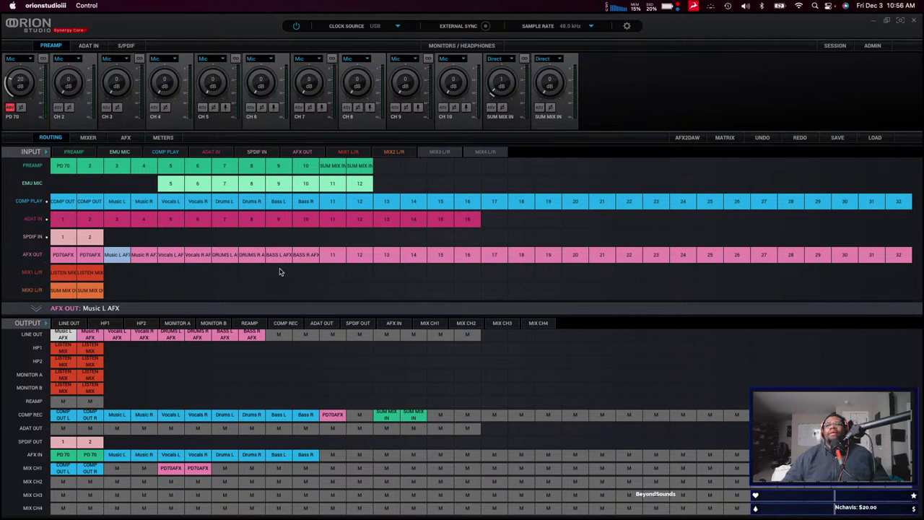
{"action": "left_click", "coordinate": [304, 261], "text": "shift"}
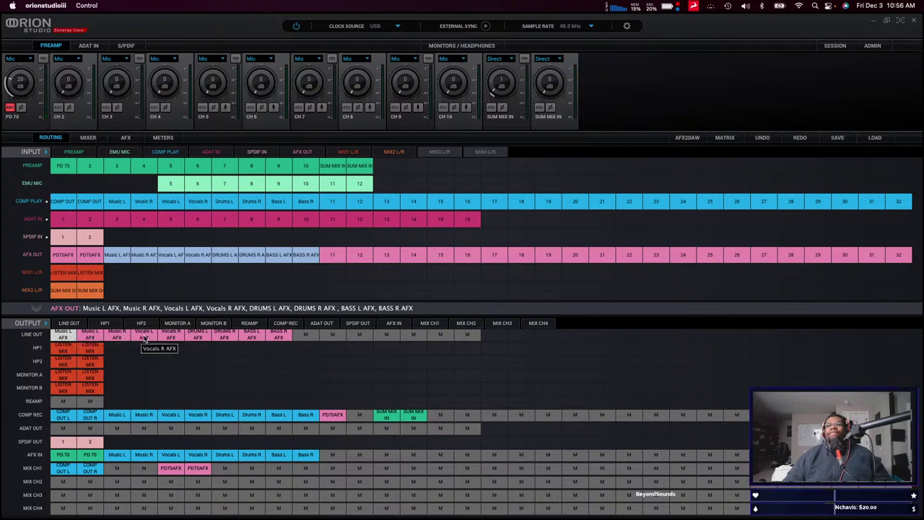
{"action": "left_click", "coordinate": [279, 335]}
{"action": "left_click_drag", "start_coordinate": [273, 342], "coordinate": [135, 340]}
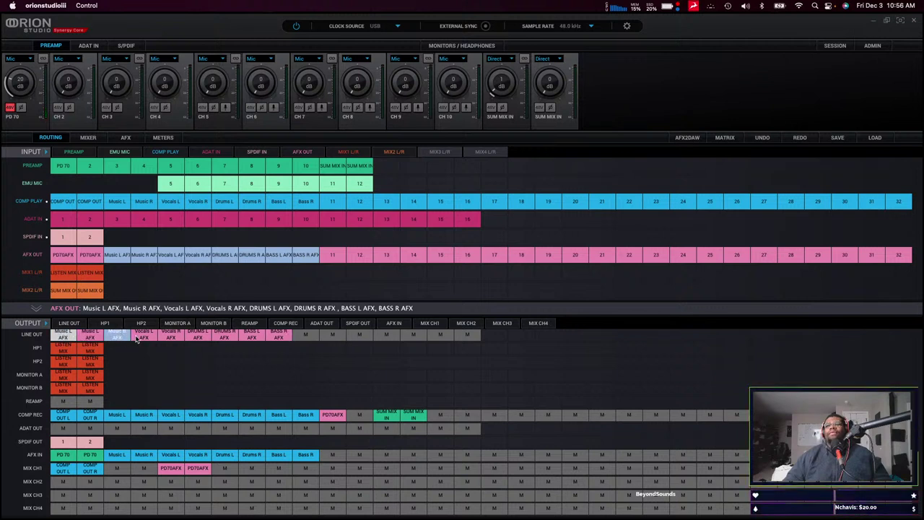
{"action": "left_click", "coordinate": [63, 340]}
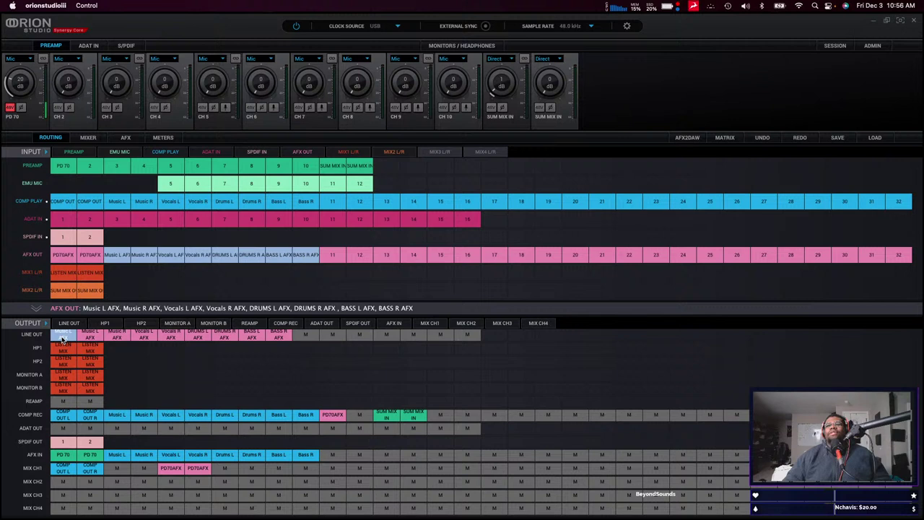
{"action": "right_click", "coordinate": [101, 337]}
{"action": "left_click", "coordinate": [257, 354]}
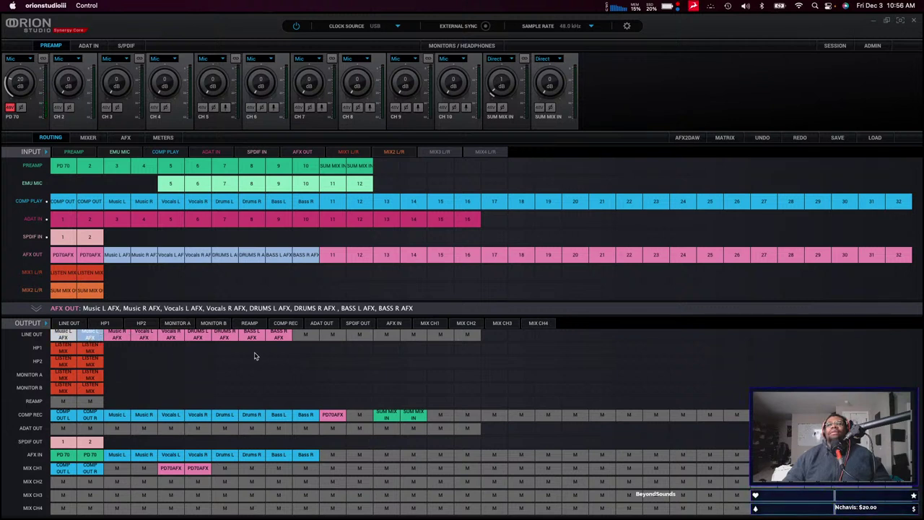
{"action": "left_click_drag", "start_coordinate": [117, 262], "coordinate": [65, 340]}
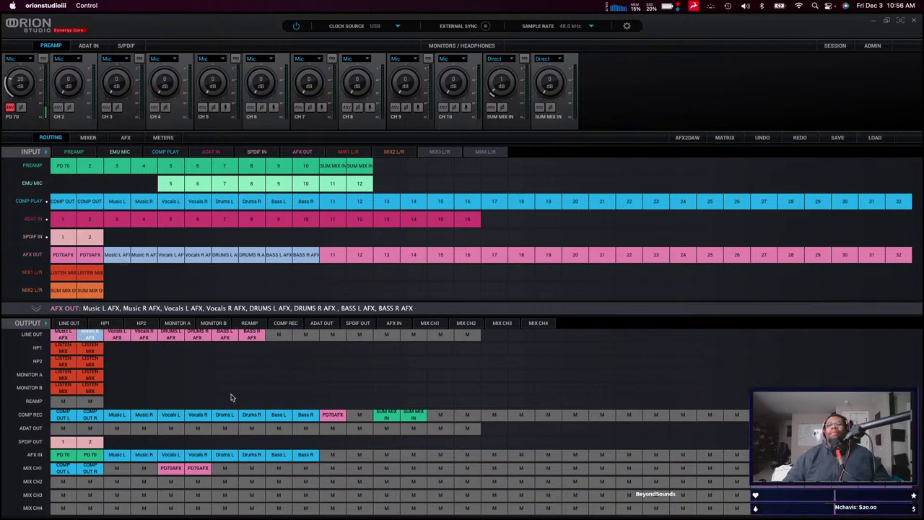
Mute the entire LINE OUT row and reassign the selected Music L AFX through BASS R AFX channels to LINE OUT 1 to 8.
{"action": "left_click", "coordinate": [258, 339]}
{"action": "right_click", "coordinate": [258, 340]}
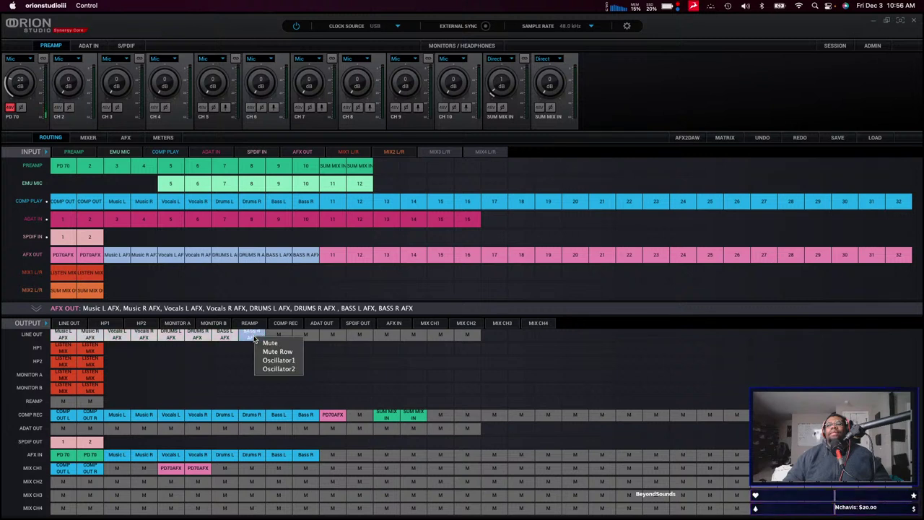
{"action": "left_click", "coordinate": [275, 352]}
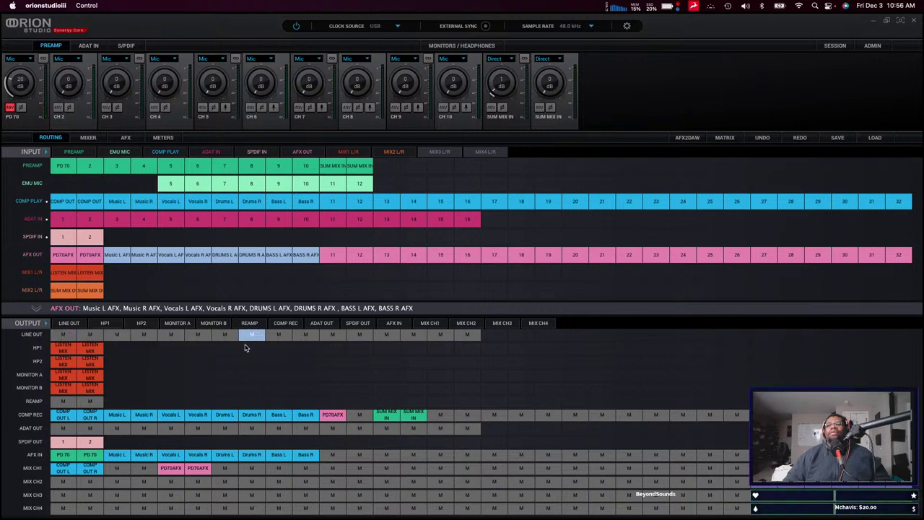
{"action": "left_click_drag", "start_coordinate": [115, 261], "coordinate": [71, 348]}
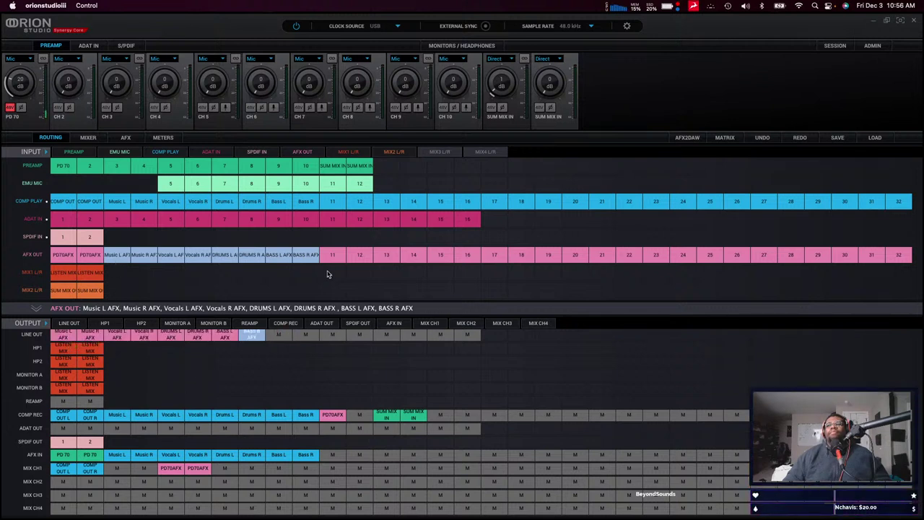
Reset the name of the BASS R AFX channel in the AFX OUT row to 10 and mute LINE OUT 8.
{"action": "left_click", "coordinate": [309, 257]}
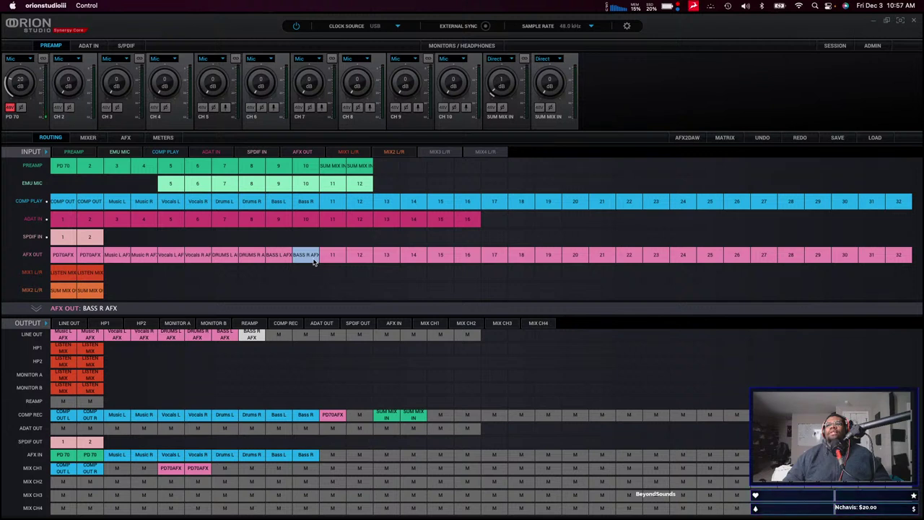
{"action": "left_click_drag", "start_coordinate": [314, 260], "coordinate": [313, 269]}
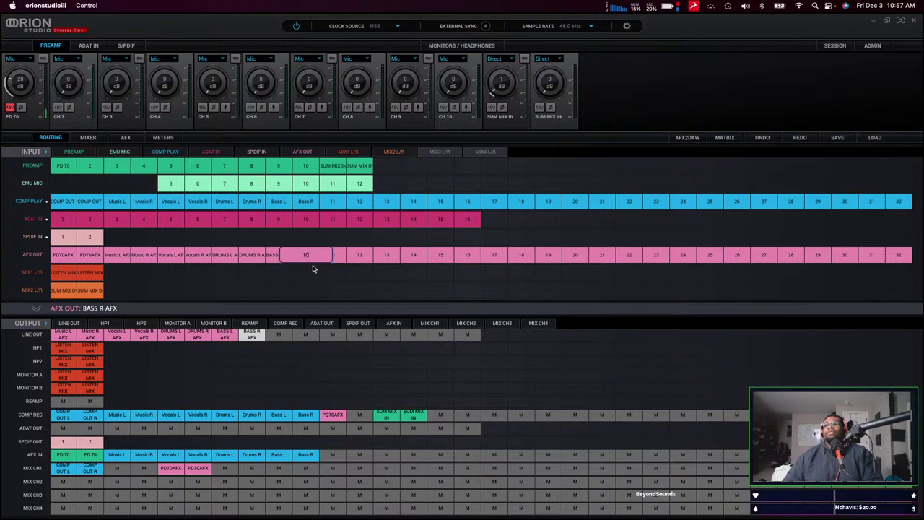
{"action": "left_click", "coordinate": [252, 334]}
{"action": "left_click", "coordinate": [266, 339]}
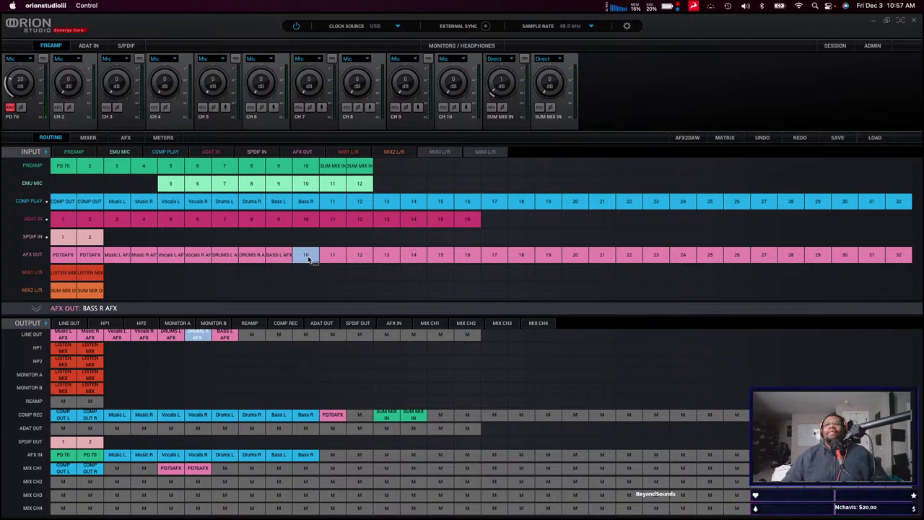
Rename channel 10 in the AFX OUT row as BASS R AFX.
{"action": "left_click_drag", "start_coordinate": [305, 260], "coordinate": [306, 254]}
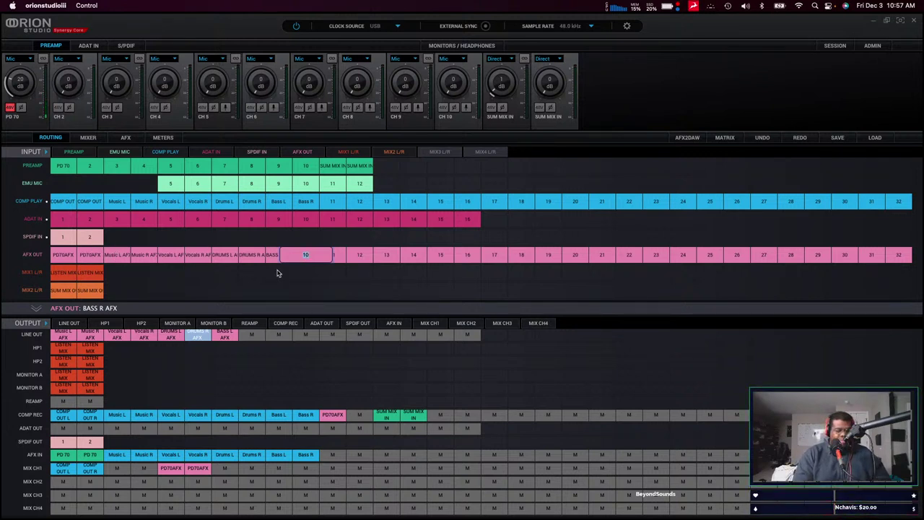
{"action": "key", "text": "BackSpace"}
{"action": "key", "text": "BackSpace"}
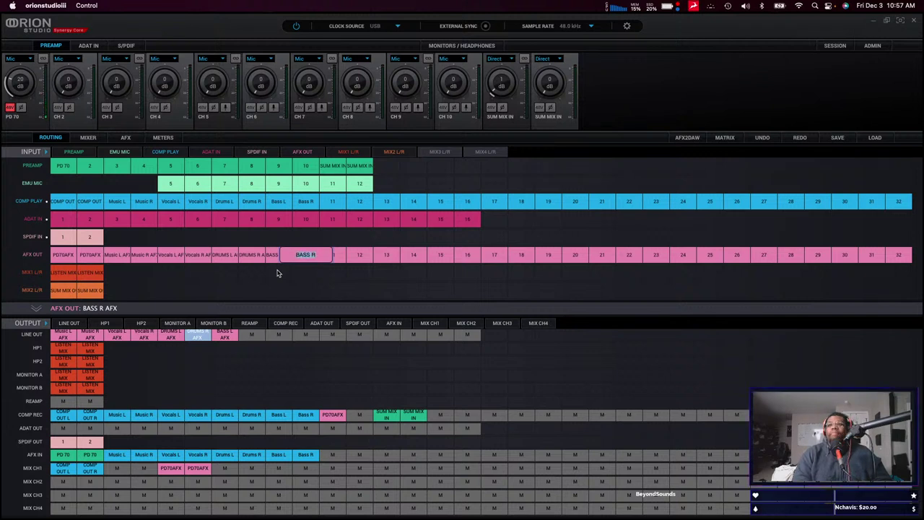
{"action": "key", "text": "Tab"}
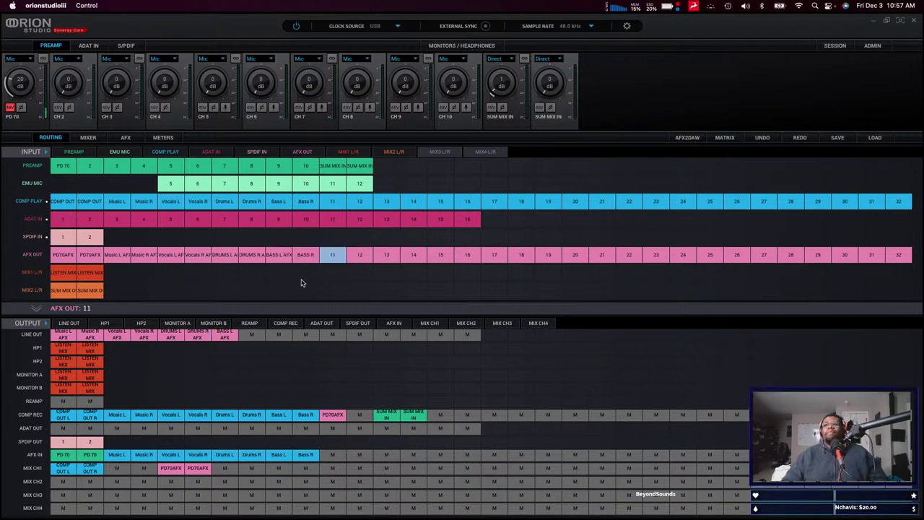
{"action": "left_click", "coordinate": [309, 258]}
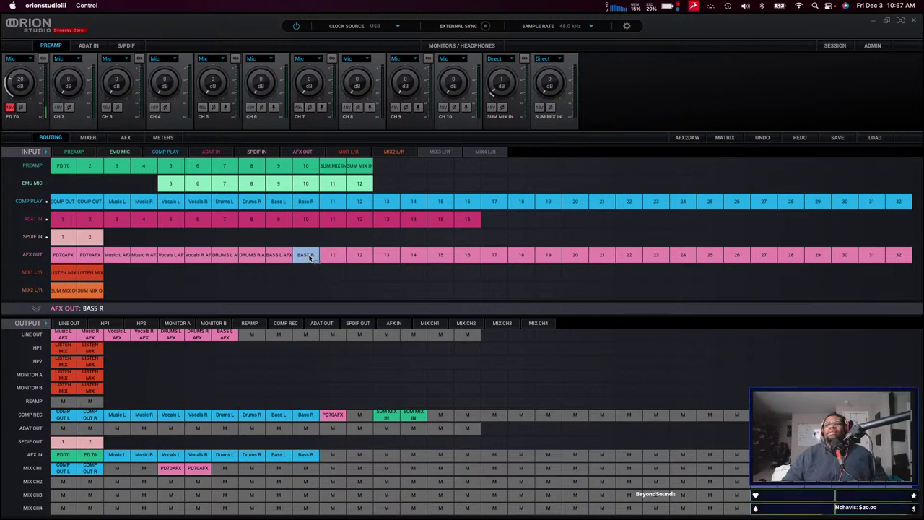
{"action": "left_click", "coordinate": [311, 256]}
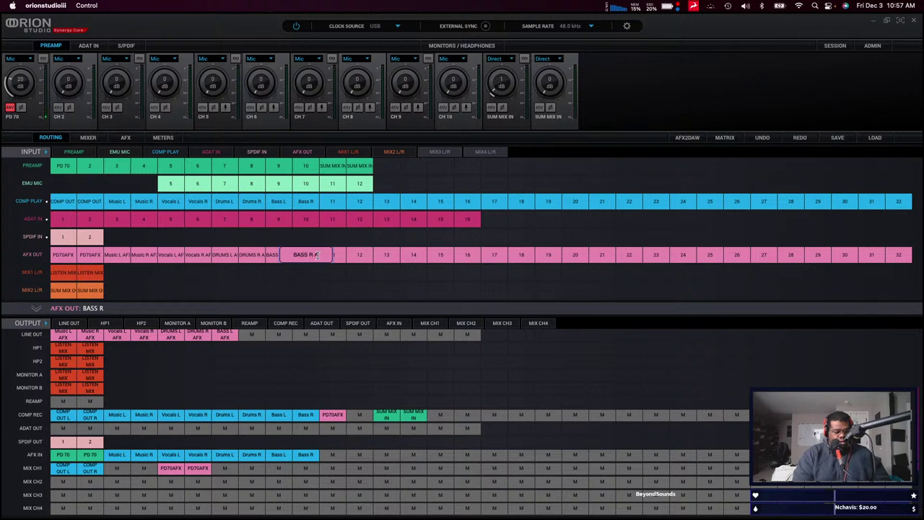
{"action": "type", "text": "AFX"}
{"action": "key", "text": "Tab"}
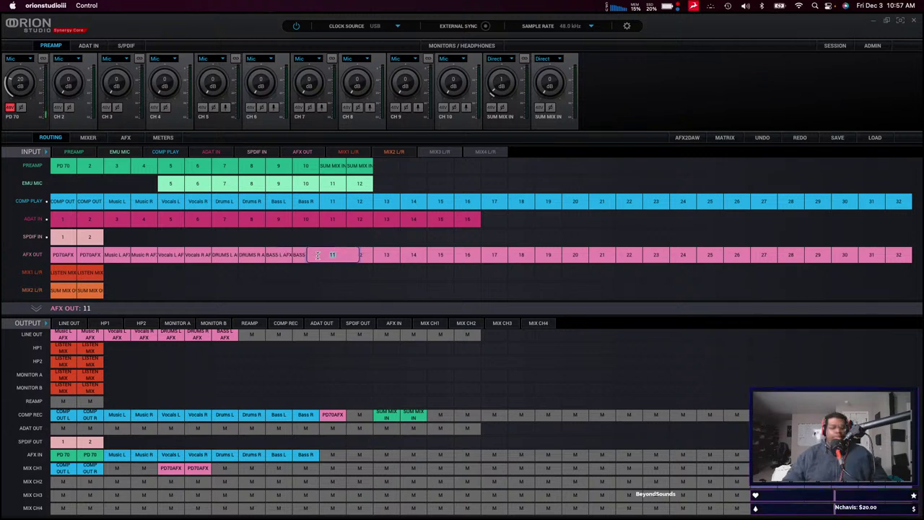
Assign BASS R AFX from the AFX OUT row to LINE OUT 8 and check the LINE OUT 1 to 8 assignments.
{"action": "left_click", "coordinate": [318, 255]}
{"action": "left_click_drag", "start_coordinate": [312, 264], "coordinate": [253, 341]}
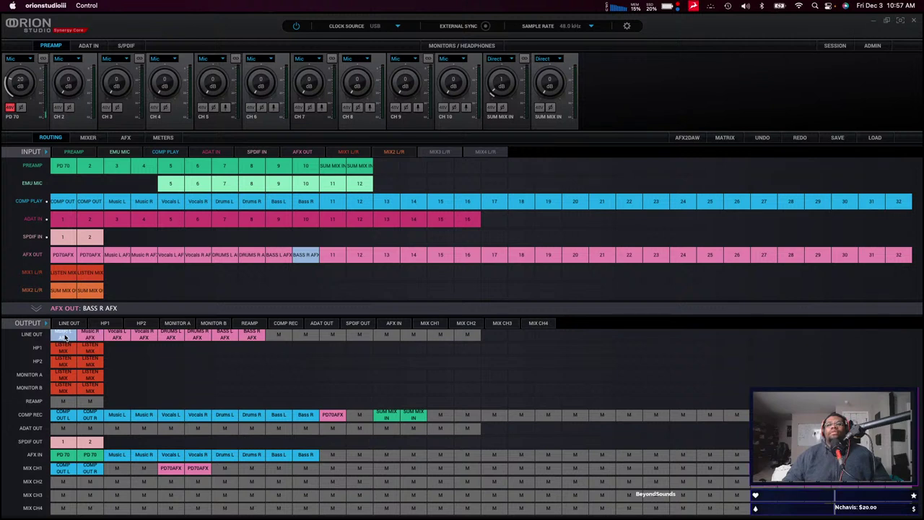
{"action": "left_click", "coordinate": [248, 335]}
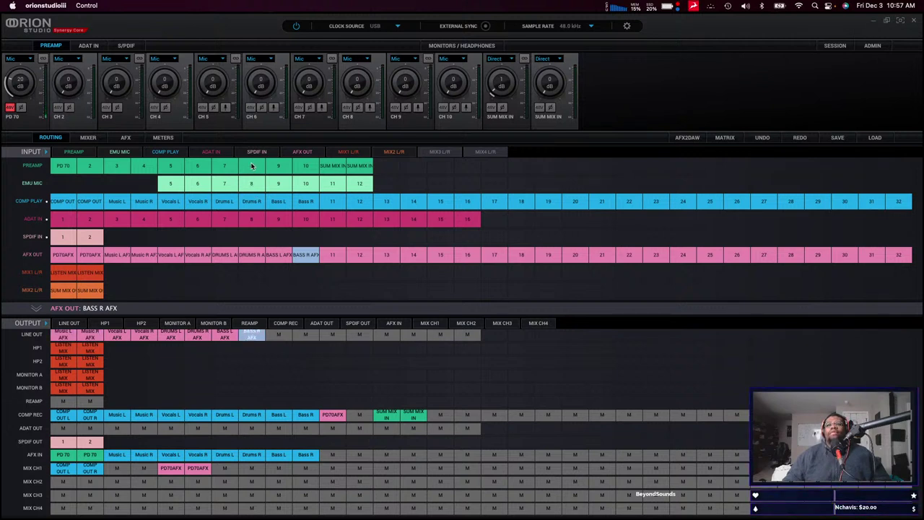
{"action": "left_click", "coordinate": [63, 334]}
{"action": "left_click", "coordinate": [252, 335]}
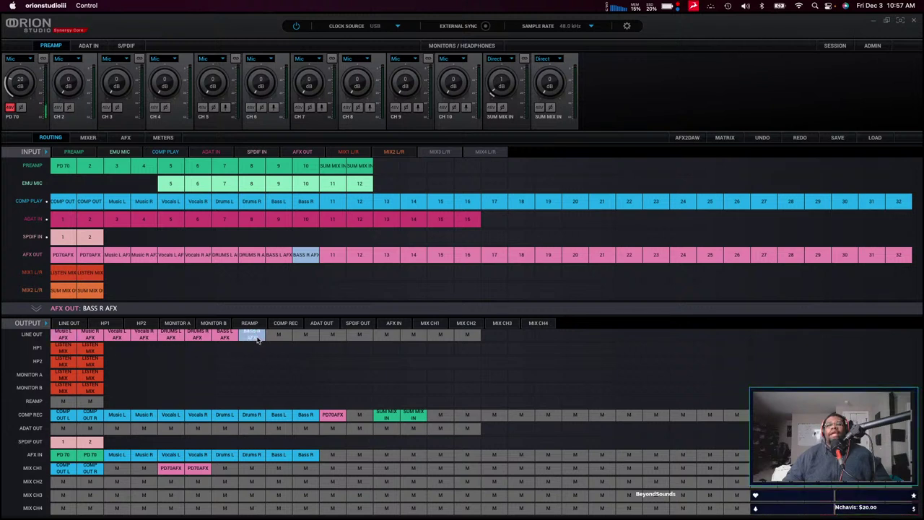
{"action": "left_click", "coordinate": [70, 336]}
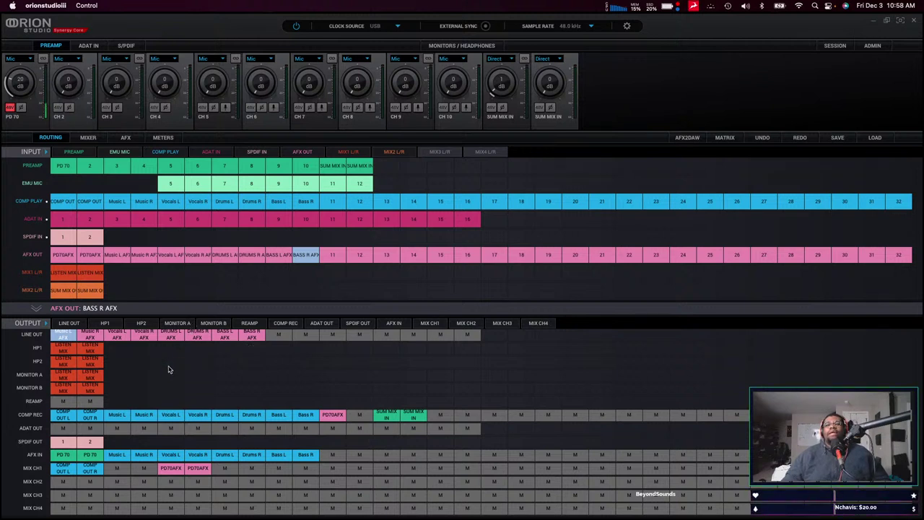
{"action": "left_click", "coordinate": [252, 335]}
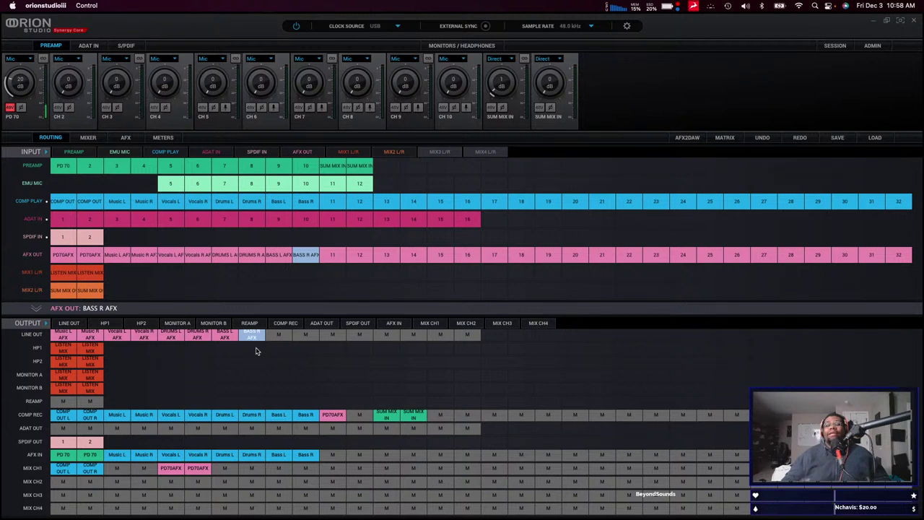
Assign both SUM MIX IN channels from the PREAMP row to COMP REC channels 11 and 12.
{"action": "left_click", "coordinate": [341, 169]}
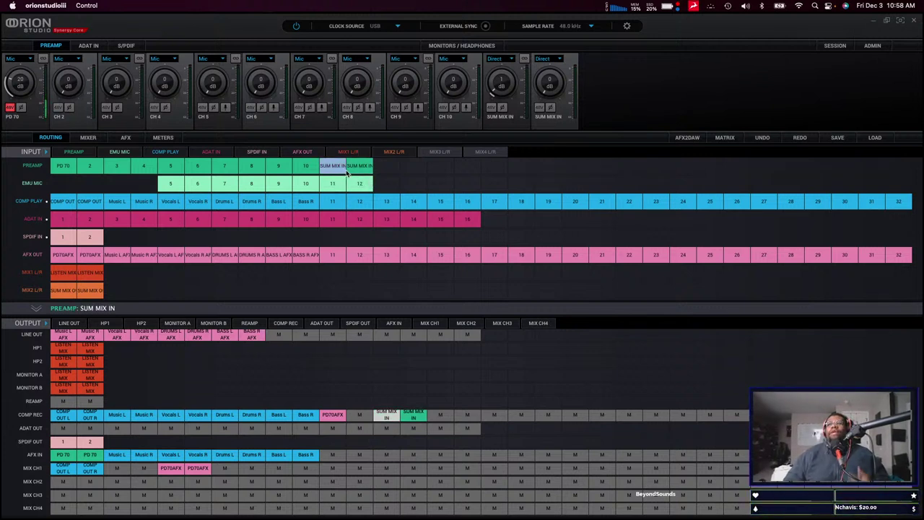
{"action": "left_click", "coordinate": [353, 170]}
{"action": "left_click", "coordinate": [340, 172]}
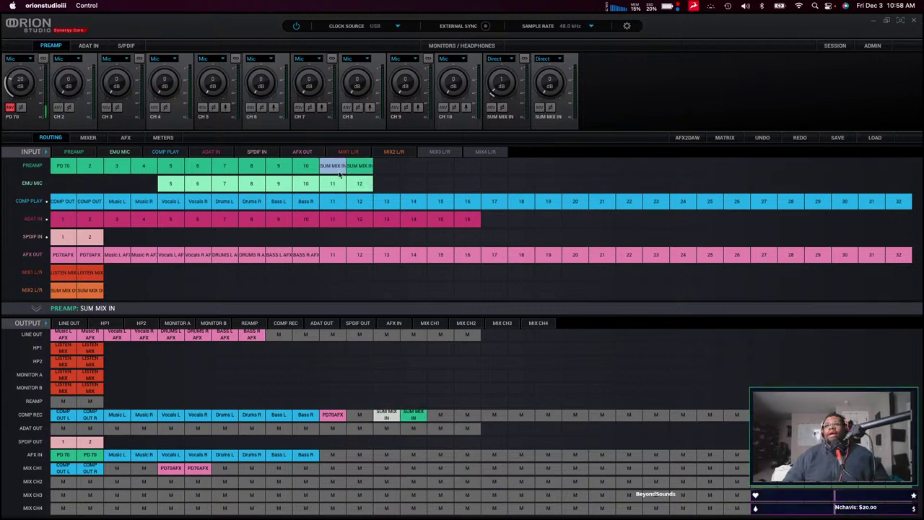
{"action": "left_click", "coordinate": [352, 172]}
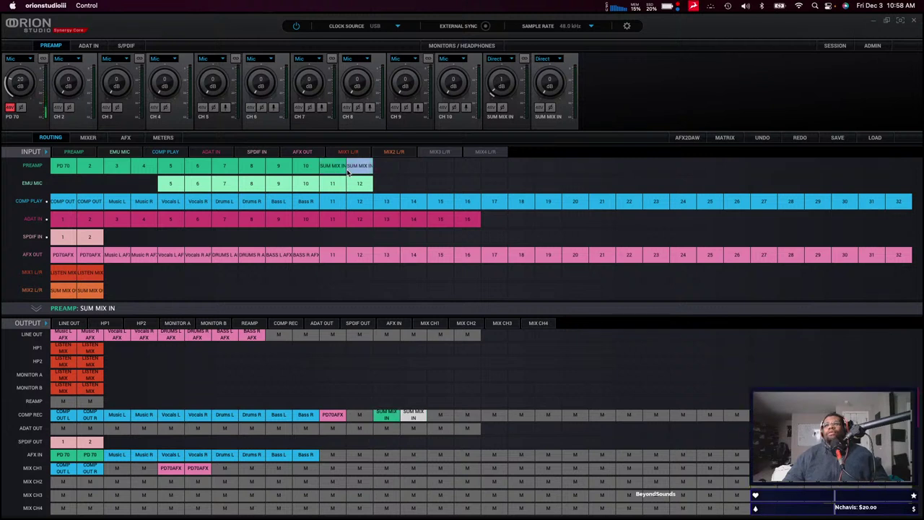
{"action": "left_click", "coordinate": [344, 170]}
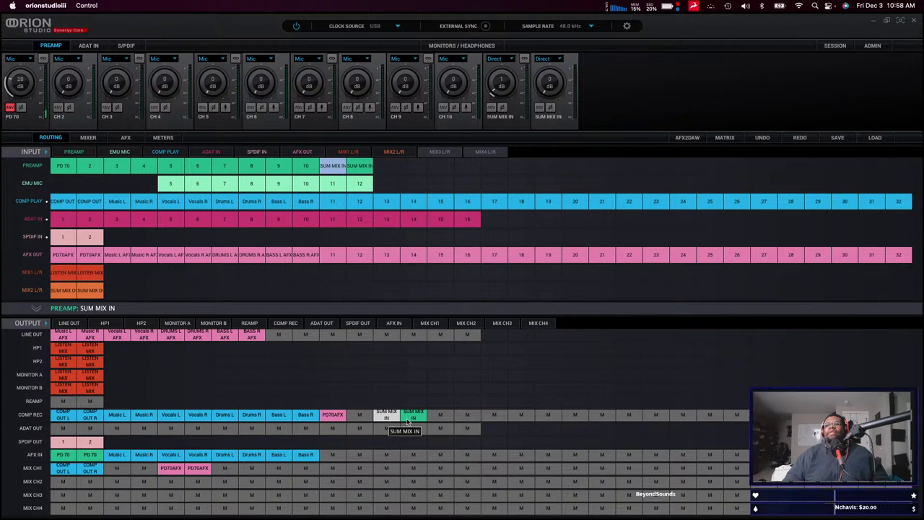
{"action": "left_click", "coordinate": [361, 167], "text": "shift"}
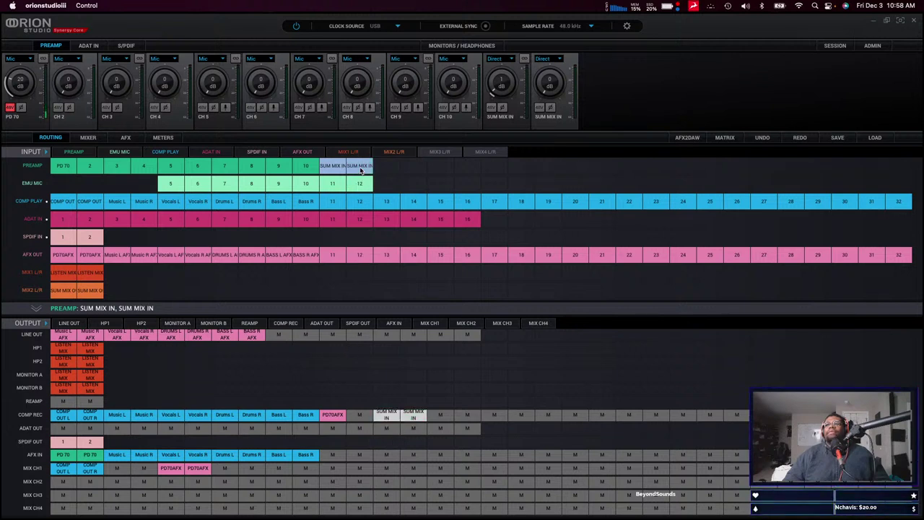
{"action": "left_click_drag", "start_coordinate": [337, 171], "coordinate": [334, 417]}
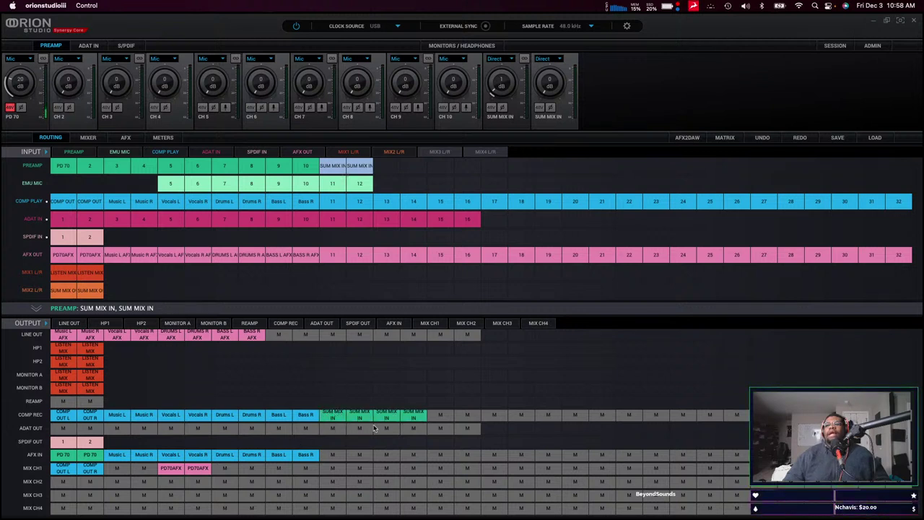
Mute the duplicate SUM MIX IN assignments on COMP REC channels 13 and 14.
{"action": "right_click", "coordinate": [395, 416]}
{"action": "left_click", "coordinate": [419, 422]}
{"action": "right_click", "coordinate": [409, 419]}
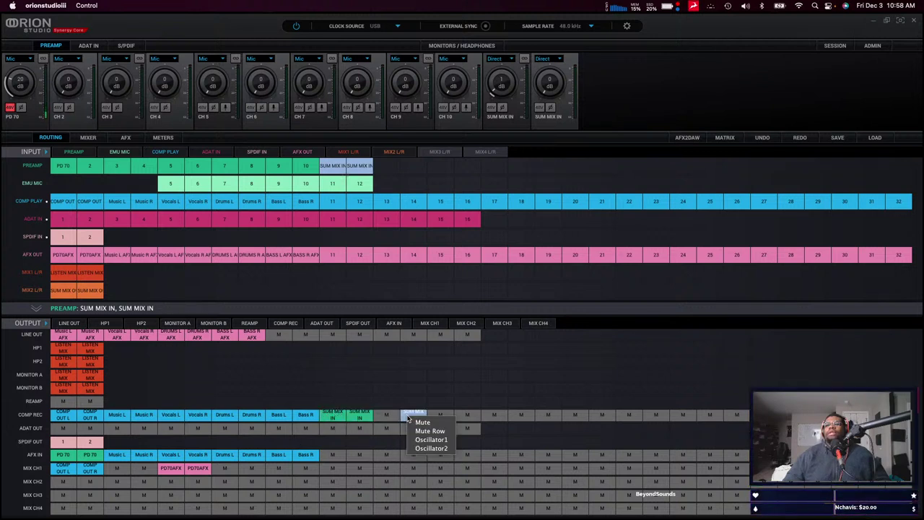
{"action": "left_click", "coordinate": [422, 422]}
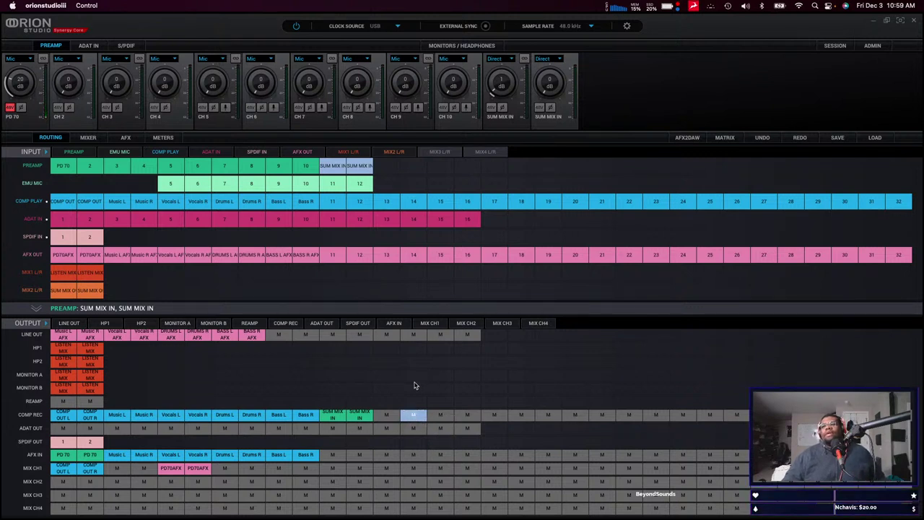
{"action": "left_click", "coordinate": [355, 418]}
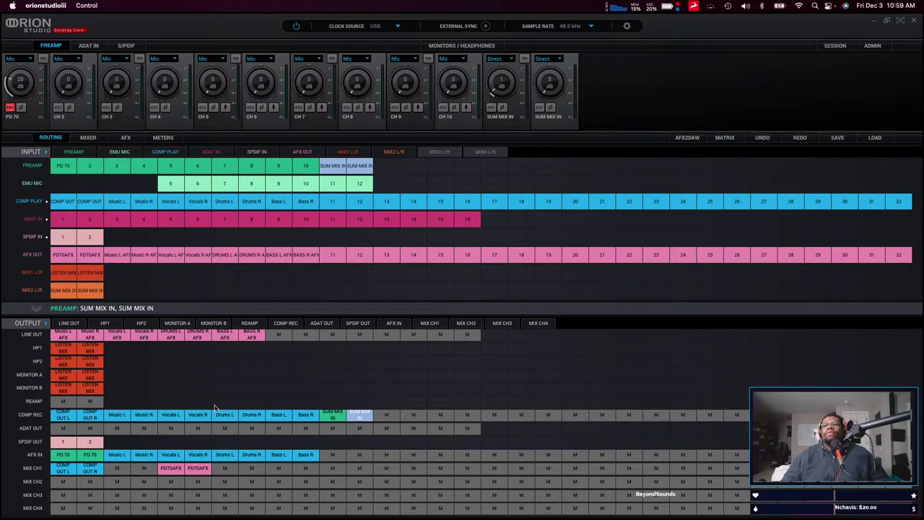
Hide the ADAT OUT output row and the SPDIF IN and ADAT IN input rows from the routing matrix.
{"action": "left_click", "coordinate": [335, 326]}
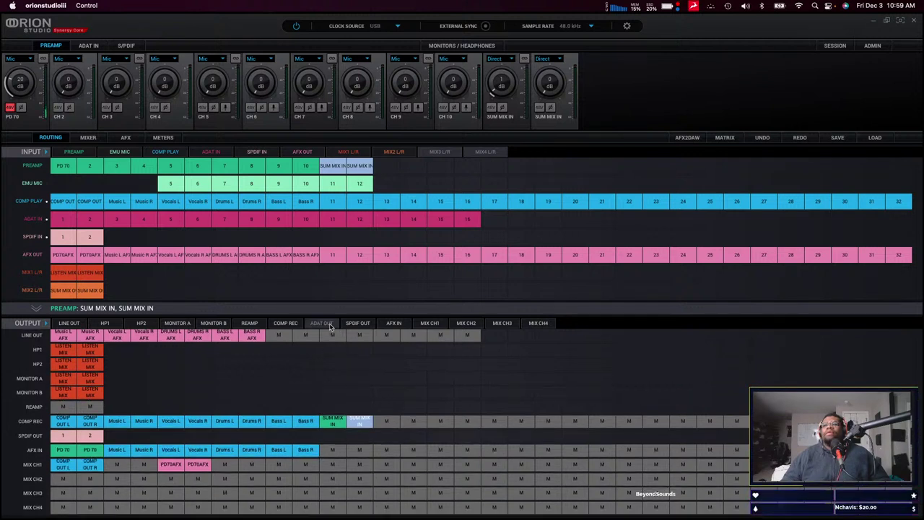
{"action": "left_click", "coordinate": [255, 152]}
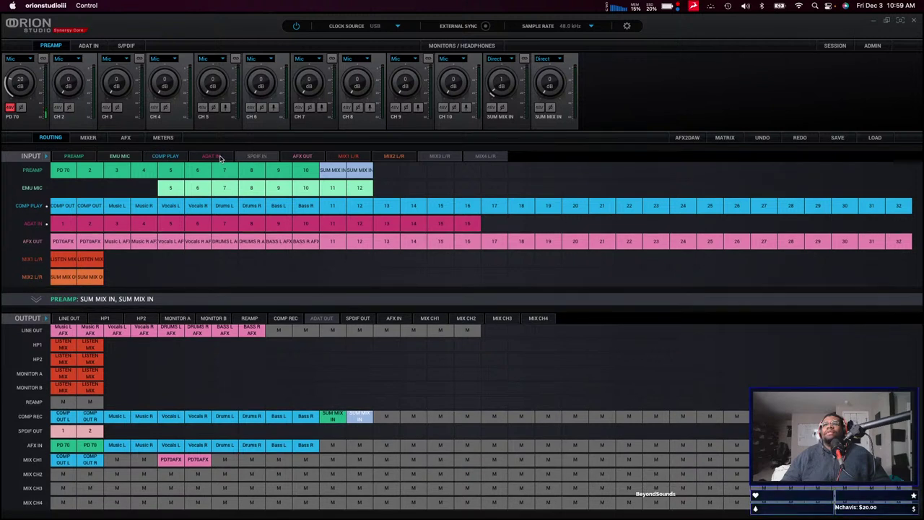
{"action": "left_click", "coordinate": [221, 156]}
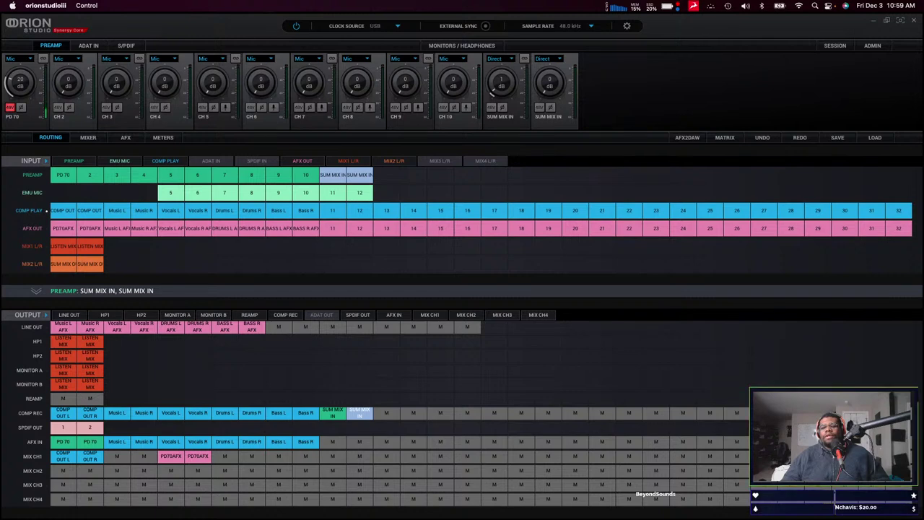
Switch to Studio One, open the song's Audio I/O Setup on its outputs, and select the Master Track output.
{"action": "key", "text": "super+Tab"}
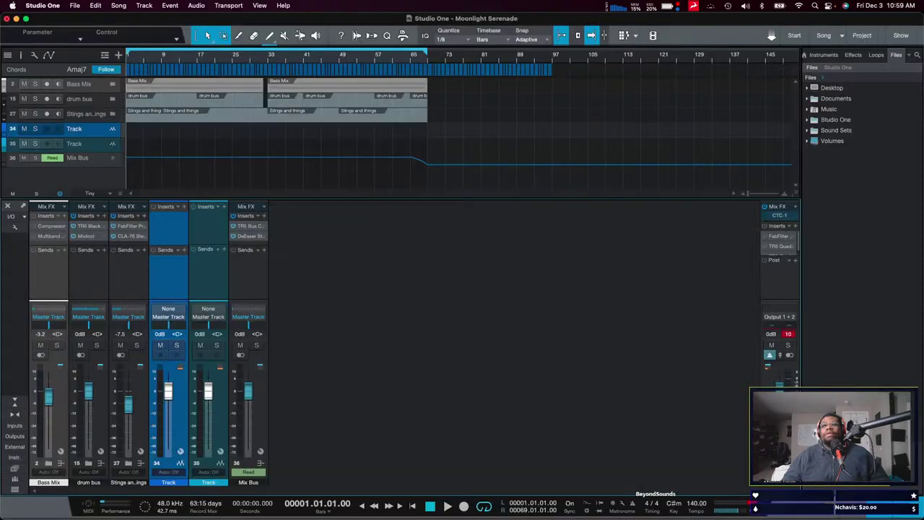
{"action": "right_click", "coordinate": [362, 257]}
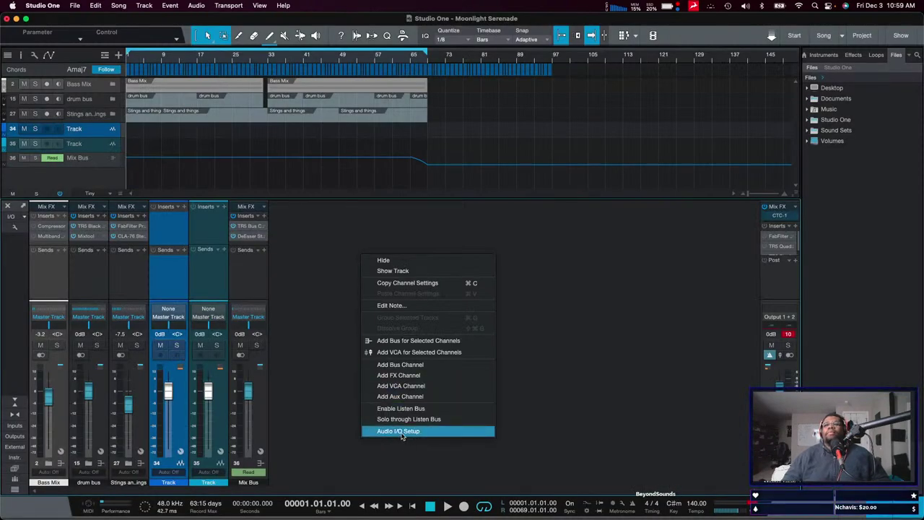
{"action": "left_click", "coordinate": [324, 344]}
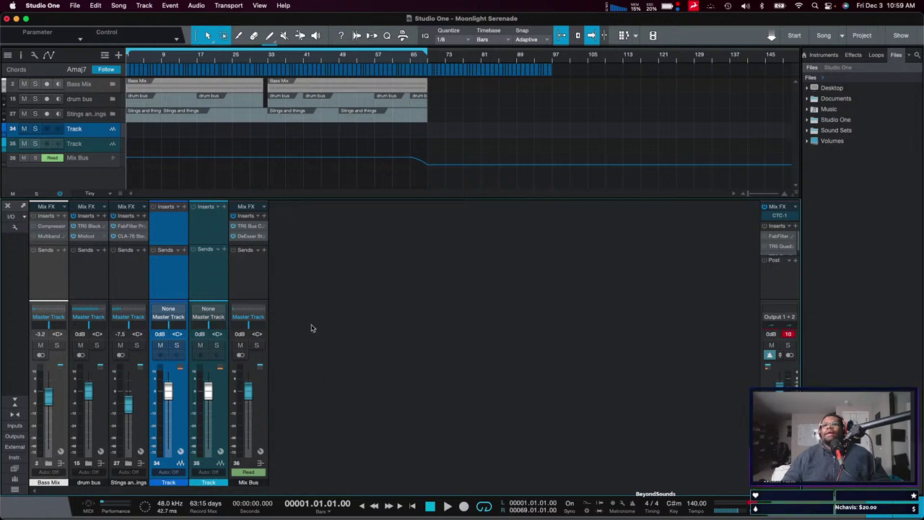
{"action": "right_click", "coordinate": [342, 230]}
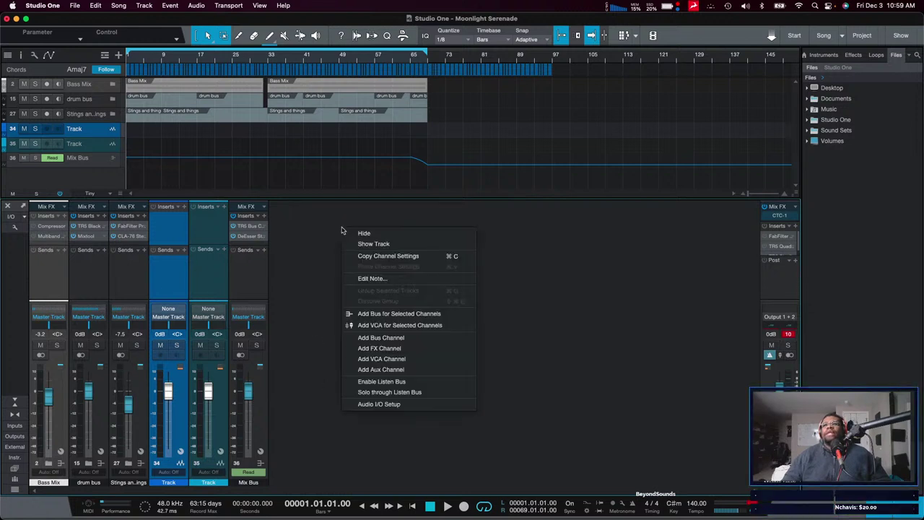
{"action": "left_click", "coordinate": [361, 406]}
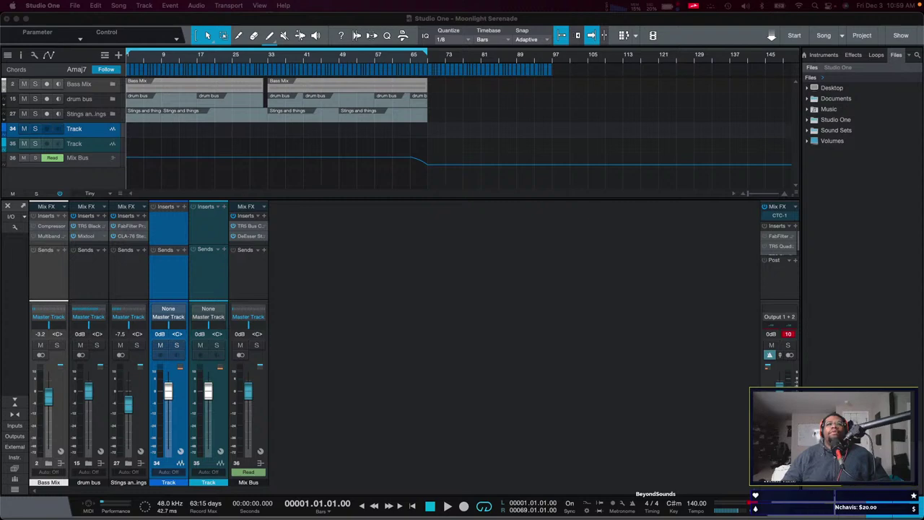
{"action": "left_click_drag", "start_coordinate": [442, 173], "coordinate": [552, 87]}
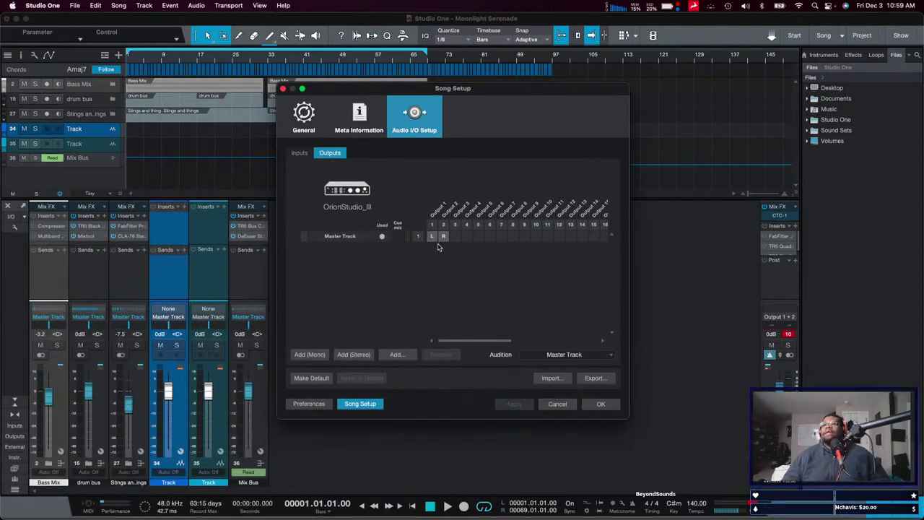
{"action": "left_click", "coordinate": [346, 238]}
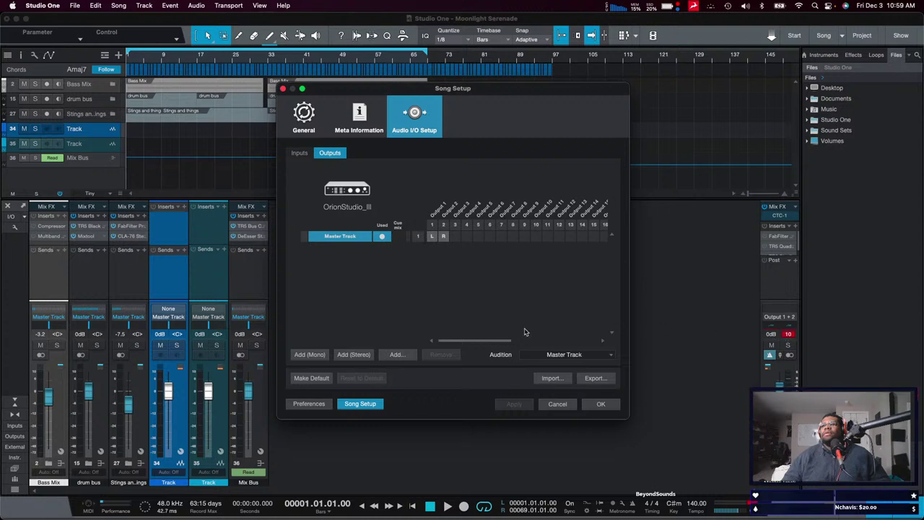
Add four stereo outputs below the Master Track in the Audio I/O Setup.
{"action": "left_click", "coordinate": [348, 357]}
{"action": "left_click", "coordinate": [348, 357]}
{"action": "left_click", "coordinate": [348, 357]}
{"action": "left_click", "coordinate": [348, 357]}
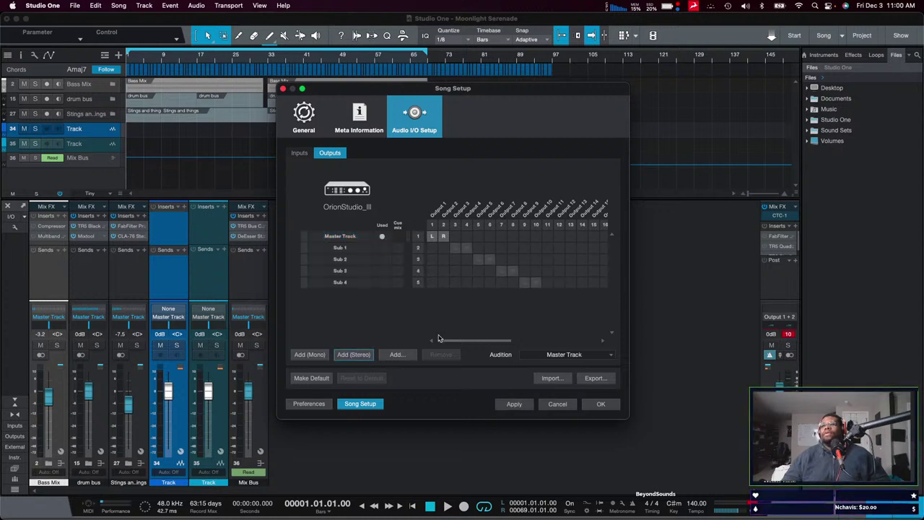
Check the Music L and Music R channels of the COMP PLAY row in the Orion Studio control panel, then return to Studio One.
{"action": "double_click", "coordinate": [346, 247]}
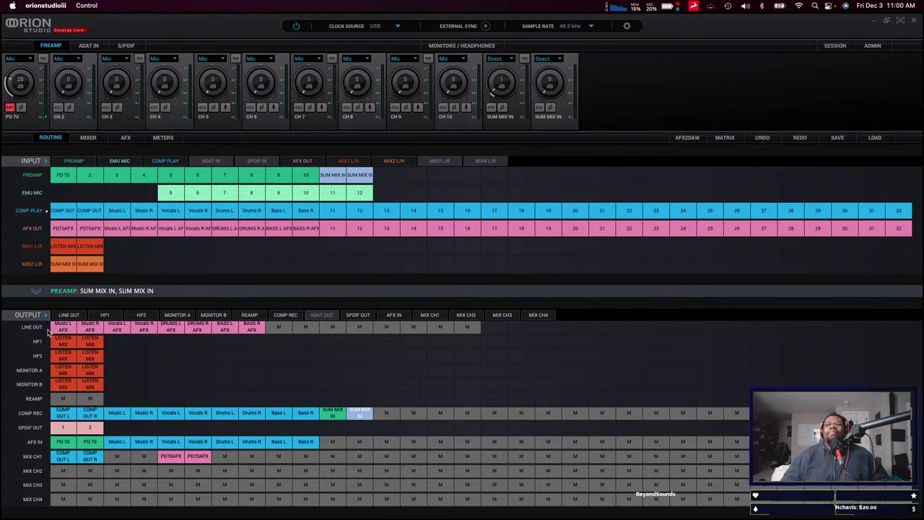
{"action": "left_click", "coordinate": [115, 211]}
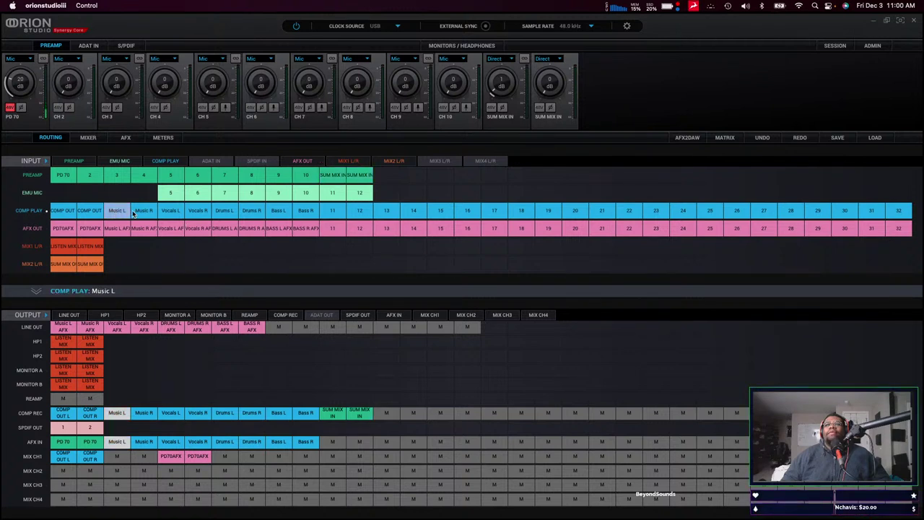
{"action": "left_click", "coordinate": [142, 211]}
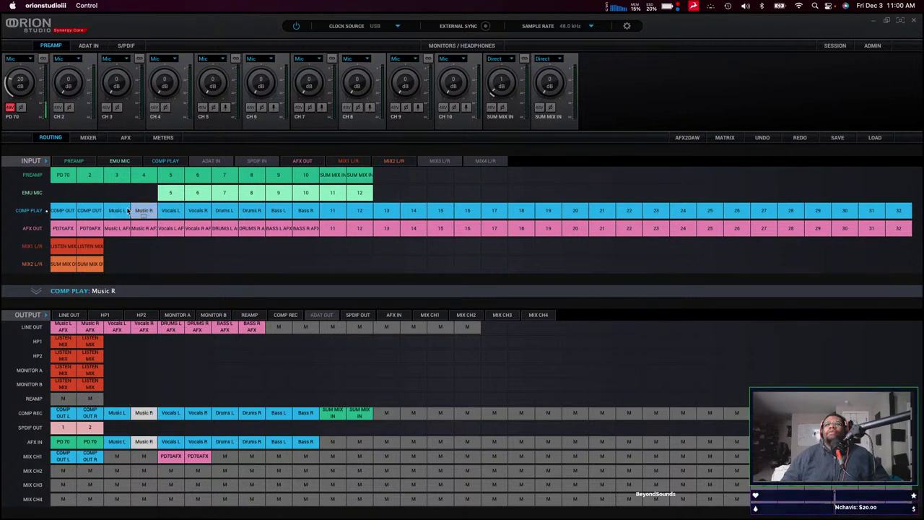
{"action": "left_click", "coordinate": [886, 21]}
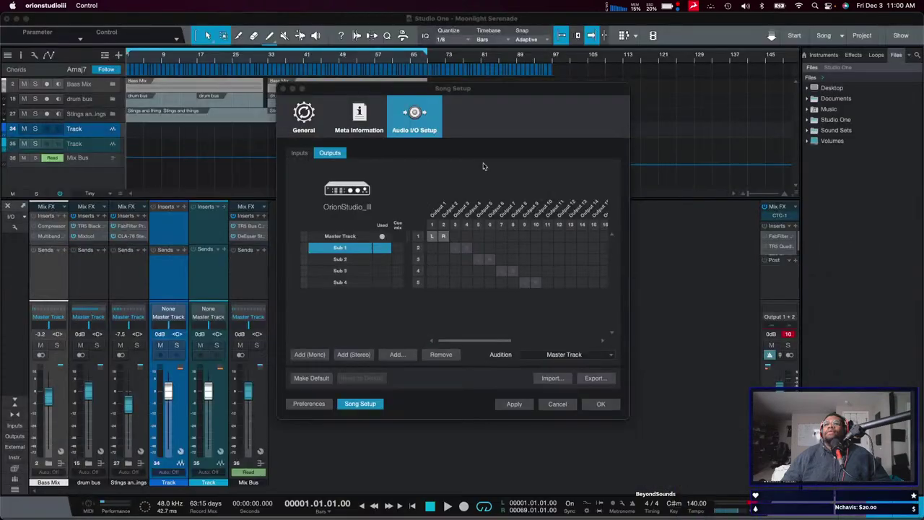
Rename the first two outputs below the Master Track as MUSIC and VOCALS.
{"action": "double_click", "coordinate": [342, 248]}
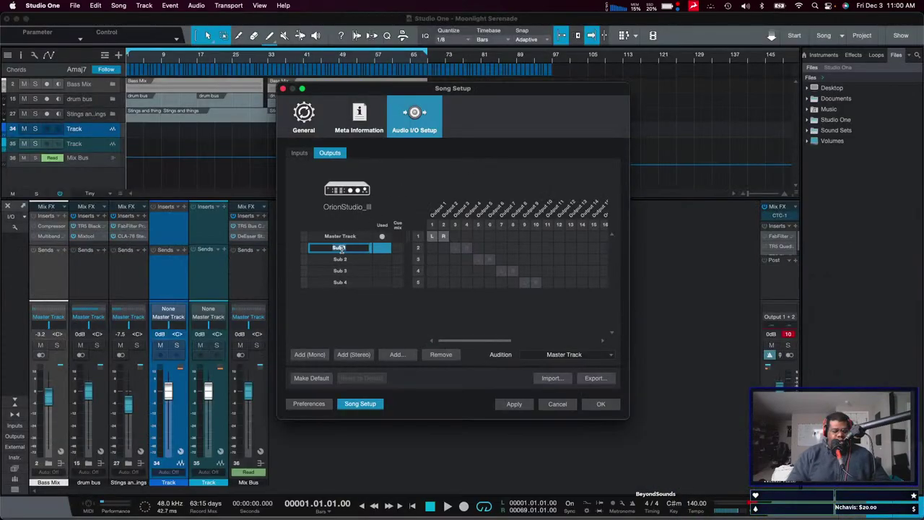
{"action": "type", "text": "MUSIC"}
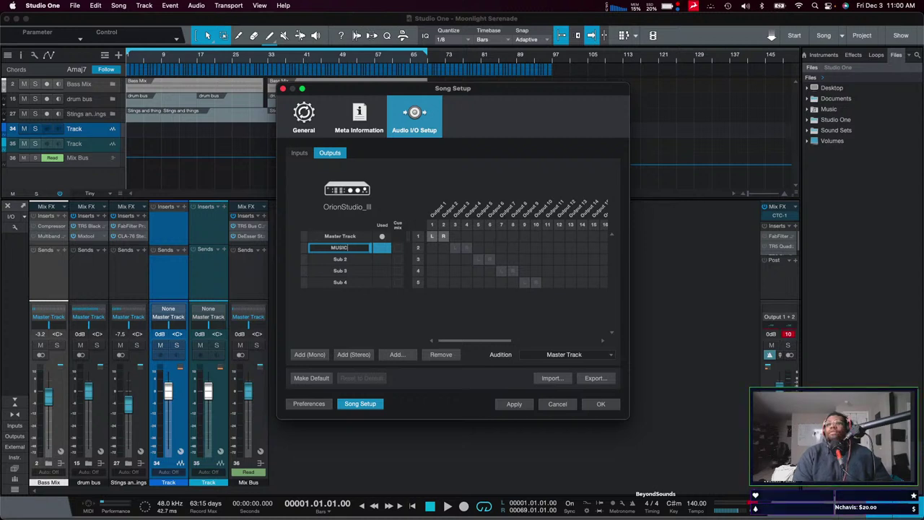
{"action": "key", "text": "Tab"}
{"action": "type", "text": "VO"}
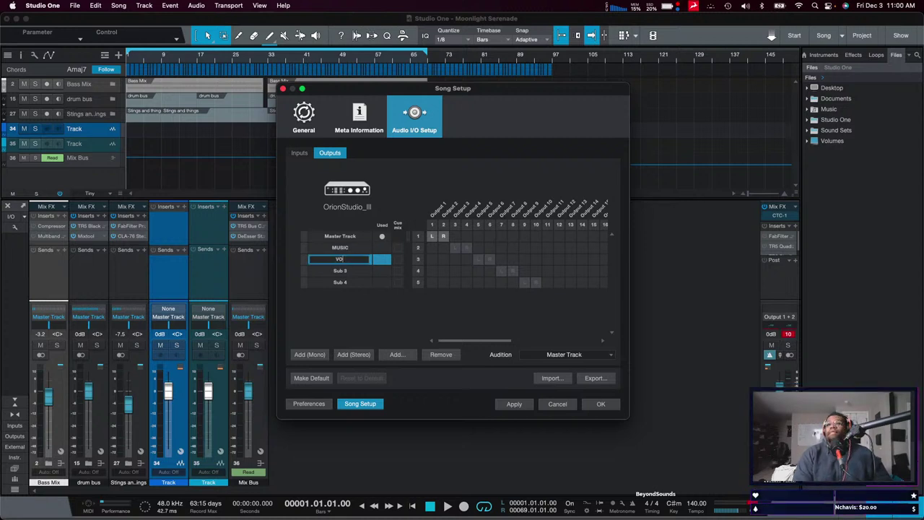
{"action": "type", "text": "CALS"}
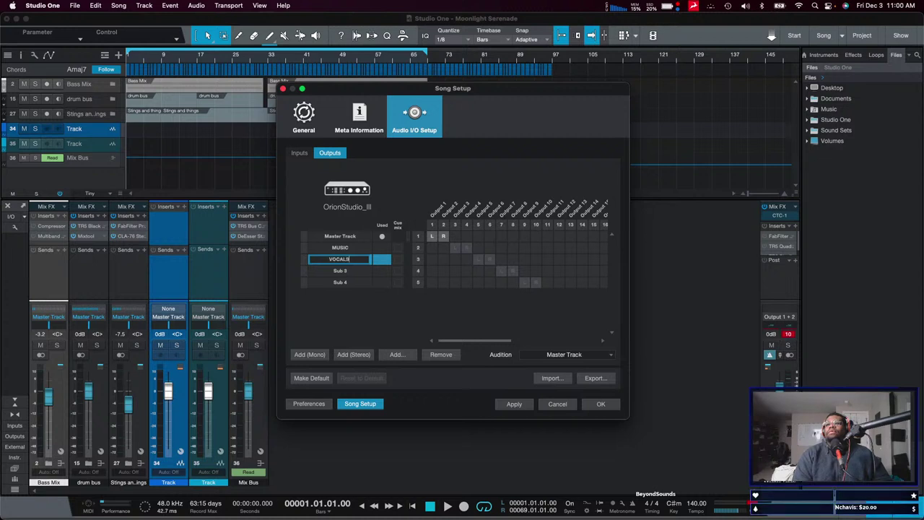
{"action": "key", "text": "Tab"}
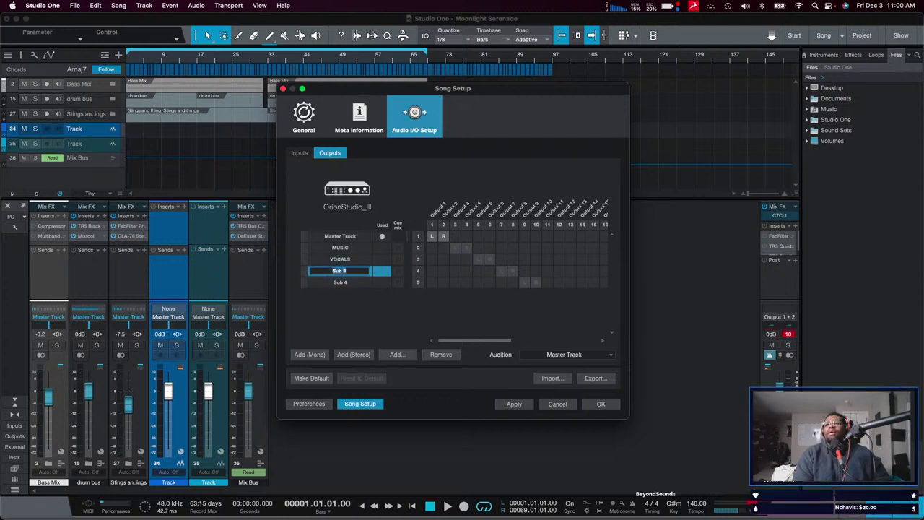
Rename the remaining two stereo outputs as DRUMS and BASS, and apply the output setup.
{"action": "type", "text": "DRIMS"}
{"action": "key", "text": "BackSpace"}
{"action": "key", "text": "BackSpace"}
{"action": "key", "text": "BackSpace"}
{"action": "type", "text": "UMS"}
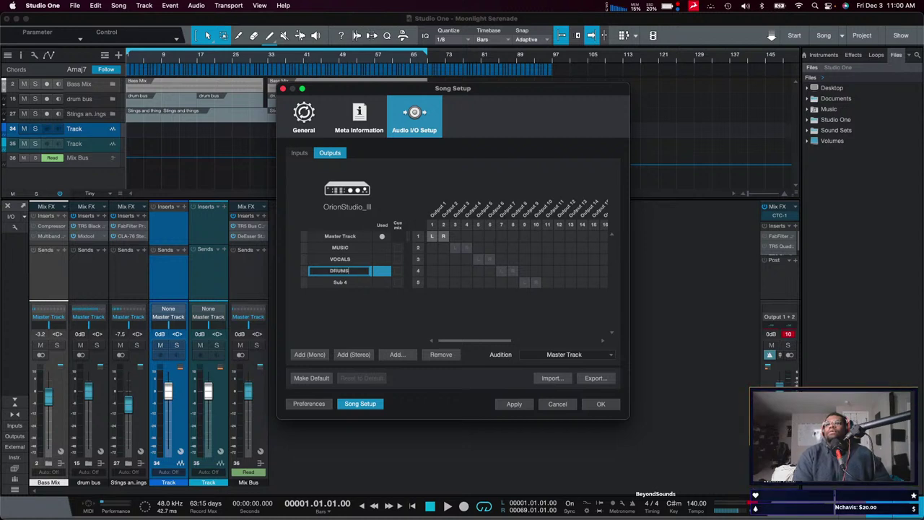
{"action": "key", "text": "Tab"}
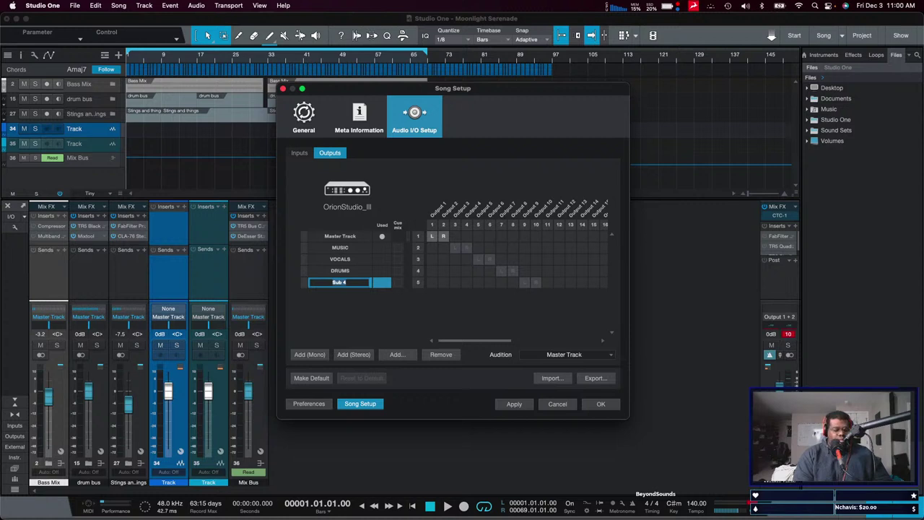
{"action": "type", "text": "BASS"}
{"action": "key", "text": "Return"}
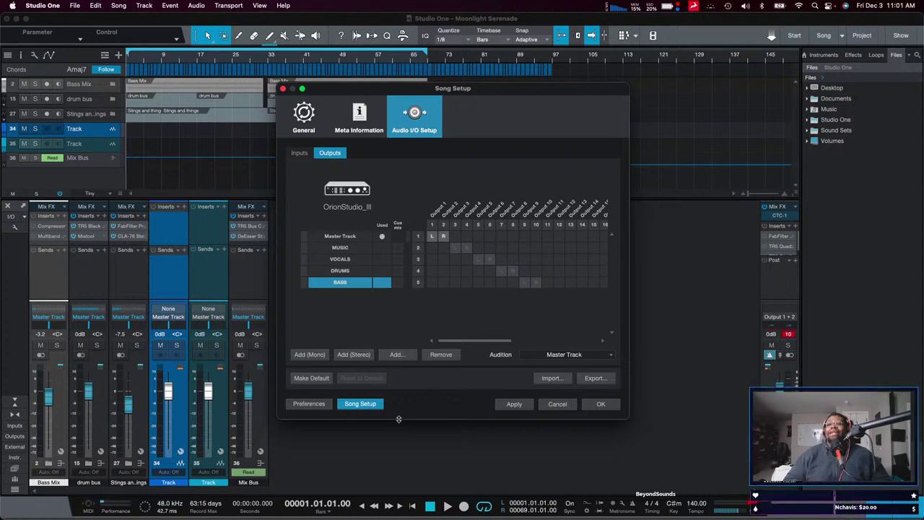
{"action": "left_click", "coordinate": [514, 406]}
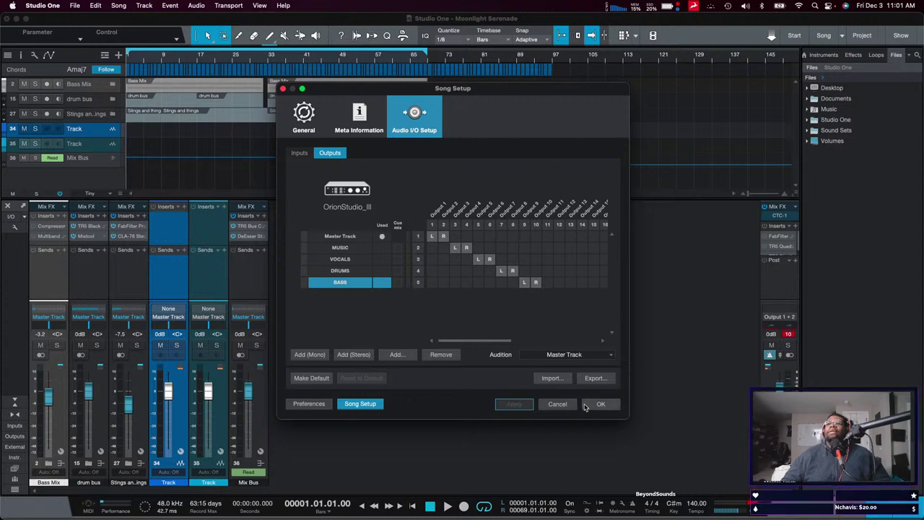
Add a stereo input named SUM MIX in the Audio I/O Setup, assign it to Inputs 11 and 12, and apply it.
{"action": "left_click", "coordinate": [300, 154]}
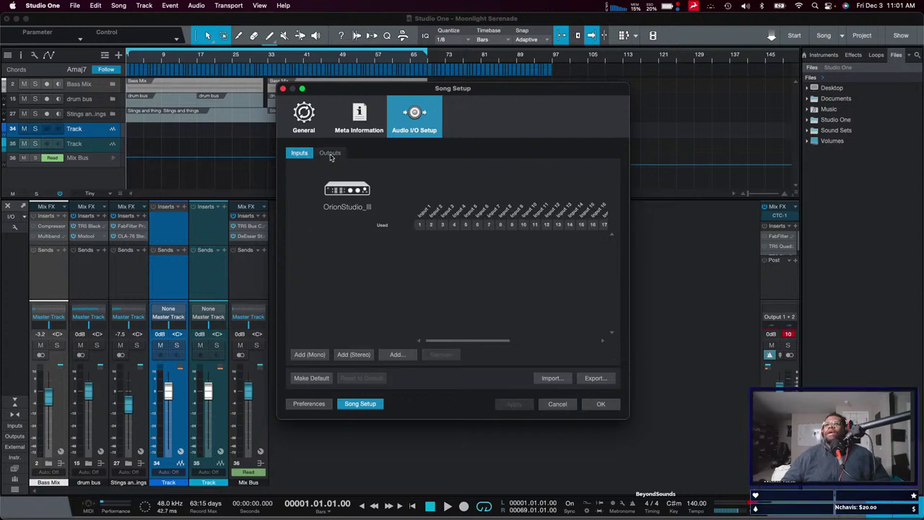
{"action": "left_click", "coordinate": [330, 153]}
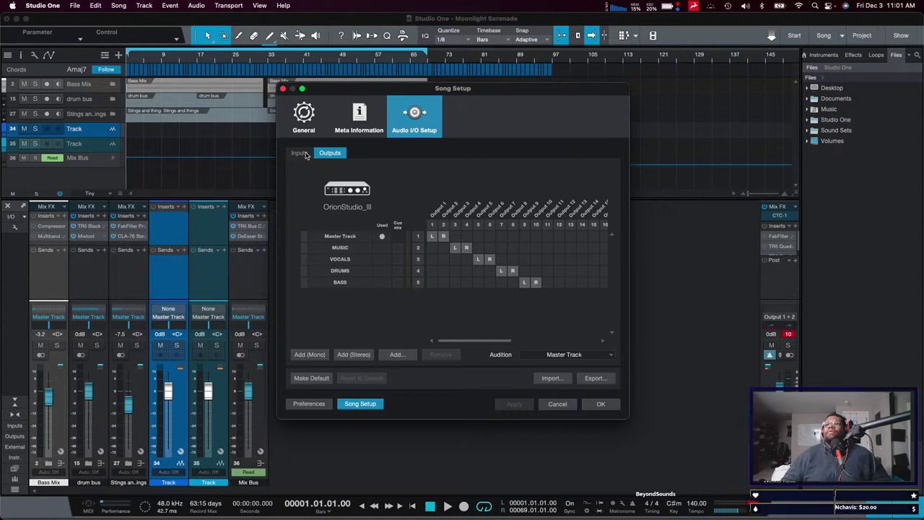
{"action": "left_click", "coordinate": [307, 155]}
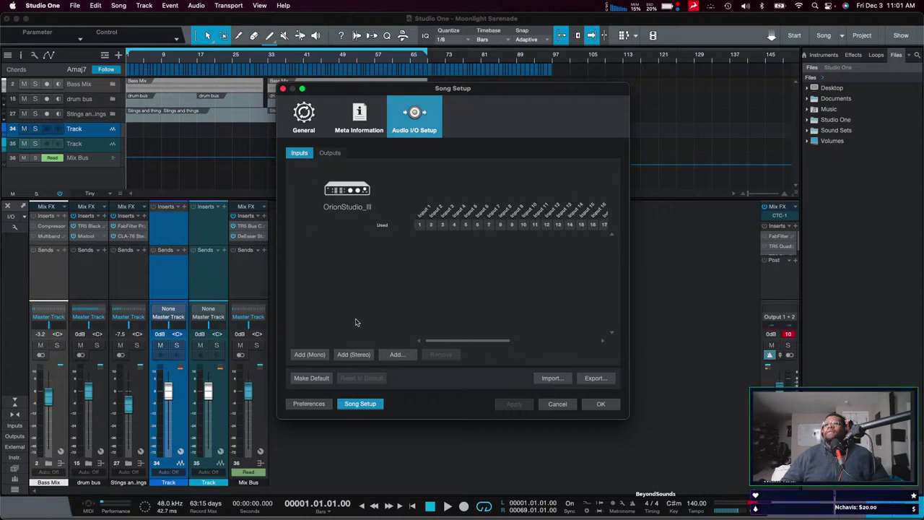
{"action": "left_click", "coordinate": [354, 355]}
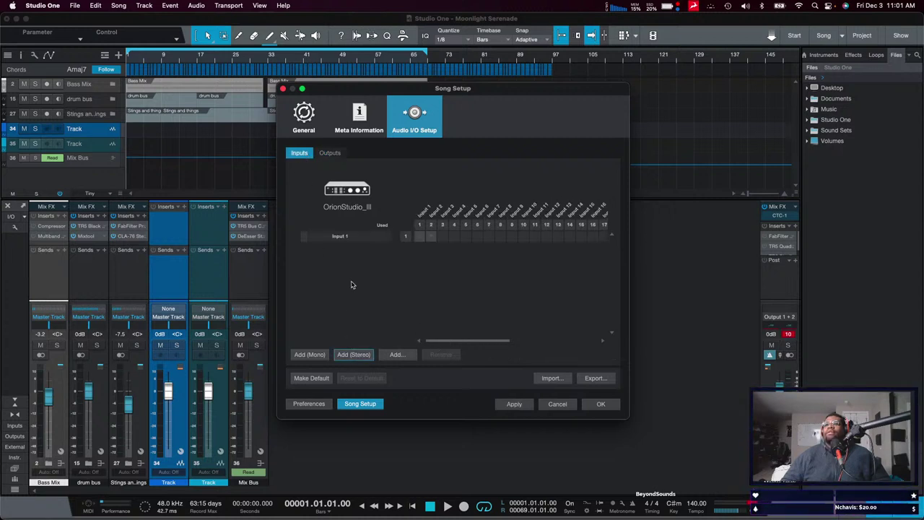
{"action": "double_click", "coordinate": [337, 241]}
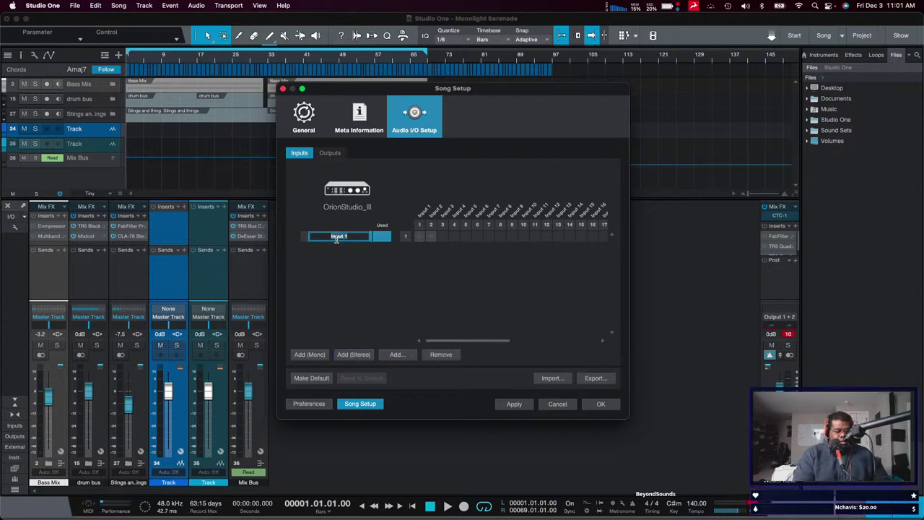
{"action": "type", "text": "SUM MIX"}
{"action": "key", "text": "Return"}
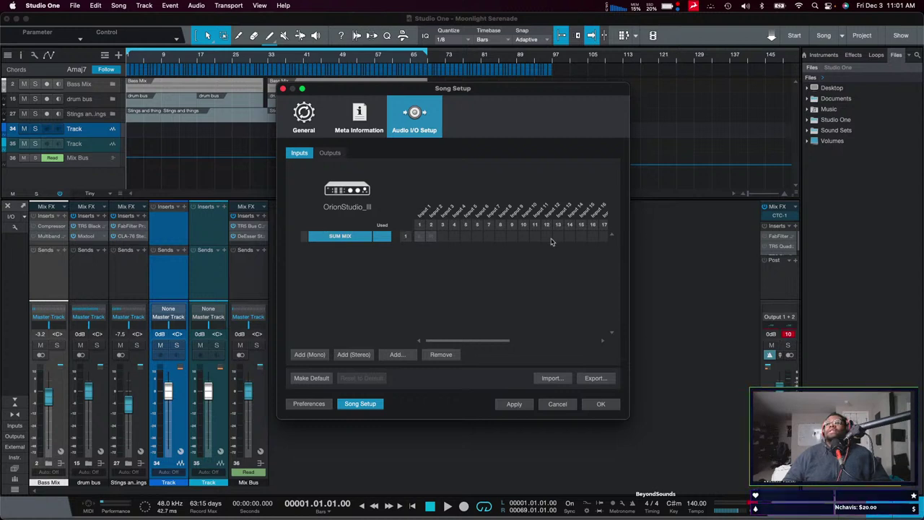
{"action": "left_click", "coordinate": [514, 403]}
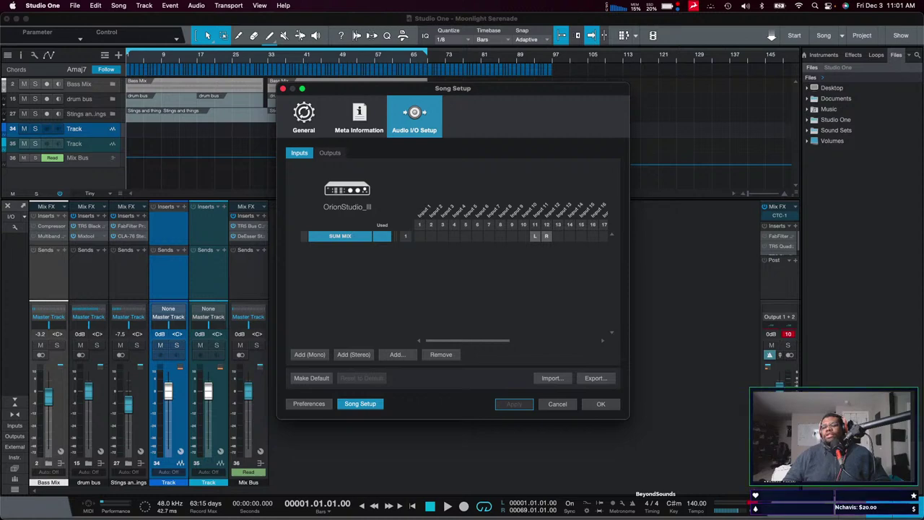
Switch to the Orion Studio control panel and check the SUM MIX IN channels of the COMP REC row.
{"action": "key", "text": "super+Tab"}
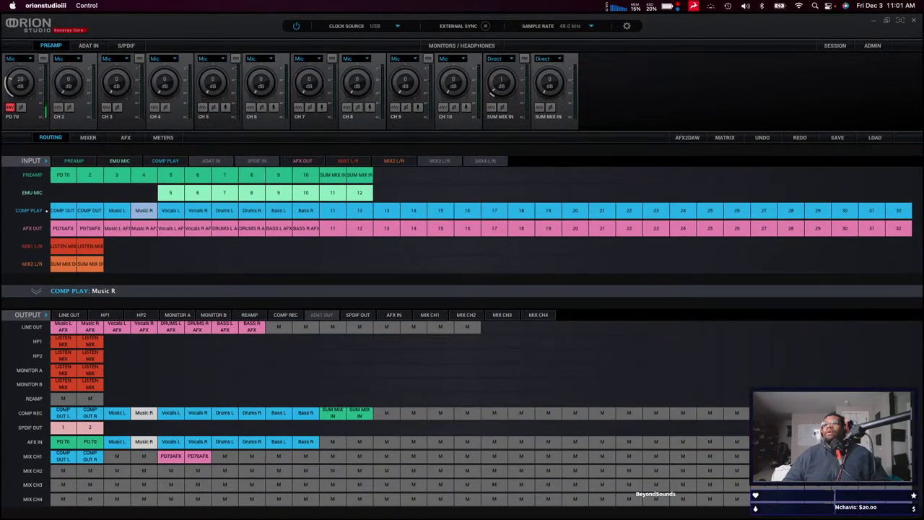
{"action": "left_click", "coordinate": [331, 414]}
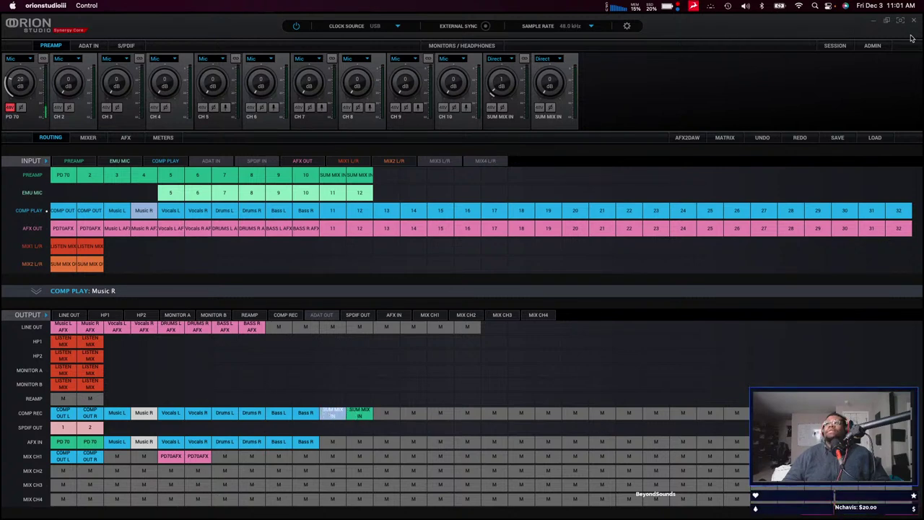
{"action": "left_click", "coordinate": [873, 20]}
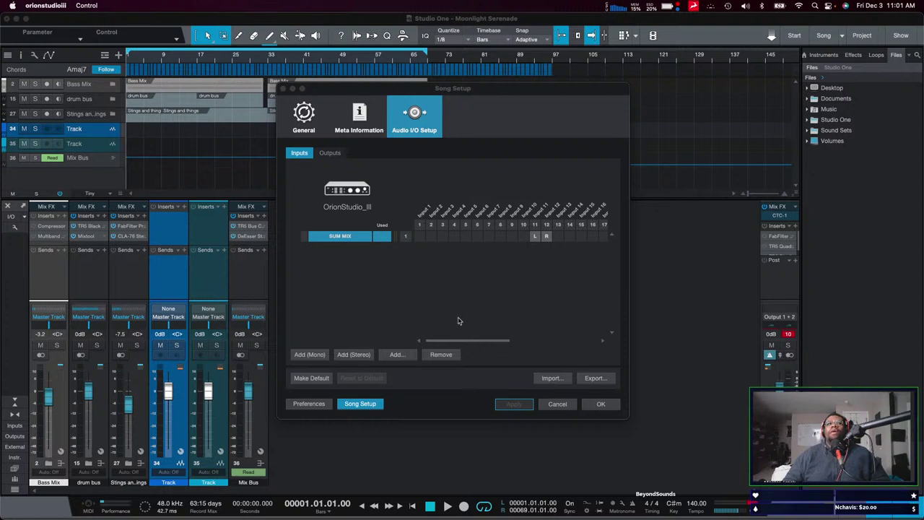
Return to Studio One, confirm the Song Setup, and reset the main output's clip indicator.
{"action": "left_click", "coordinate": [545, 214]}
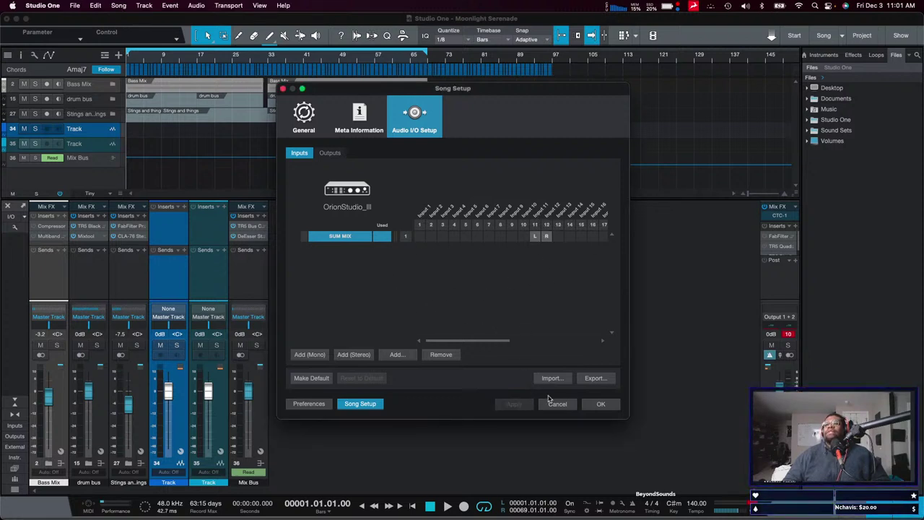
{"action": "left_click", "coordinate": [596, 404]}
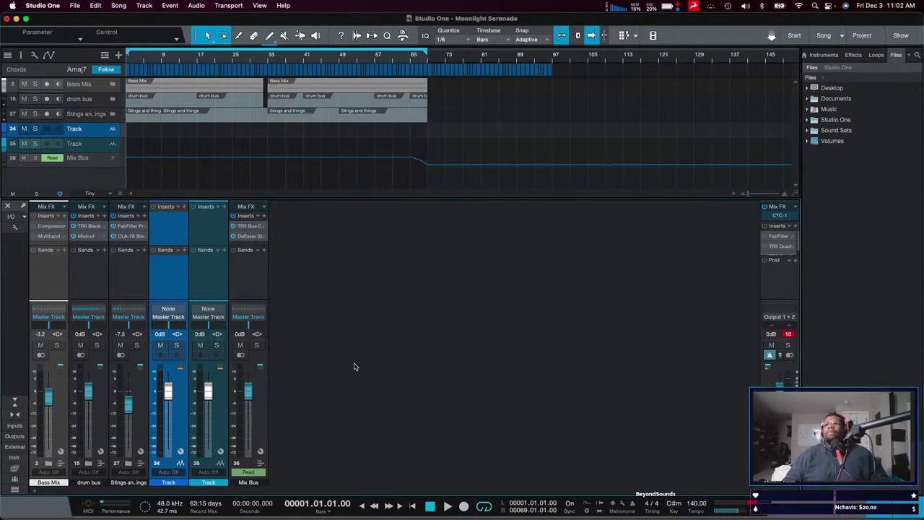
{"action": "left_click", "coordinate": [788, 334]}
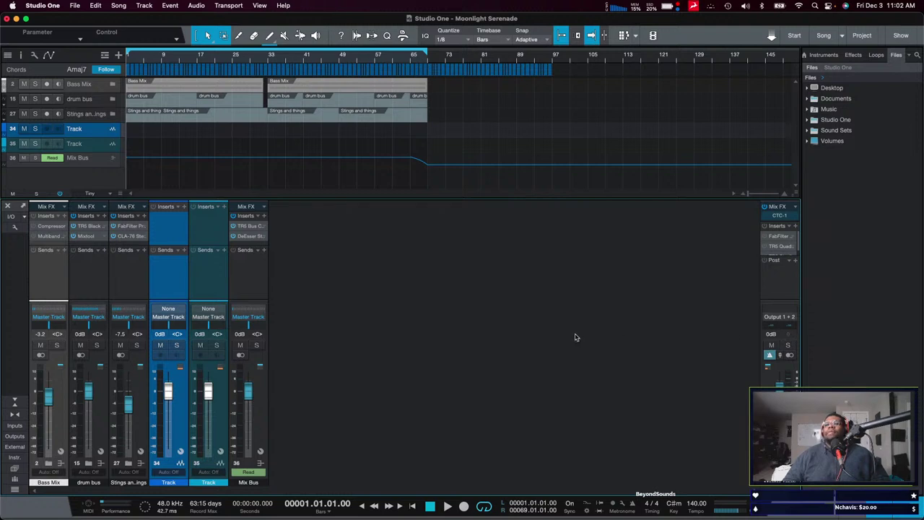
Select all the mixer channels, play the song from the beginning, jump to bar 17, and stop playback.
{"action": "left_click", "coordinate": [233, 293], "text": "shift"}
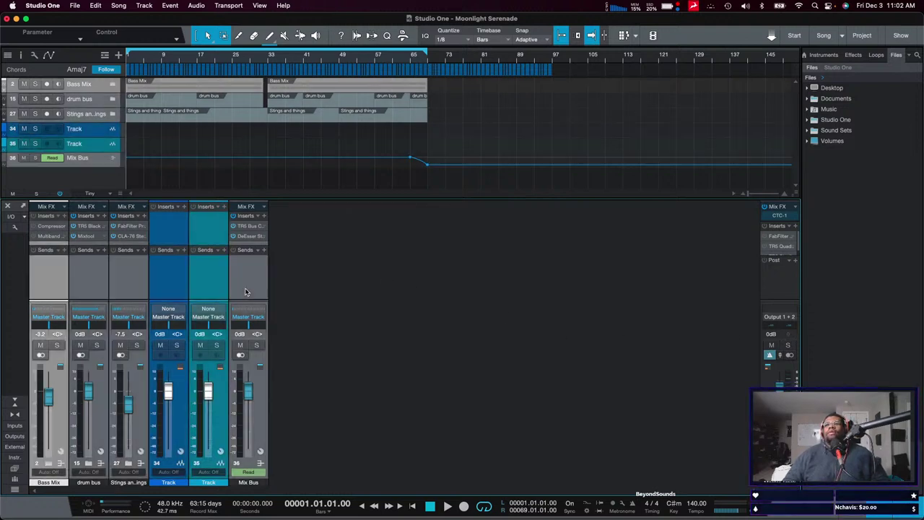
{"action": "left_click", "coordinate": [786, 318]}
{"action": "left_click", "coordinate": [706, 310]}
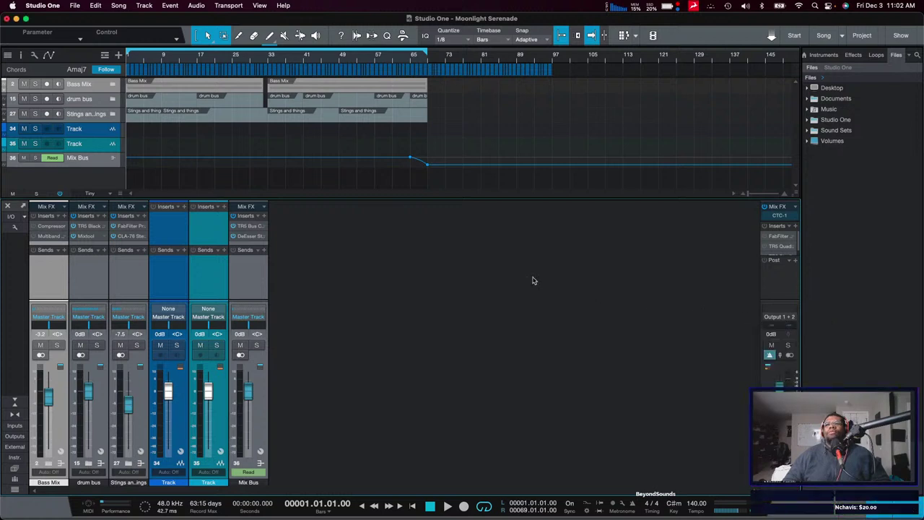
{"action": "key", "text": "space"}
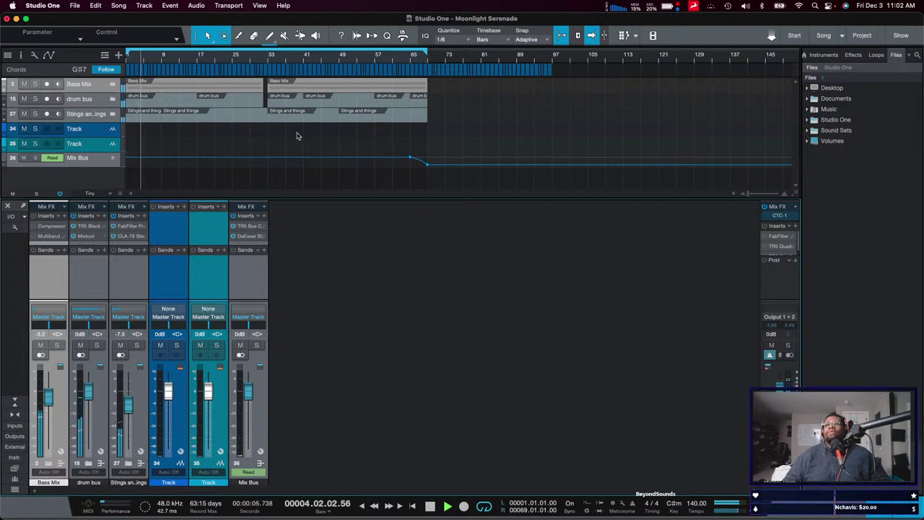
{"action": "left_click", "coordinate": [200, 60]}
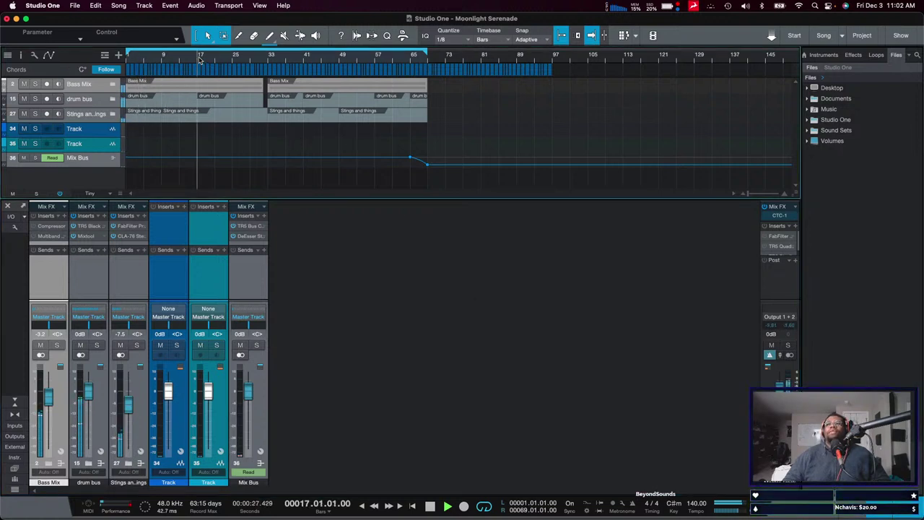
{"action": "key", "text": "space"}
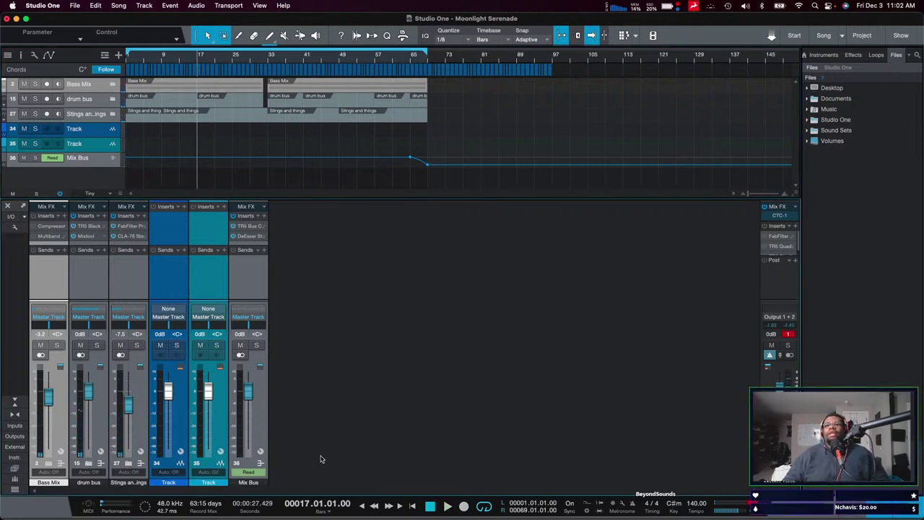
Look over the mixer channels from Bass Mix to the two Track channels, including the tracks inside the Bass Mix folder.
{"action": "left_click", "coordinate": [179, 290]}
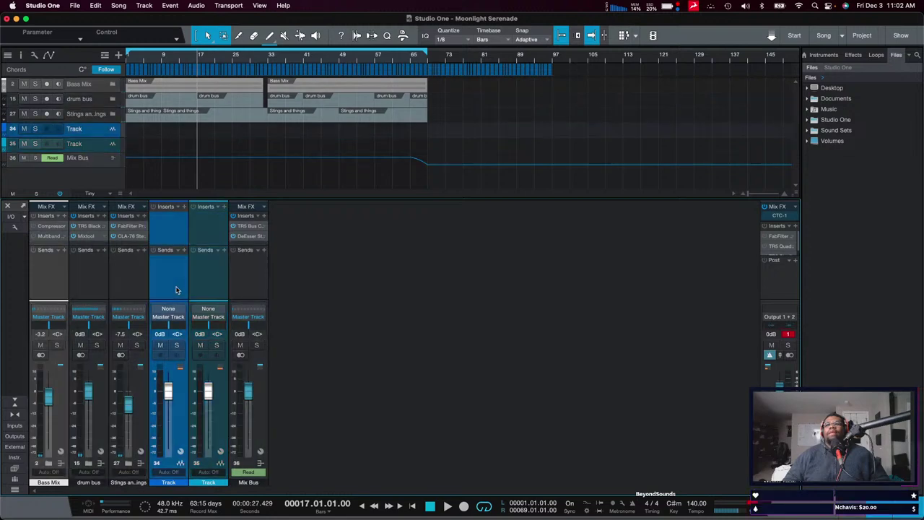
{"action": "left_click", "coordinate": [214, 287]}
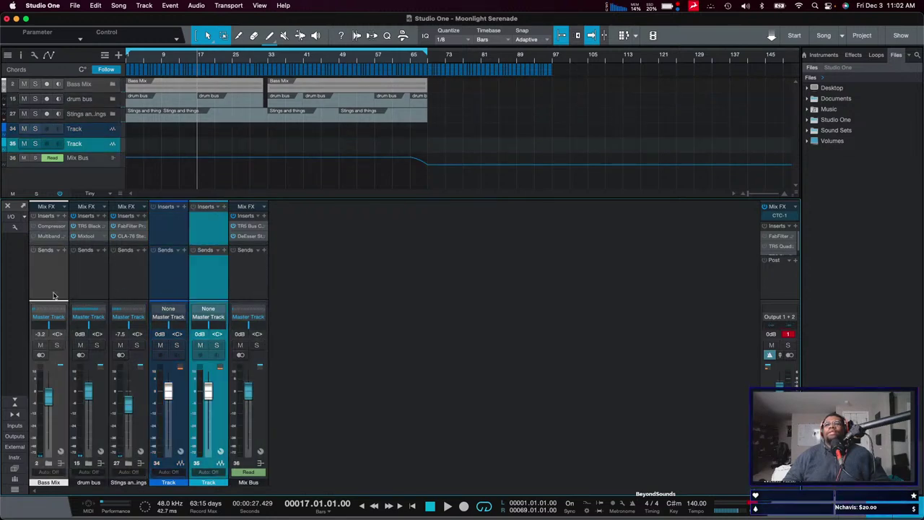
{"action": "left_click", "coordinate": [187, 289]}
{"action": "left_click", "coordinate": [203, 288]}
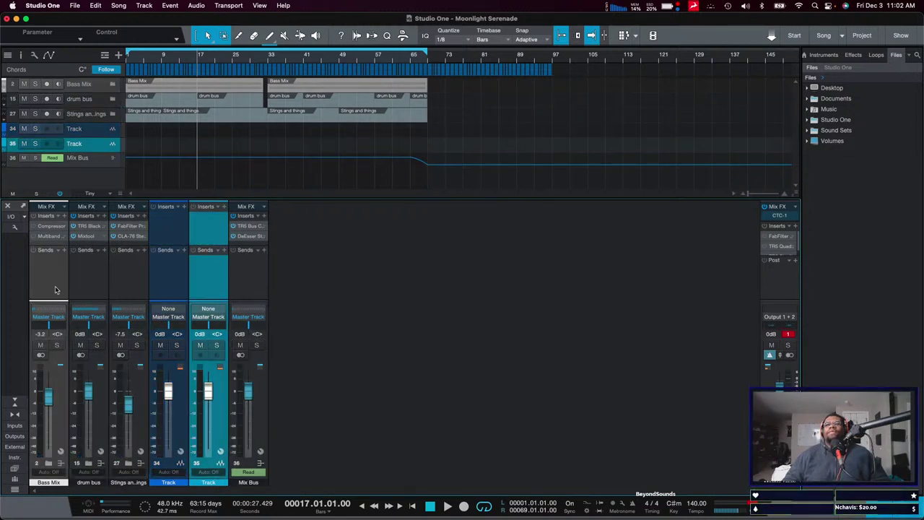
{"action": "left_click", "coordinate": [55, 290]}
{"action": "left_click", "coordinate": [207, 290]}
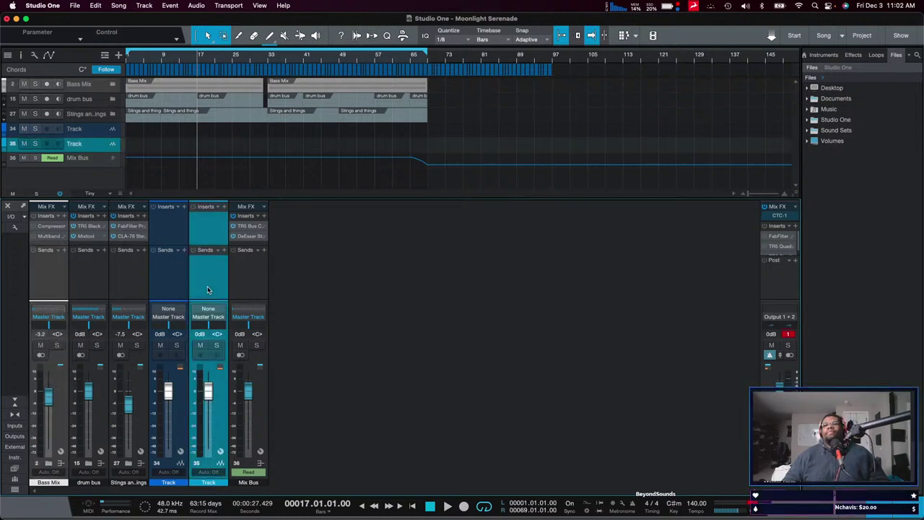
{"action": "left_click", "coordinate": [33, 289], "text": "shift"}
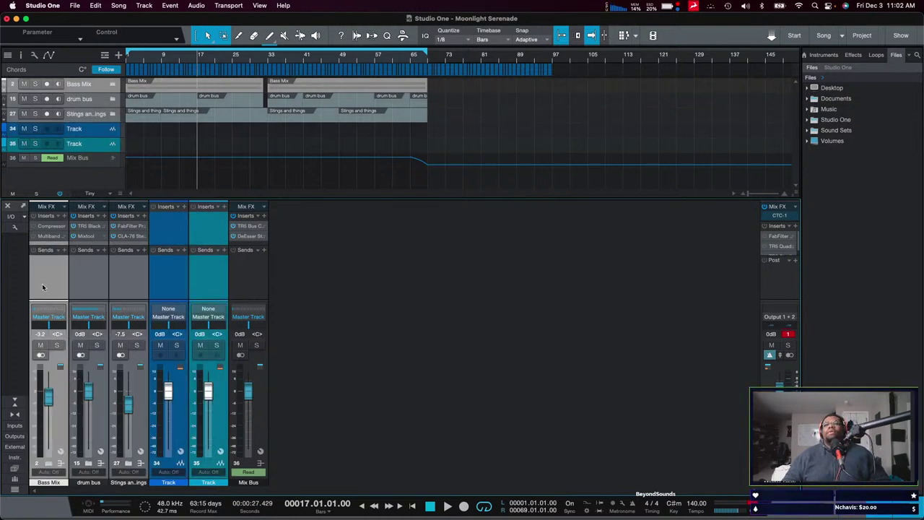
{"action": "left_click", "coordinate": [51, 468]}
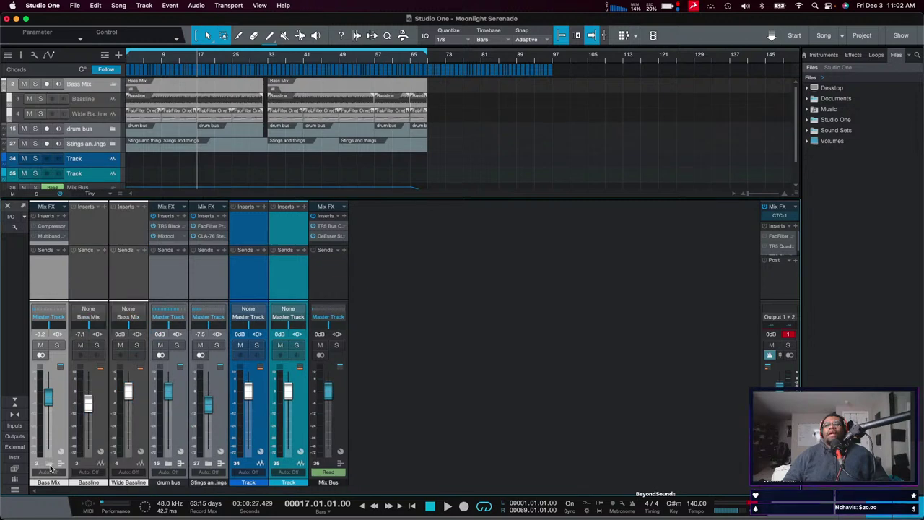
{"action": "left_click", "coordinate": [50, 467]}
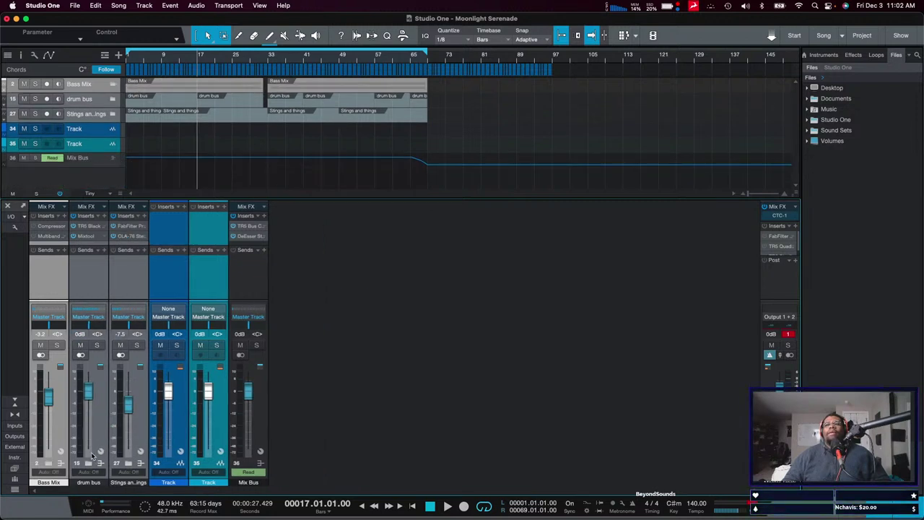
{"action": "left_click", "coordinate": [99, 426]}
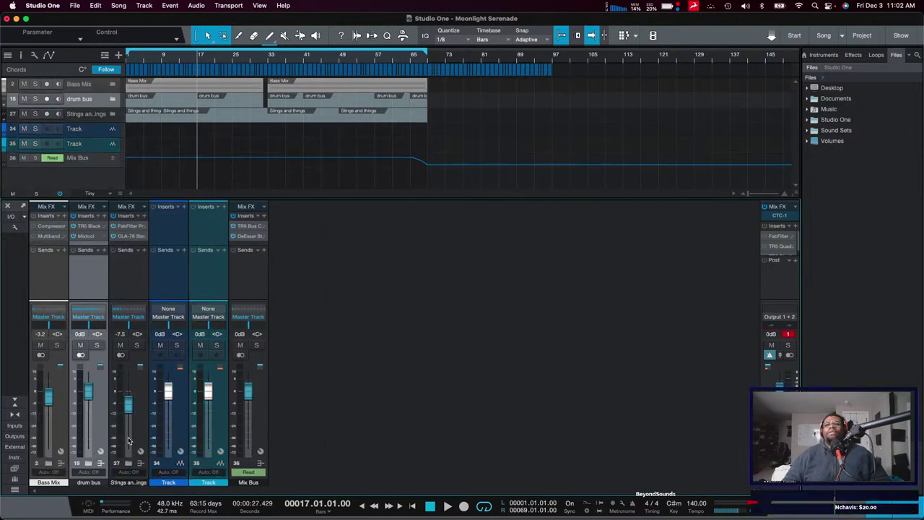
Route the Bass Mix channel's output to the BASS output.
{"action": "left_click", "coordinate": [129, 440]}
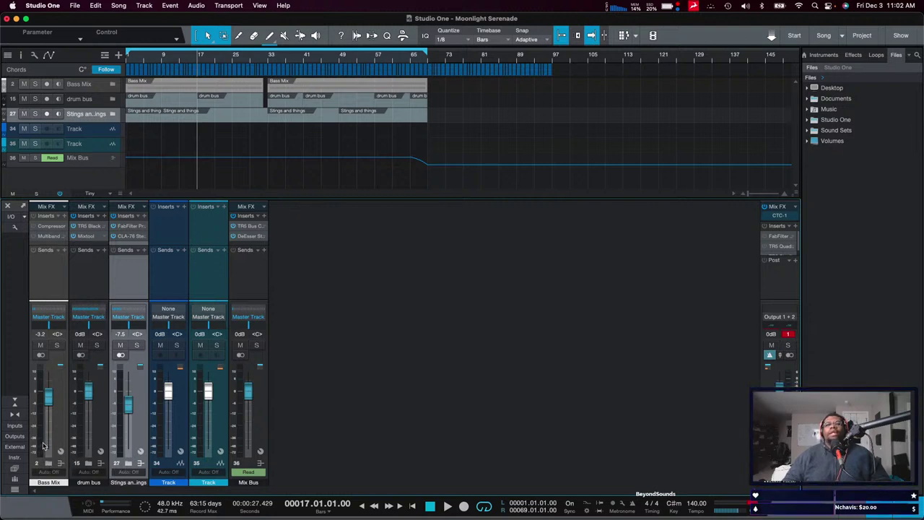
{"action": "left_click", "coordinate": [51, 441]}
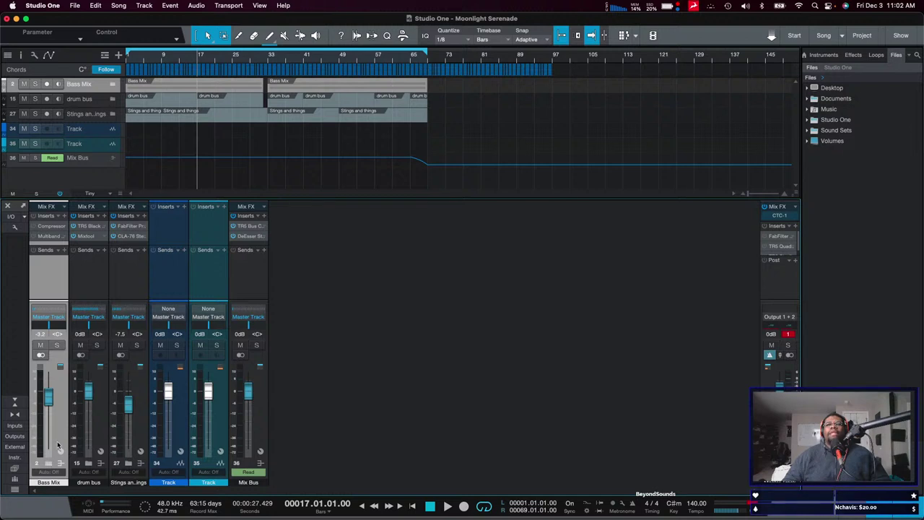
{"action": "left_click", "coordinate": [47, 318]}
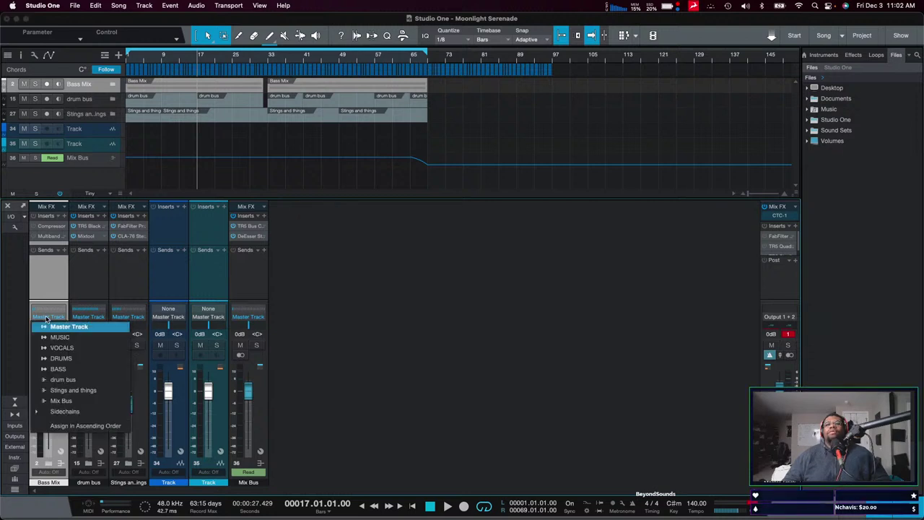
{"action": "left_click", "coordinate": [51, 370]}
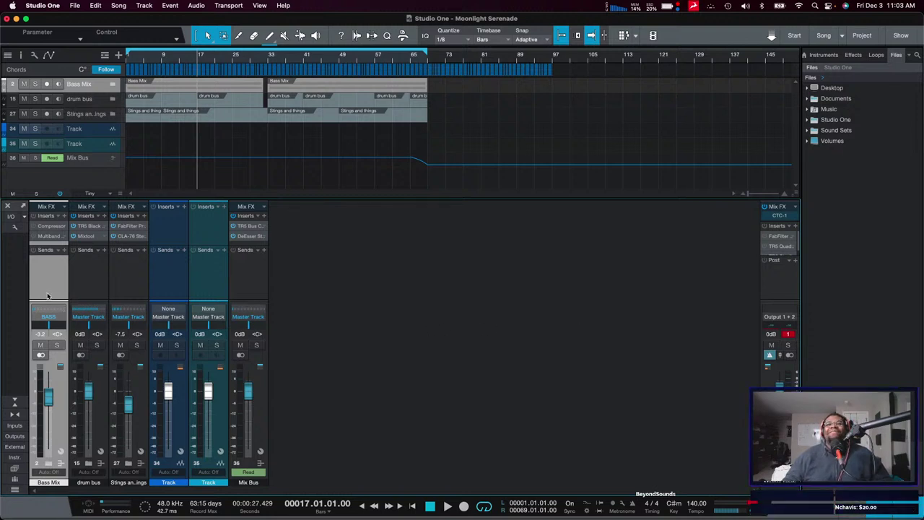
Select the drum bus channel and reset the clip indicator on the main output channel.
{"action": "left_click", "coordinate": [94, 288]}
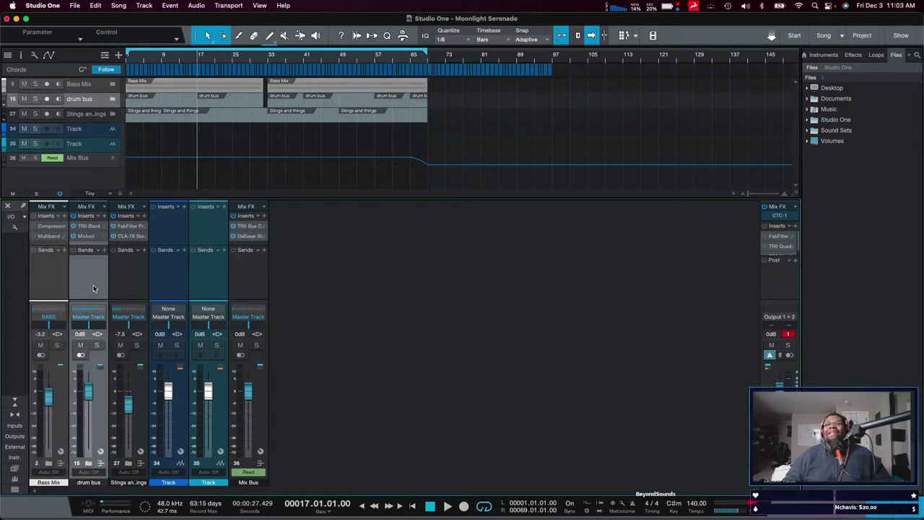
{"action": "left_click", "coordinate": [771, 328]}
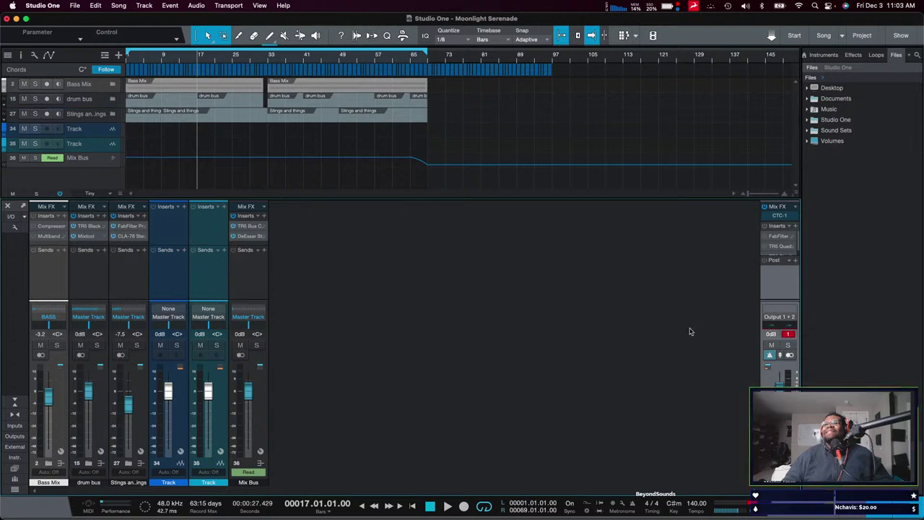
{"action": "left_click", "coordinate": [788, 333]}
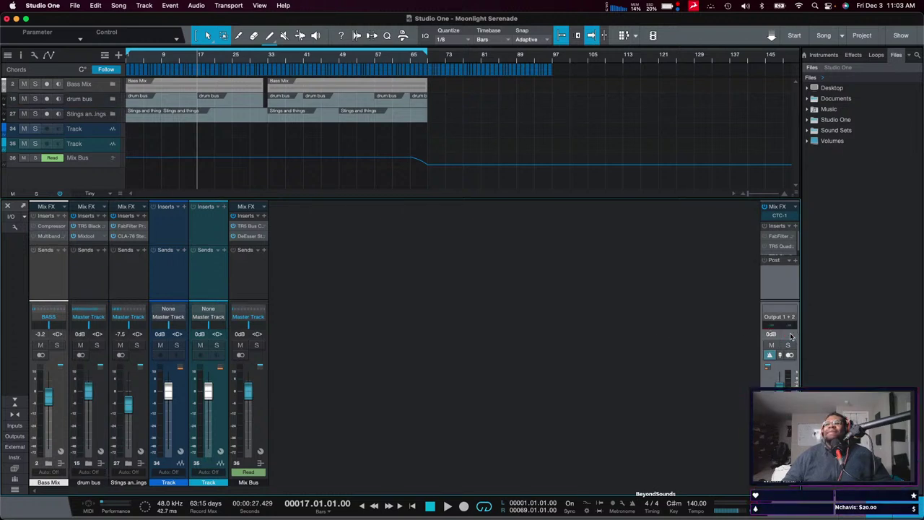
Route the drum bus channel to the DRUMS output and the Stings and things channel to the MUSIC output.
{"action": "left_click", "coordinate": [89, 318]}
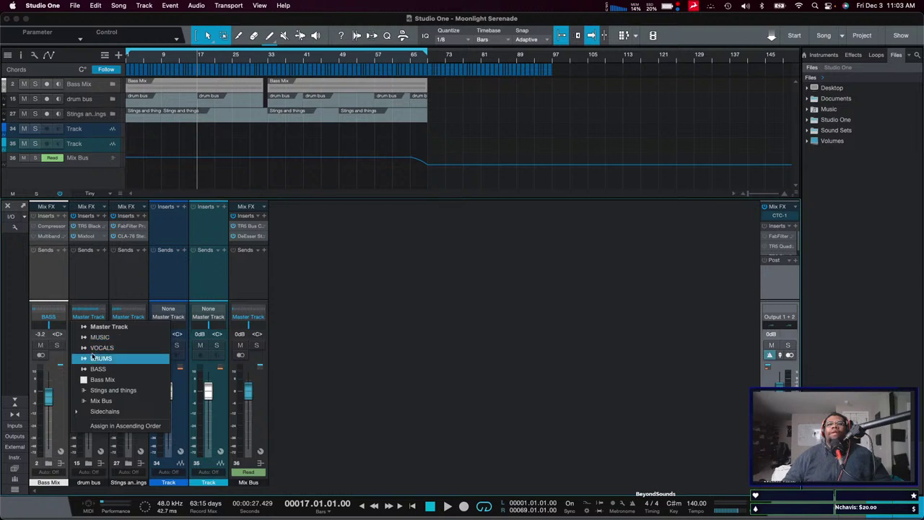
{"action": "left_click", "coordinate": [94, 357]}
{"action": "left_click", "coordinate": [123, 317]}
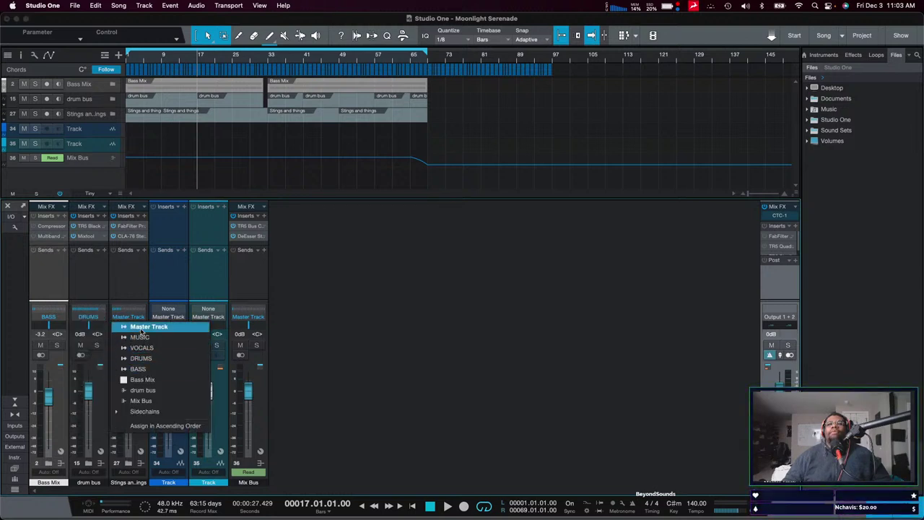
{"action": "left_click", "coordinate": [139, 340]}
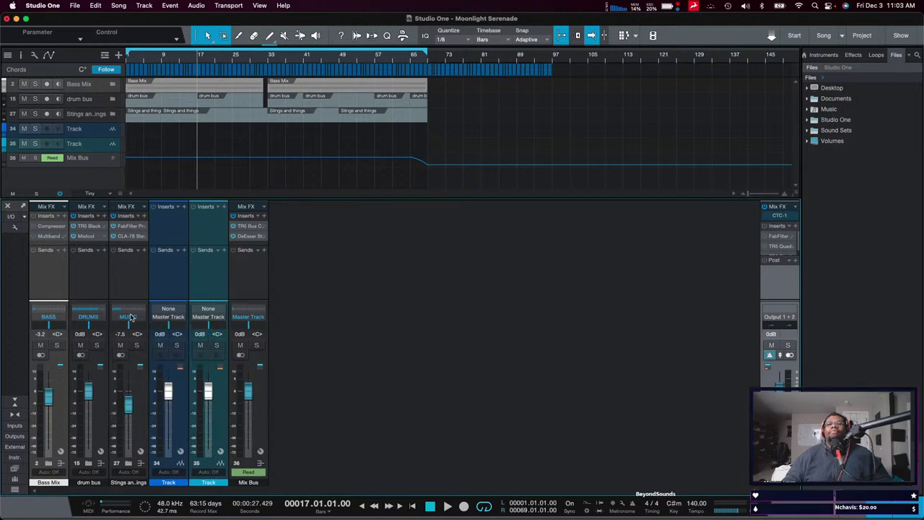
Show the output channels in the mixer and play the song from bar 17 to check their meters, stopping playback when done.
{"action": "right_click", "coordinate": [632, 319]}
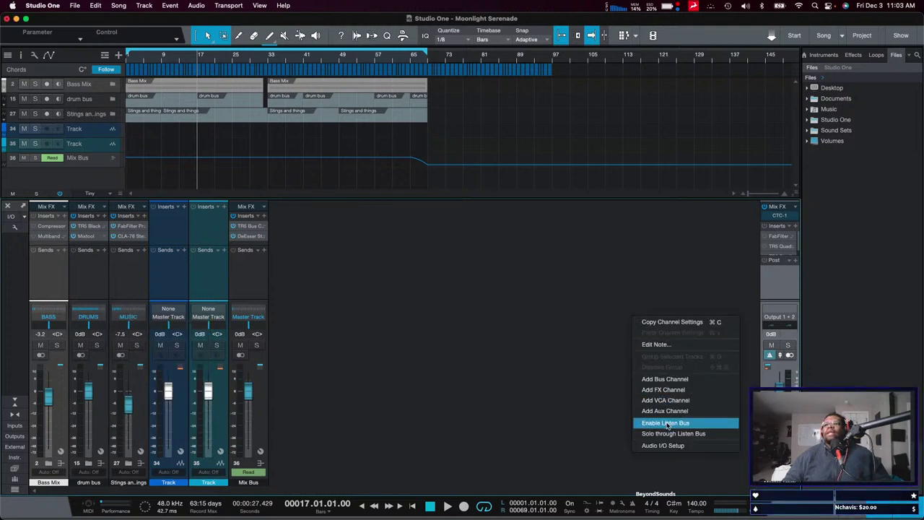
{"action": "left_click", "coordinate": [433, 404]}
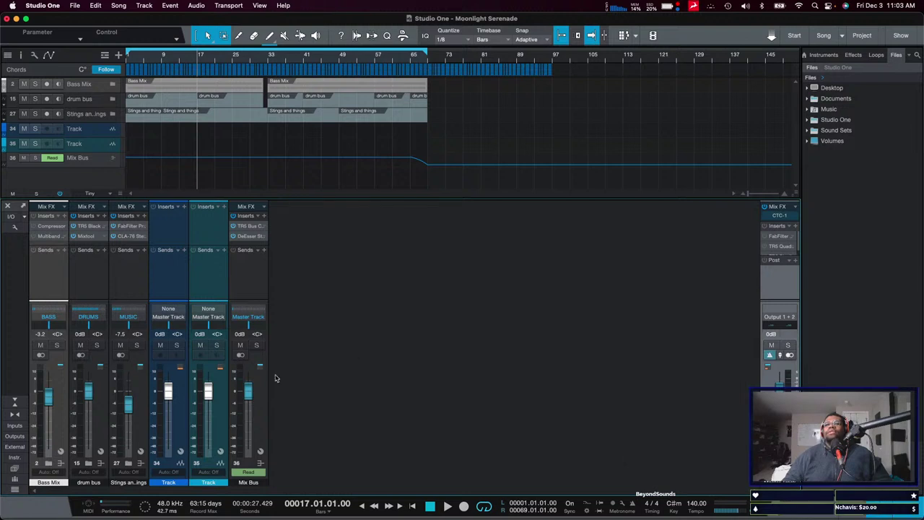
{"action": "left_click", "coordinate": [14, 436]}
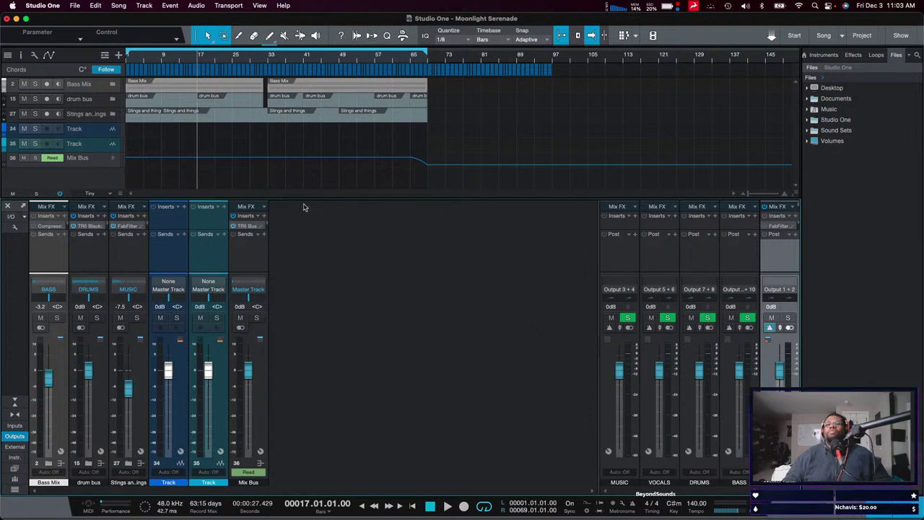
{"action": "key", "text": "space"}
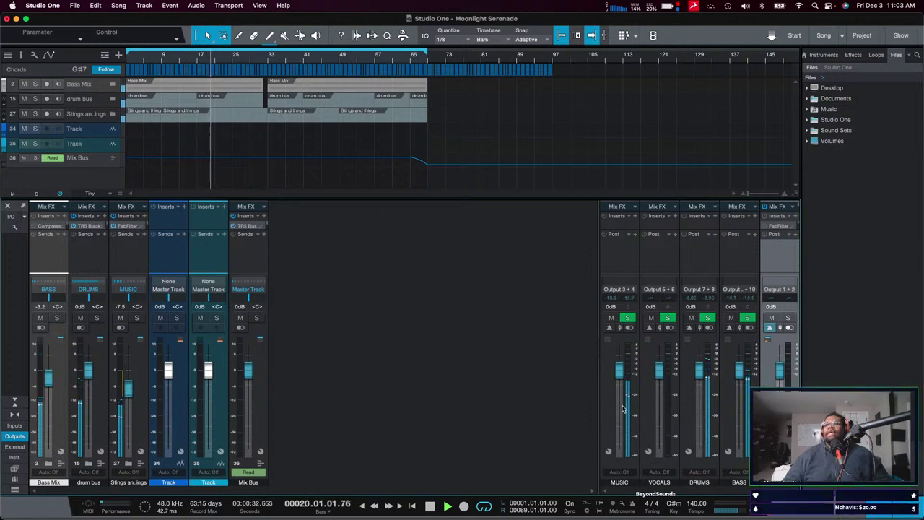
{"action": "mouse_move", "coordinate": [711, 406]}
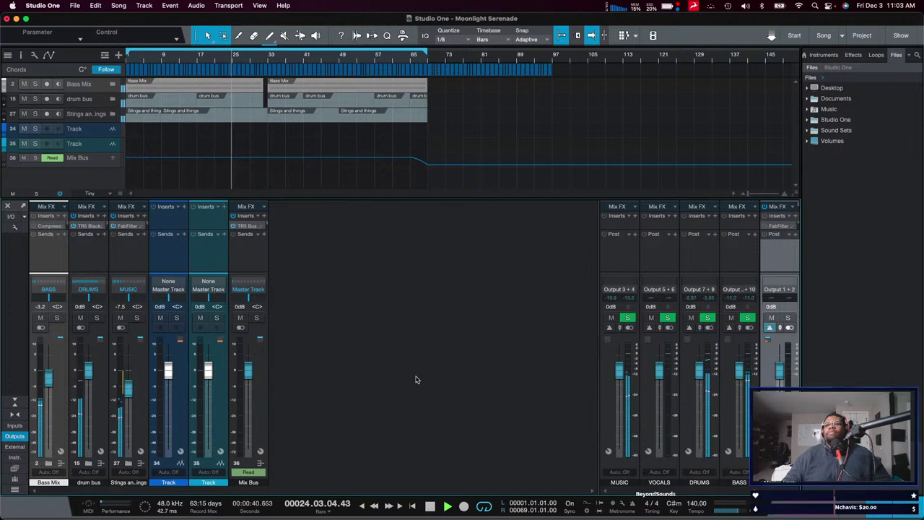
{"action": "key", "text": "space"}
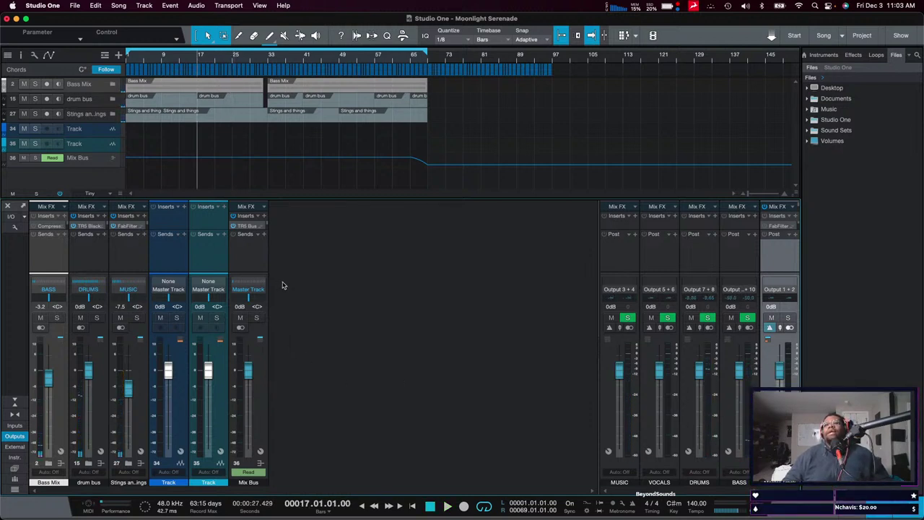
Expand track 34 in the arrangement and set its input to SUM MIX - Input 11 + 12.
{"action": "left_click", "coordinate": [204, 263]}
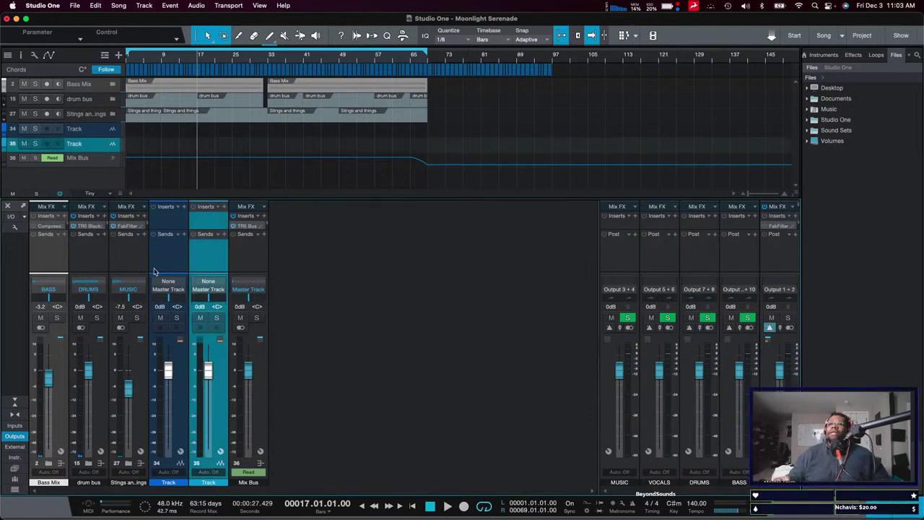
{"action": "left_click", "coordinate": [154, 272]}
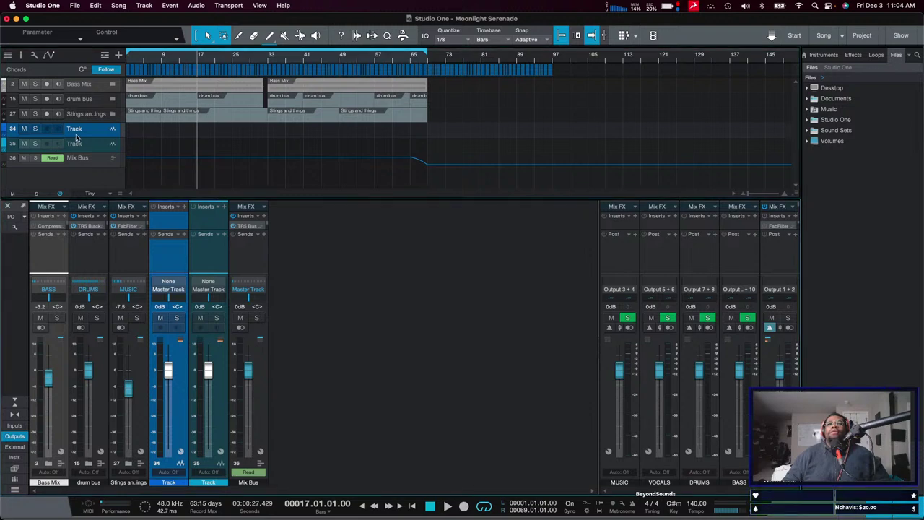
{"action": "left_click_drag", "start_coordinate": [77, 137], "coordinate": [85, 174]}
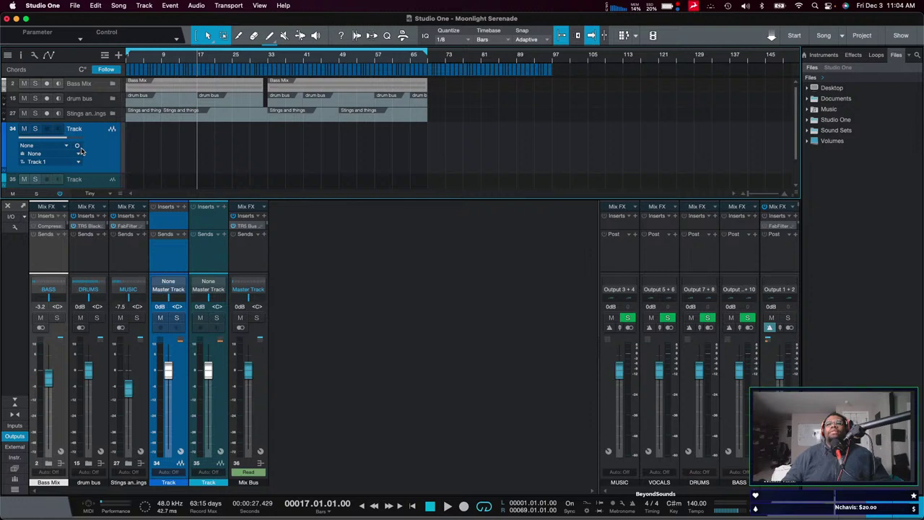
{"action": "left_click", "coordinate": [69, 146]}
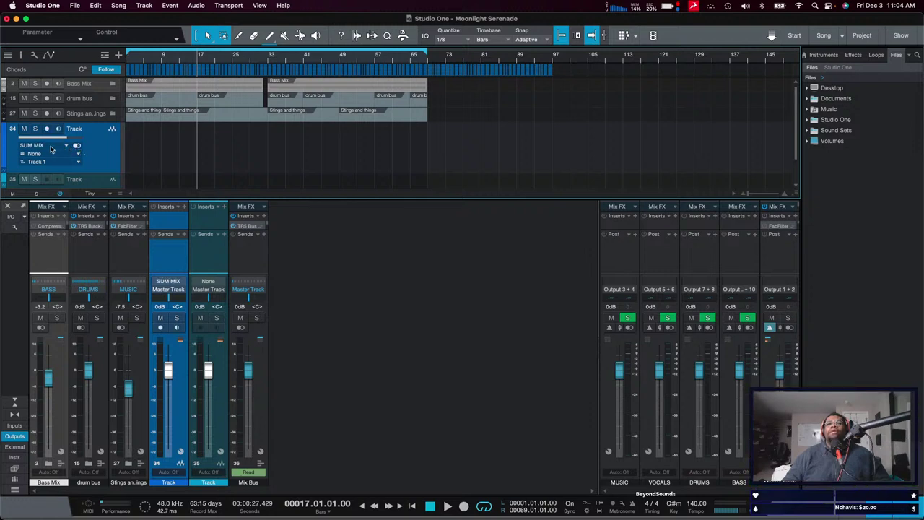
{"action": "left_click", "coordinate": [52, 146]}
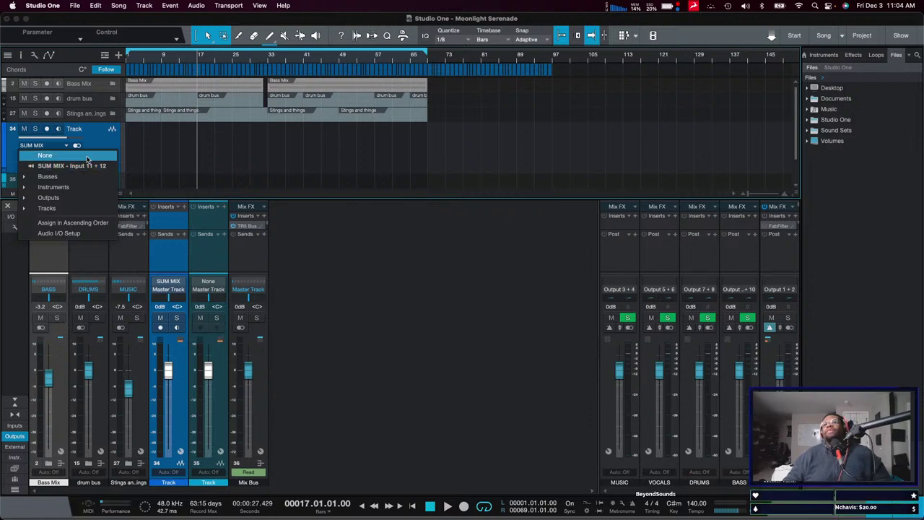
{"action": "left_click", "coordinate": [47, 169]}
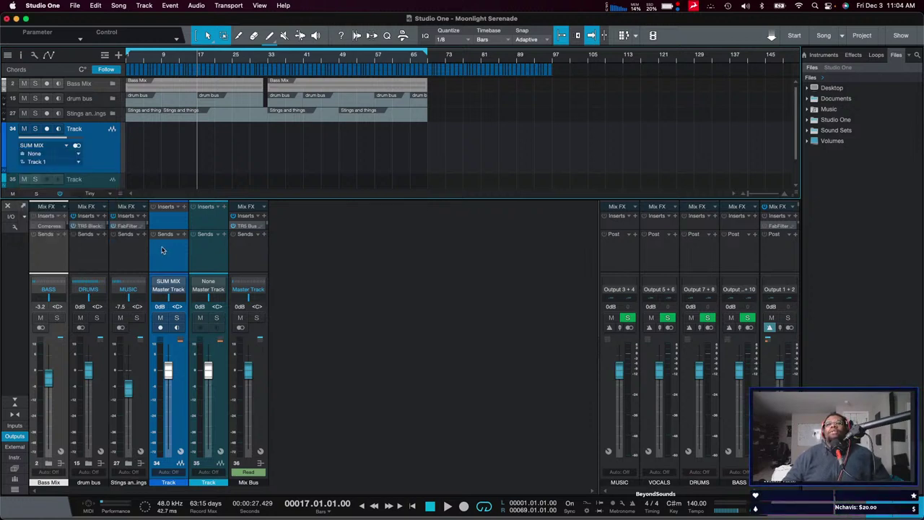
Turn on input monitoring for track 34 while leaving it disarmed for recording.
{"action": "left_click", "coordinate": [176, 329]}
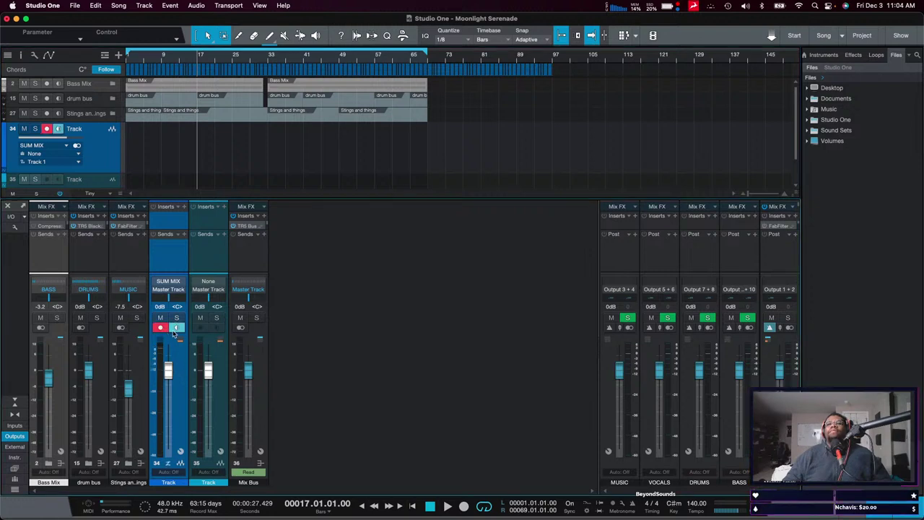
{"action": "left_click", "coordinate": [176, 329]}
{"action": "left_click", "coordinate": [176, 328]}
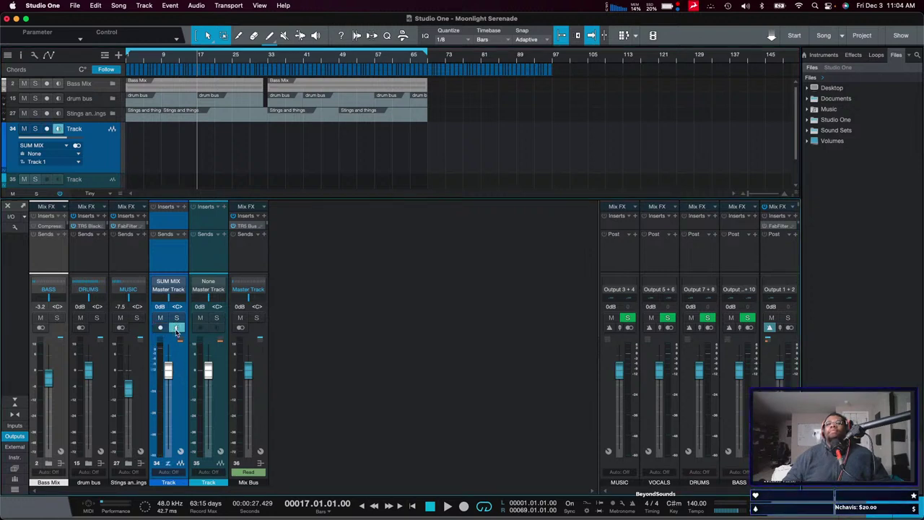
{"action": "left_click", "coordinate": [175, 328]}
{"action": "left_click", "coordinate": [176, 328]}
{"action": "left_click", "coordinate": [175, 328]}
{"action": "left_click", "coordinate": [176, 329]}
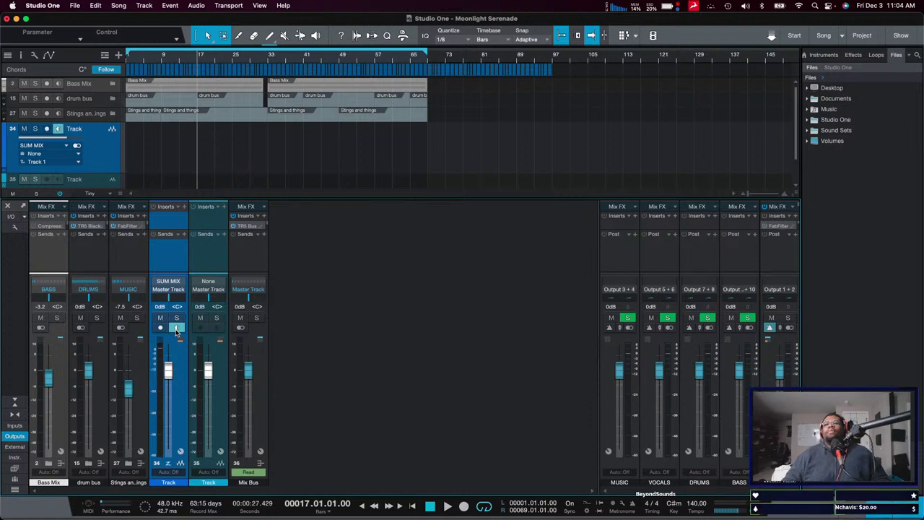
{"action": "right_click", "coordinate": [175, 330]}
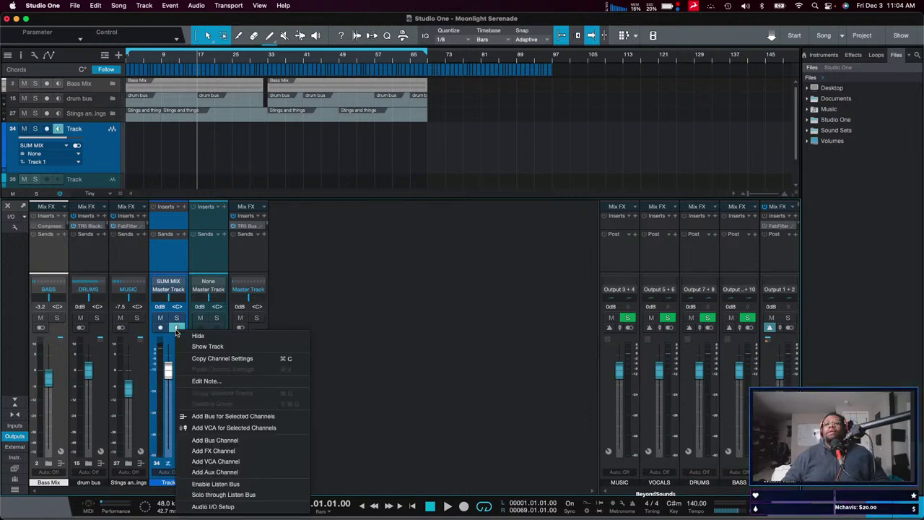
{"action": "left_click", "coordinate": [175, 329]}
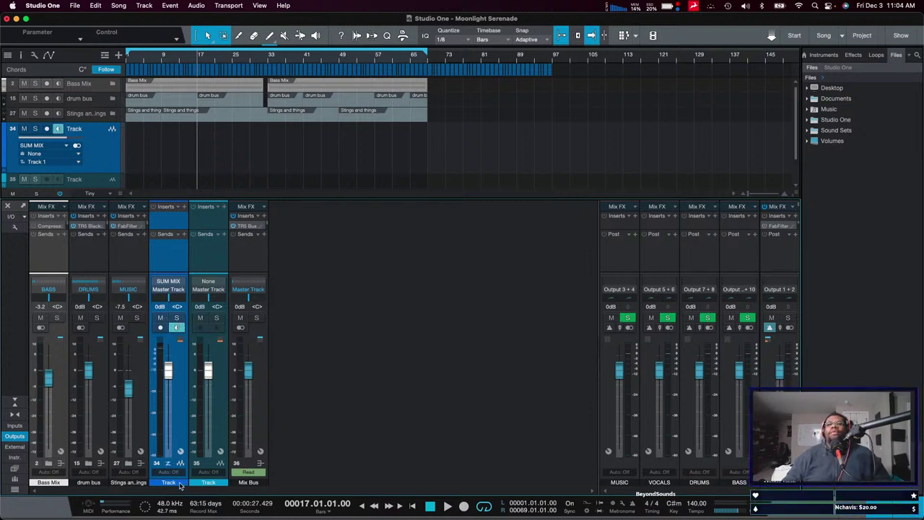
Rename track 34 as MIXBUS.
{"action": "double_click", "coordinate": [173, 483]}
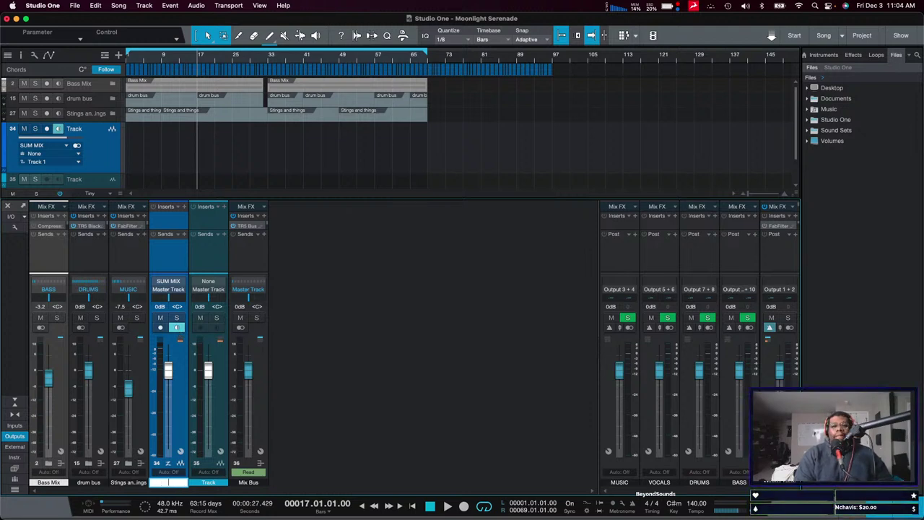
{"action": "type", "text": "MIXBUS"}
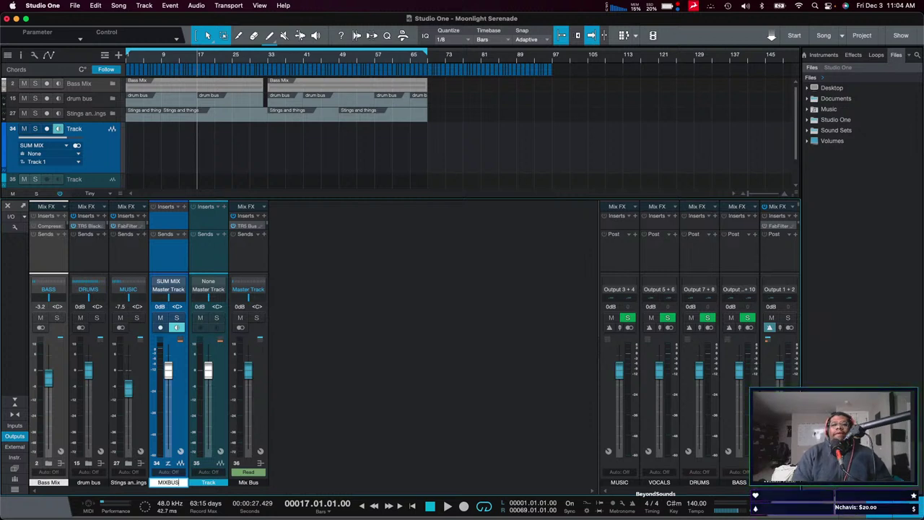
{"action": "key", "text": "Tab"}
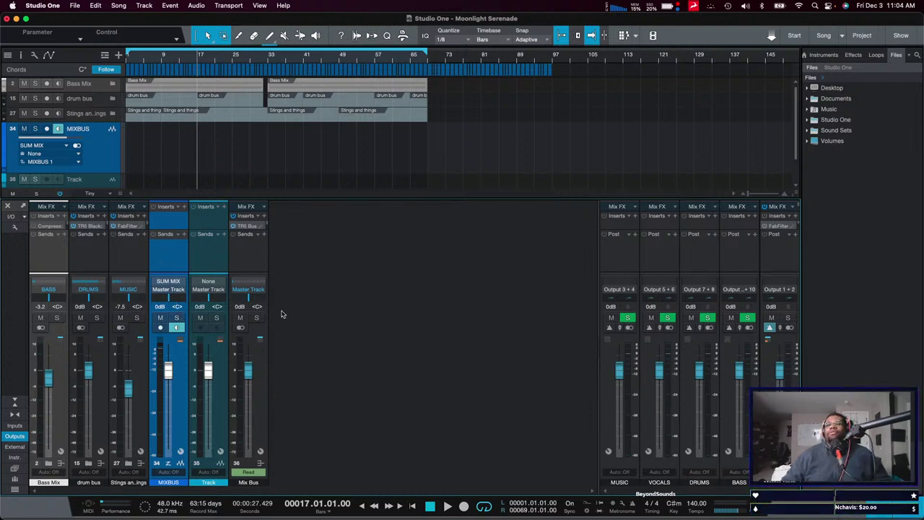
Play the song from bar 17, compare MIXBUS with input monitoring off and on, stop playback, and select the MIXBUS channel.
{"action": "key", "text": "space"}
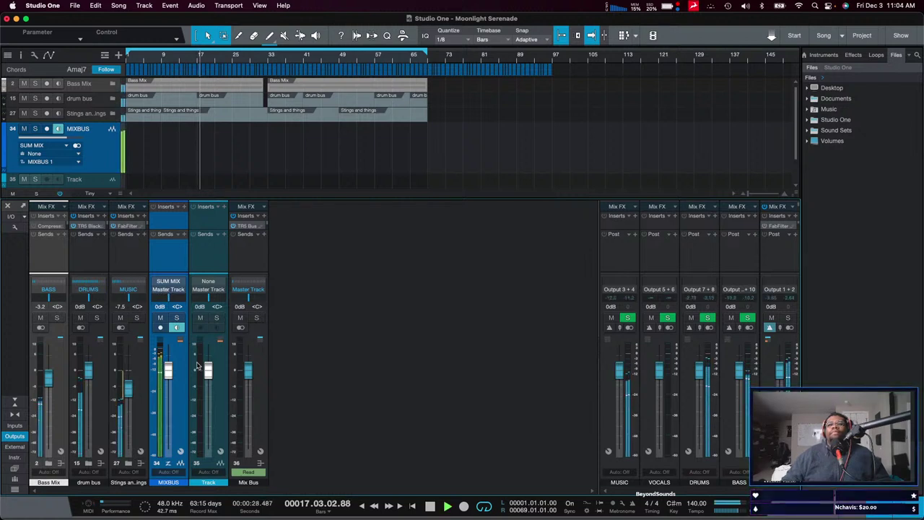
{"action": "left_click", "coordinate": [175, 328]}
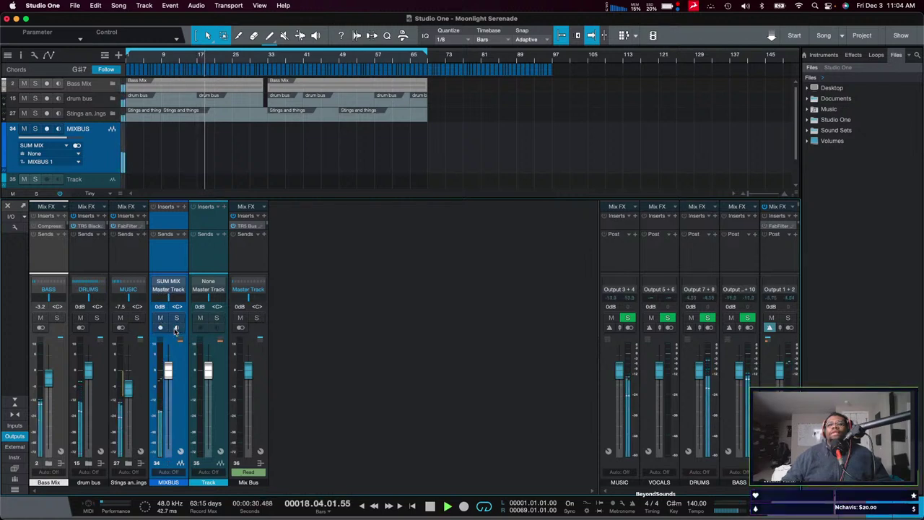
{"action": "left_click", "coordinate": [175, 328]}
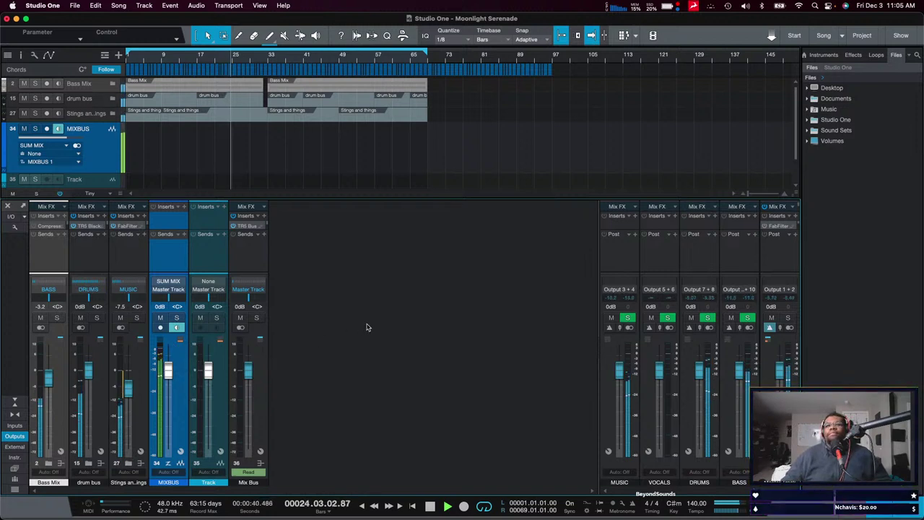
{"action": "key", "text": "space"}
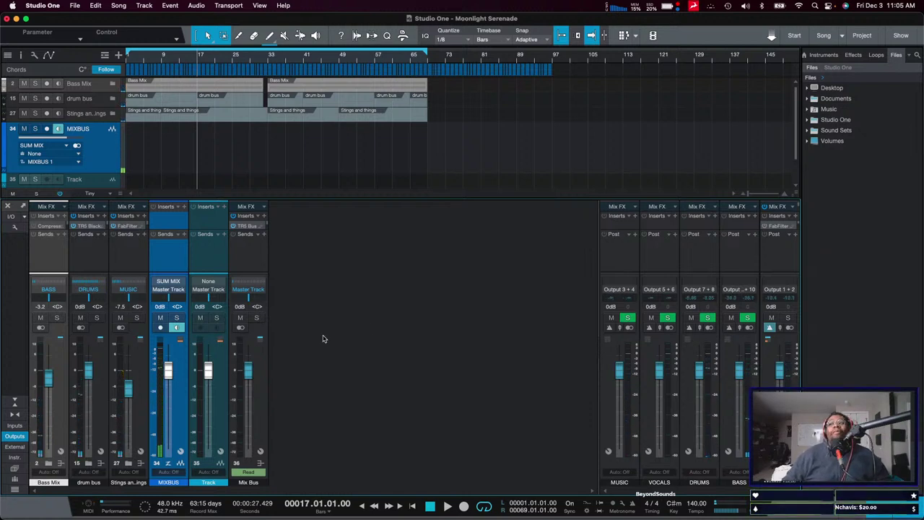
{"action": "left_click", "coordinate": [614, 231]}
{"action": "left_click", "coordinate": [169, 249]}
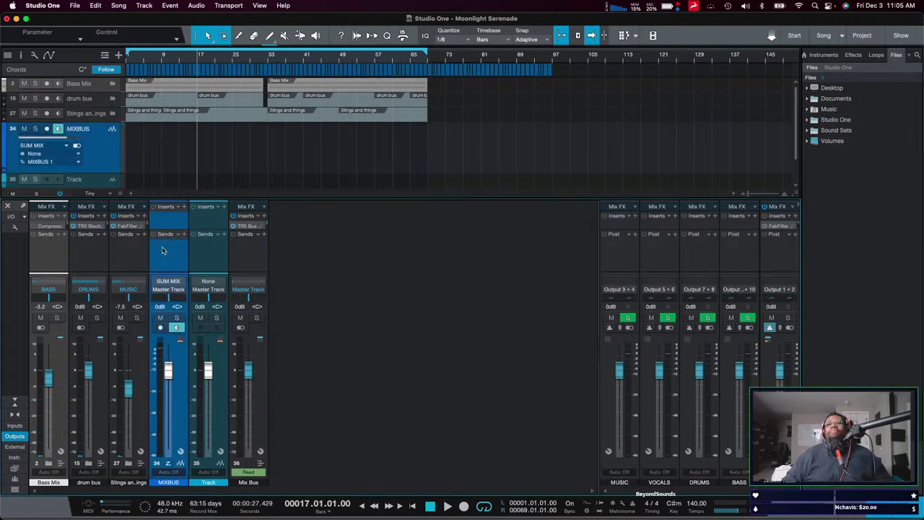
Enlarge the inserts area of the mixer channels, then select the MIXBUS channel and the VOCALS output.
{"action": "left_click", "coordinate": [103, 250]}
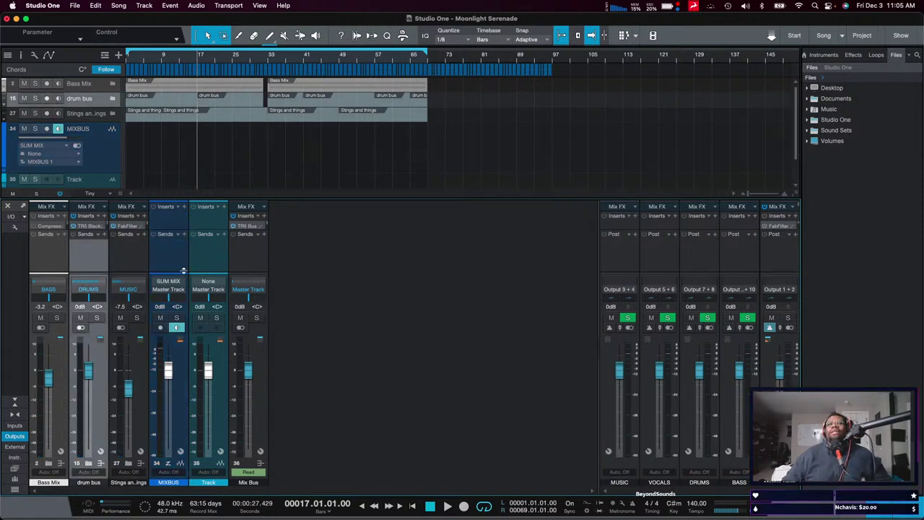
{"action": "left_click_drag", "start_coordinate": [155, 230], "coordinate": [155, 249]}
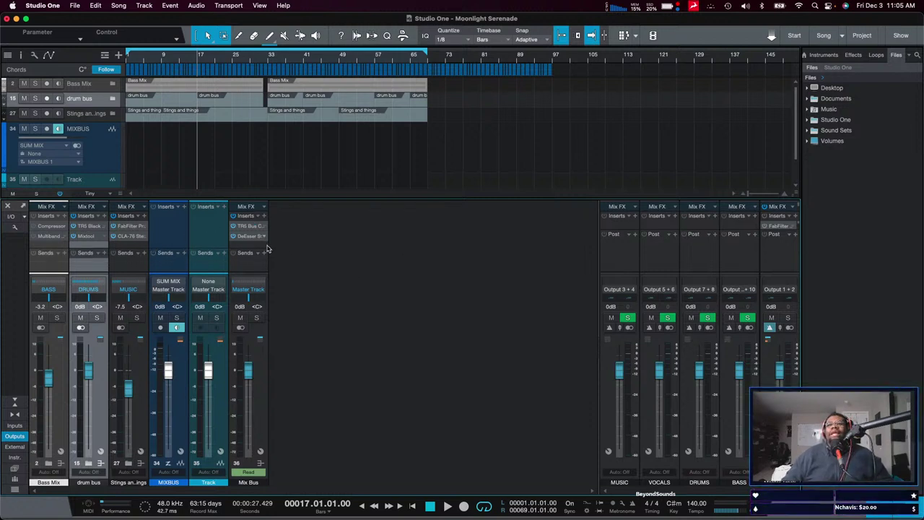
{"action": "left_click", "coordinate": [175, 239]}
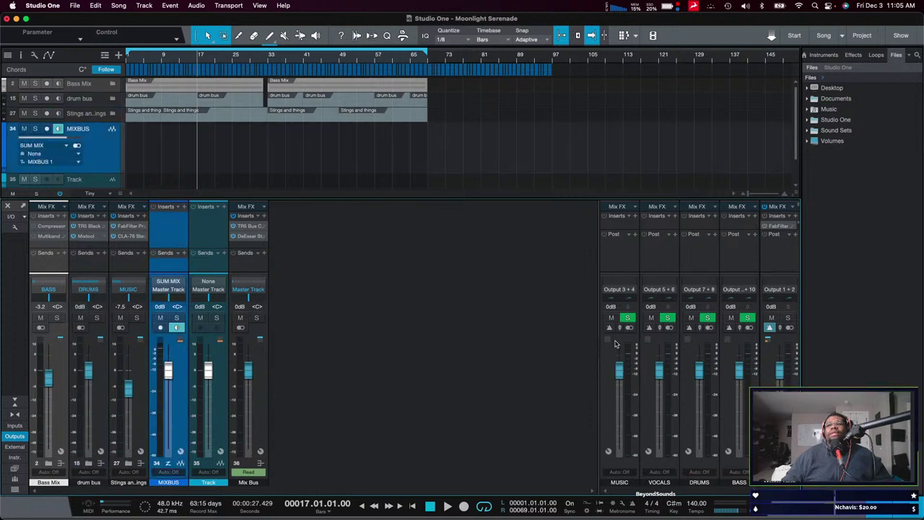
{"action": "left_click", "coordinate": [650, 252]}
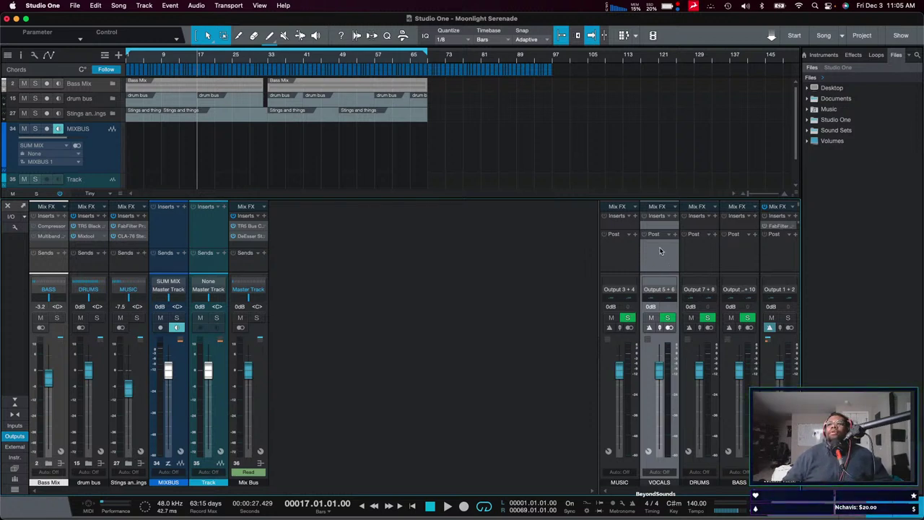
Show the input channels in the mixer, select SUM MIX, and play the song briefly from bar 17 to check its incoming level.
{"action": "left_click", "coordinate": [14, 425]}
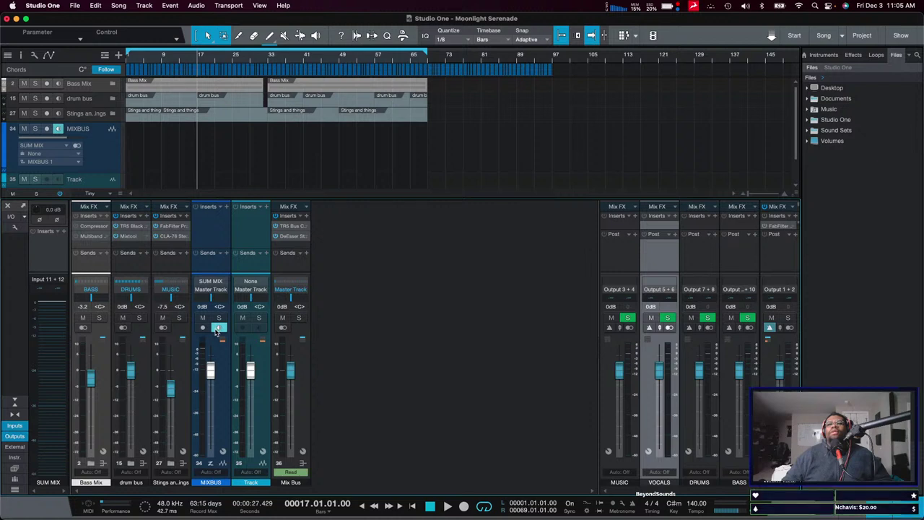
{"action": "left_click", "coordinate": [46, 322]}
{"action": "key", "text": "space"}
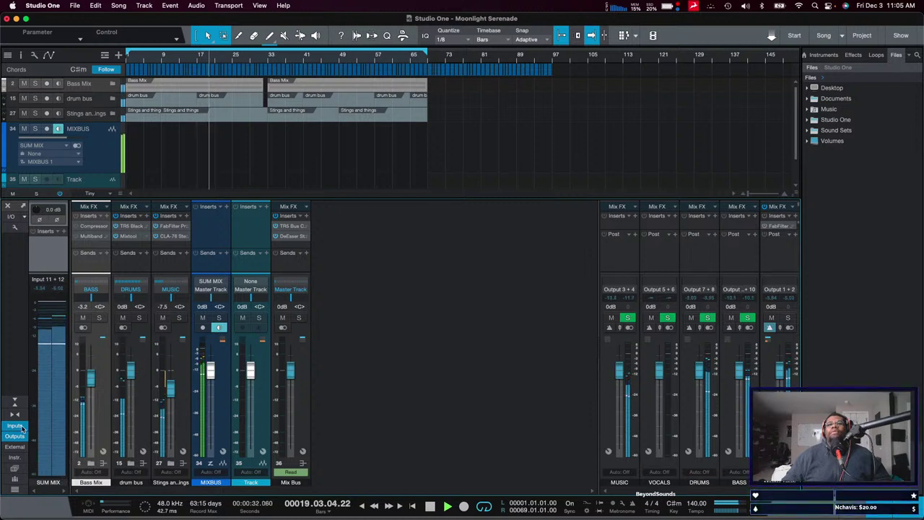
{"action": "key", "text": "space"}
{"action": "right_click", "coordinate": [413, 398]}
{"action": "left_click", "coordinate": [385, 405]}
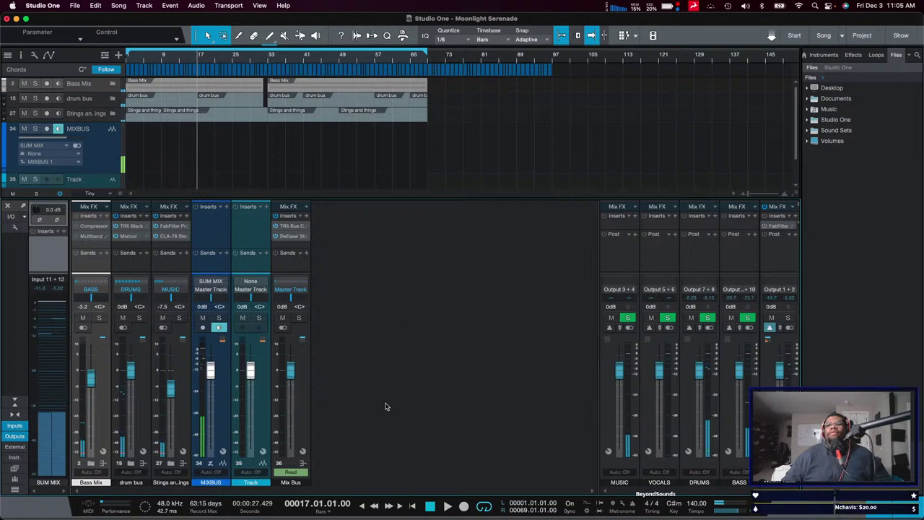
{"action": "right_click", "coordinate": [394, 409]}
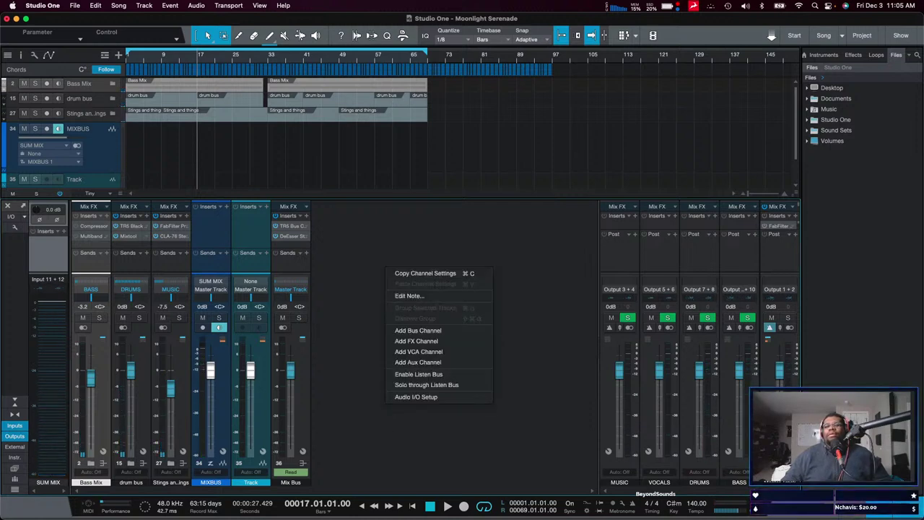
{"action": "key", "text": "Escape"}
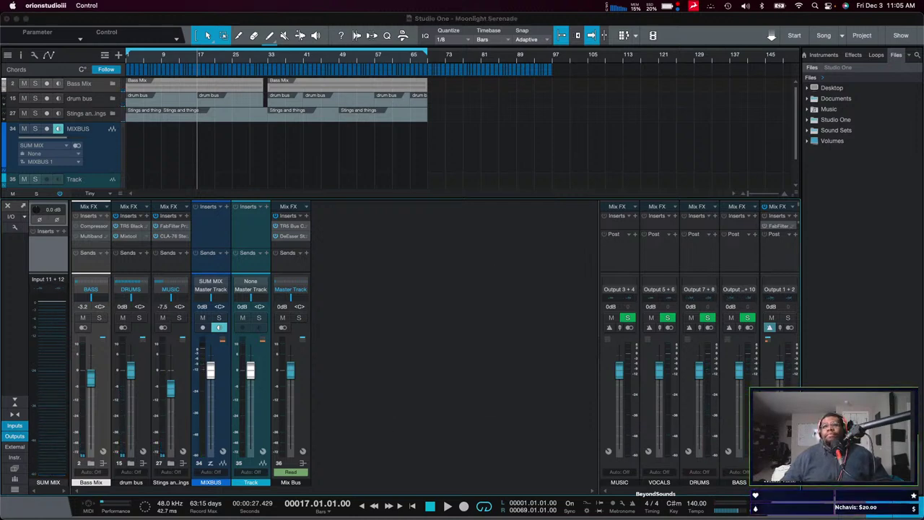
Switch to the Orion Studio control panel and examine the two SUM MIX IN preamp channels and their computer-record routing.
{"action": "key", "text": "super+Tab"}
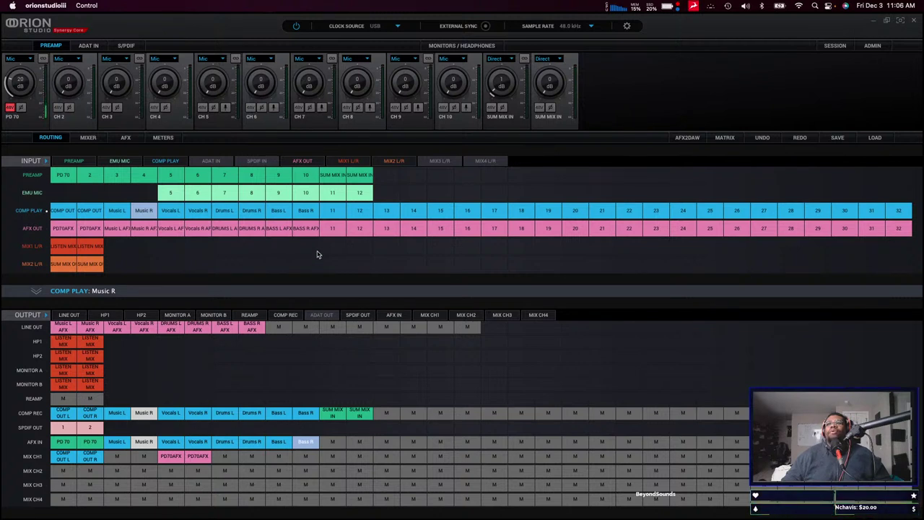
{"action": "left_click", "coordinate": [333, 176]}
{"action": "left_click", "coordinate": [364, 176]}
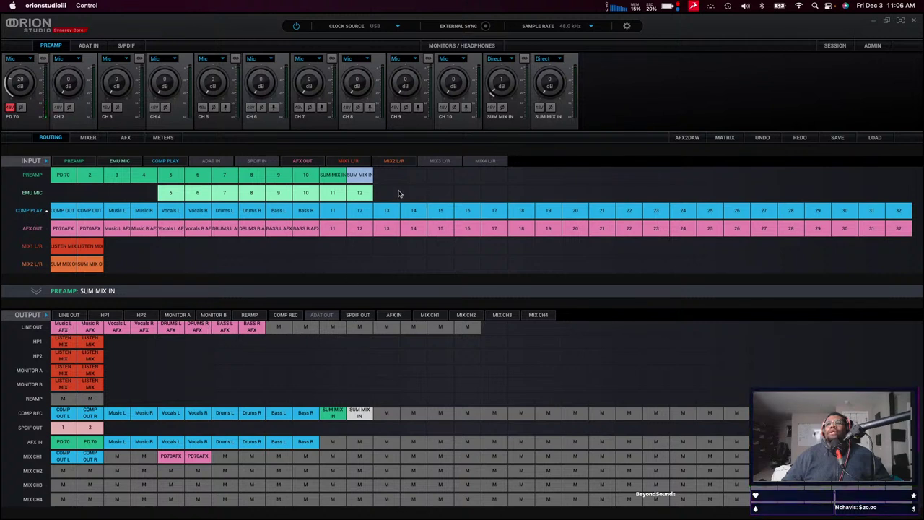
{"action": "left_click", "coordinate": [331, 178]}
{"action": "left_click", "coordinate": [322, 179]}
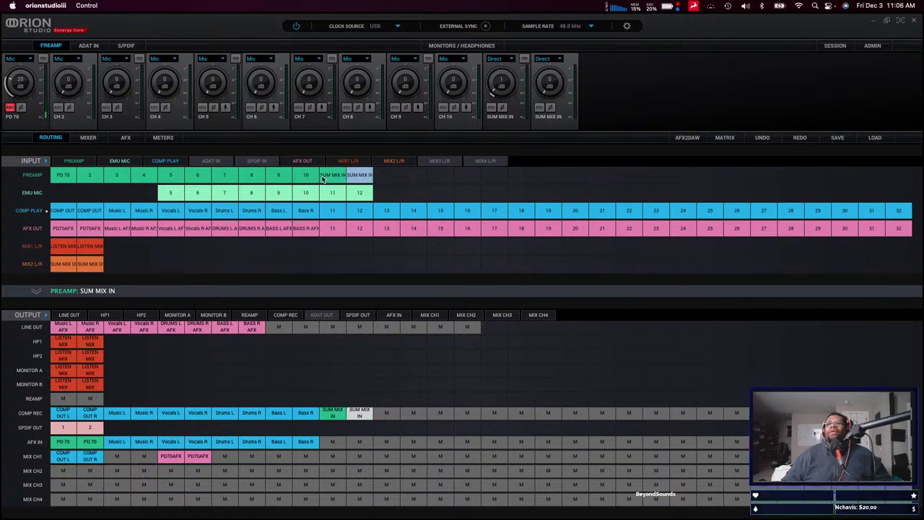
{"action": "left_click", "coordinate": [323, 178]}
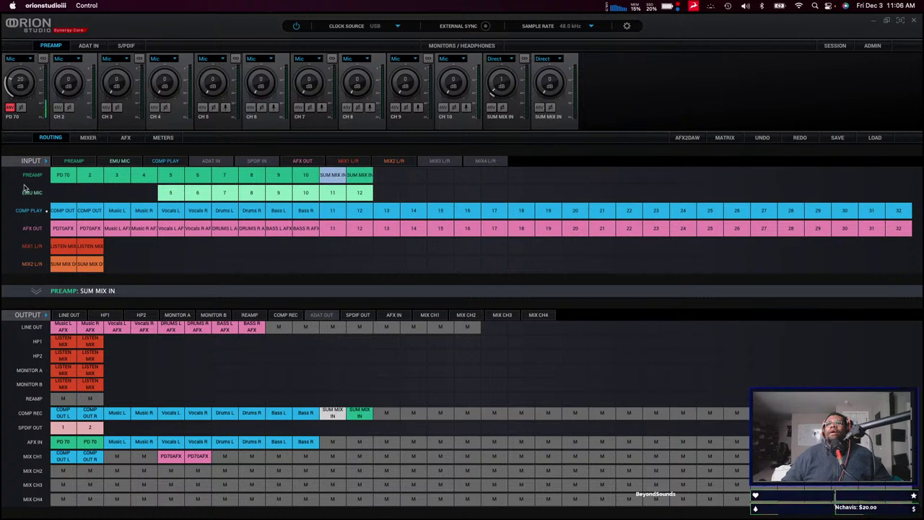
{"action": "left_click", "coordinate": [348, 178]}
{"action": "left_click", "coordinate": [345, 178]}
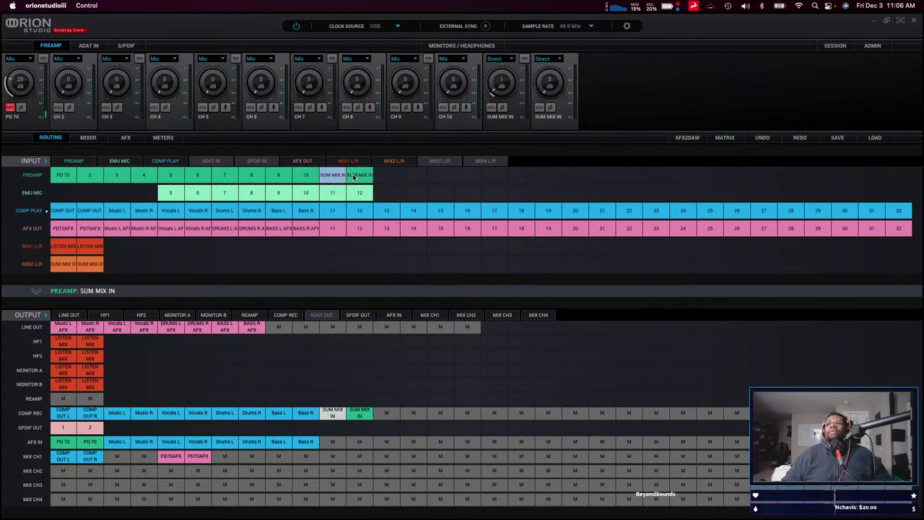
{"action": "left_click", "coordinate": [346, 178]}
{"action": "left_click", "coordinate": [346, 178]}
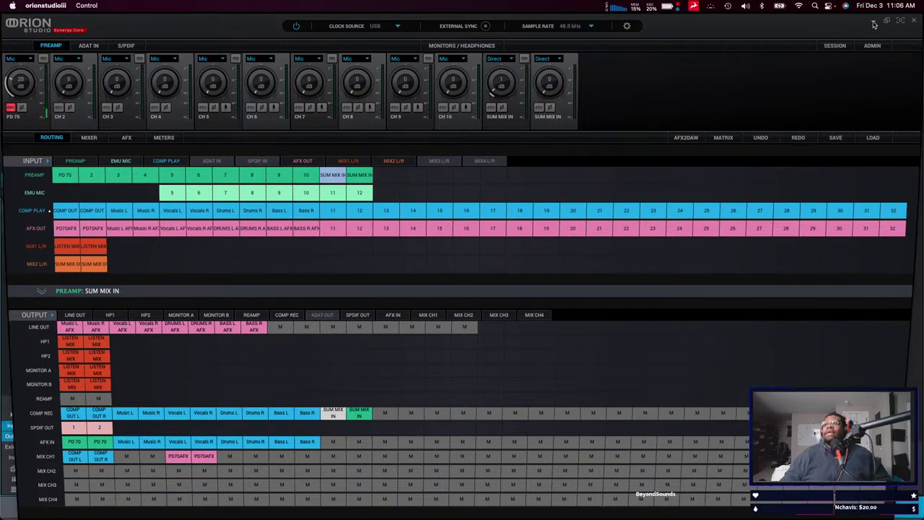
Switch back to Studio One, return the playhead to the song start, and arm the MIXBUS track for recording.
{"action": "key", "text": "super+Tab"}
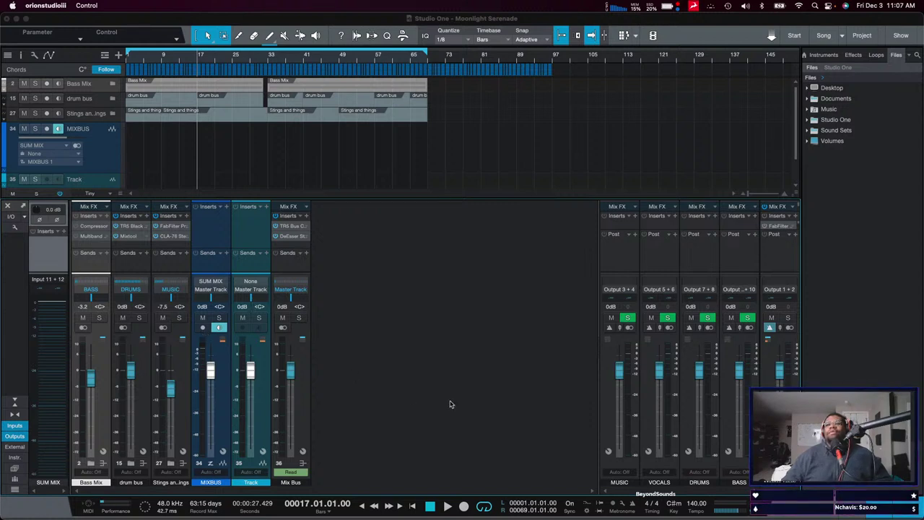
{"action": "left_click", "coordinate": [430, 507]}
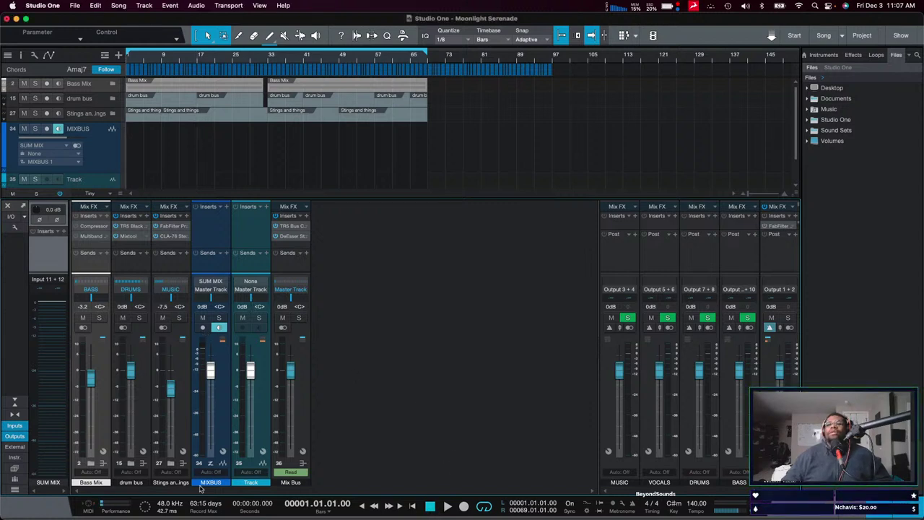
{"action": "left_click", "coordinate": [208, 486]}
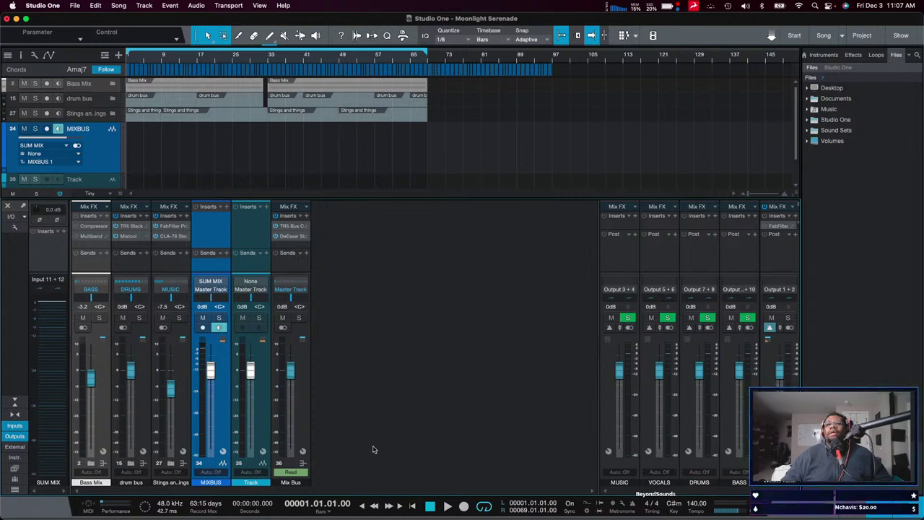
{"action": "left_click", "coordinate": [203, 328]}
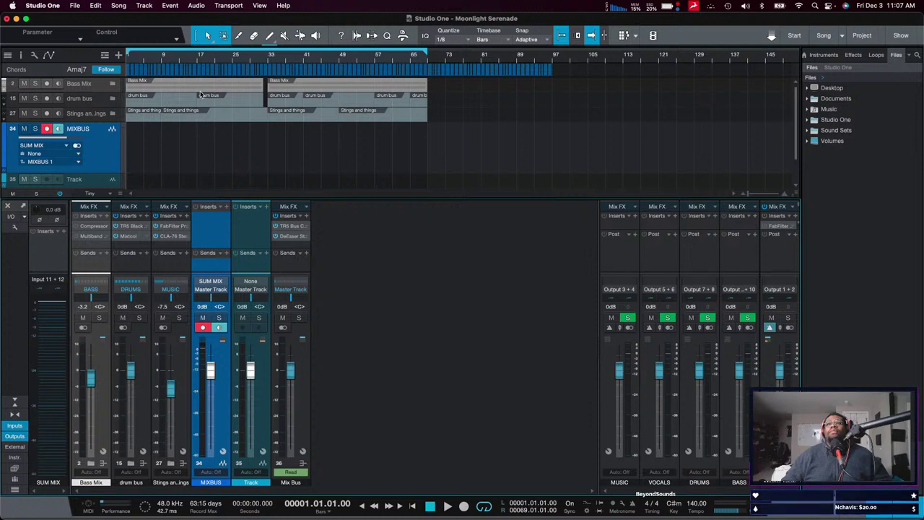
Record the summed mix onto MIXBUS from bar 17 to just past bar 25, and trim the clip's end to bar 25.
{"action": "left_click", "coordinate": [196, 60]}
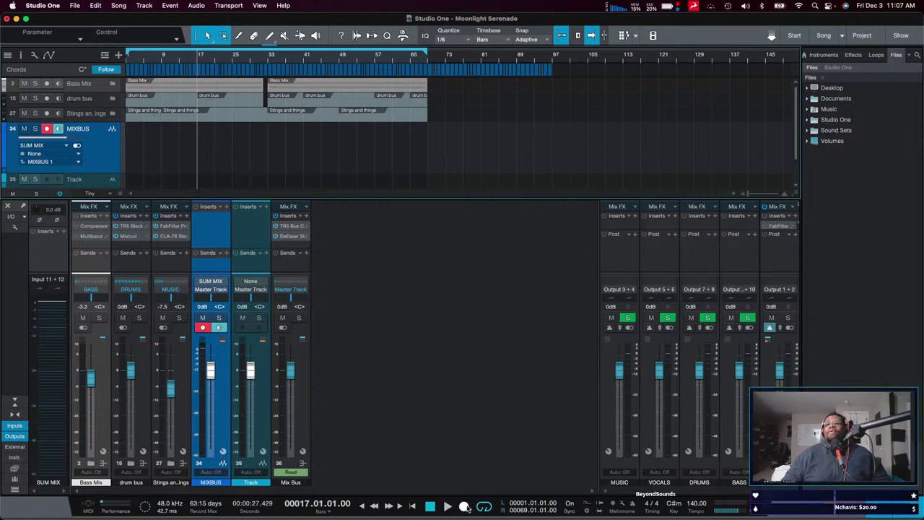
{"action": "left_click", "coordinate": [465, 506]}
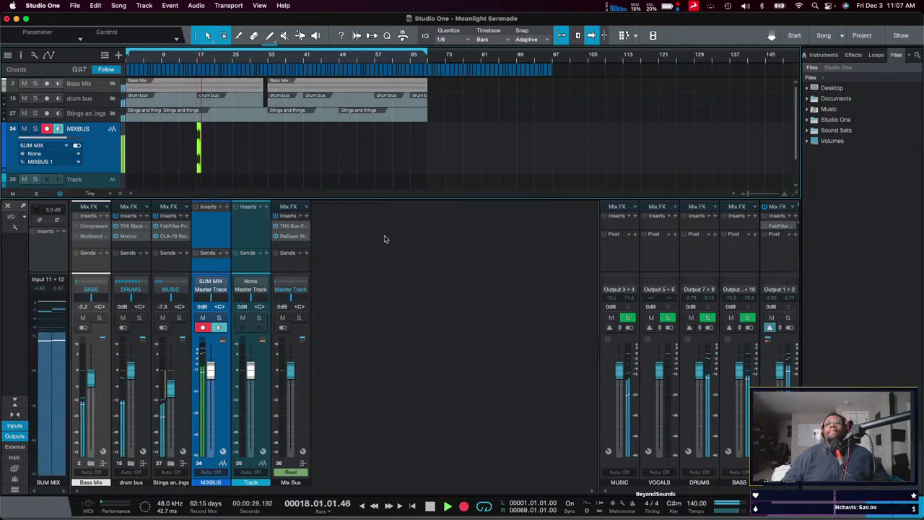
{"action": "left_click_drag", "start_coordinate": [748, 194], "coordinate": [752, 194]}
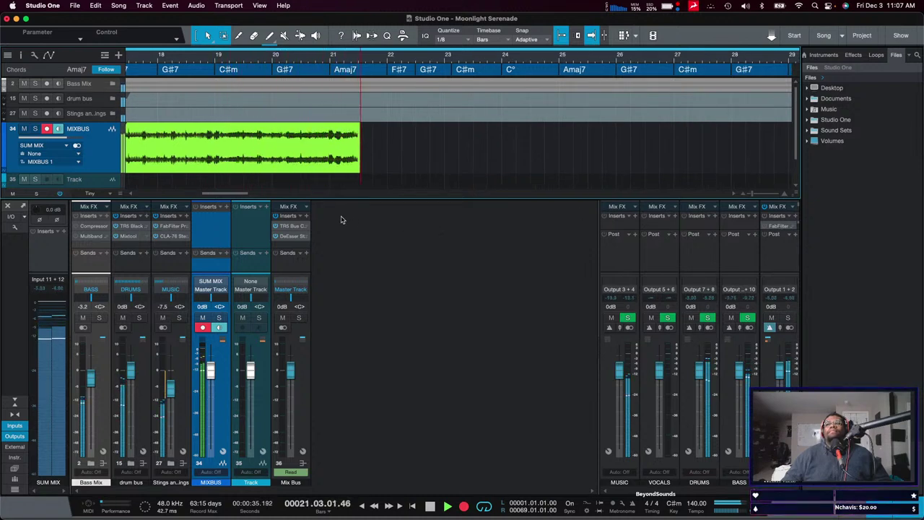
{"action": "left_click_drag", "start_coordinate": [338, 197], "coordinate": [342, 285]}
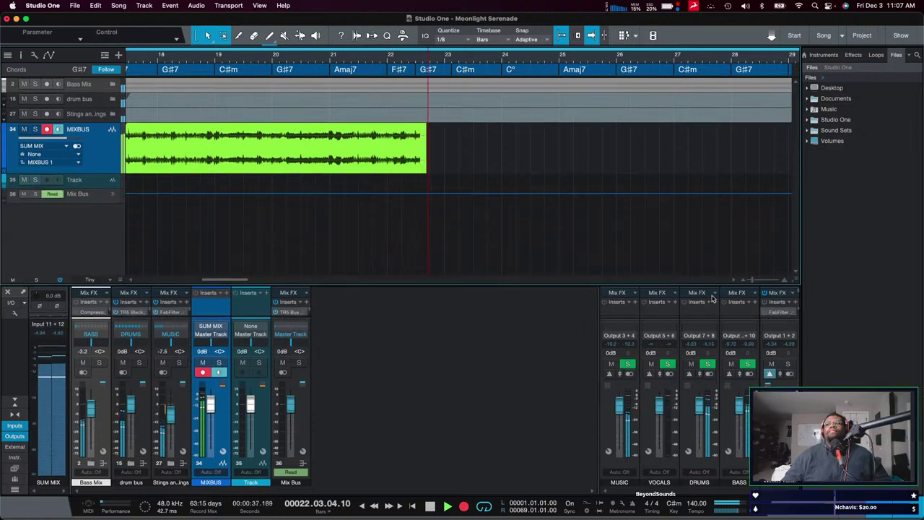
{"action": "left_click_drag", "start_coordinate": [755, 280], "coordinate": [749, 282]}
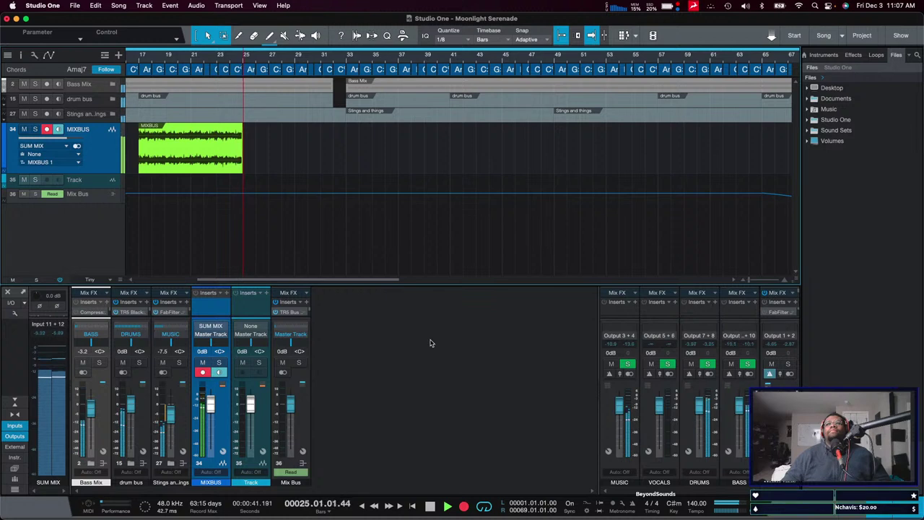
{"action": "key", "text": "space"}
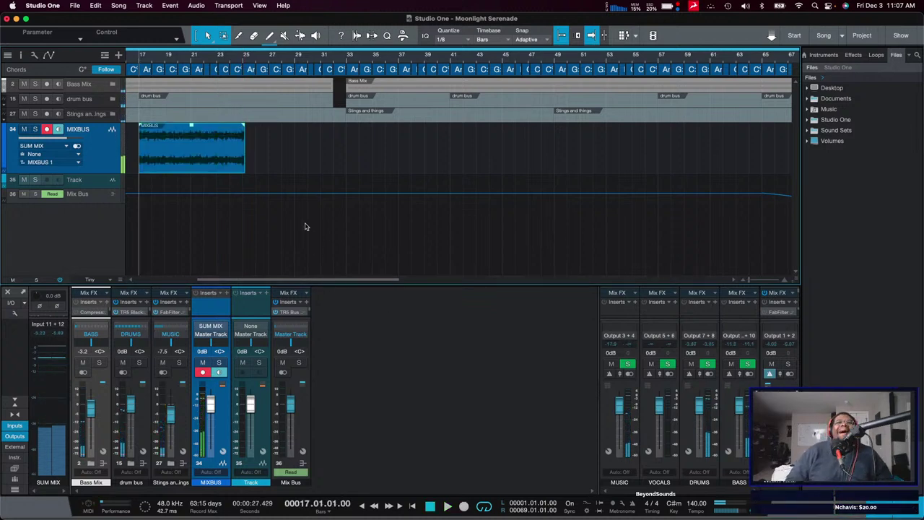
{"action": "left_click_drag", "start_coordinate": [245, 167], "coordinate": [245, 168]}
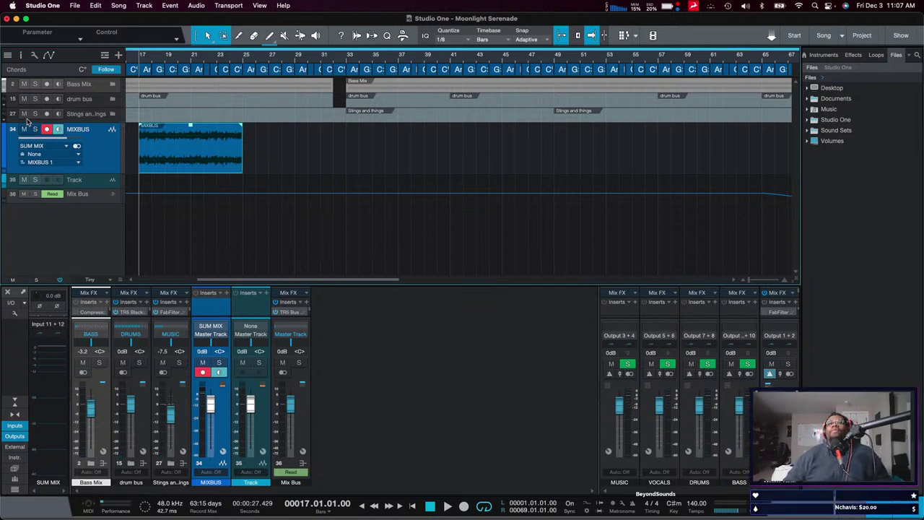
Mute the Bass Mix, drum bus and Stings and things folder tracks, and enlarge the mixer area.
{"action": "left_click_drag", "start_coordinate": [25, 114], "coordinate": [24, 84]}
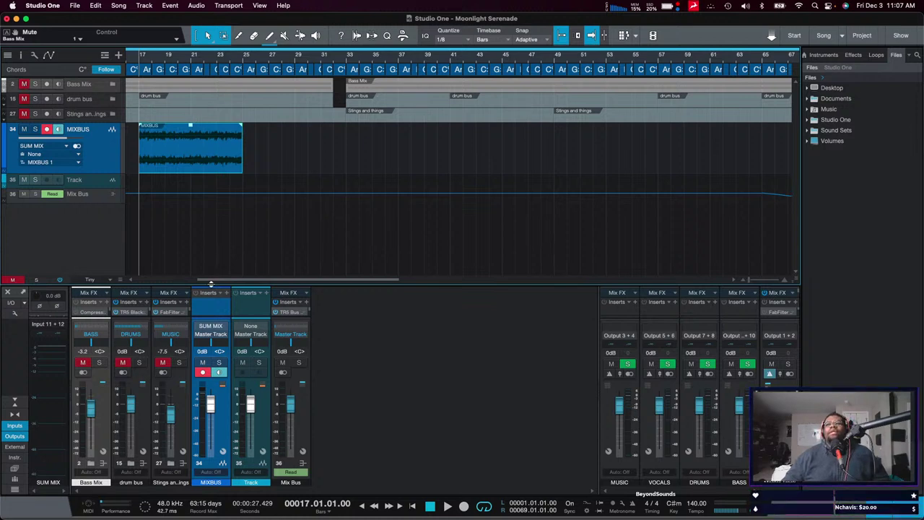
{"action": "left_click_drag", "start_coordinate": [217, 282], "coordinate": [224, 200]}
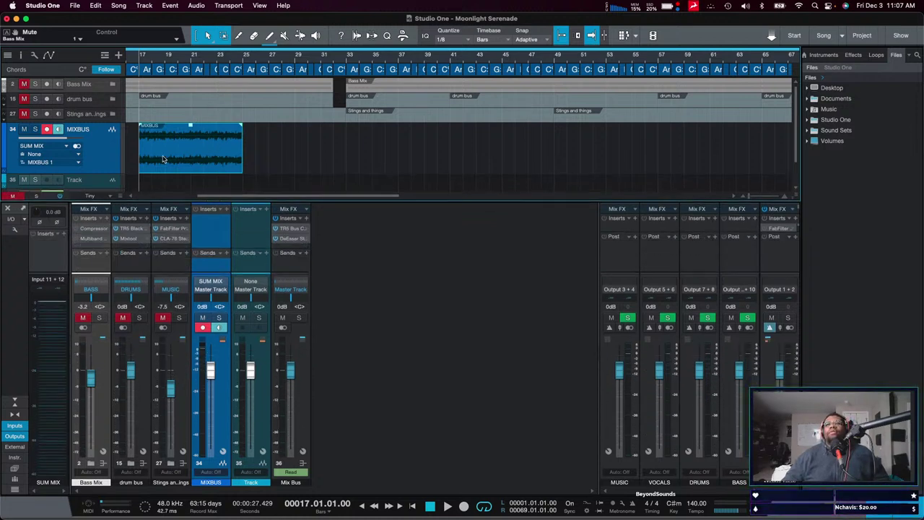
Select the Bass Mix, drum bus and Stings and things folder tracks together and disable them.
{"action": "left_click", "coordinate": [92, 114]}
{"action": "left_click", "coordinate": [94, 99]}
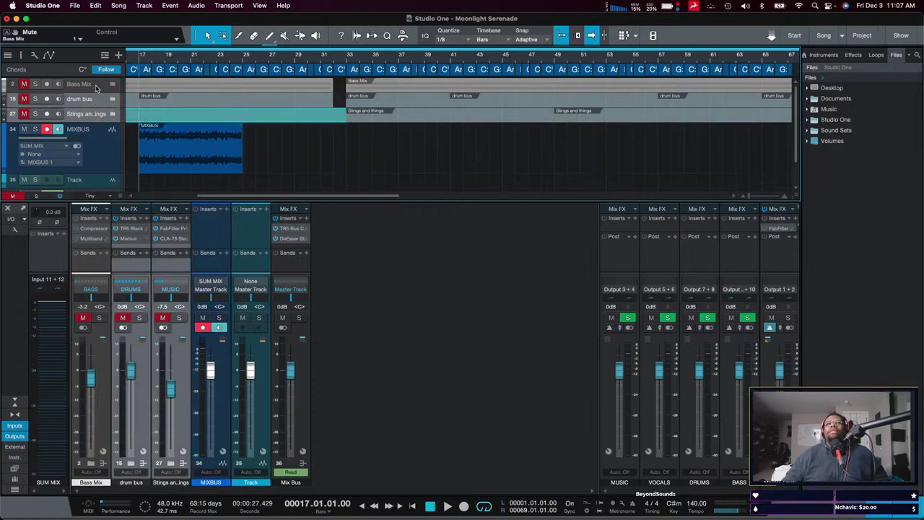
{"action": "left_click", "coordinate": [96, 85]}
{"action": "left_click", "coordinate": [92, 114], "text": "shift"}
{"action": "right_click", "coordinate": [92, 114]}
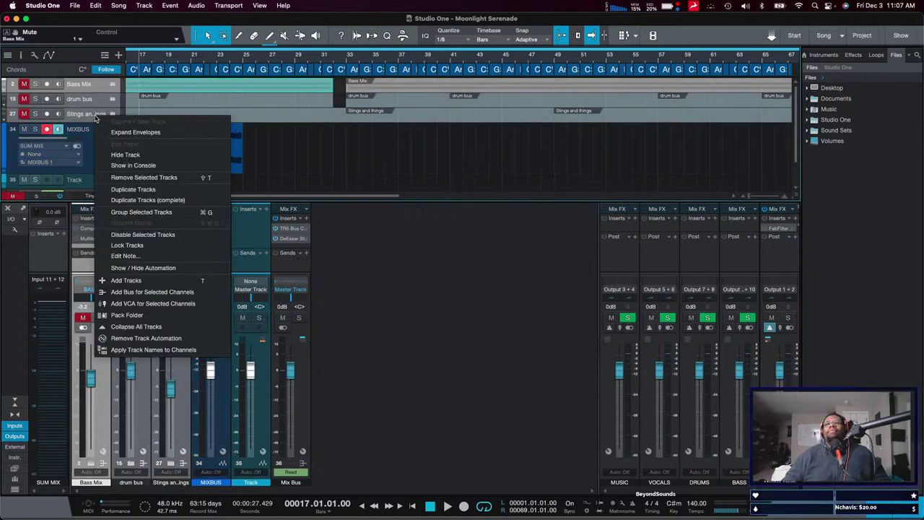
{"action": "left_click", "coordinate": [166, 236]}
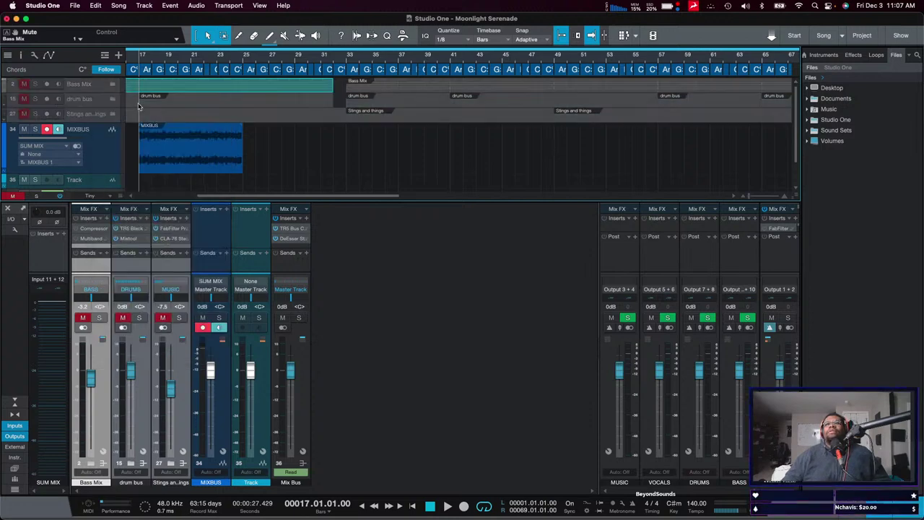
Expand and collapse the Bass Mix folder to inspect its disabled tracks, and look over the drum bus, MIXBUS and Stings and things channels.
{"action": "left_click", "coordinate": [113, 84]}
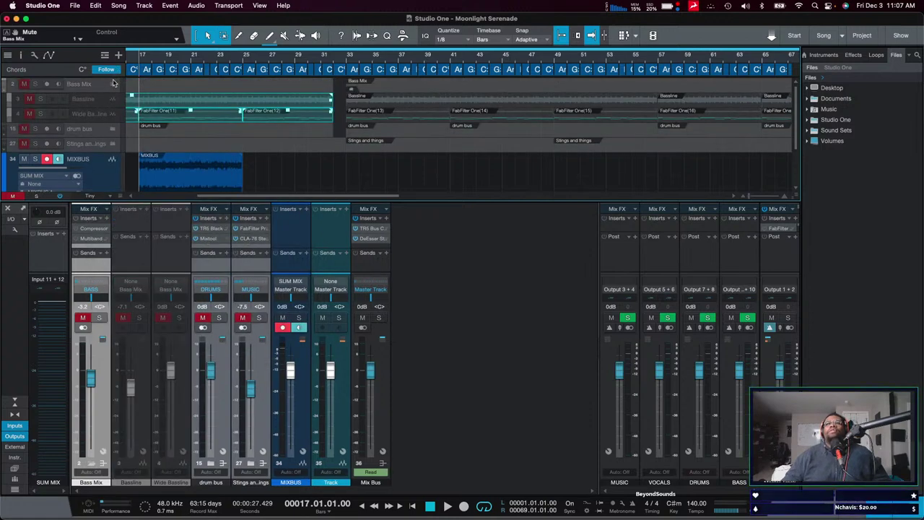
{"action": "left_click", "coordinate": [113, 84]}
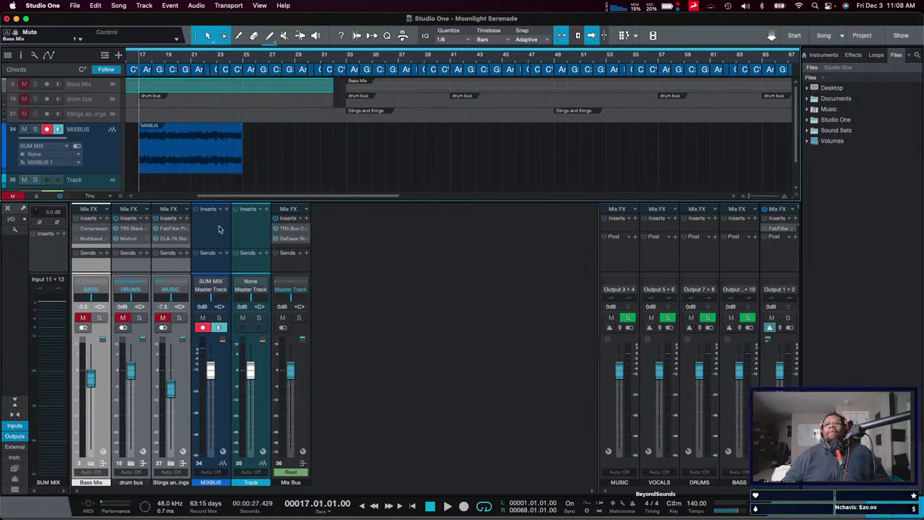
{"action": "left_click", "coordinate": [136, 268]}
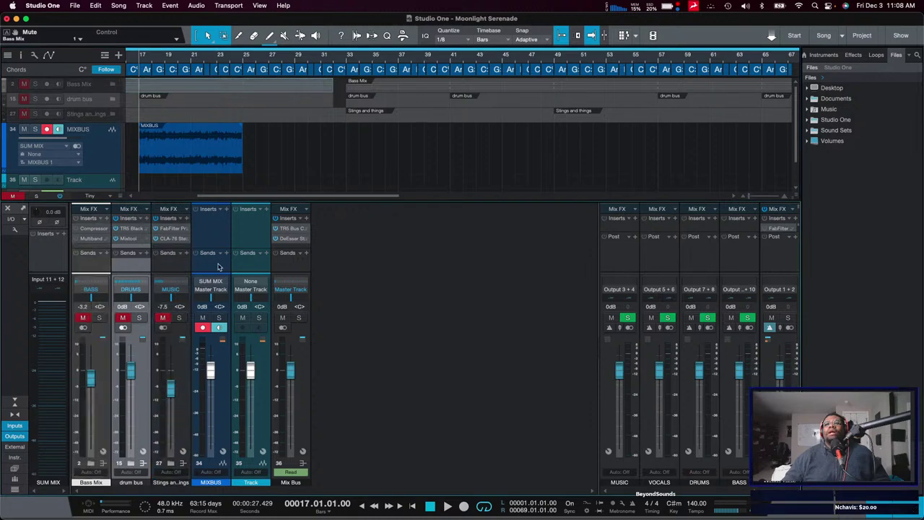
{"action": "left_click", "coordinate": [216, 265]}
{"action": "left_click", "coordinate": [162, 271]}
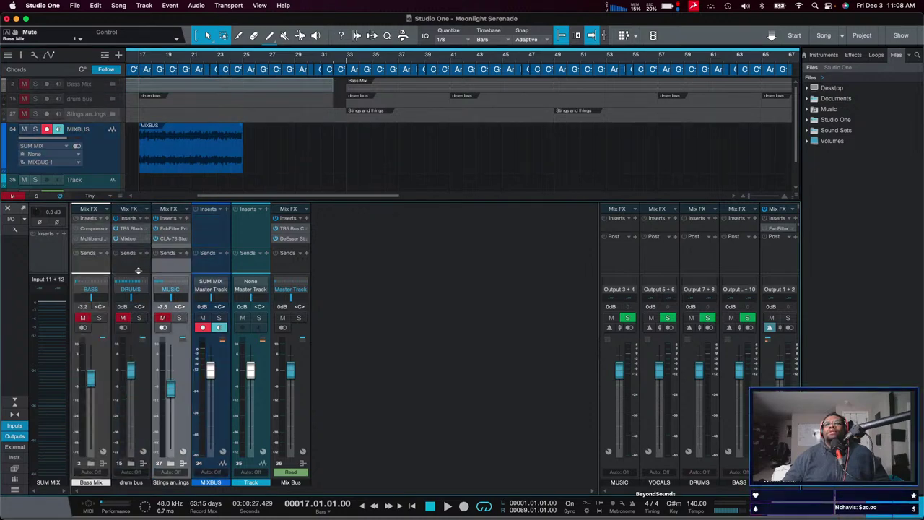
Copy the Mix Bus channel's insert chain onto MIXBUS and view the copied TR5 Bus Compressor and DeEsser Stereo.
{"action": "left_click", "coordinate": [132, 270]}
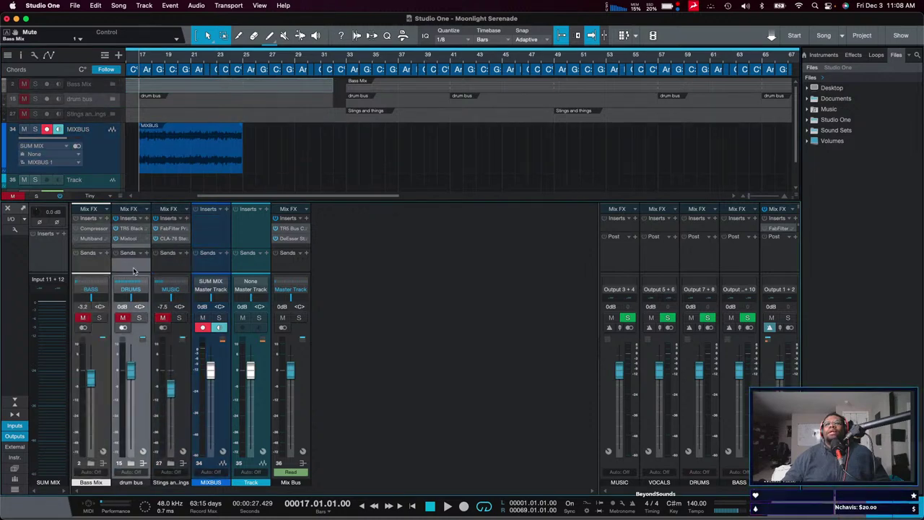
{"action": "left_click", "coordinate": [216, 244]}
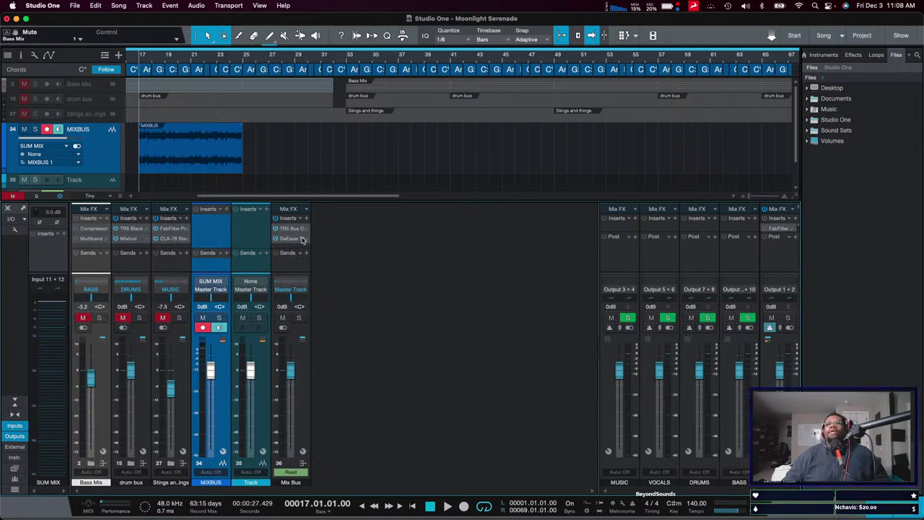
{"action": "left_click", "coordinate": [287, 267]}
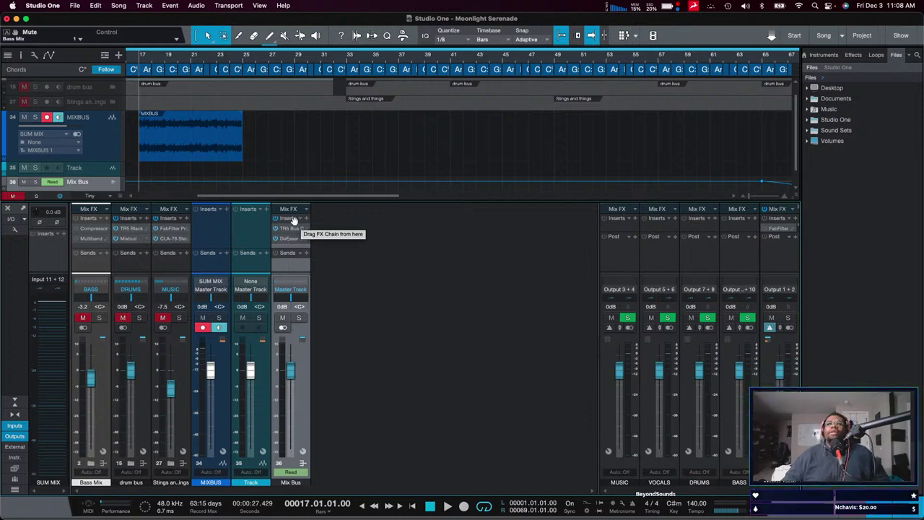
{"action": "left_click_drag", "start_coordinate": [292, 220], "coordinate": [214, 222]}
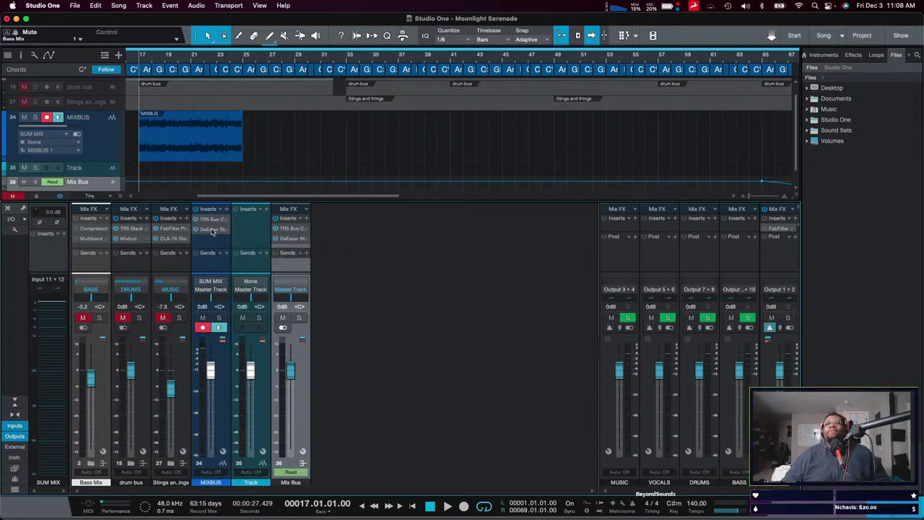
{"action": "left_click", "coordinate": [214, 222]}
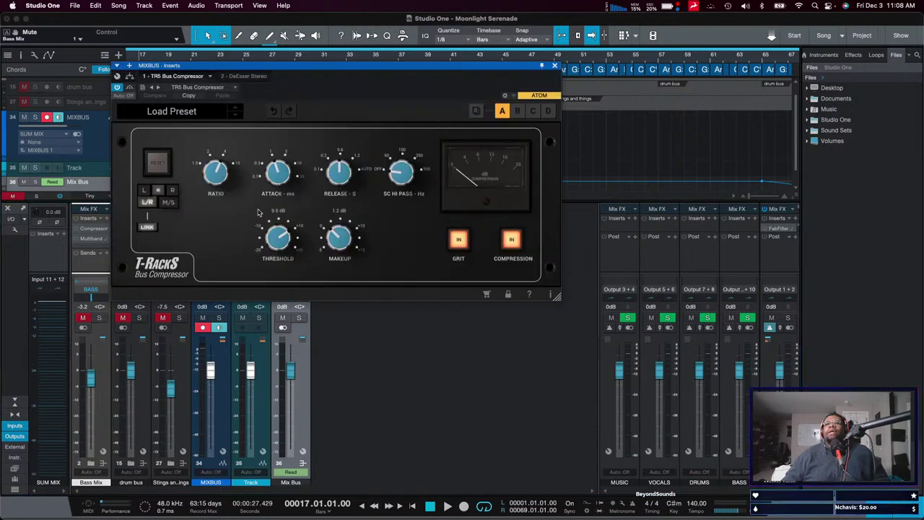
{"action": "left_click", "coordinate": [554, 65]}
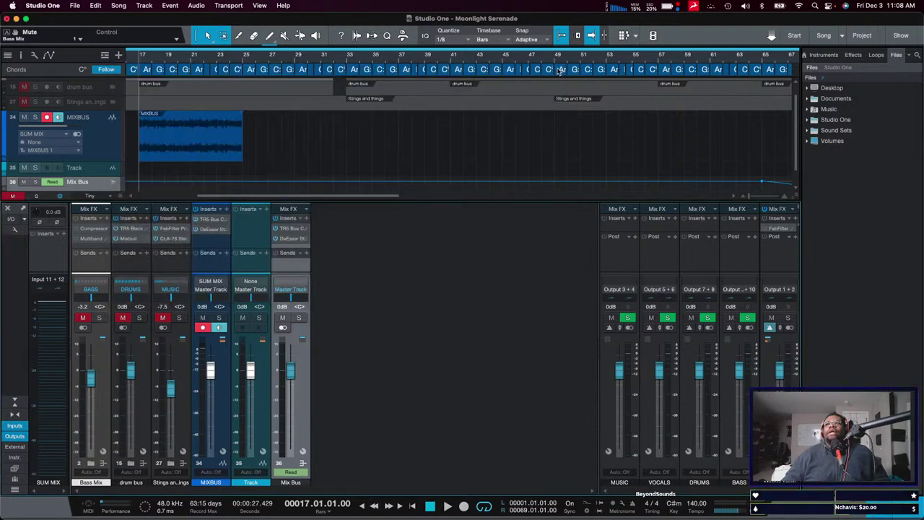
{"action": "left_click", "coordinate": [206, 231]}
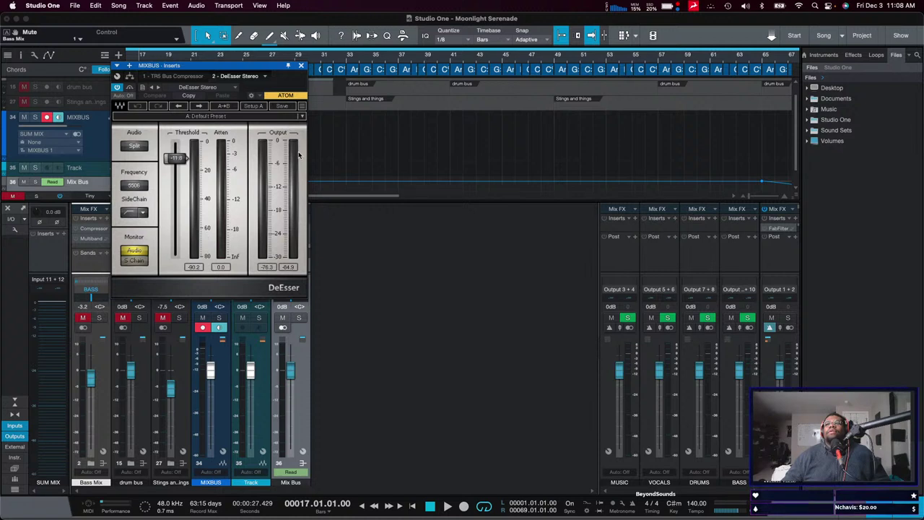
{"action": "left_click", "coordinate": [300, 67]}
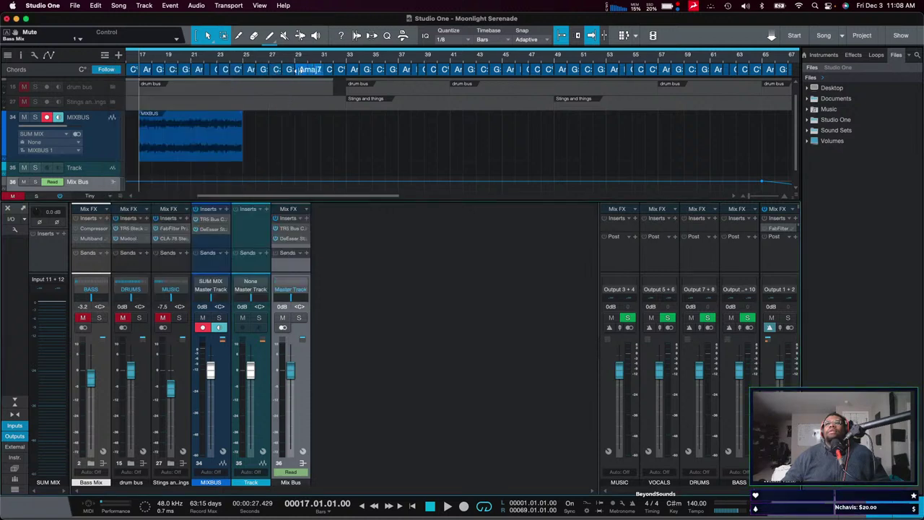
Remove the DeEsser from MIXBUS, open its TR5 Bus Compressor and position the plug-in window clear of the recorded clip.
{"action": "right_click", "coordinate": [230, 229]}
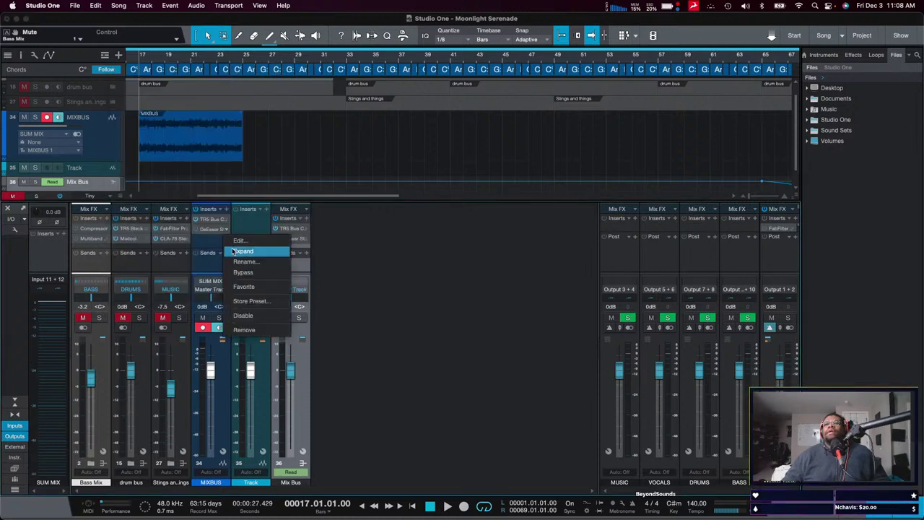
{"action": "left_click", "coordinate": [243, 328]}
{"action": "left_click", "coordinate": [212, 218]}
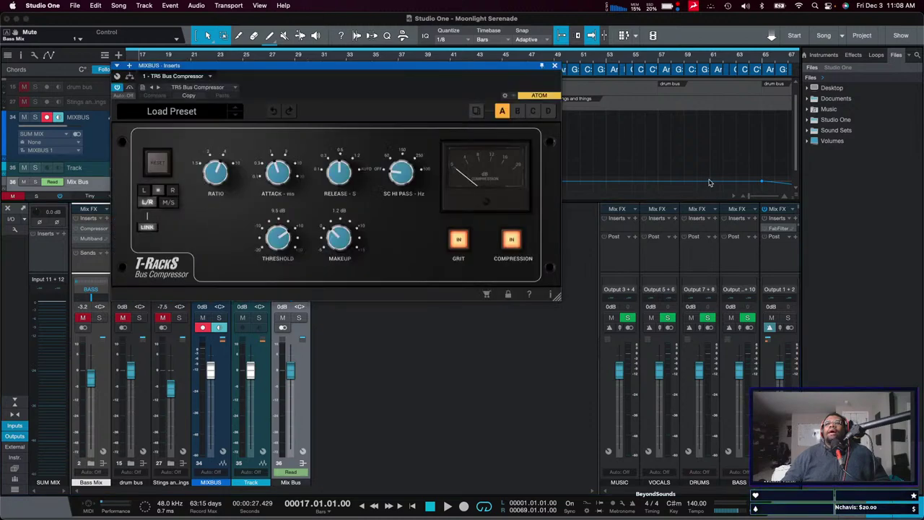
{"action": "left_click_drag", "start_coordinate": [497, 70], "coordinate": [748, 111]}
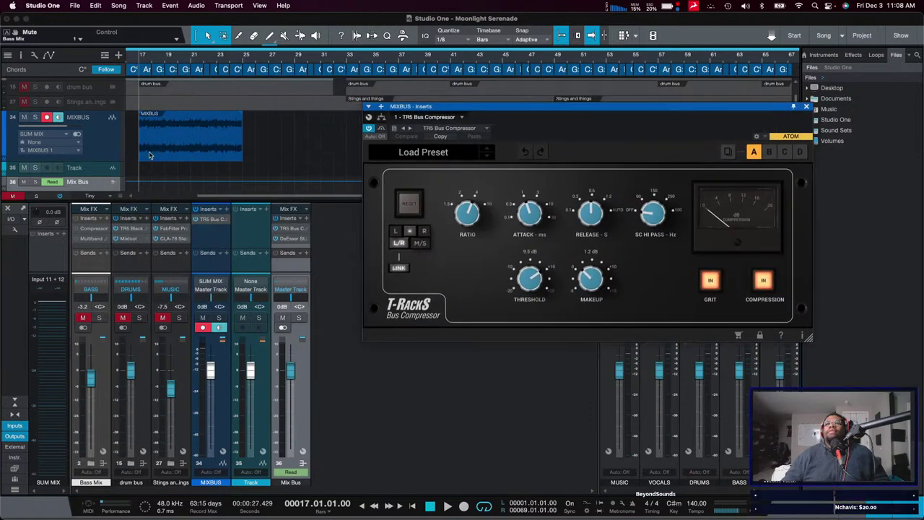
{"action": "left_click", "coordinate": [195, 154]}
{"action": "left_click_drag", "start_coordinate": [537, 111], "coordinate": [484, 177]}
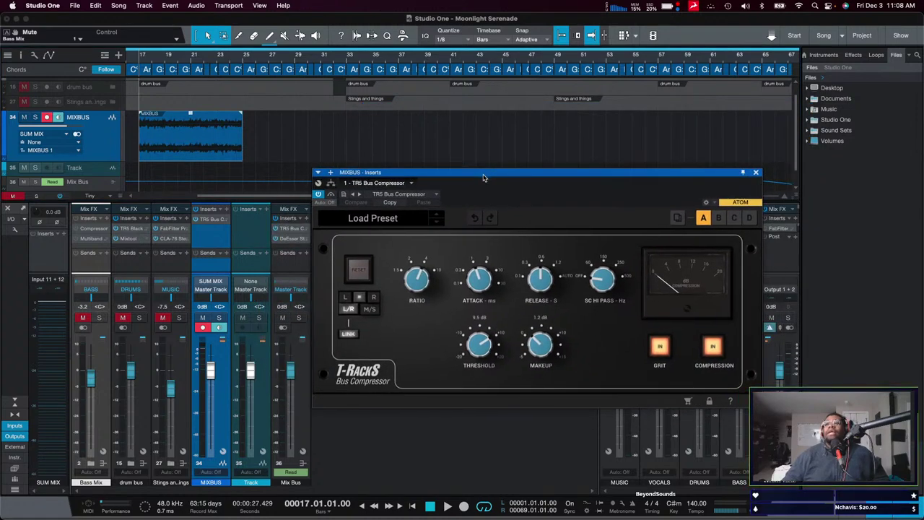
Disarm recording and monitoring on MIXBUS, and play the recorded clip from bar 17 through the bus compressor.
{"action": "key", "text": "space"}
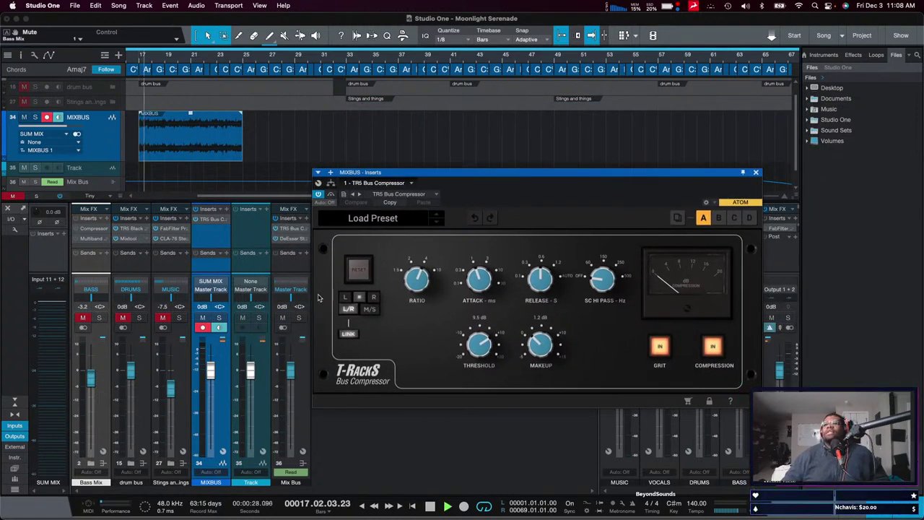
{"action": "key", "text": "space"}
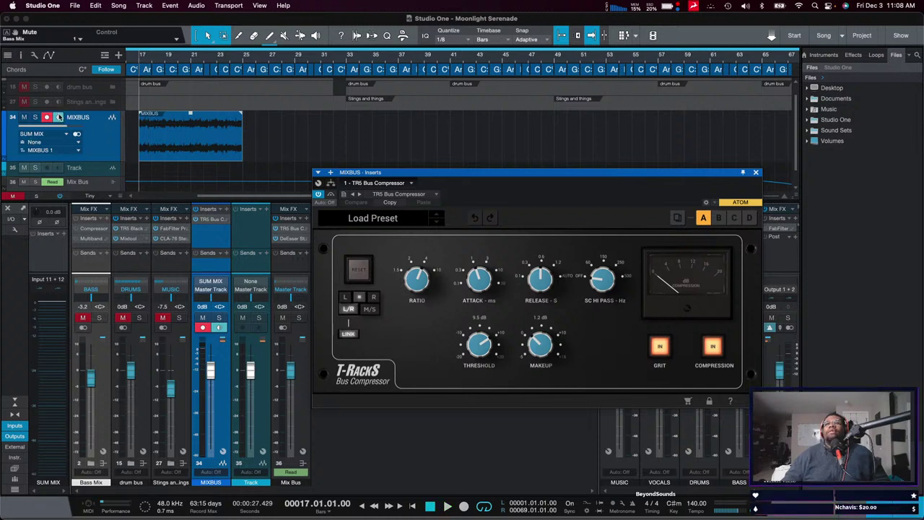
{"action": "left_click", "coordinate": [46, 117]}
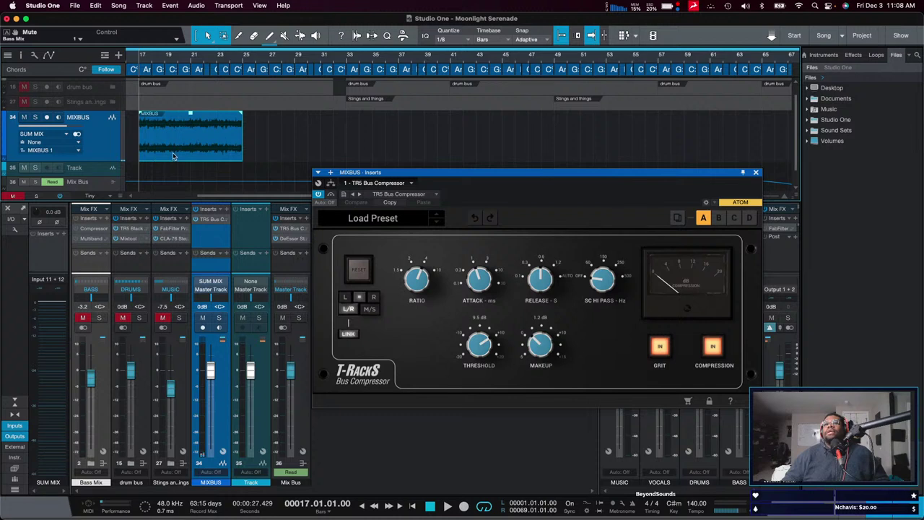
{"action": "key", "text": "space"}
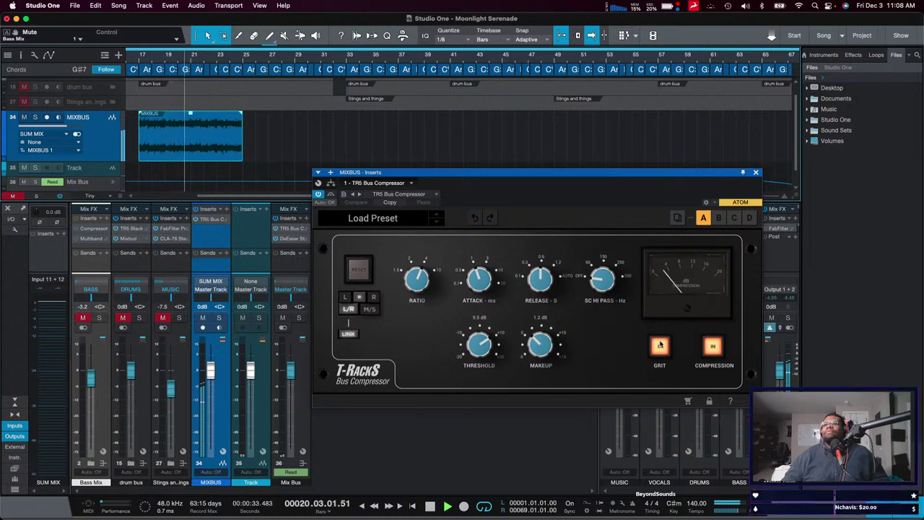
{"action": "key", "text": "space"}
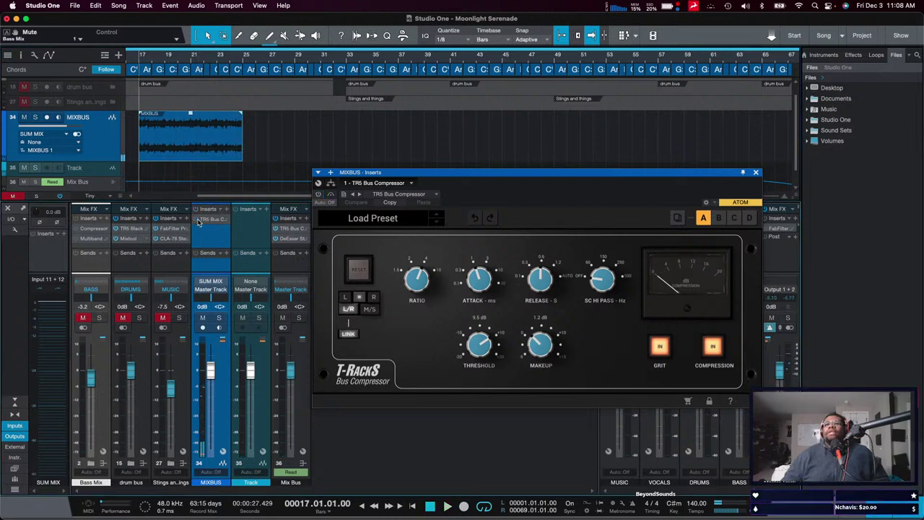
Remove the TR5 Bus Compressor from the MIXBUS inserts.
{"action": "right_click", "coordinate": [229, 228]}
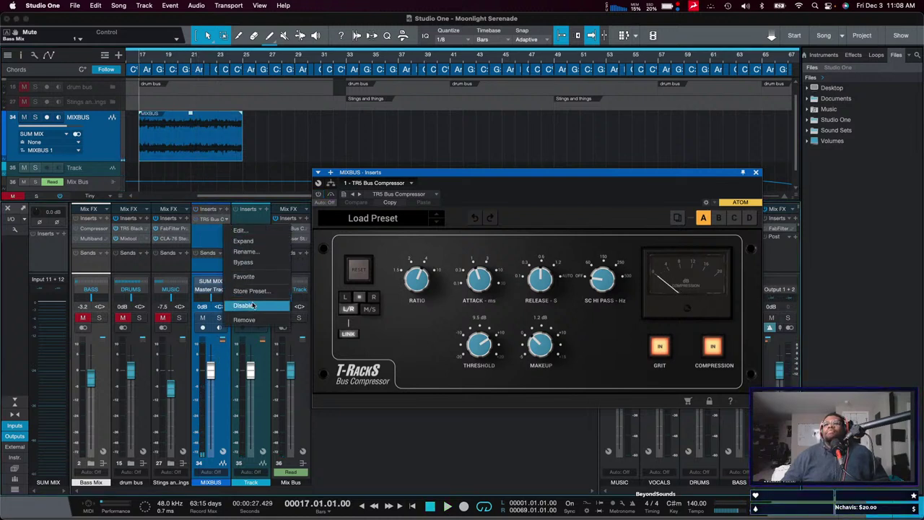
{"action": "left_click", "coordinate": [244, 319]}
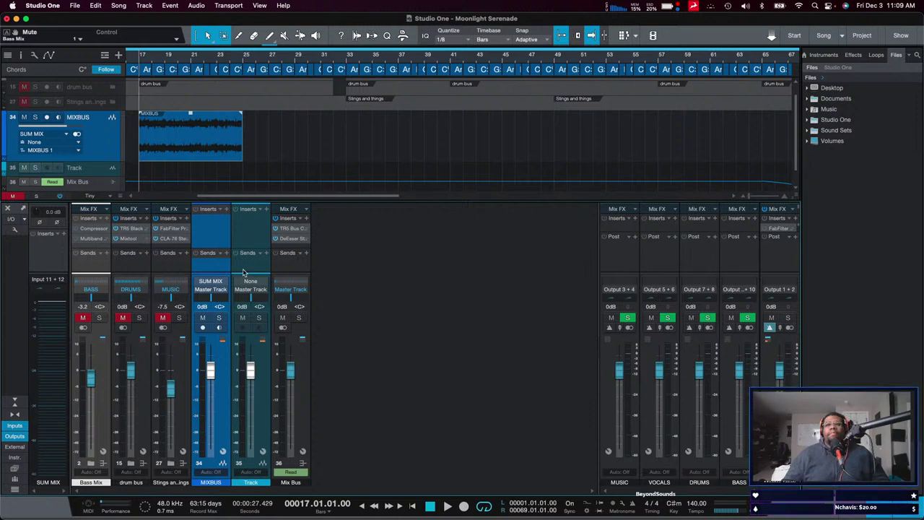
{"action": "left_click", "coordinate": [238, 270]}
{"action": "left_click", "coordinate": [205, 272]}
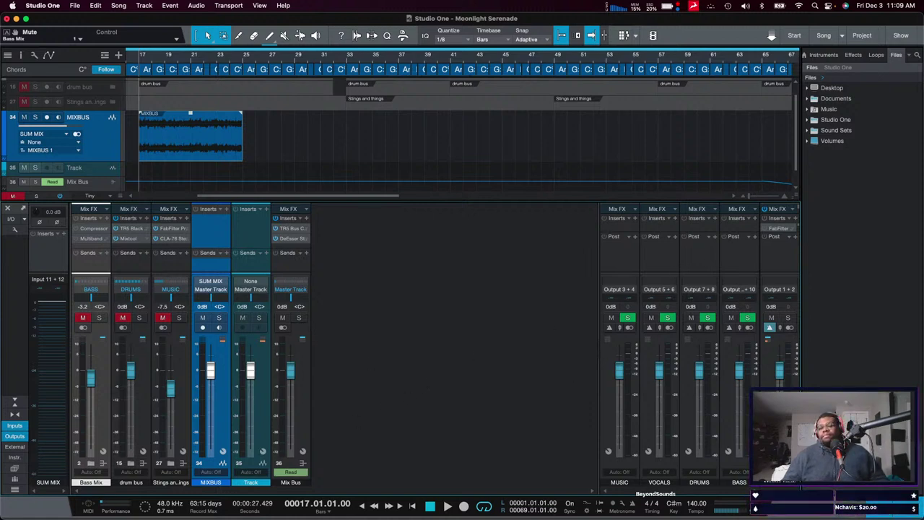
Switch to the Orion Studio control panel, look through the PD 70 preamp's AFX effects, and return to Studio One.
{"action": "key", "text": "super+Tab"}
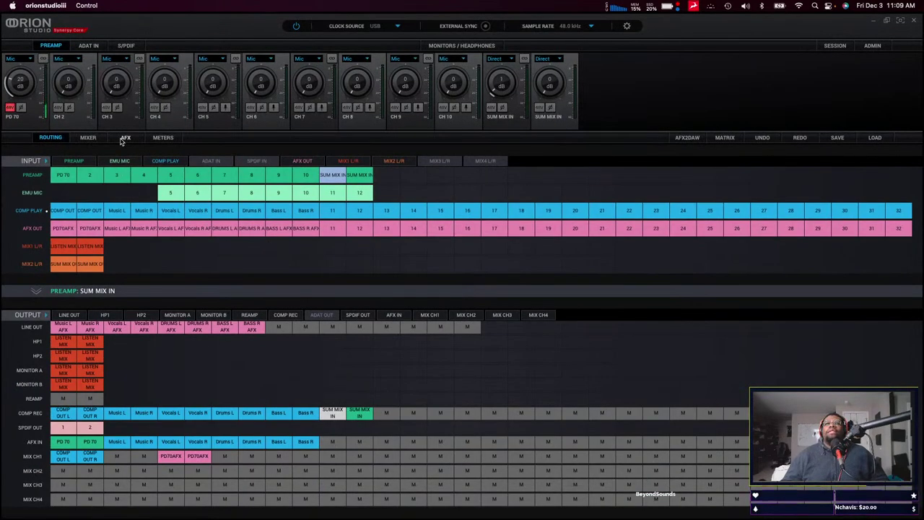
{"action": "left_click", "coordinate": [122, 139]}
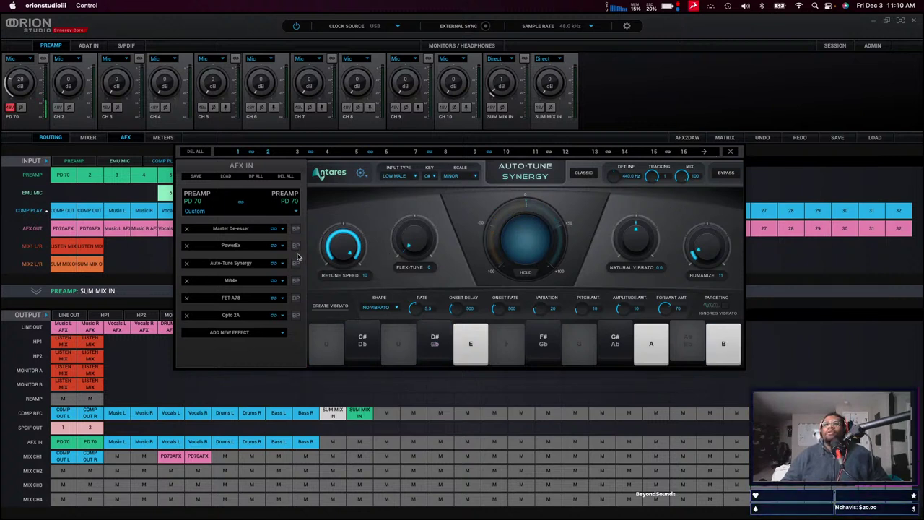
{"action": "left_click", "coordinate": [230, 246]}
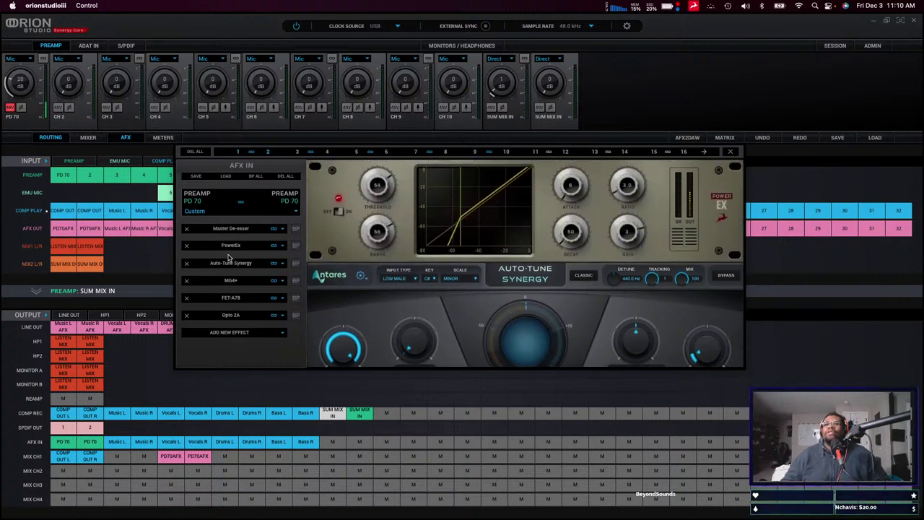
{"action": "left_click", "coordinate": [229, 297]}
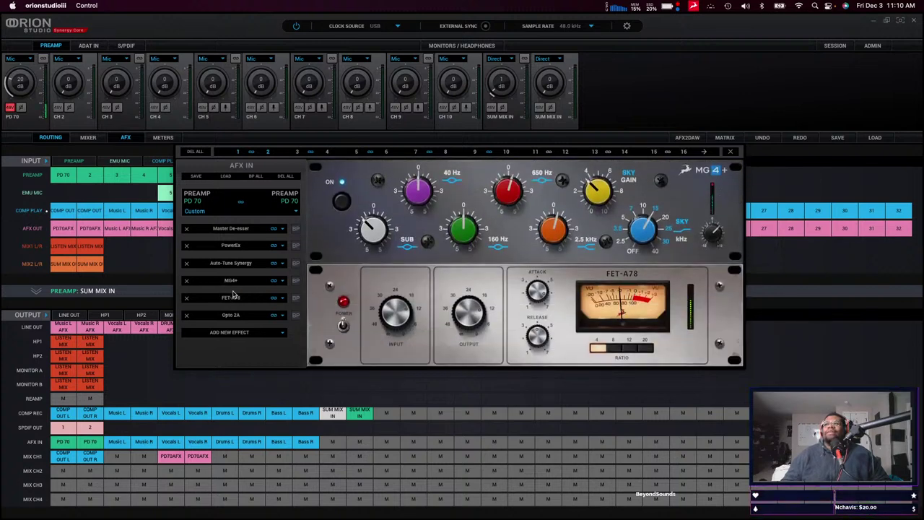
{"action": "left_click", "coordinate": [227, 297]}
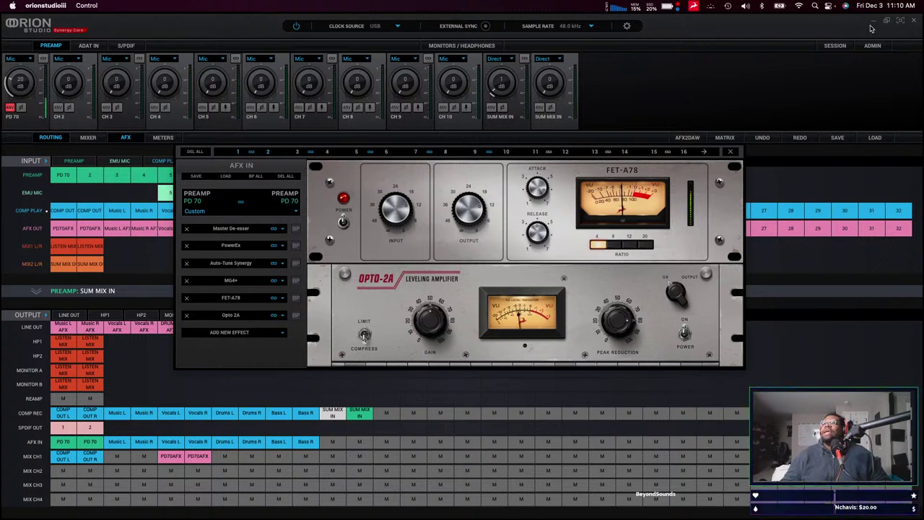
{"action": "key", "text": "super+Tab"}
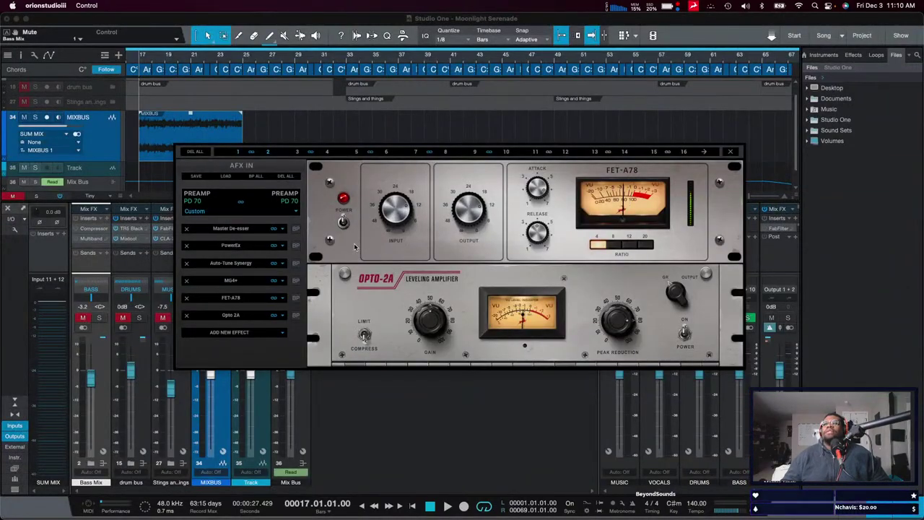
{"action": "left_click_drag", "start_coordinate": [262, 168], "coordinate": [411, 117]}
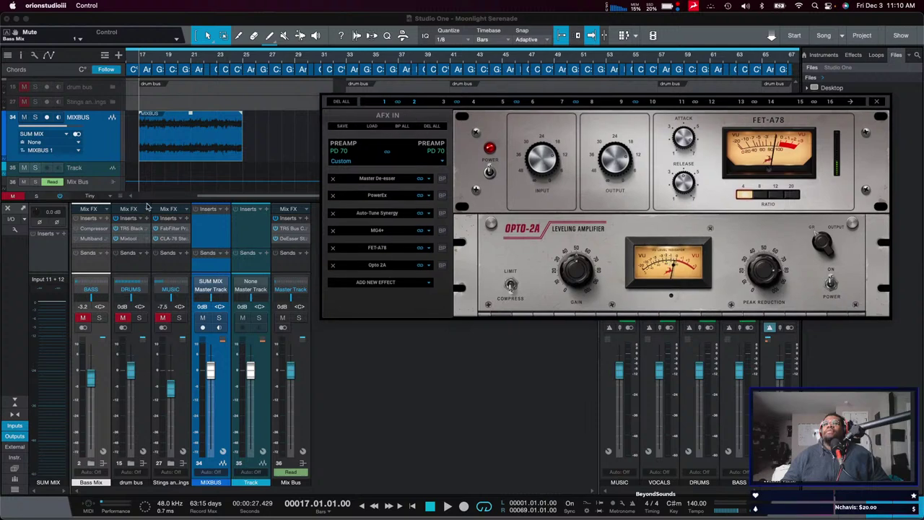
Inspect the drum bus channel's Mixtool and TR5 Black 76 inserts, and close their windows.
{"action": "left_click", "coordinate": [129, 261]}
{"action": "left_click", "coordinate": [129, 240]}
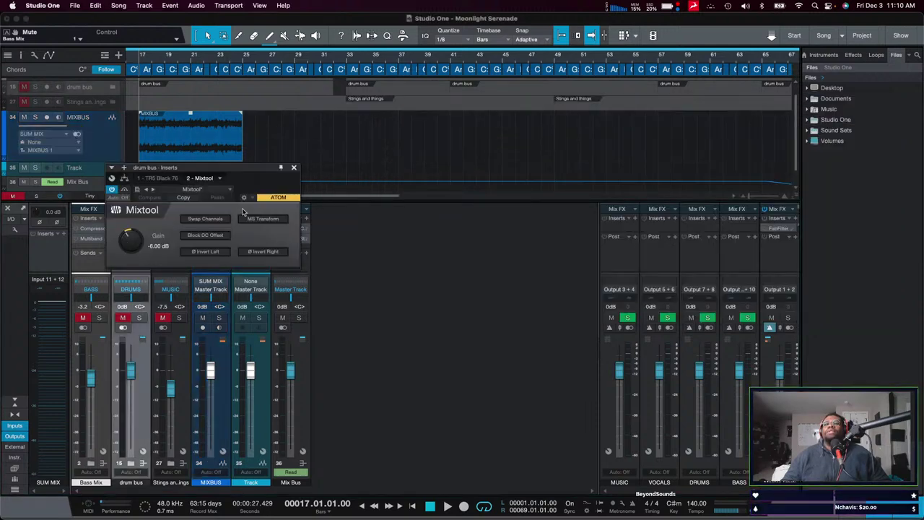
{"action": "left_click", "coordinate": [280, 177]}
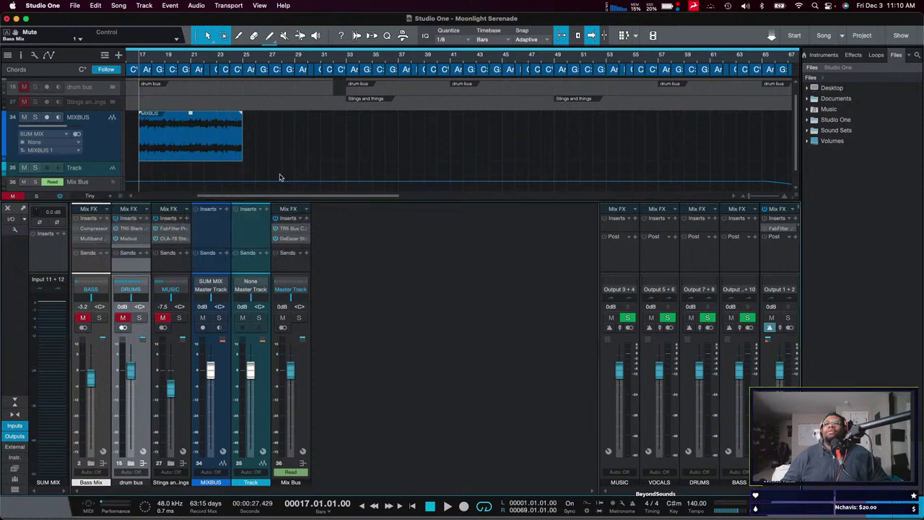
{"action": "left_click", "coordinate": [127, 239]}
{"action": "left_click", "coordinate": [293, 168]}
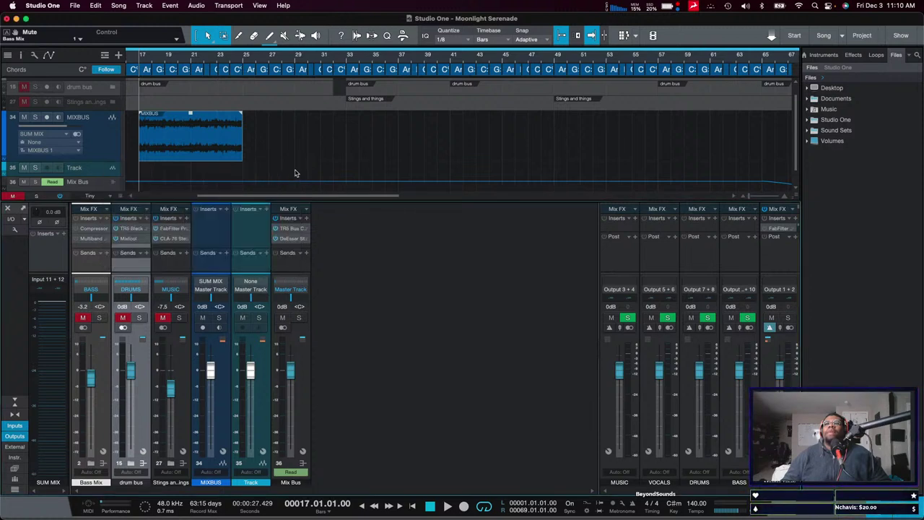
{"action": "left_click", "coordinate": [131, 229]}
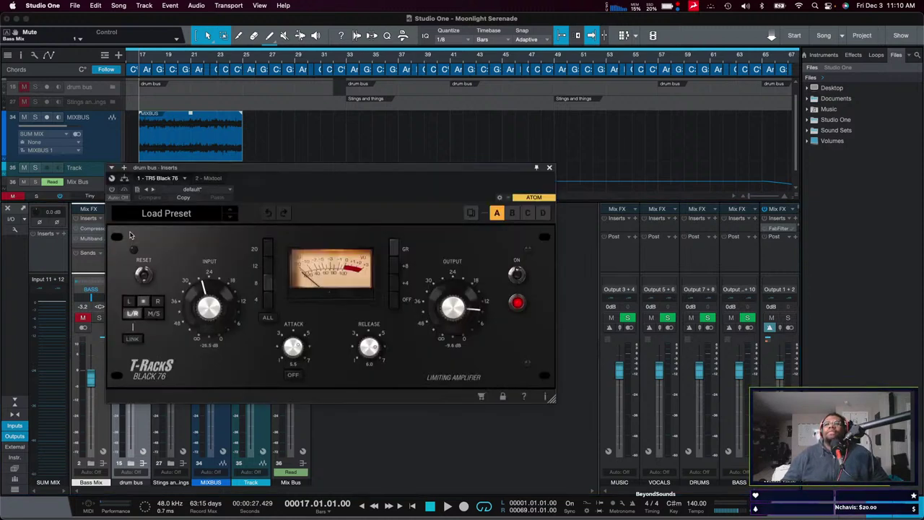
{"action": "left_click", "coordinate": [549, 168]}
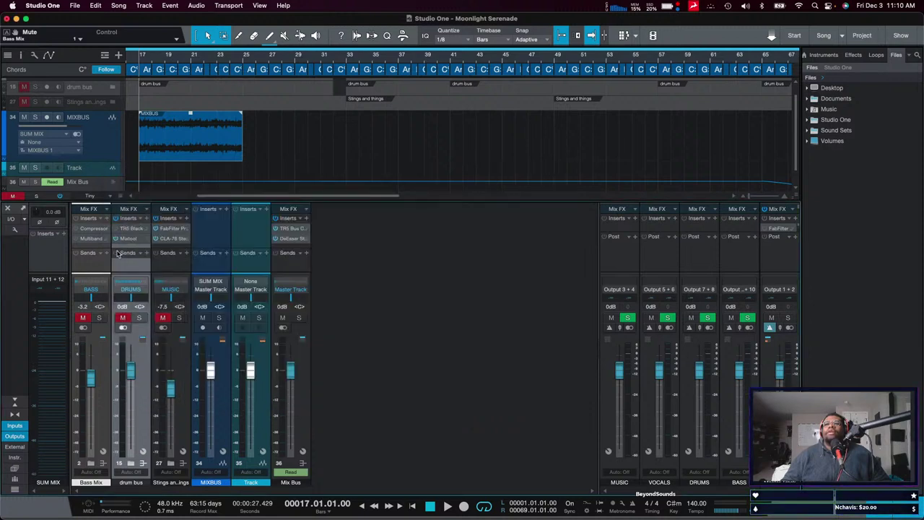
Unmute and solo the drum bus channel, and solo MIXBUS as well.
{"action": "left_click", "coordinate": [124, 319]}
{"action": "left_click", "coordinate": [138, 318]}
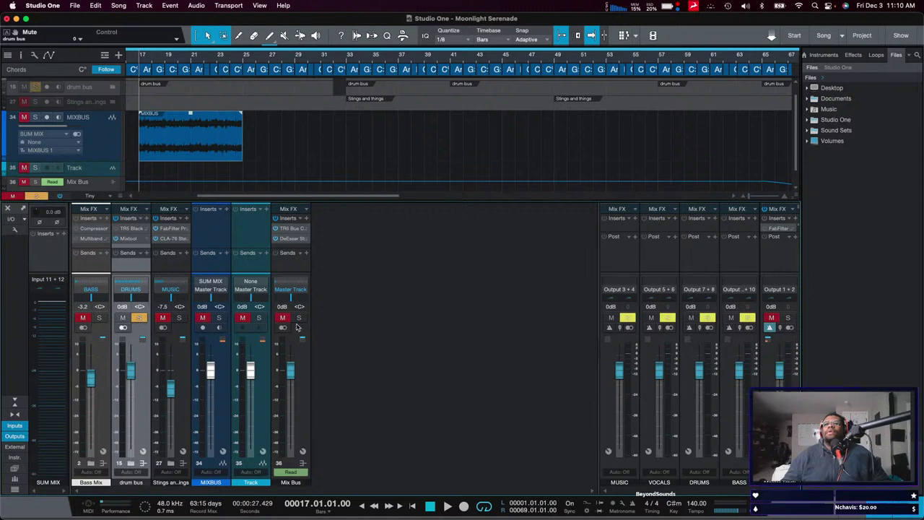
{"action": "left_click", "coordinate": [209, 330]}
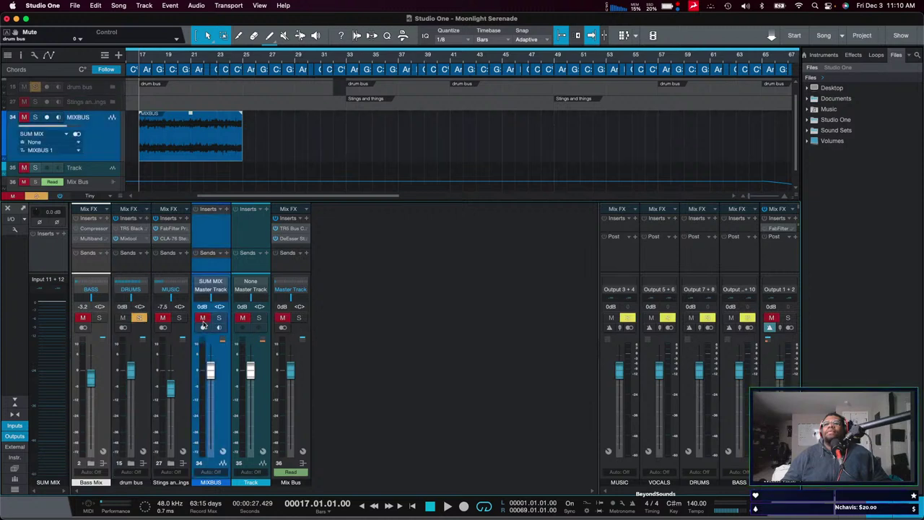
{"action": "left_click", "coordinate": [219, 318]}
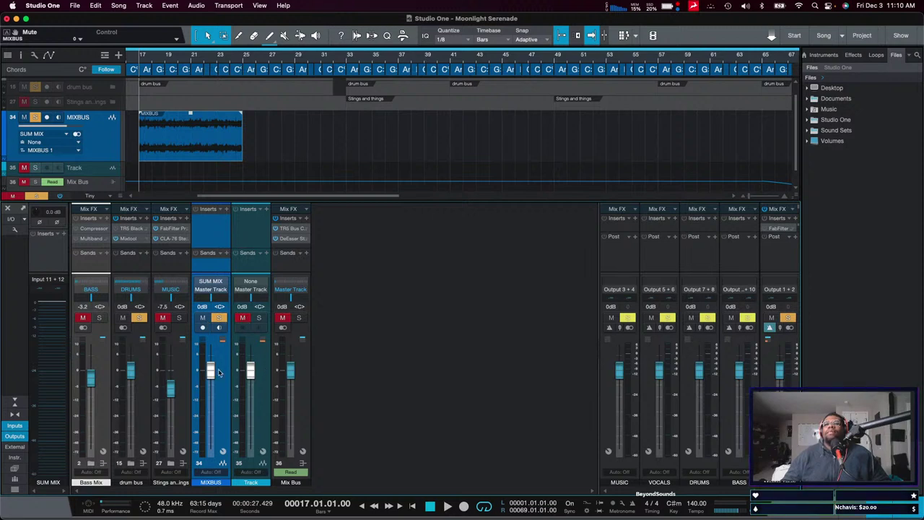
Put MIXBUS in solo safe and keep only the drum bus soloed, with the strings track muted.
{"action": "left_click", "coordinate": [219, 318]}
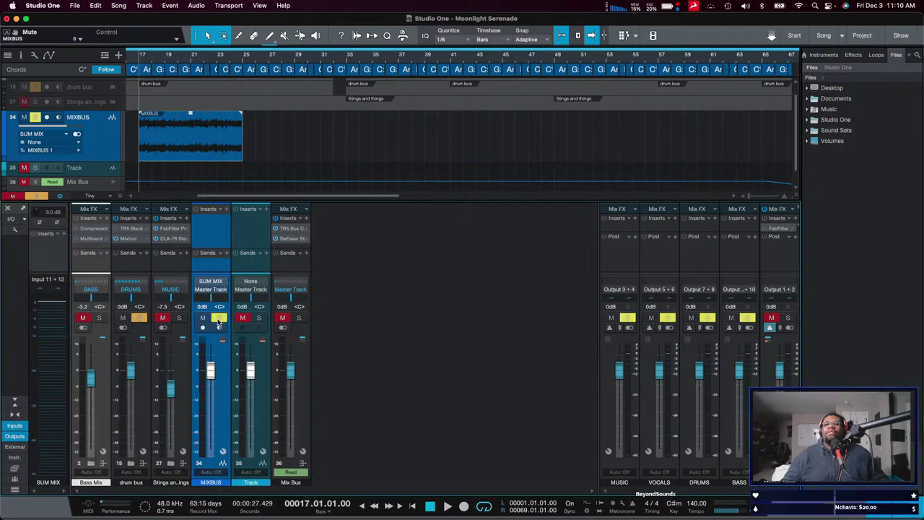
{"action": "left_click", "coordinate": [122, 318]}
{"action": "left_click", "coordinate": [177, 319]}
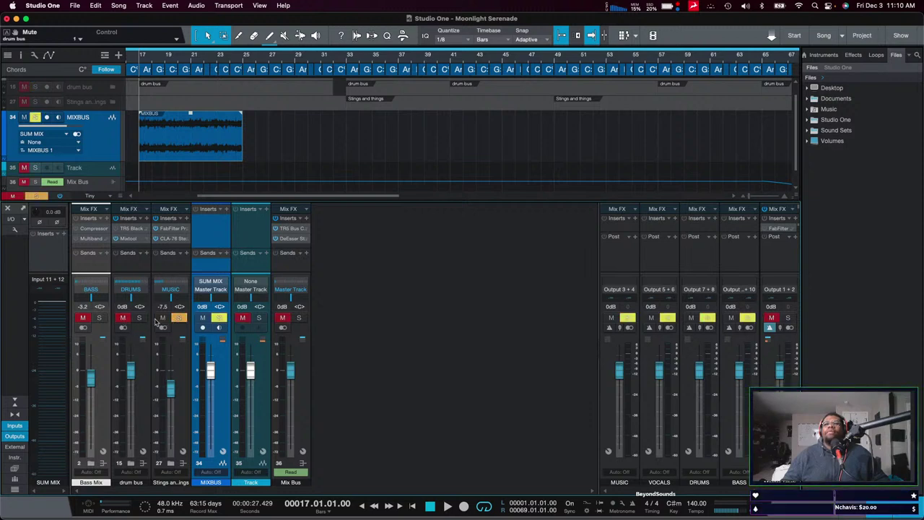
{"action": "left_click", "coordinate": [140, 319]}
{"action": "left_click", "coordinate": [126, 319]}
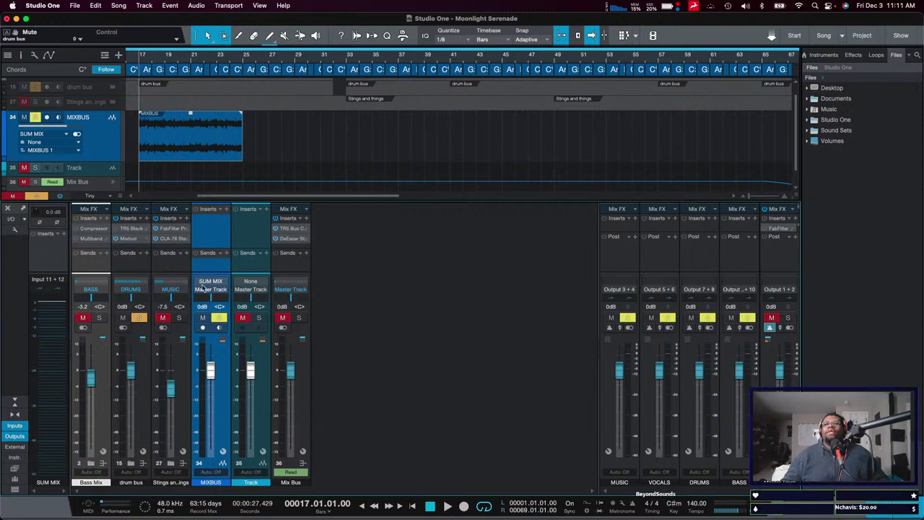
Turn on input monitoring for the MIXBUS track.
{"action": "left_click", "coordinate": [219, 327]}
{"action": "left_click", "coordinate": [219, 328]}
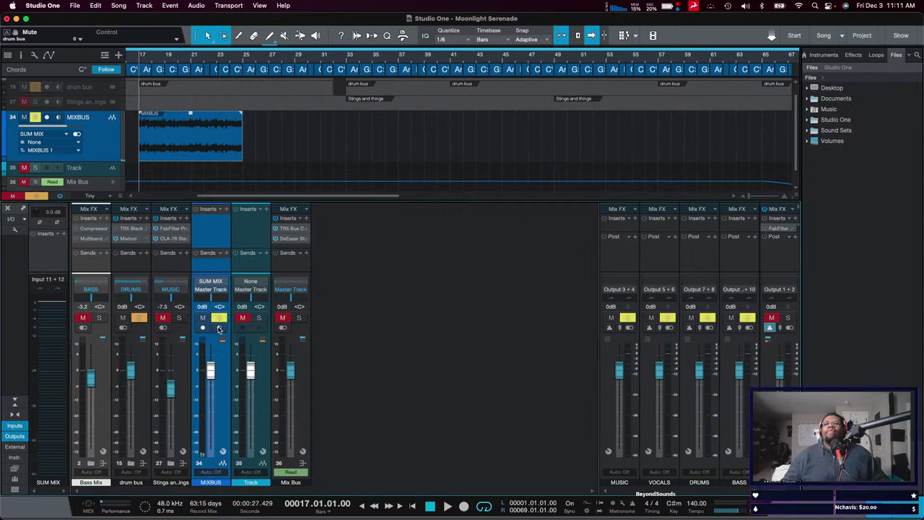
{"action": "left_click", "coordinate": [218, 327]}
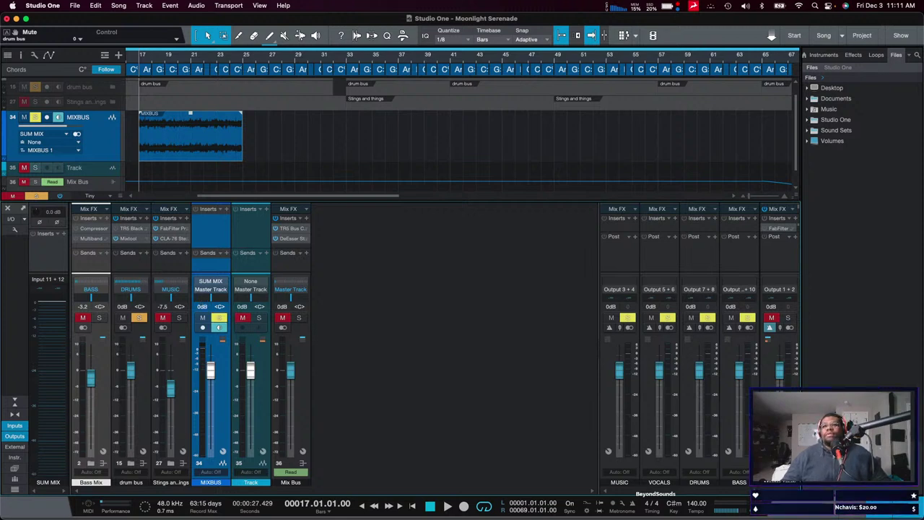
Switch to the Orion Studio control panel and add the Comp-4K-Bus vintage compressor to the Drums L/R playback channels 7 and 8.
{"action": "key", "text": "super+Tab"}
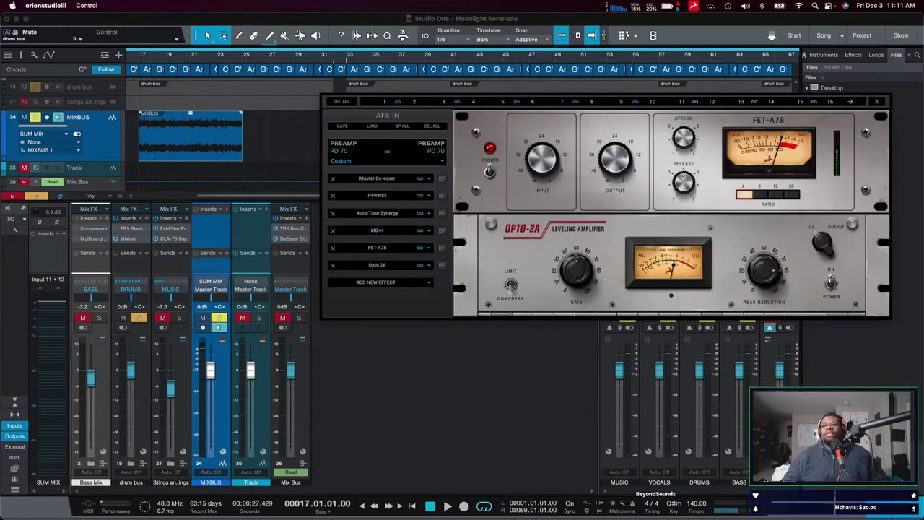
{"action": "left_click_drag", "start_coordinate": [524, 231], "coordinate": [513, 254]}
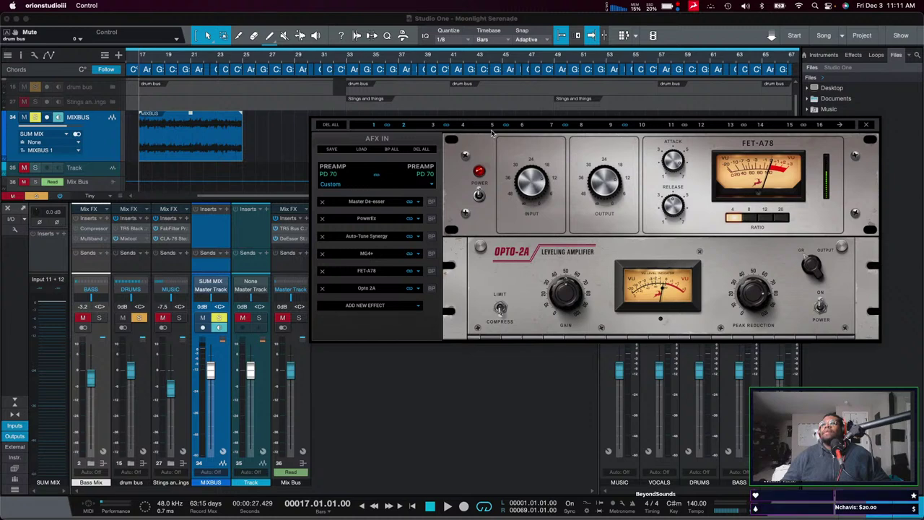
{"action": "left_click", "coordinate": [491, 125]}
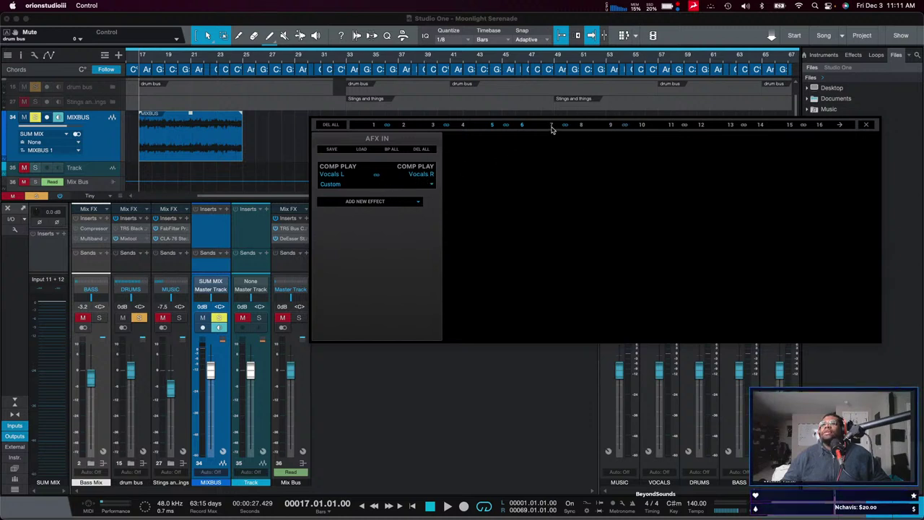
{"action": "left_click", "coordinate": [568, 127]}
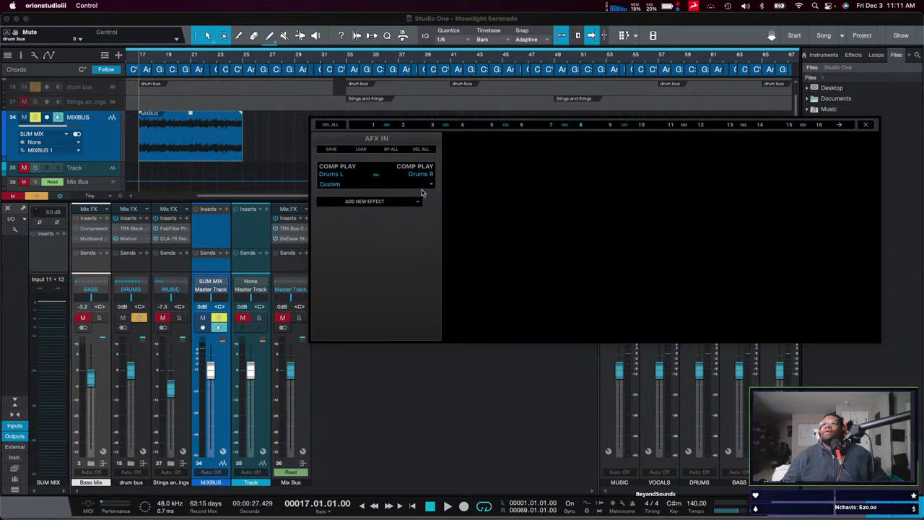
{"action": "left_click", "coordinate": [396, 204]}
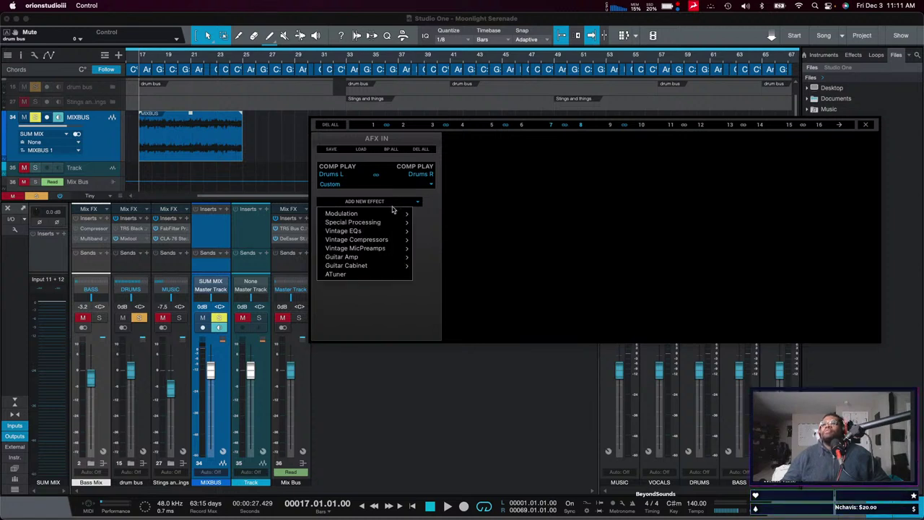
{"action": "mouse_move", "coordinate": [361, 241]}
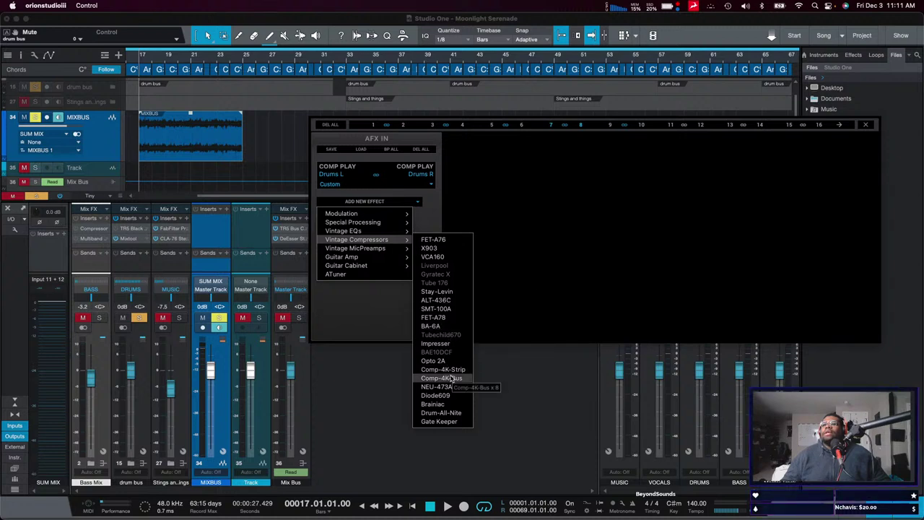
{"action": "left_click", "coordinate": [442, 378]}
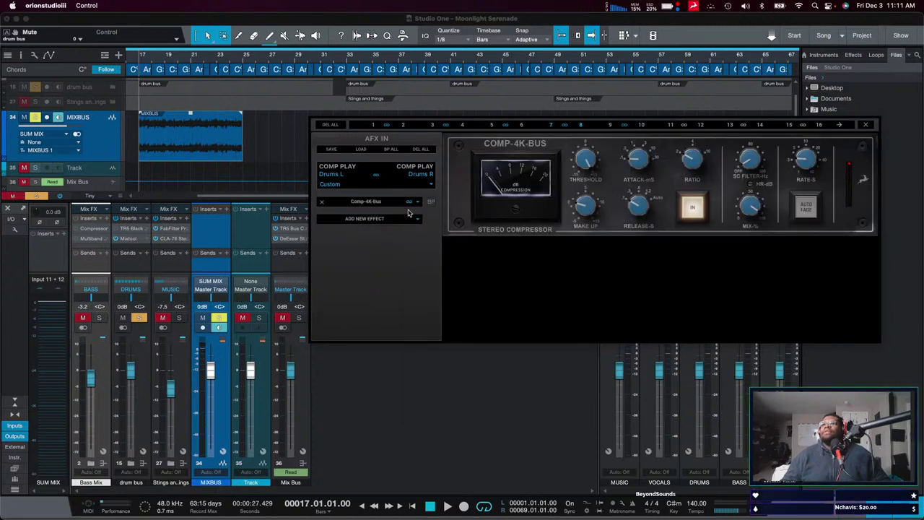
{"action": "left_click", "coordinate": [416, 204]}
{"action": "mouse_move", "coordinate": [382, 239]}
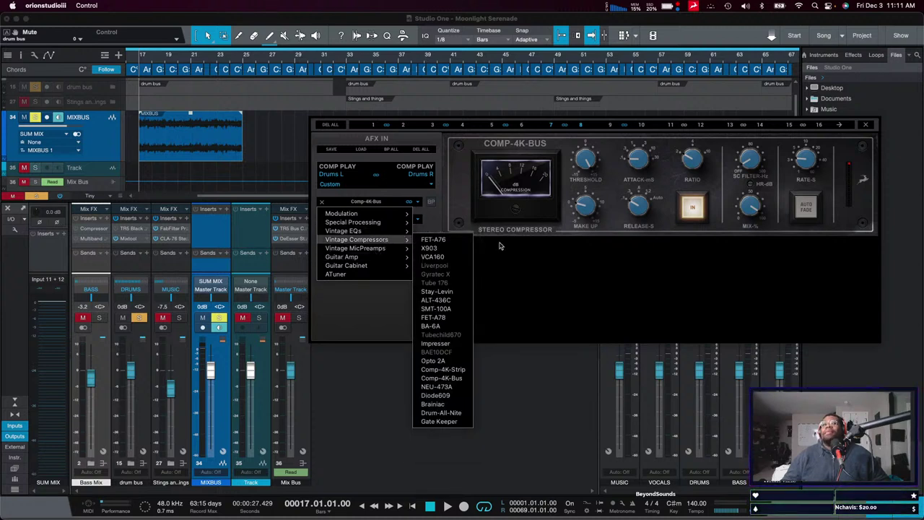
{"action": "left_click", "coordinate": [538, 257]}
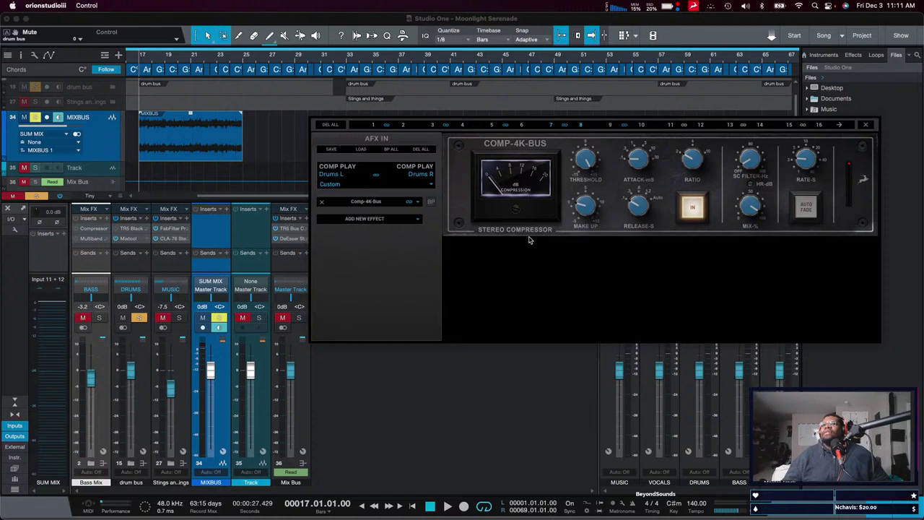
Start playback, return to Studio One, and unsolo the drum bus before stopping.
{"action": "key", "text": "space"}
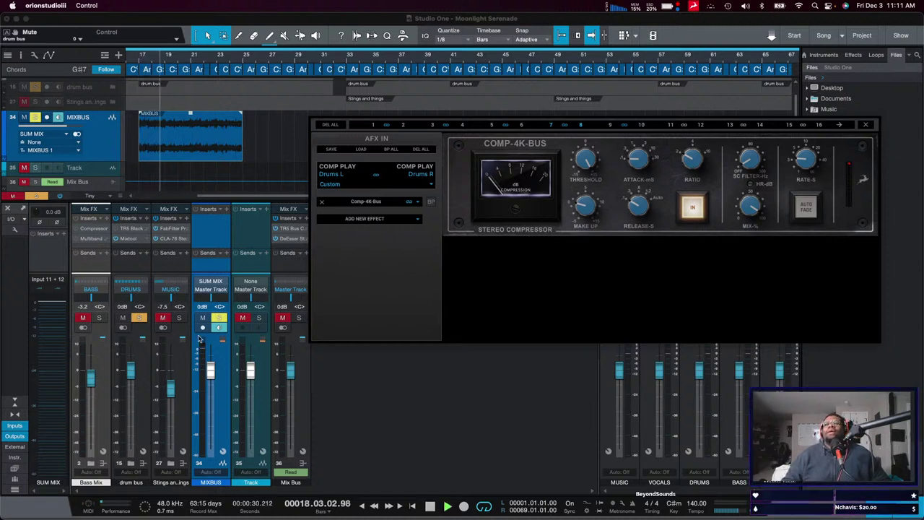
{"action": "left_click", "coordinate": [219, 330]}
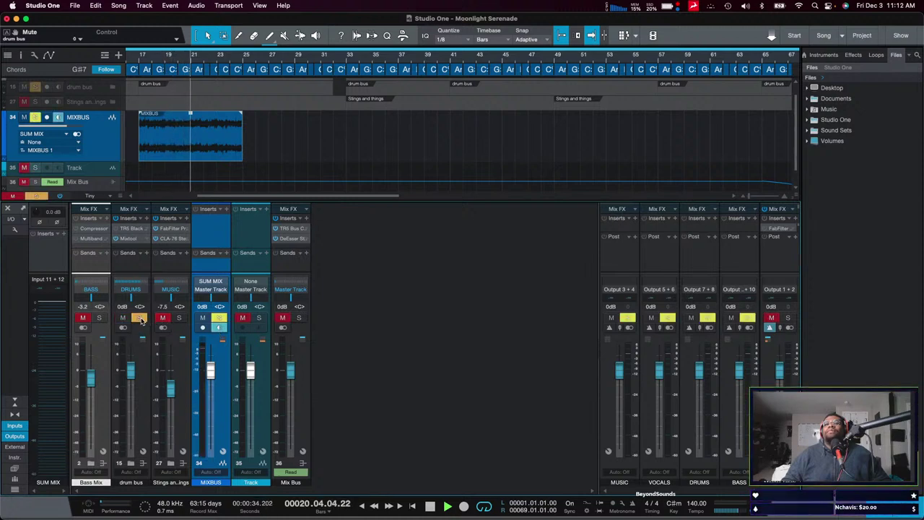
{"action": "left_click", "coordinate": [138, 317]}
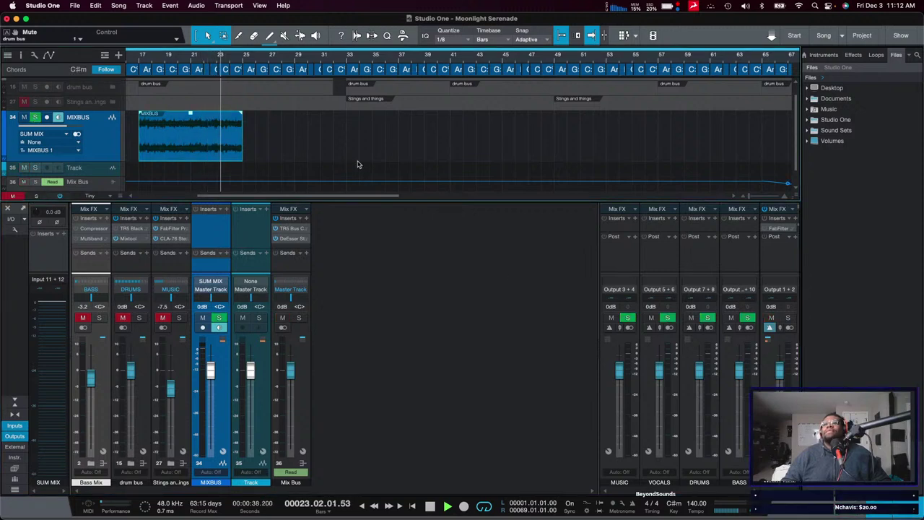
{"action": "left_click", "coordinate": [131, 124]}
{"action": "key", "text": "space"}
Enable the disabled Bass Mix, drum bus and Stings tracks together.
{"action": "scroll", "coordinate": [84, 102], "scroll_direction": "up", "scroll_amount": 1}
{"action": "left_click", "coordinate": [86, 90]}
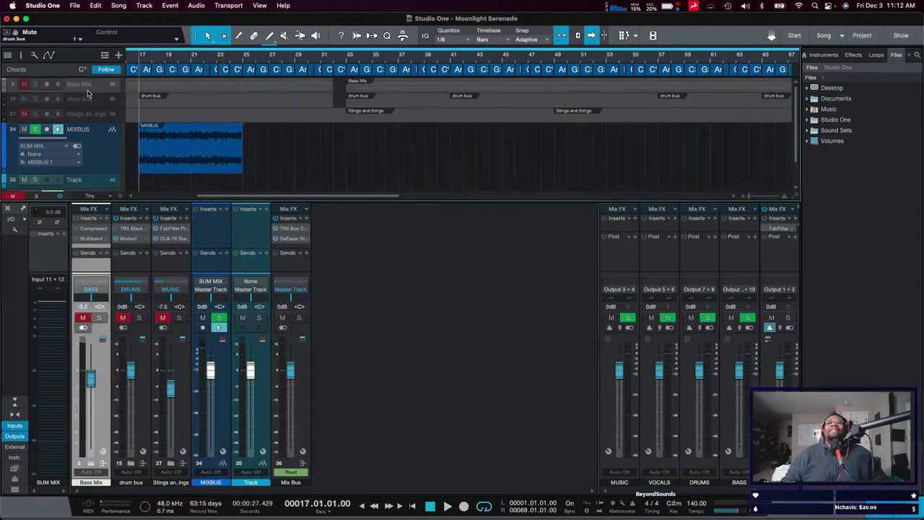
{"action": "left_click", "coordinate": [85, 110], "text": "shift"}
{"action": "right_click", "coordinate": [85, 114]}
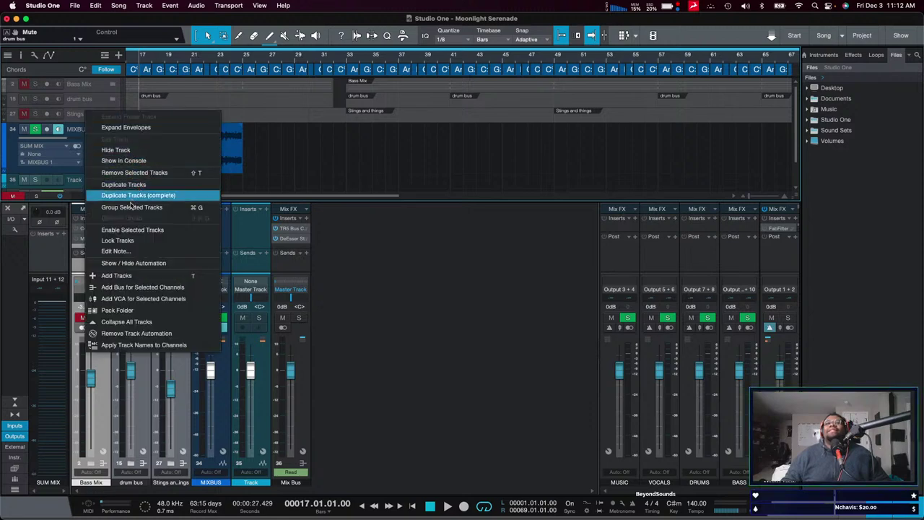
{"action": "left_click", "coordinate": [127, 231]}
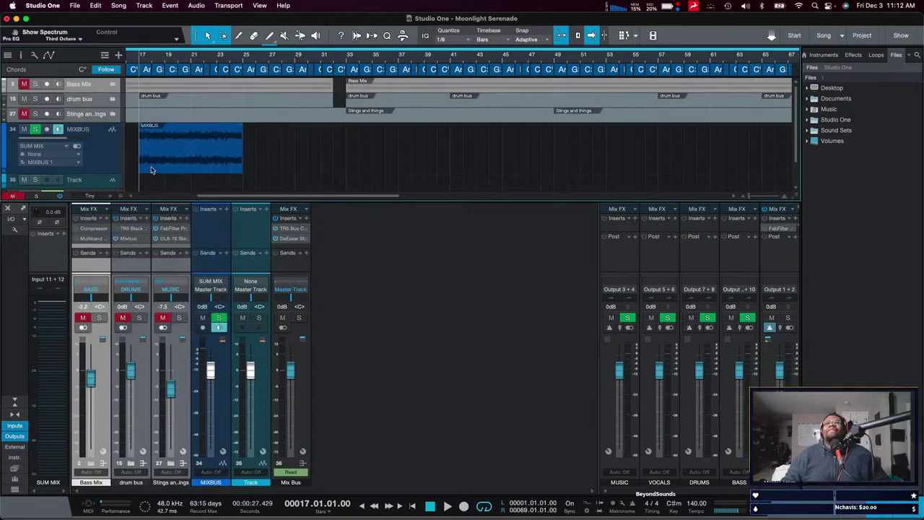
Solo the drum bus and briefly play it back through the monitored MIXBUS input.
{"action": "left_click", "coordinate": [140, 319]}
{"action": "key", "text": "space"}
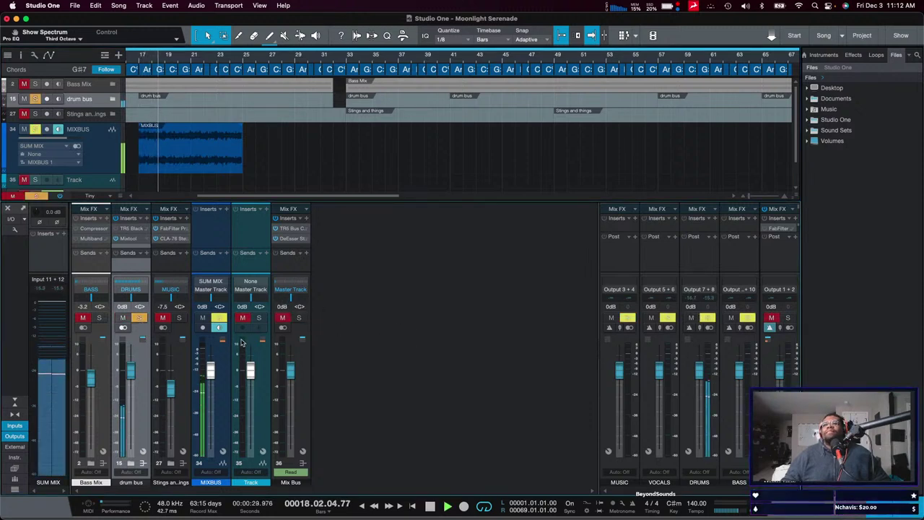
{"action": "key", "text": "space"}
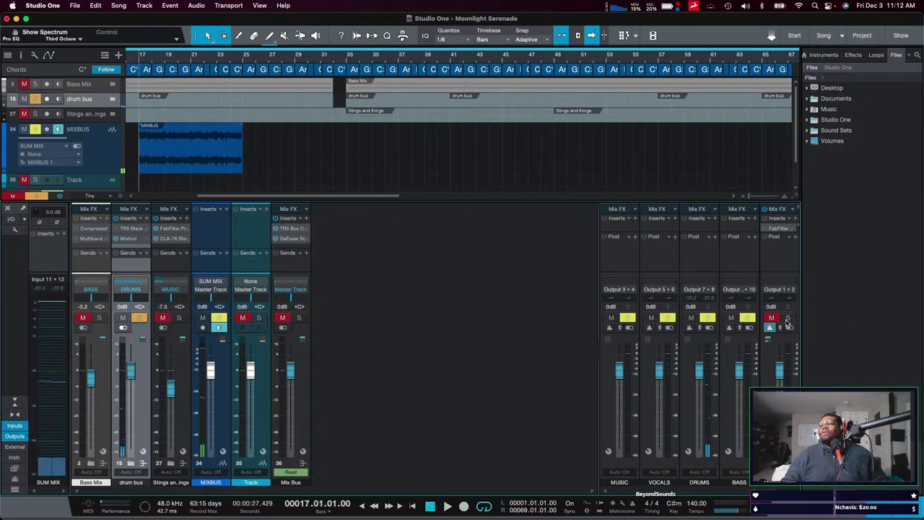
Put the Output 1 + 2 main channel in solo safe and play the soloed drums through MIXBUS.
{"action": "left_click", "coordinate": [788, 319]}
{"action": "key", "text": "space"}
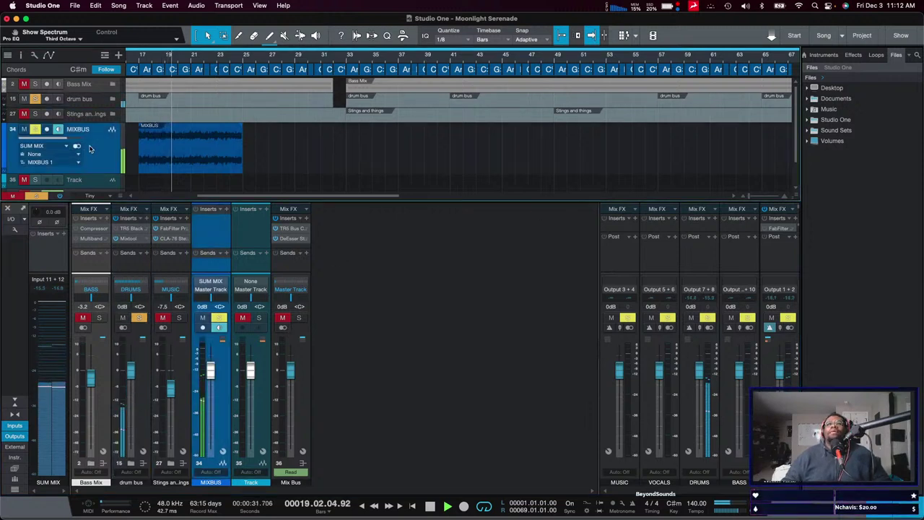
{"action": "left_click", "coordinate": [210, 263]}
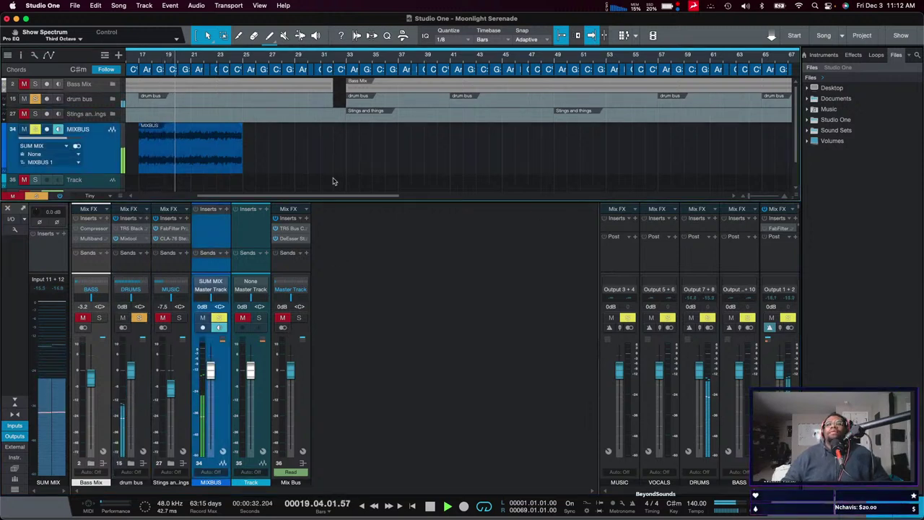
Switch to the orionstudioiii effects window and adjust the Comp-4K-Bus threshold, attack, make-up and sidechain filter on the Drums L/R channels.
{"action": "left_click", "coordinate": [218, 328]}
{"action": "left_click", "coordinate": [219, 328]}
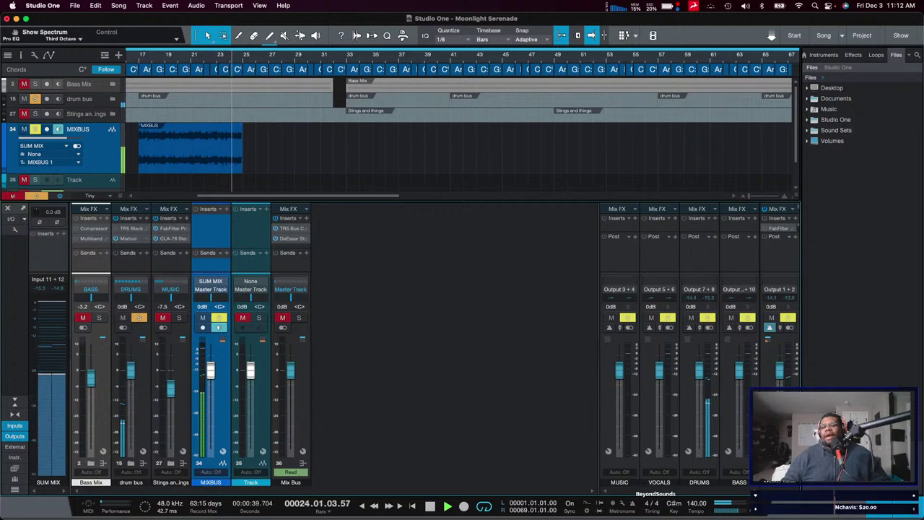
{"action": "key", "text": "super+Tab"}
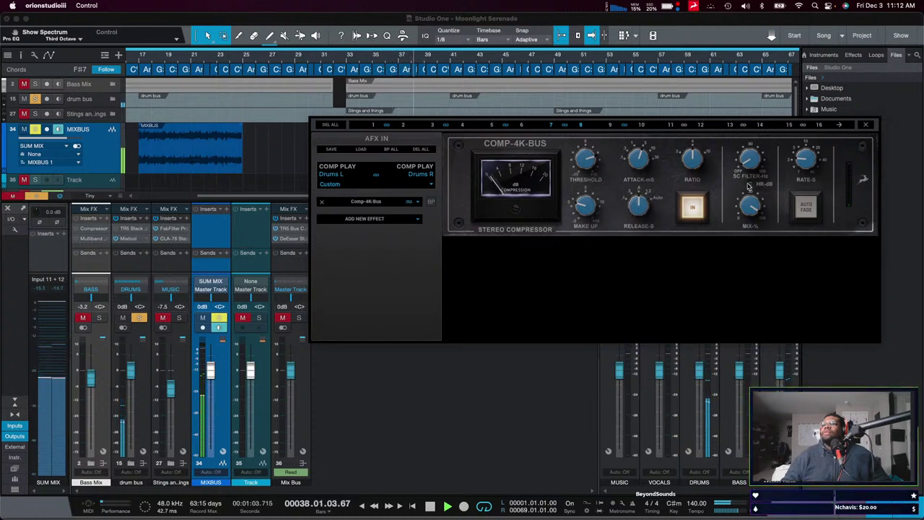
{"action": "left_click_drag", "start_coordinate": [751, 124], "coordinate": [652, 172]}
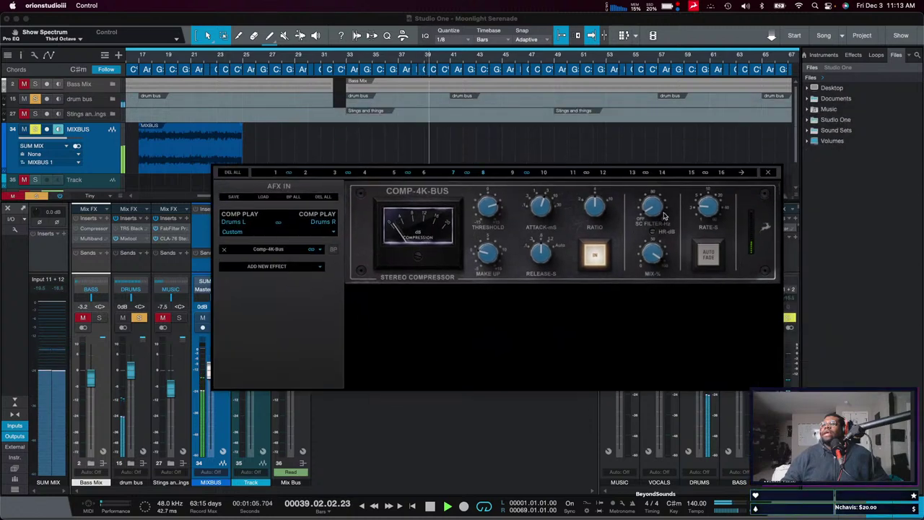
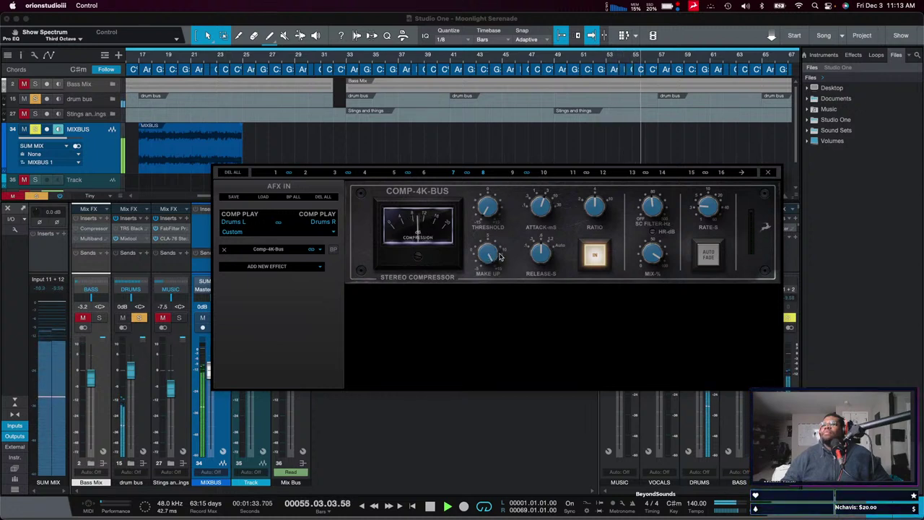
{"action": "left_click_drag", "start_coordinate": [500, 256], "coordinate": [462, 321]}
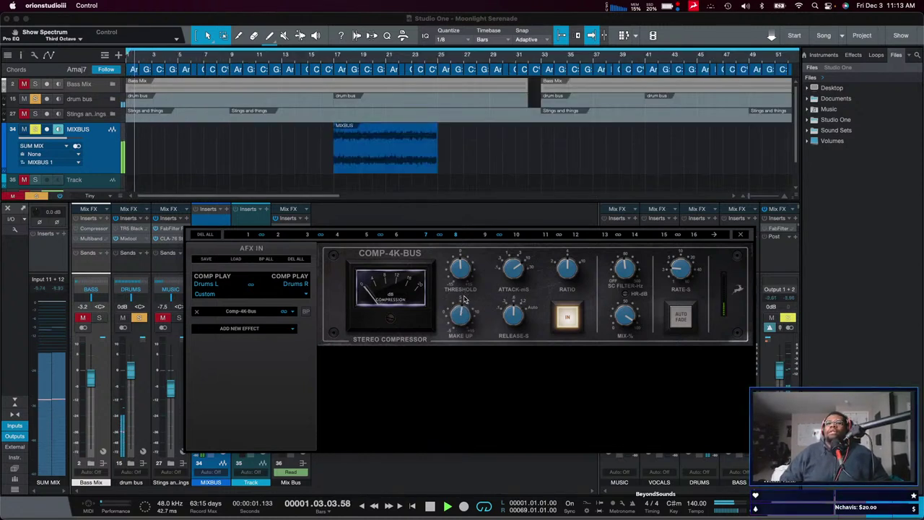
Return to Studio One, set the loop range to the MIXBUS clip from bar 17 to bar 25, and start playback.
{"action": "key", "text": "super+w"}
{"action": "left_click", "coordinate": [335, 54]}
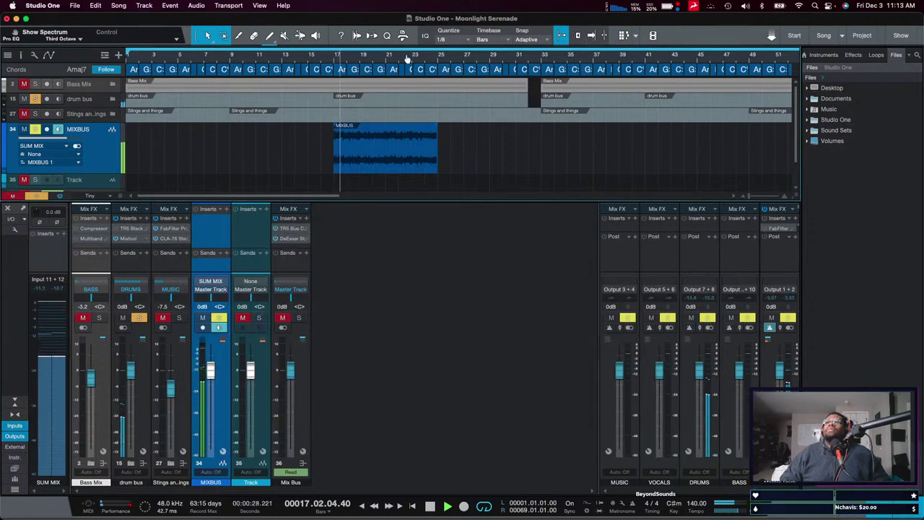
{"action": "left_click", "coordinate": [436, 55]}
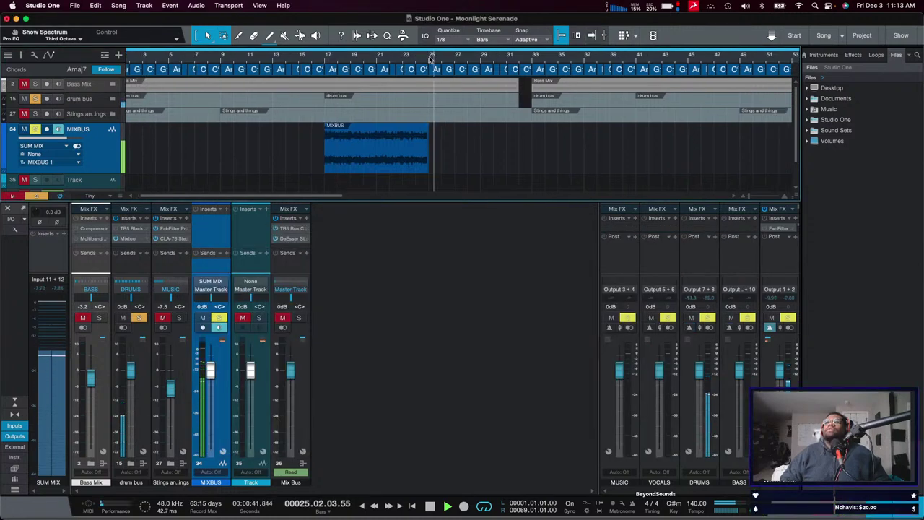
{"action": "key", "text": "space"}
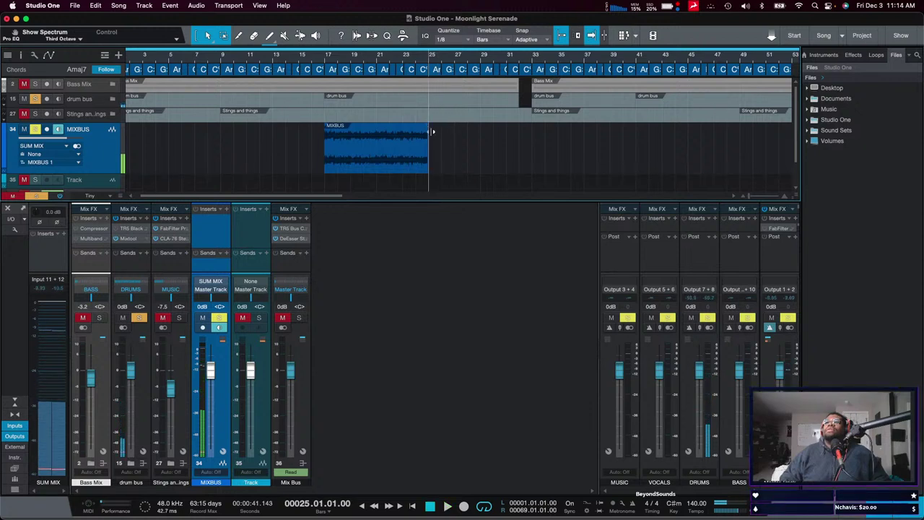
{"action": "mouse_move", "coordinate": [428, 130]}
{"action": "left_mouse_down"}
{"action": "mouse_move", "coordinate": [374, 130]}
{"action": "mouse_move", "coordinate": [431, 130]}
{"action": "left_mouse_up"}
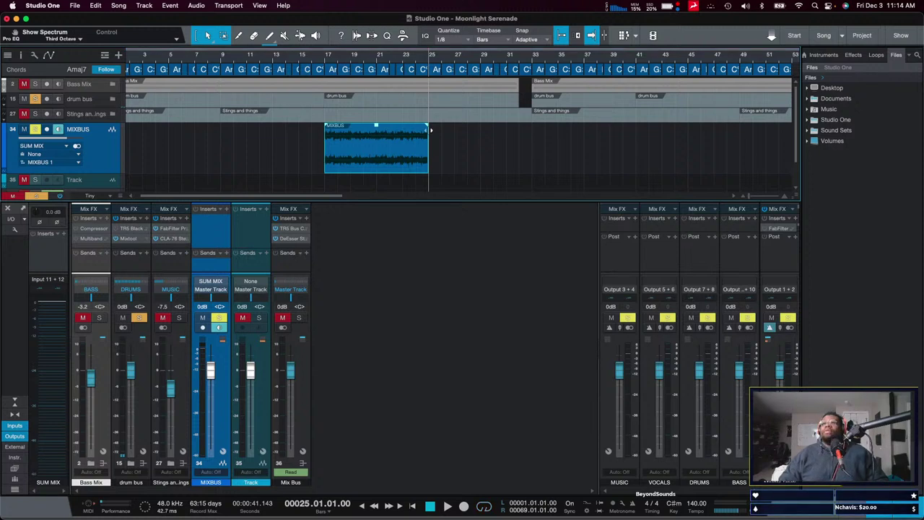
{"action": "key", "text": "p"}
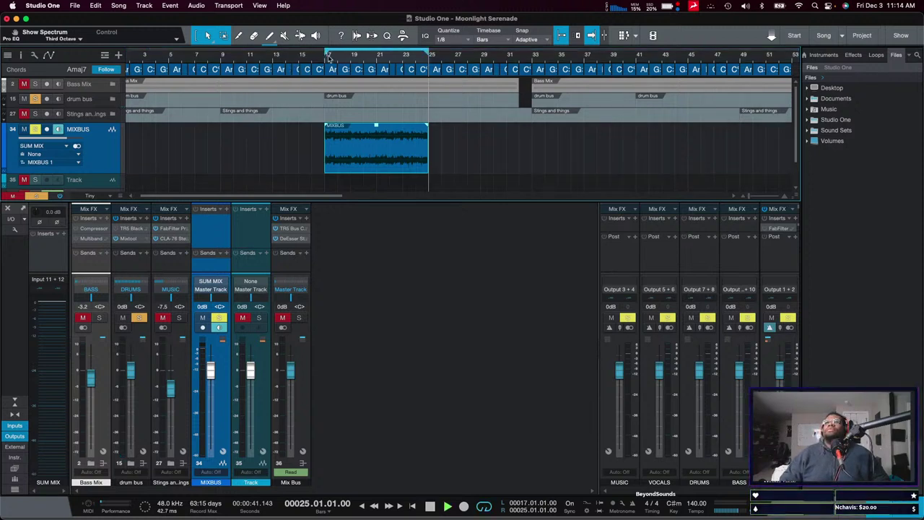
{"action": "key", "text": "space"}
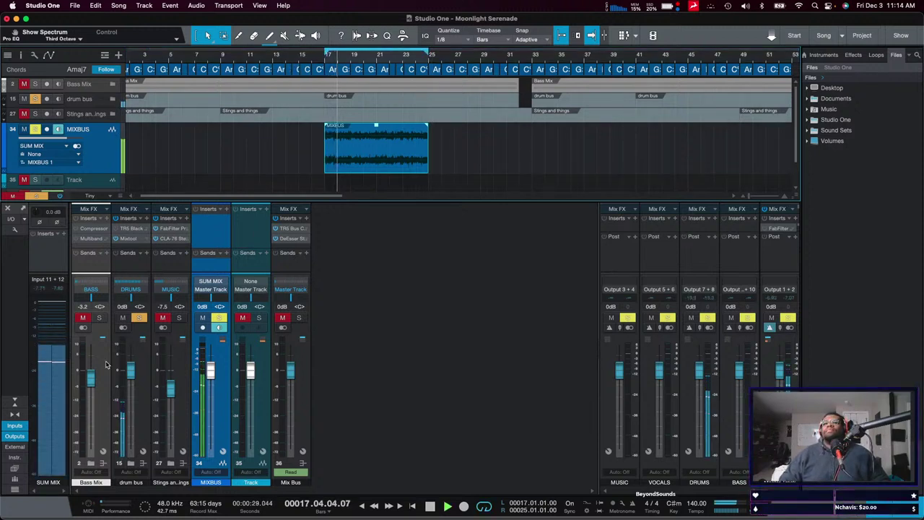
Check the drum bus Mixtool settings, then compare the drums with the Comp-4K-Bus in orionstudioiii bypassed and engaged.
{"action": "double_click", "coordinate": [125, 238]}
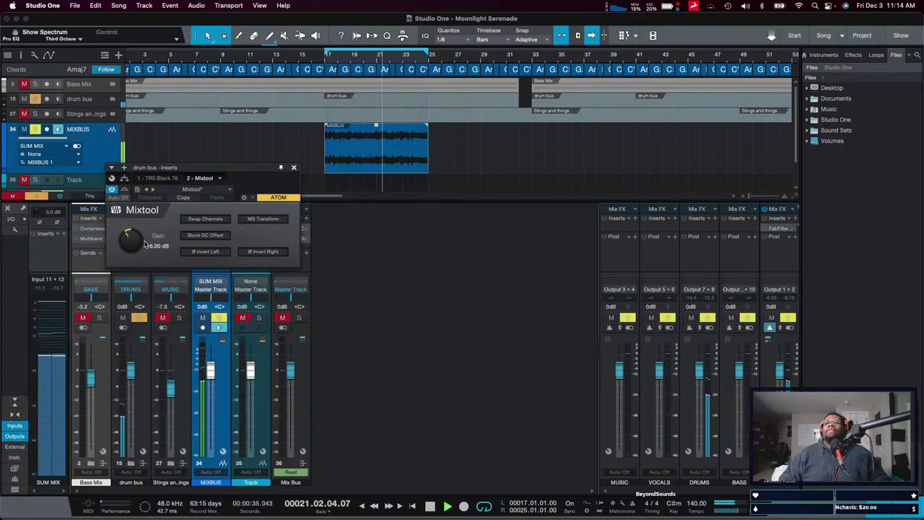
{"action": "key", "text": "Escape"}
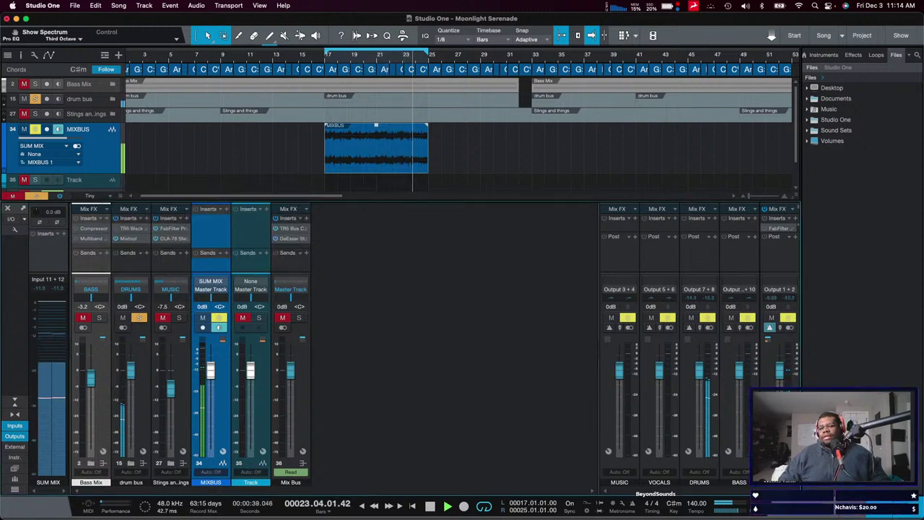
{"action": "key", "text": "super+Tab"}
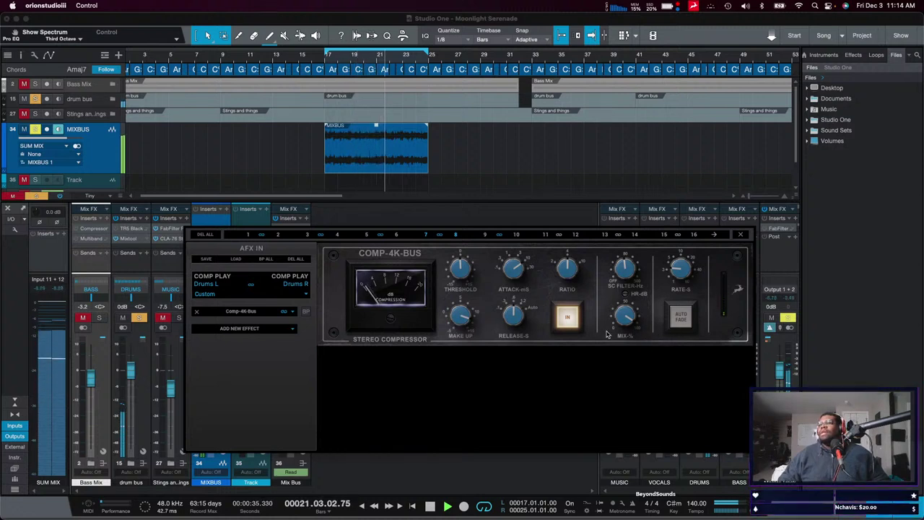
{"action": "left_click", "coordinate": [566, 318]}
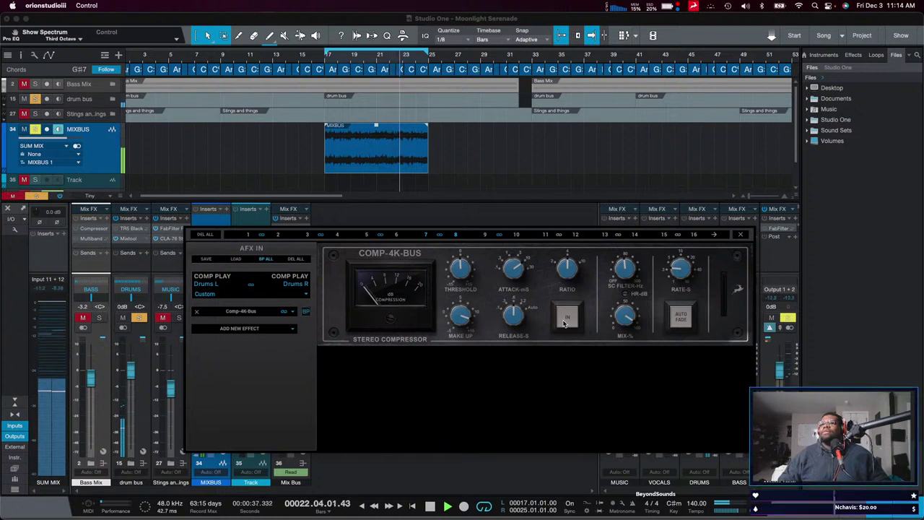
{"action": "left_click", "coordinate": [566, 319]}
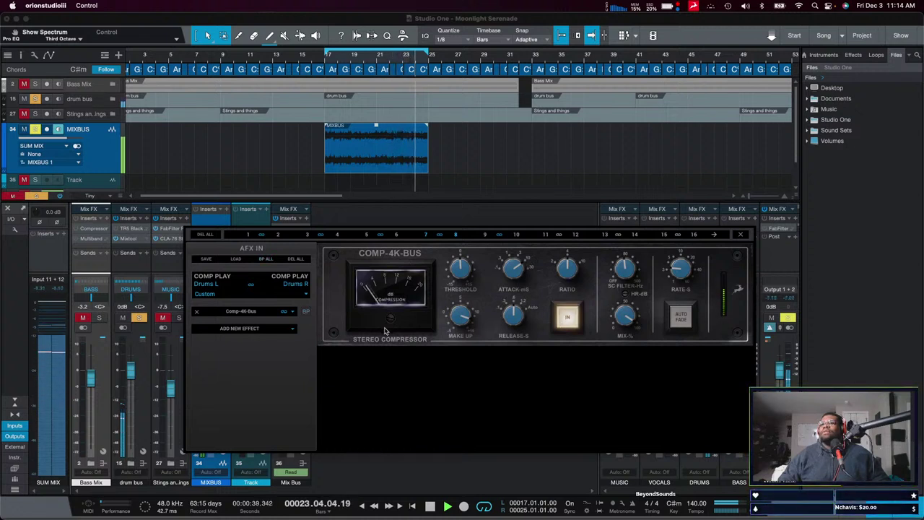
Add the vintage equalizer VEQ-1A after the Comp-4K-Bus on Drums L/R and raise its low-frequency selector.
{"action": "left_click", "coordinate": [293, 330]}
{"action": "mouse_move", "coordinate": [243, 358]}
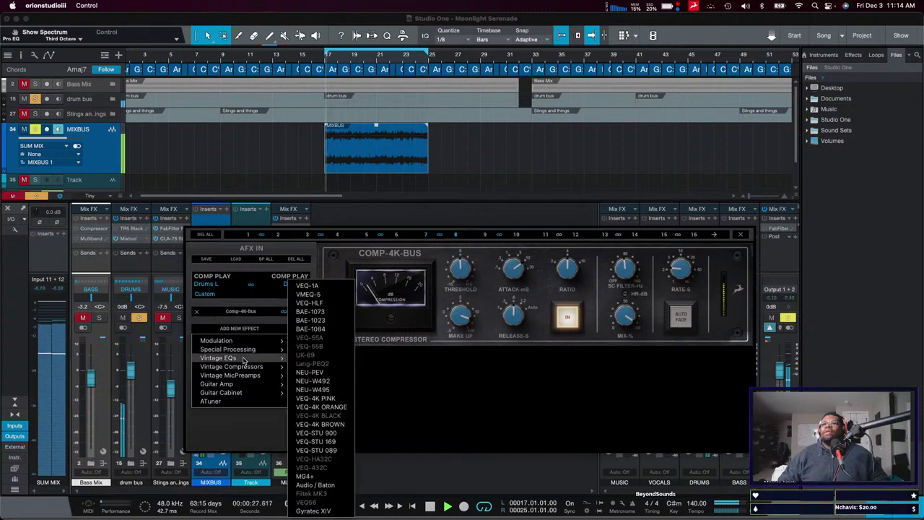
{"action": "left_click", "coordinate": [307, 286]}
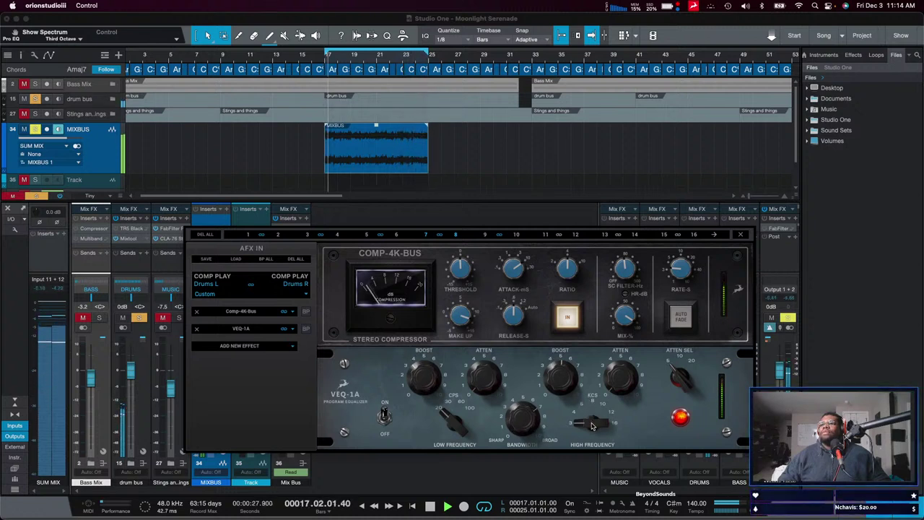
{"action": "left_click_drag", "start_coordinate": [443, 425], "coordinate": [456, 408]}
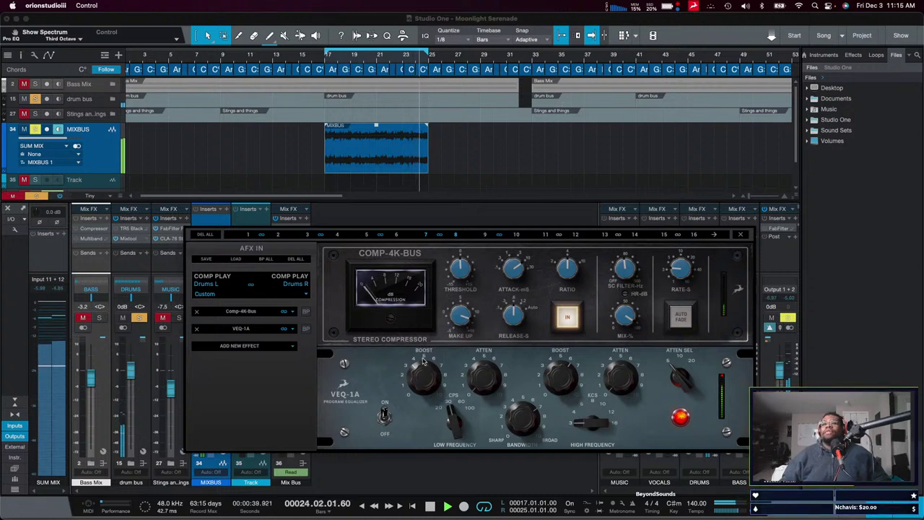
Back in Studio One, deactivate the TR5 Black 76 and Mixtool inserts on the drum bus and audition the loop.
{"action": "left_click", "coordinate": [148, 427]}
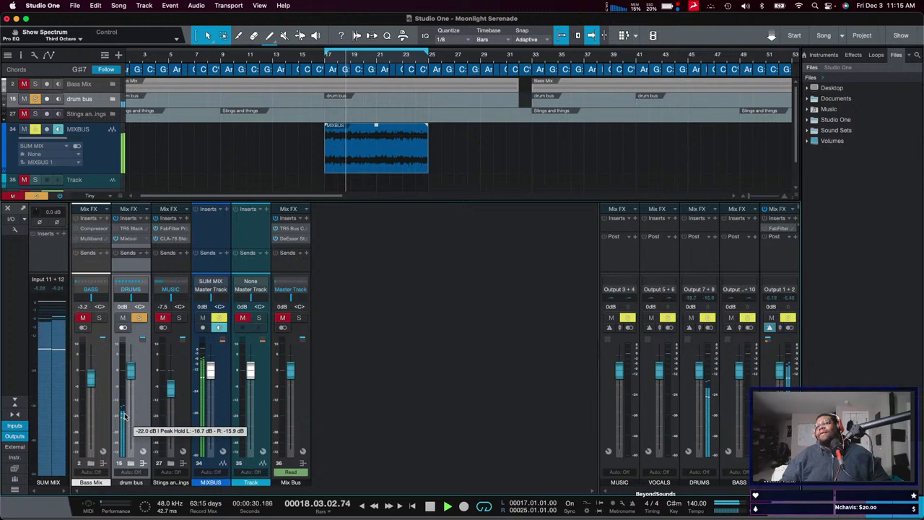
{"action": "key", "text": "space"}
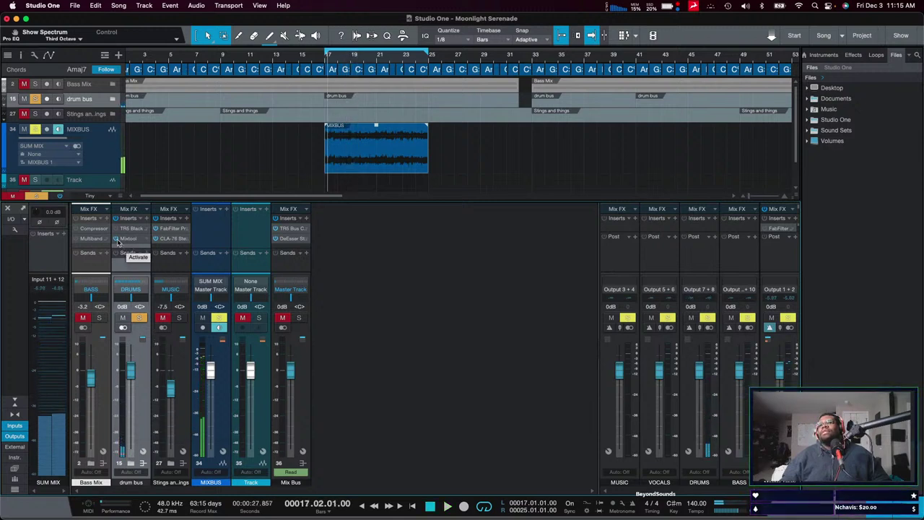
{"action": "key", "text": "space"}
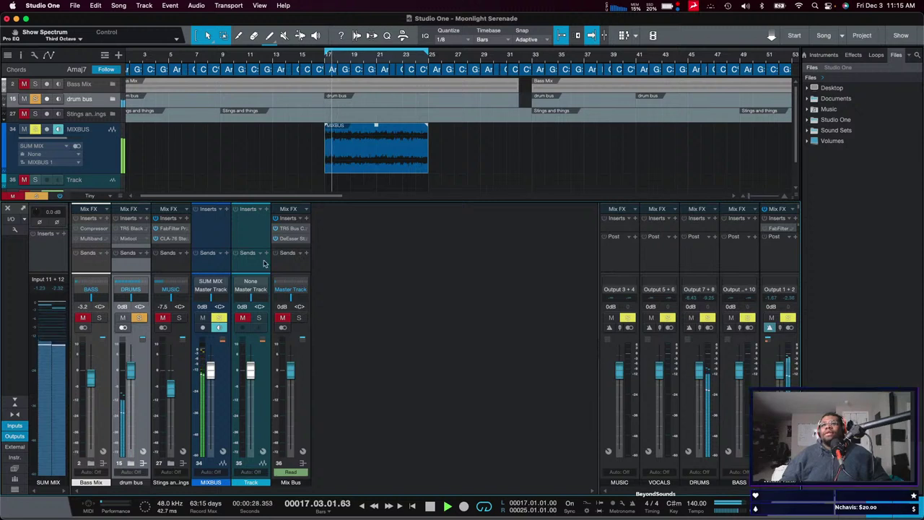
{"action": "key", "text": "space"}
Unsolo the drum bus, solo the Stings and things channel, and play the looped section.
{"action": "left_click", "coordinate": [138, 317]}
{"action": "left_click", "coordinate": [171, 323]}
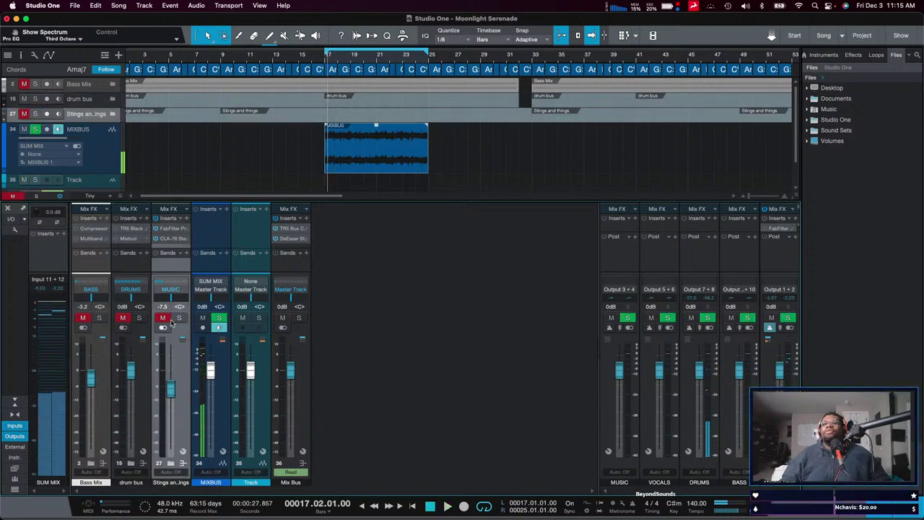
{"action": "left_click", "coordinate": [176, 320]}
{"action": "key", "text": "space"}
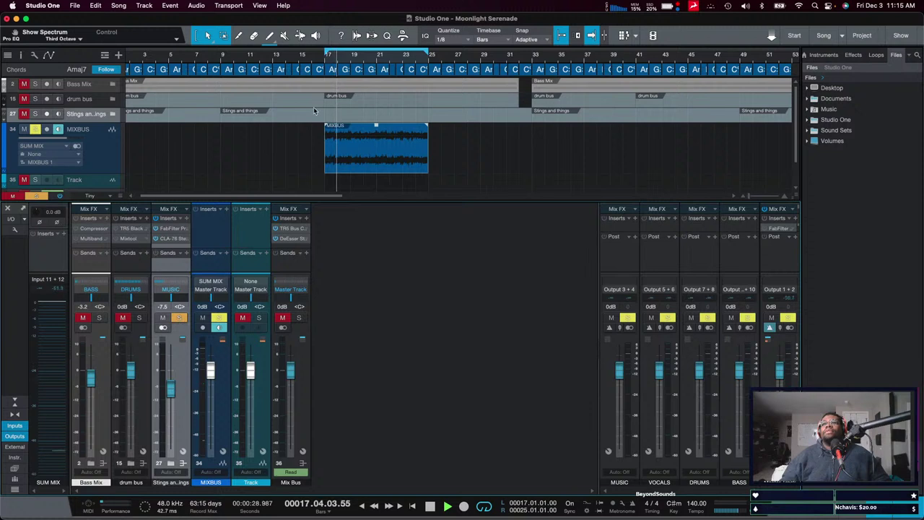
{"action": "left_click", "coordinate": [58, 130]}
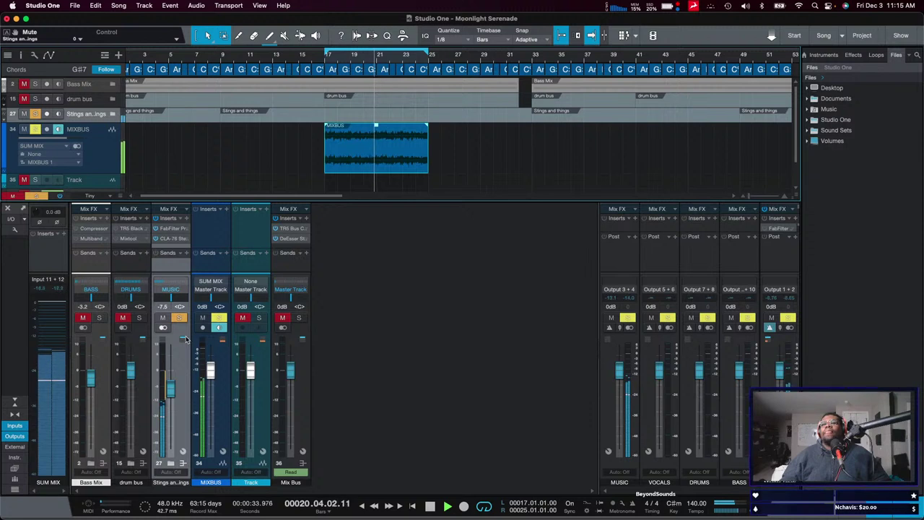
{"action": "key", "text": "space"}
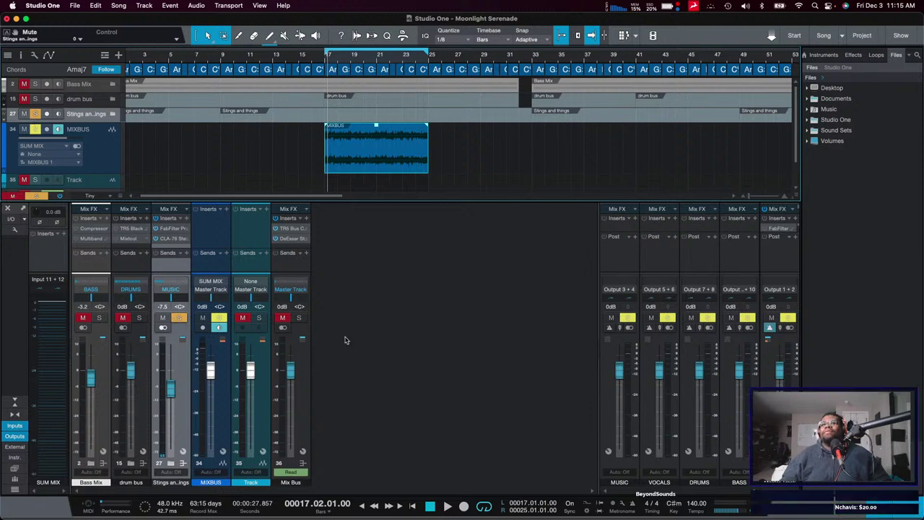
{"action": "key", "text": "space"}
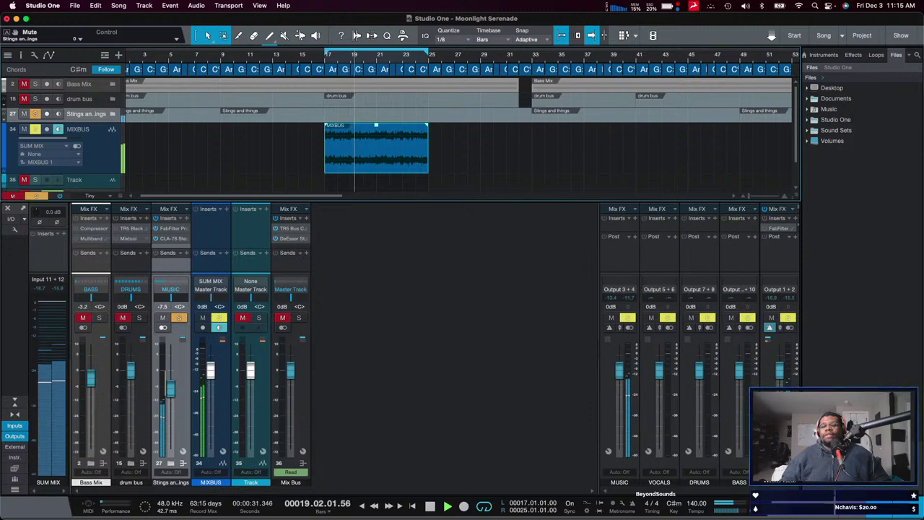
Switch to orionstudioiii, add the vintage compressor Impresser to the Music L/R channels, and adjust its input level.
{"action": "key", "text": "super+Tab"}
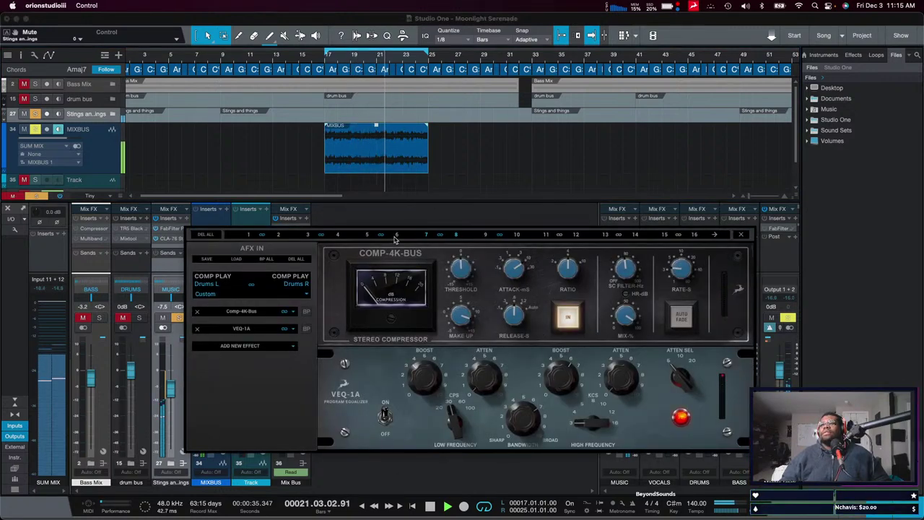
{"action": "left_click", "coordinate": [337, 235]}
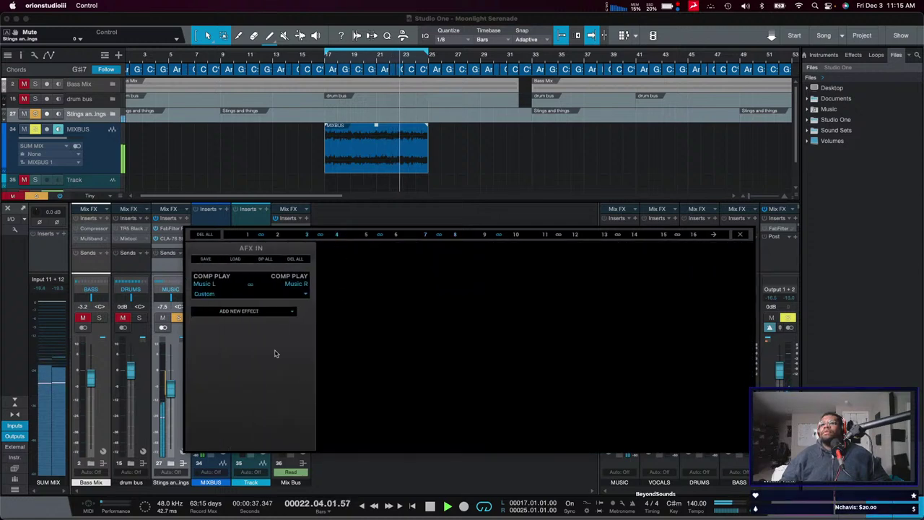
{"action": "left_click", "coordinate": [293, 311]}
{"action": "mouse_move", "coordinate": [242, 350]}
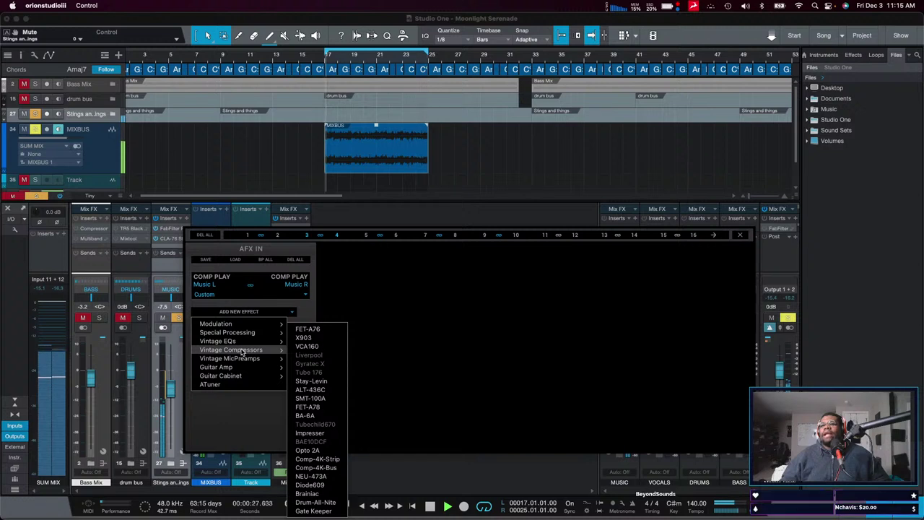
{"action": "left_click", "coordinate": [311, 432]}
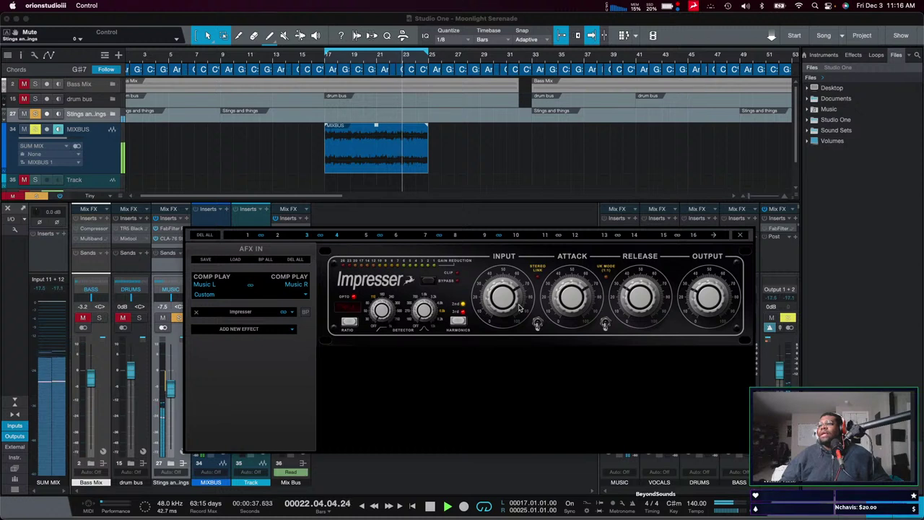
{"action": "left_click_drag", "start_coordinate": [519, 307], "coordinate": [519, 286]}
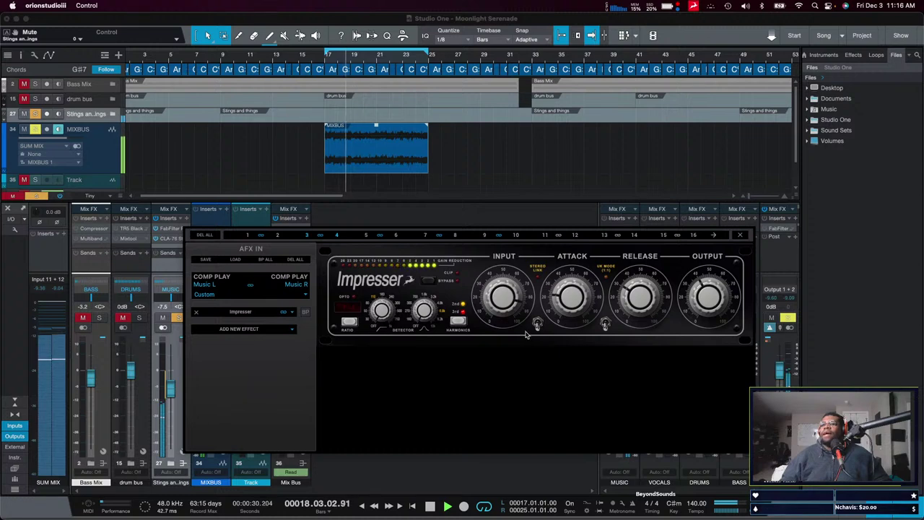
Return to Studio One, deactivate the FabFilter and CLA-76 inserts on the Stings and things channel, and play the loop.
{"action": "left_click", "coordinate": [156, 239]}
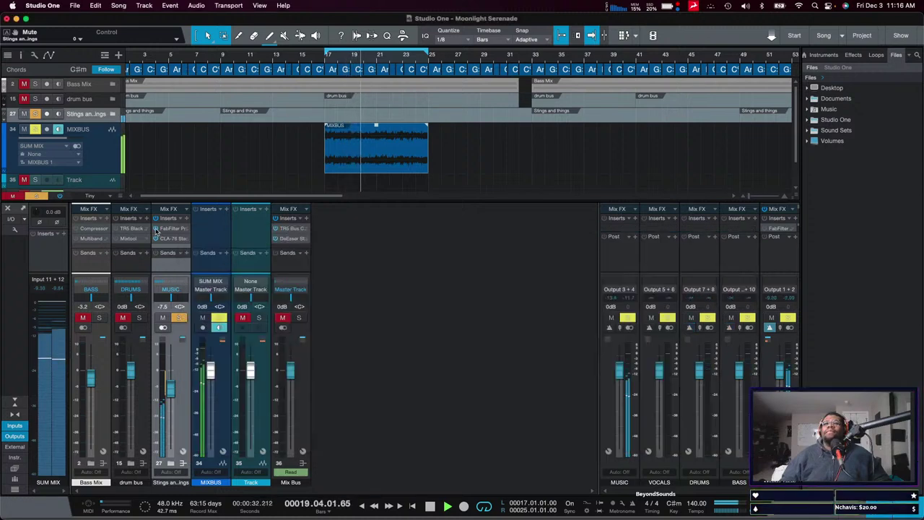
{"action": "key", "text": "space"}
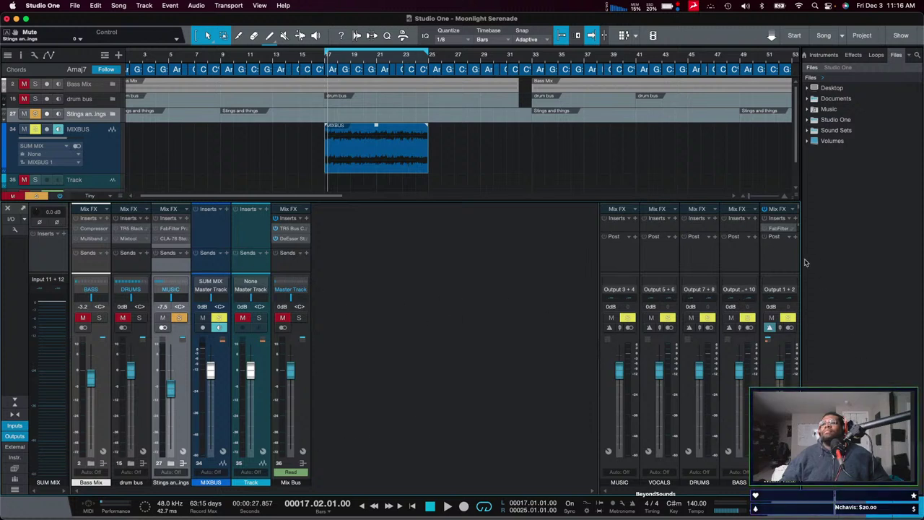
{"action": "left_click", "coordinate": [781, 263]}
{"action": "key", "text": "space"}
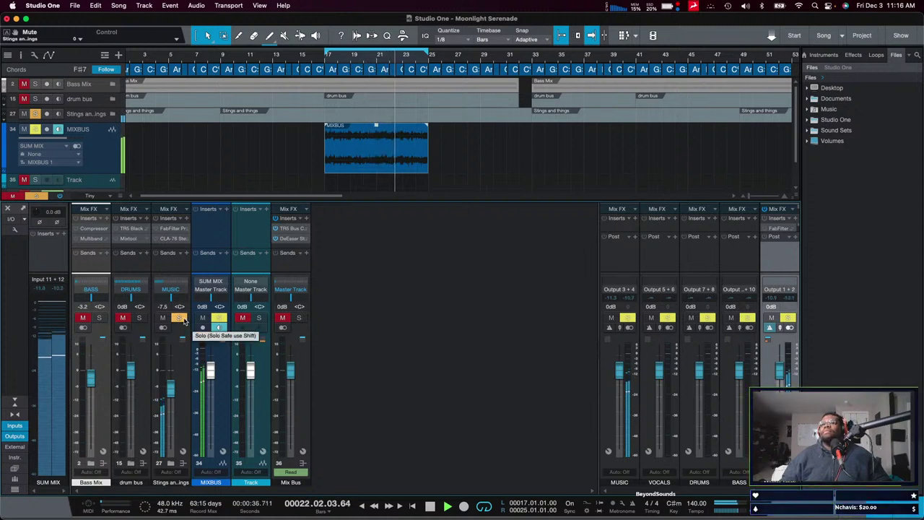
Stop playback, solo the drum bus together with the Stings and things channel, and audition the loop.
{"action": "key", "text": "space"}
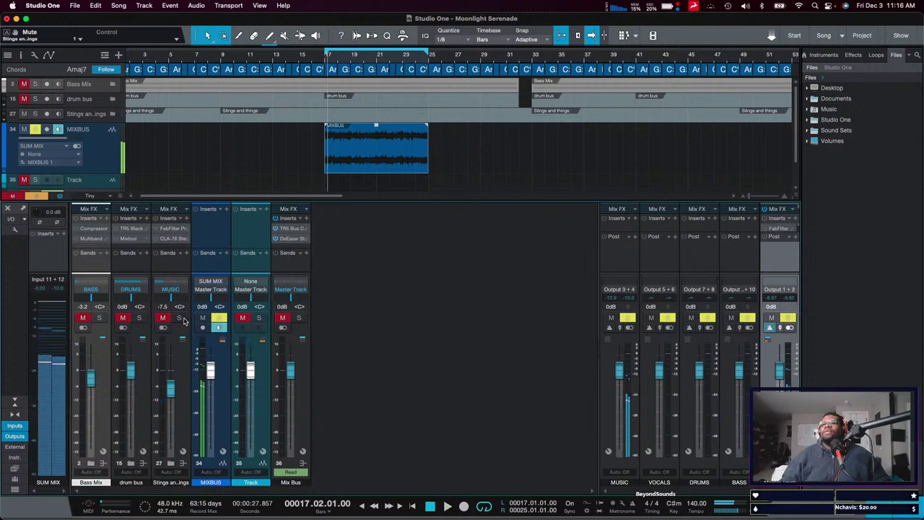
{"action": "left_click", "coordinate": [122, 319]}
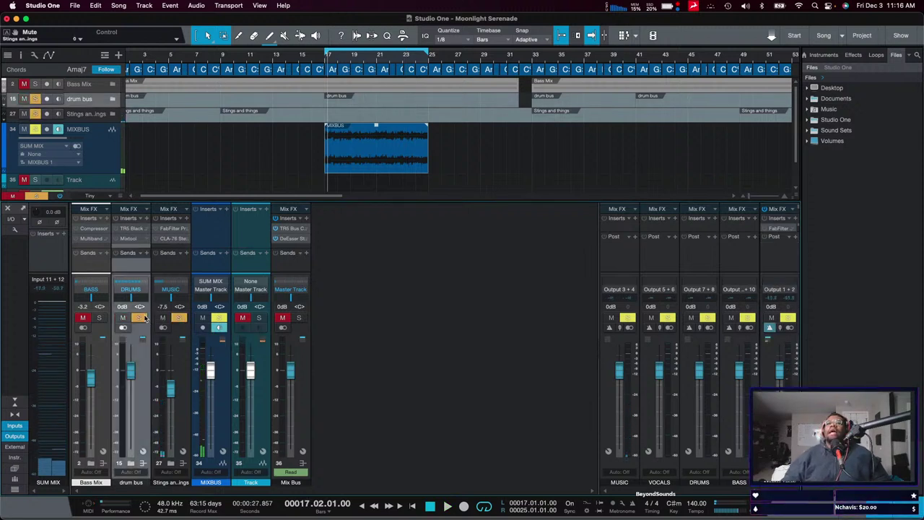
{"action": "key", "text": "space"}
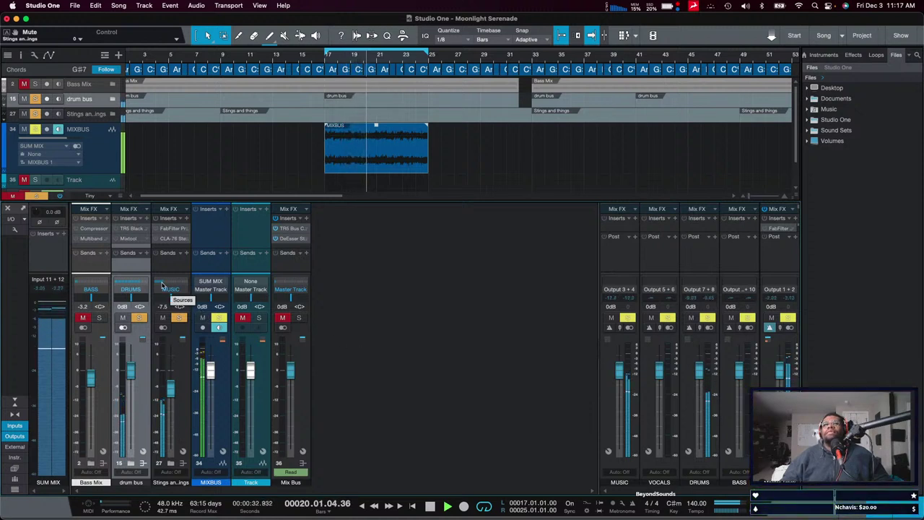
{"action": "key", "text": "space"}
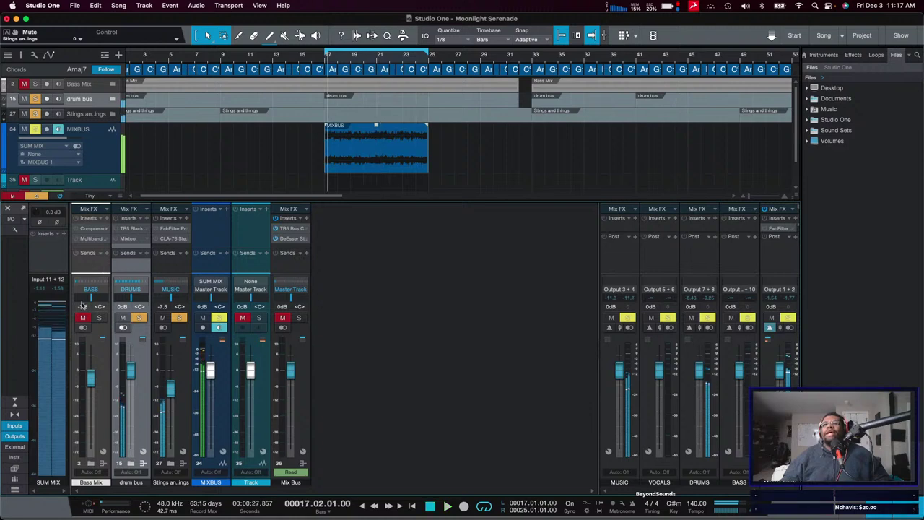
Solo the Bass Mix channel, switch to orionstudioiii, and add the vintage compressor Stay-Levin to the Bass L/R channels.
{"action": "left_click", "coordinate": [83, 324]}
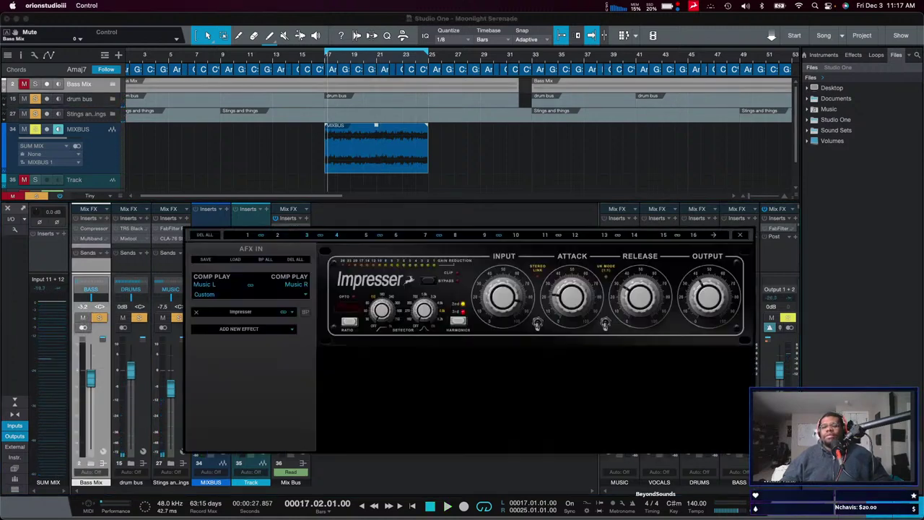
{"action": "left_click", "coordinate": [483, 234]}
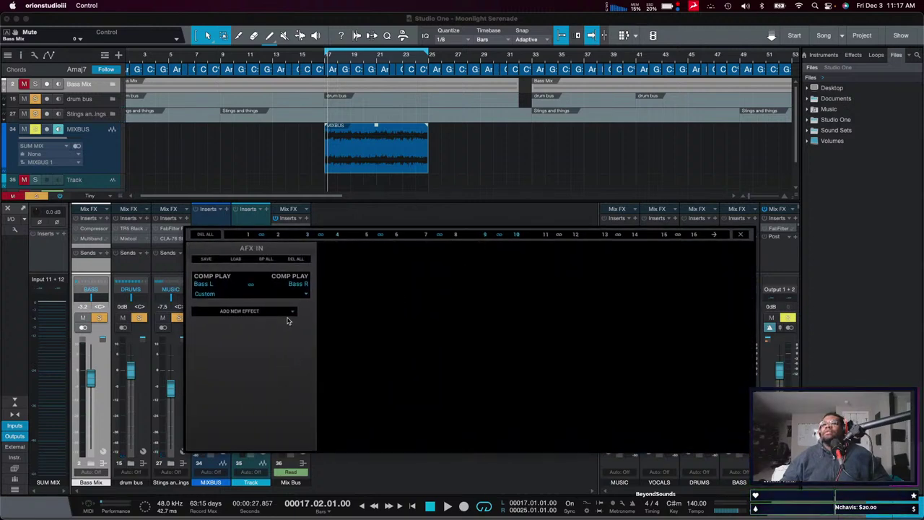
{"action": "left_click", "coordinate": [242, 310]}
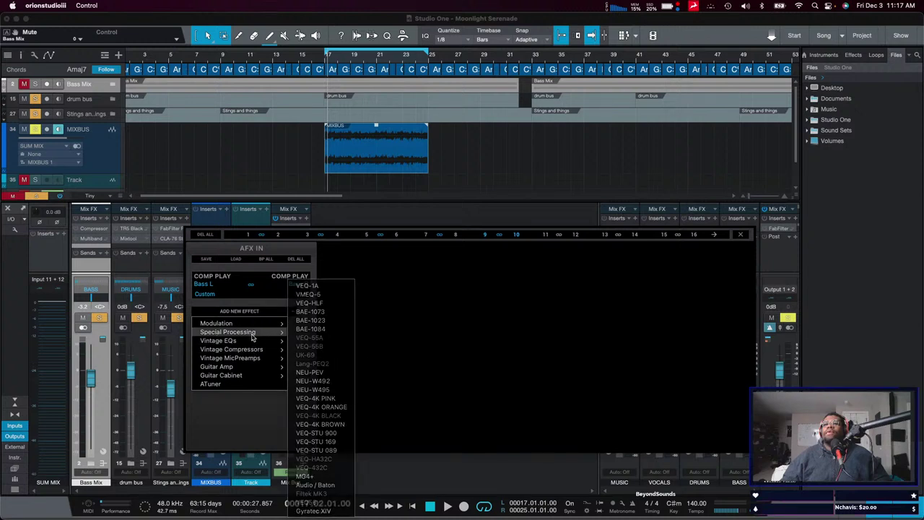
{"action": "mouse_move", "coordinate": [238, 358]}
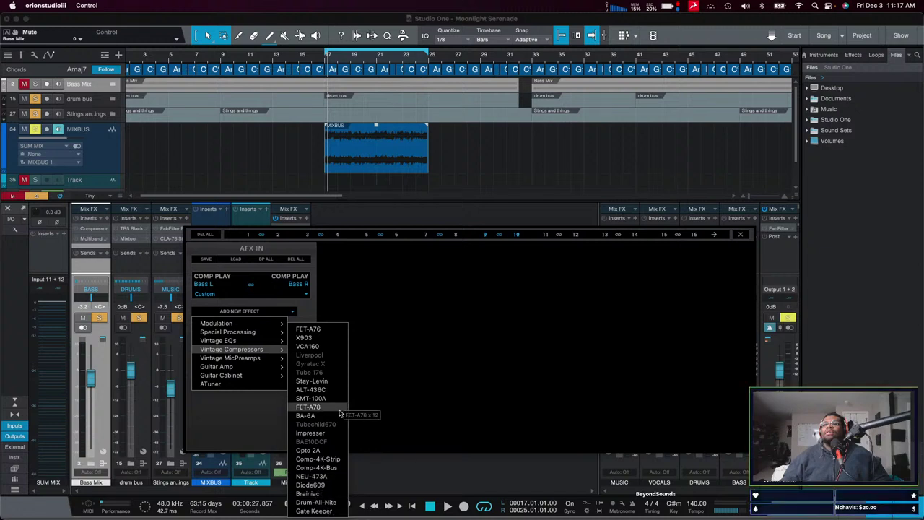
{"action": "left_click", "coordinate": [312, 381]}
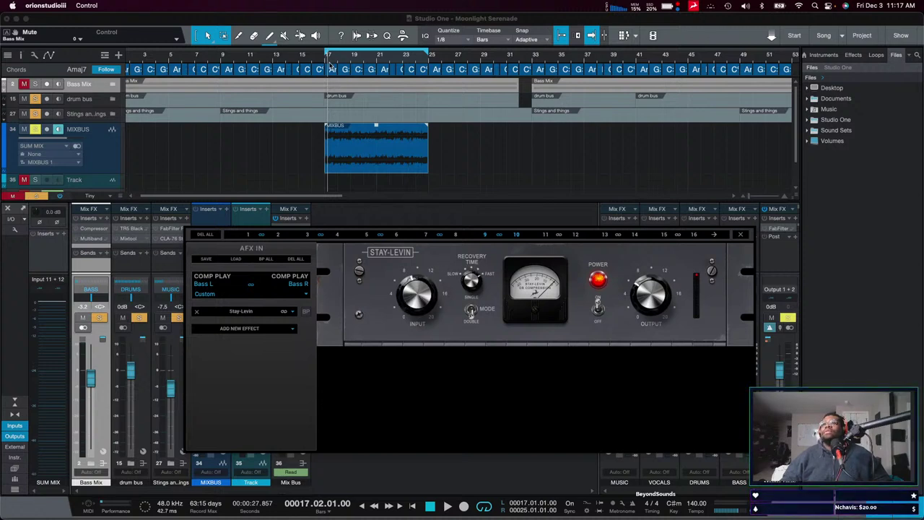
Play the loop, compare the bass with Stay-Levin bypassed and active, and return to Studio One to finish auditioning the mix.
{"action": "key", "text": "super+w"}
{"action": "key", "text": "space"}
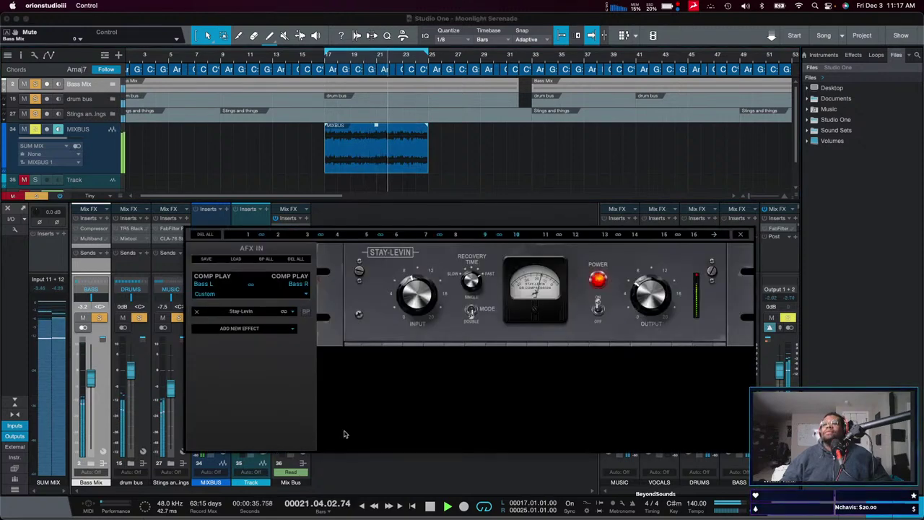
{"action": "left_click", "coordinate": [306, 312]}
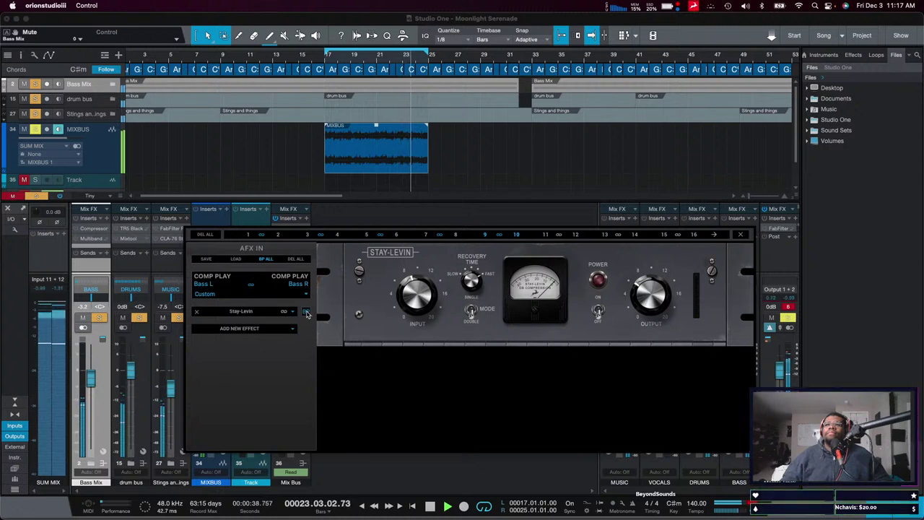
{"action": "left_click", "coordinate": [306, 312]}
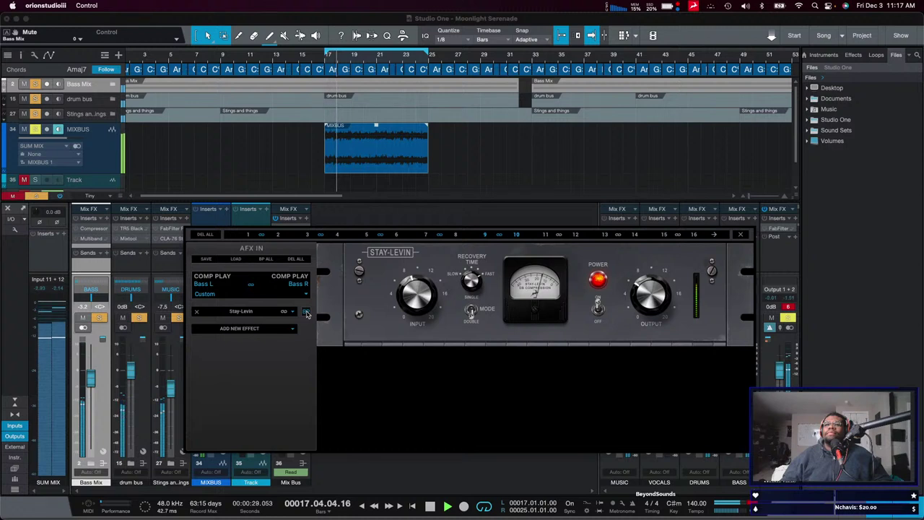
{"action": "left_click", "coordinate": [741, 236]}
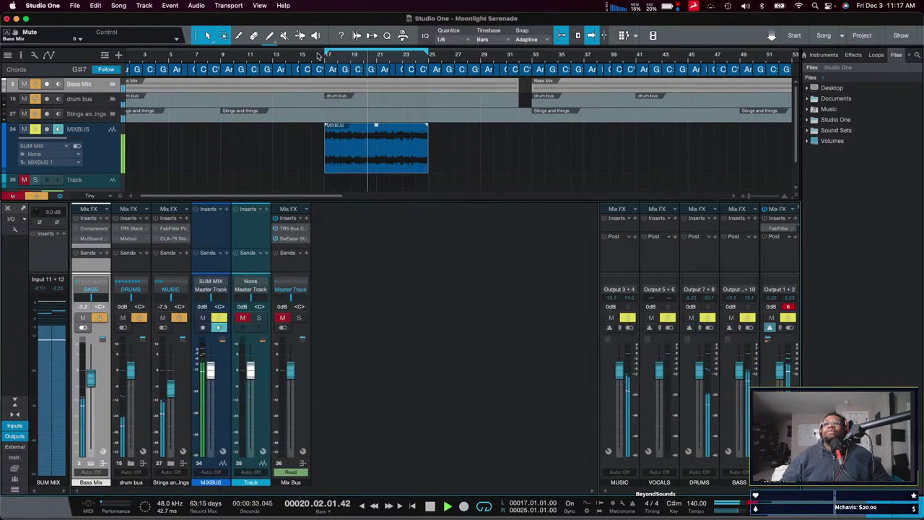
{"action": "key", "text": "space"}
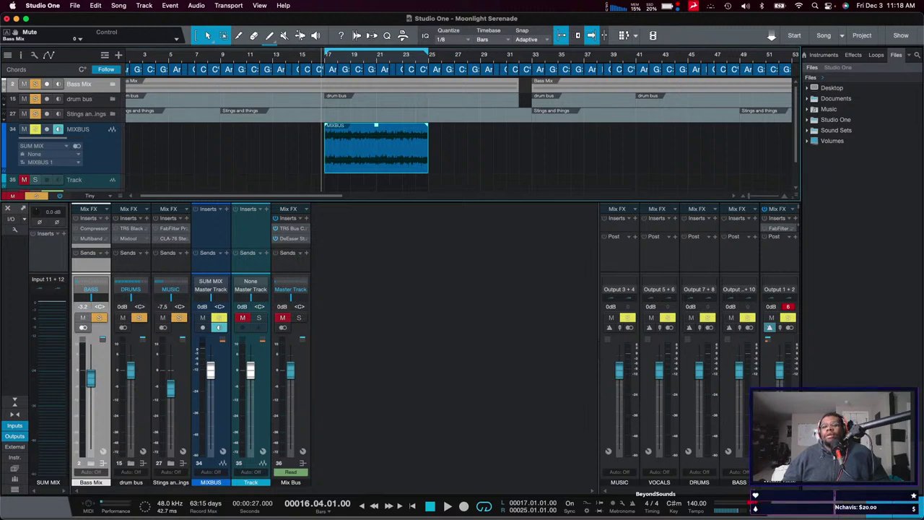
Glance at the orionstudioiii routing, return to Studio One, and solo the empty Track channel.
{"action": "key", "text": "super+Tab"}
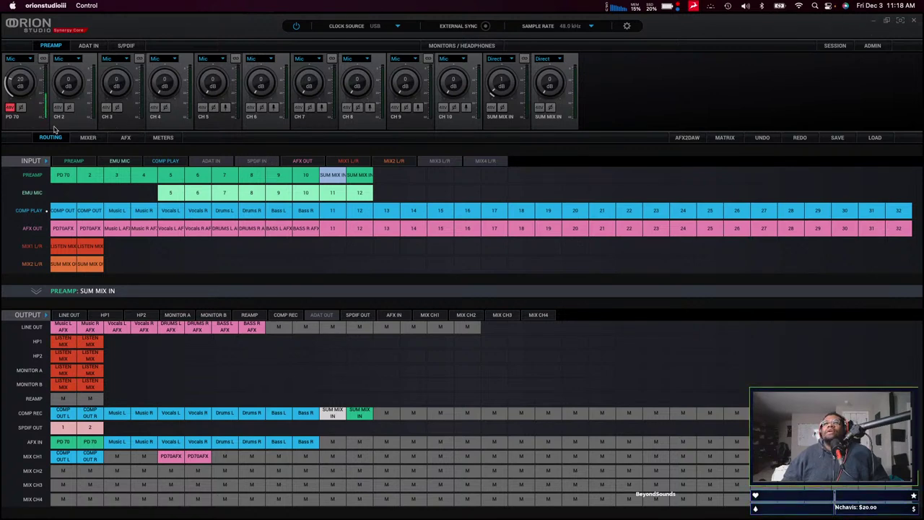
{"action": "key", "text": "super+Tab"}
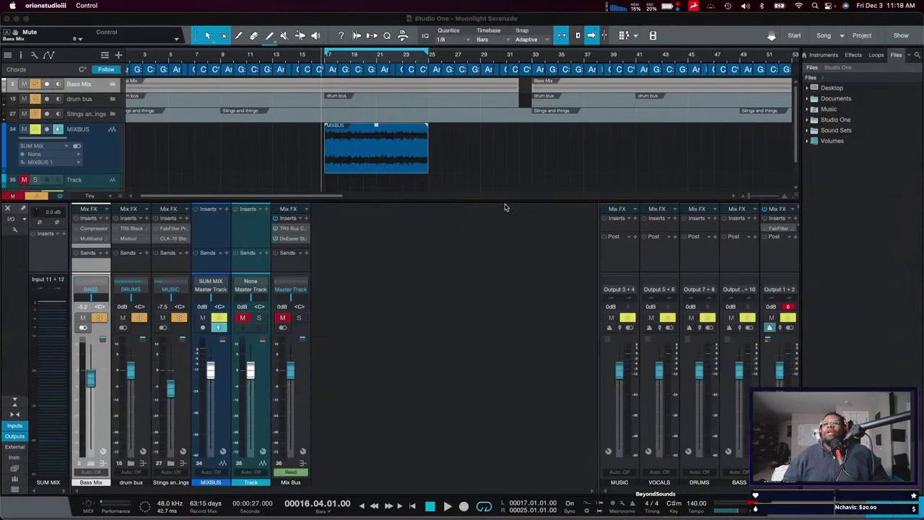
{"action": "left_click", "coordinate": [263, 241]}
{"action": "left_click", "coordinate": [243, 318]}
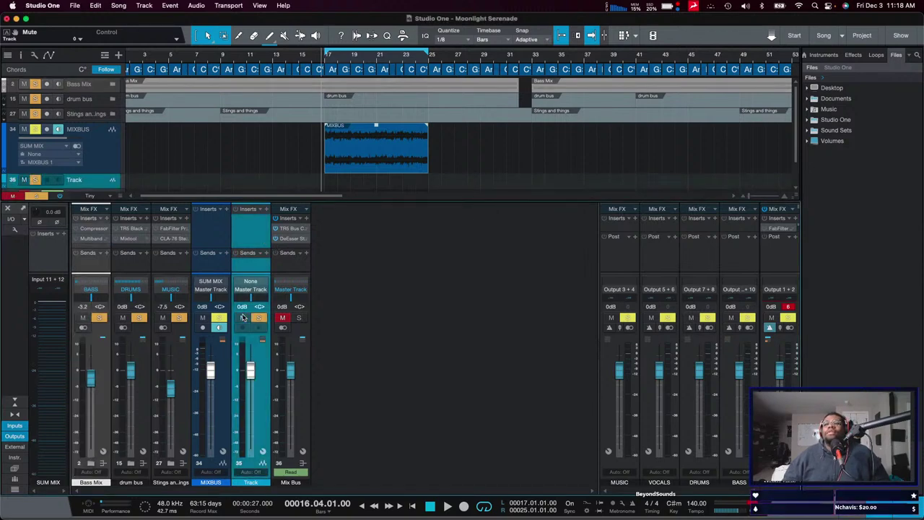
Open the Audio I/O Setup, add and apply a mono input, and map it to hardware input 2.
{"action": "left_click", "coordinate": [254, 286]}
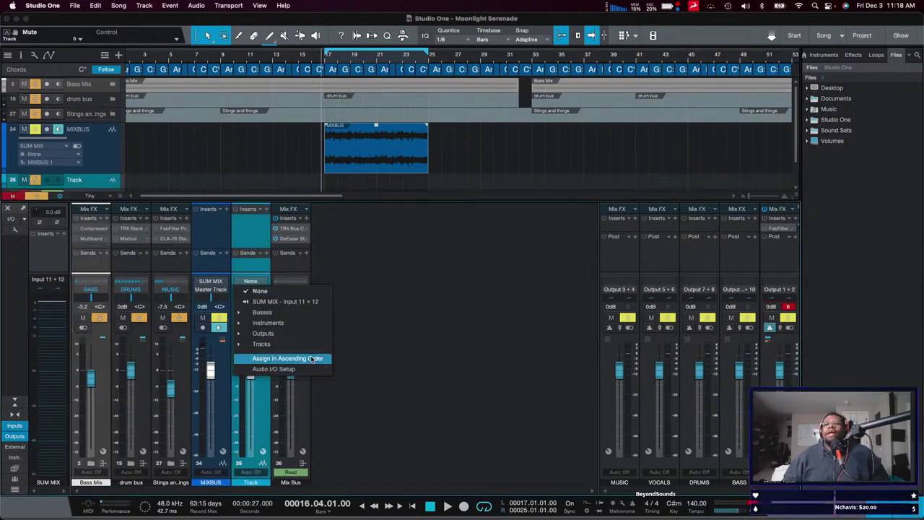
{"action": "left_click", "coordinate": [283, 359]}
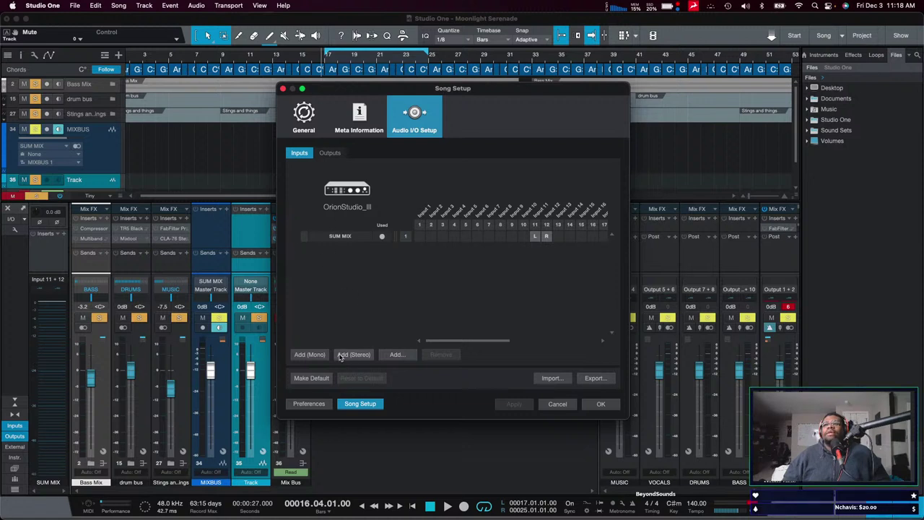
{"action": "left_click", "coordinate": [310, 354]}
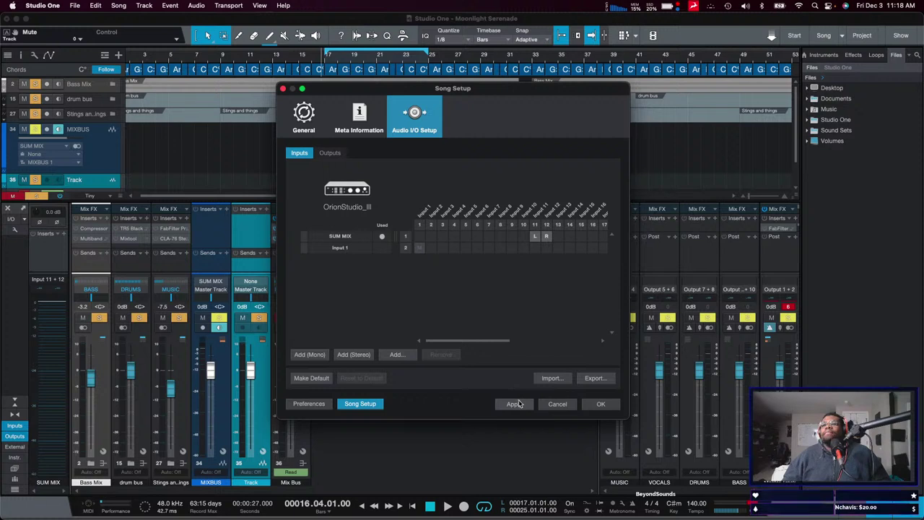
{"action": "left_click", "coordinate": [514, 403]}
{"action": "left_click", "coordinate": [431, 247]}
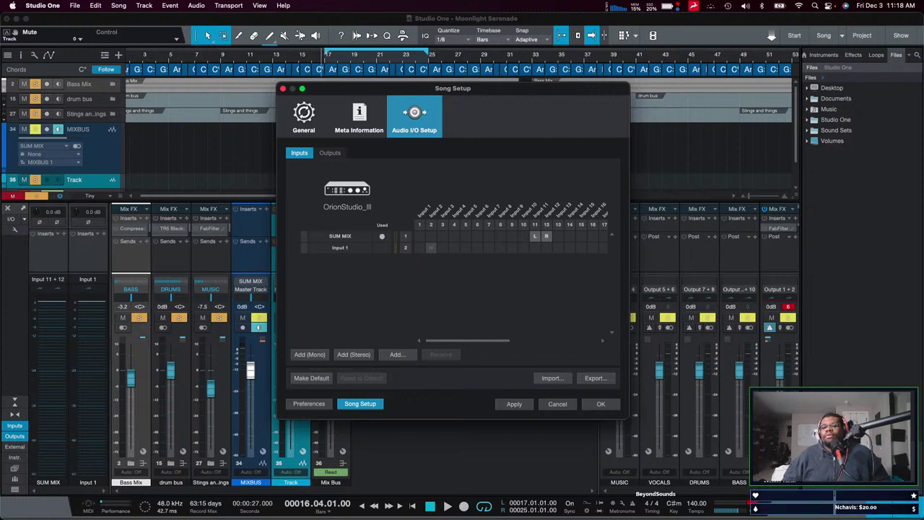
Switch to orionstudioiii and trace the microphone's path from the PD 70 AFX In slot to the PD70AFX output.
{"action": "key", "text": "super+Tab"}
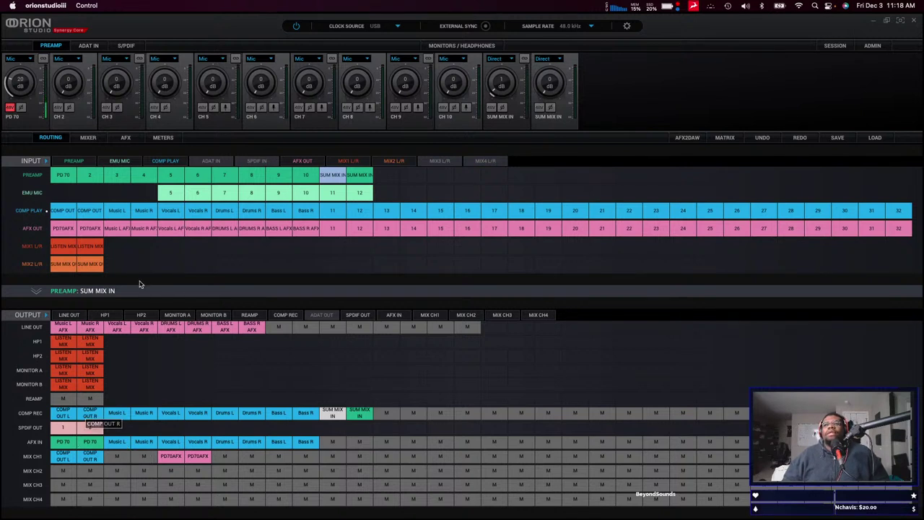
{"action": "left_click", "coordinate": [73, 443]}
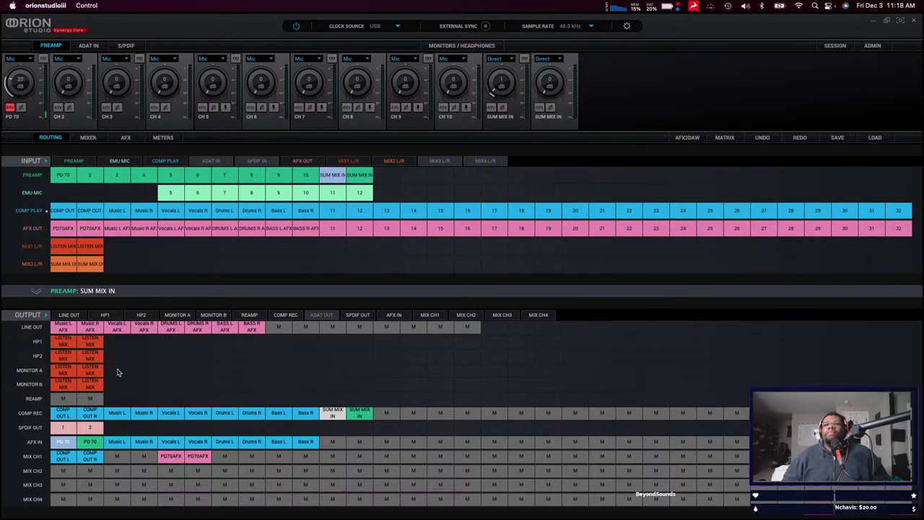
{"action": "left_click", "coordinate": [70, 232]}
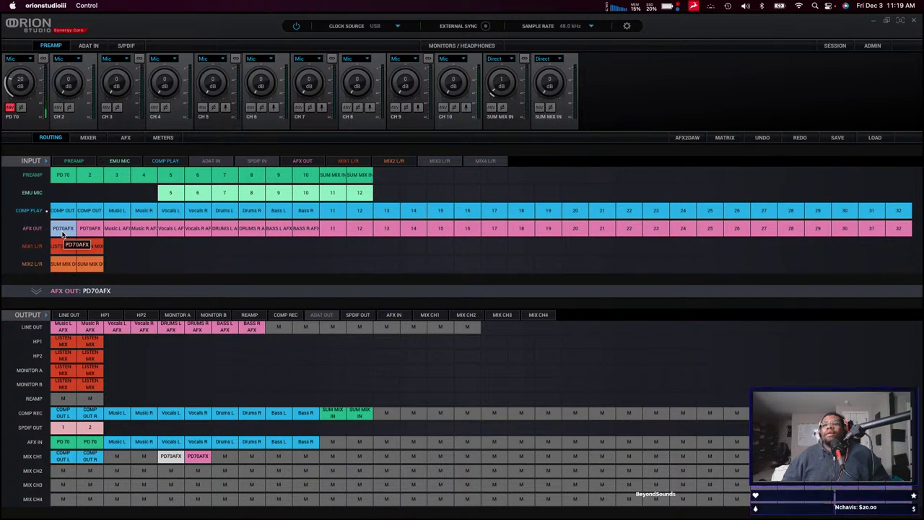
{"action": "left_click_drag", "start_coordinate": [62, 232], "coordinate": [342, 447]}
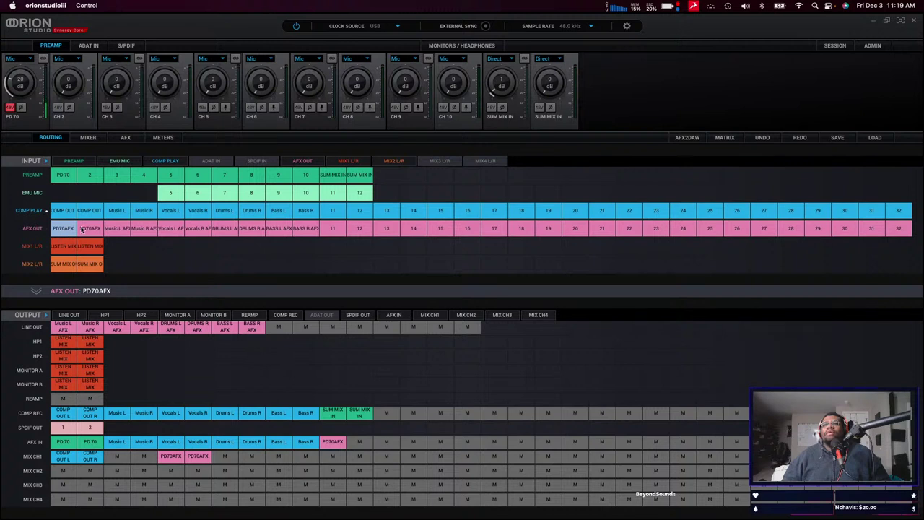
{"action": "left_click", "coordinate": [177, 459]}
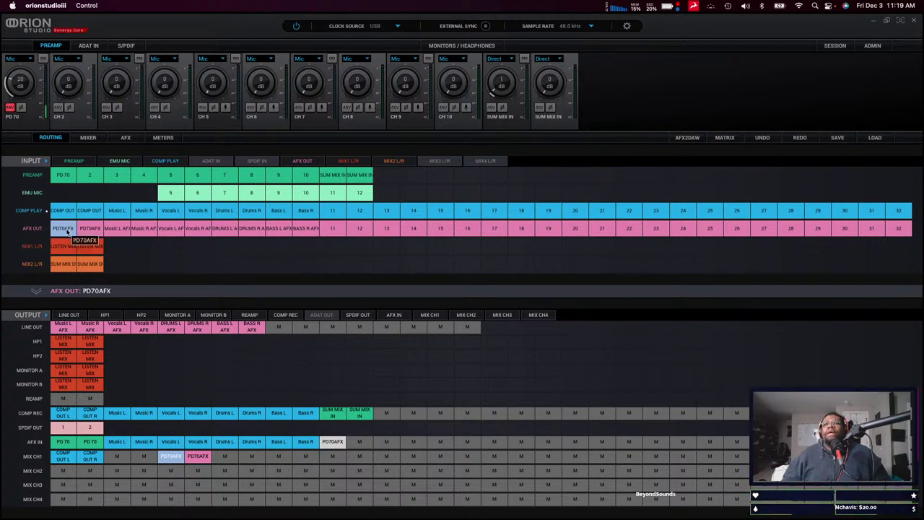
{"action": "left_click", "coordinate": [335, 449]}
{"action": "left_click", "coordinate": [346, 462]}
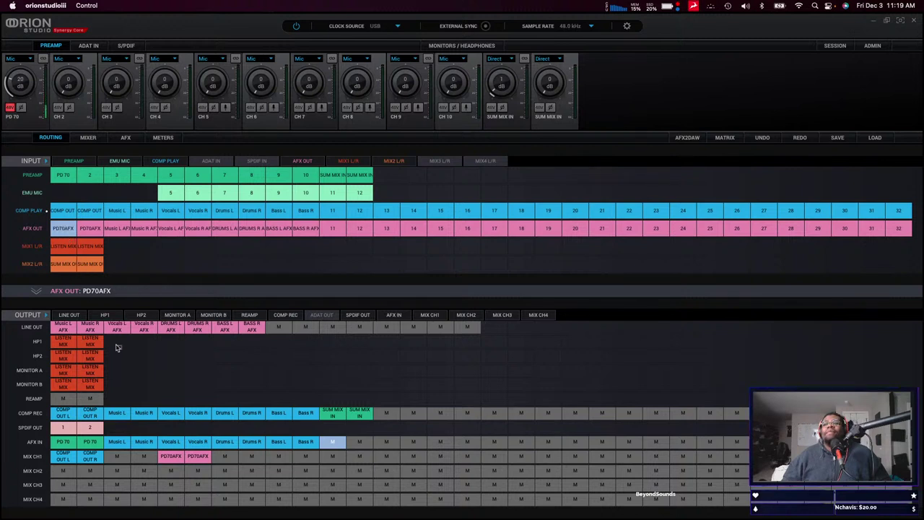
Route the first PD70AFX output to Comp Rec channel 13 and check it against the other Comp Rec assignments.
{"action": "left_click", "coordinate": [398, 414]}
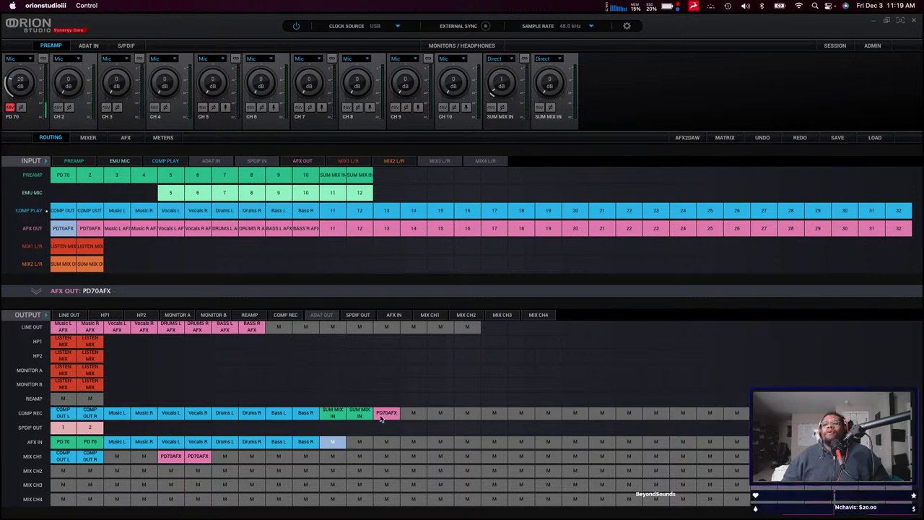
{"action": "left_click_drag", "start_coordinate": [385, 412], "coordinate": [331, 422]}
{"action": "left_click", "coordinate": [66, 416]}
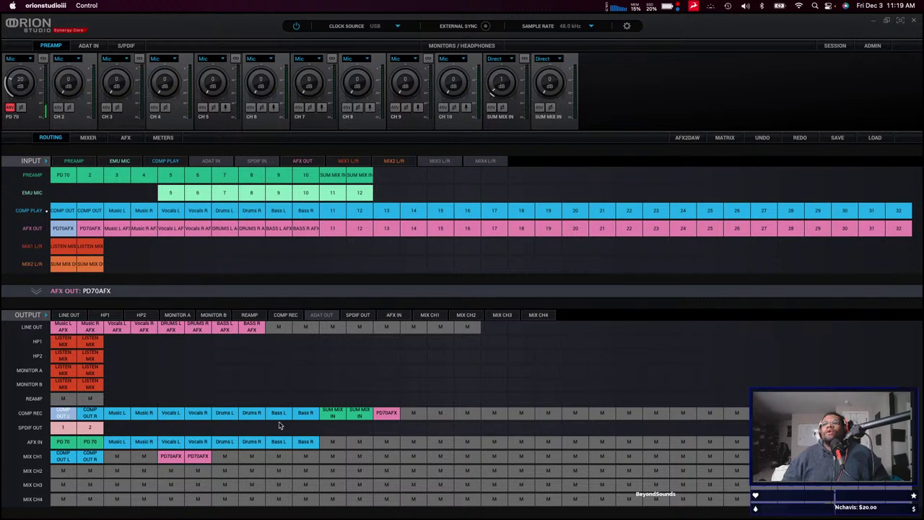
{"action": "left_click", "coordinate": [384, 413]}
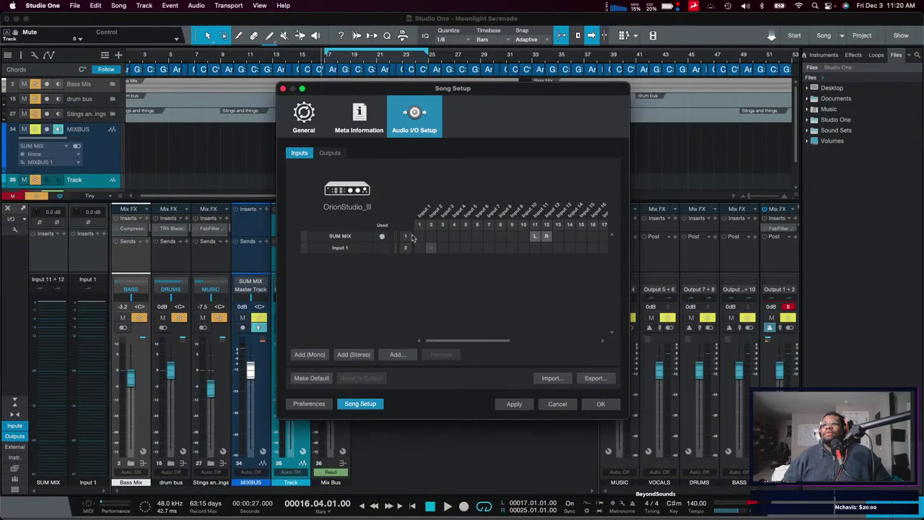
Back in Studio One, map the new mono input to hardware input 13 and accept the audio setup.
{"action": "left_click", "coordinate": [559, 247]}
{"action": "left_click", "coordinate": [516, 404]}
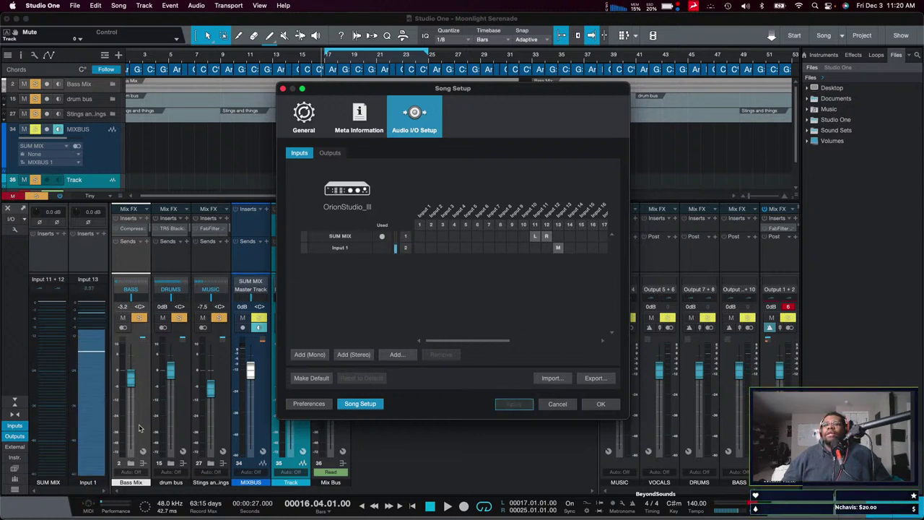
{"action": "left_click", "coordinate": [598, 406]}
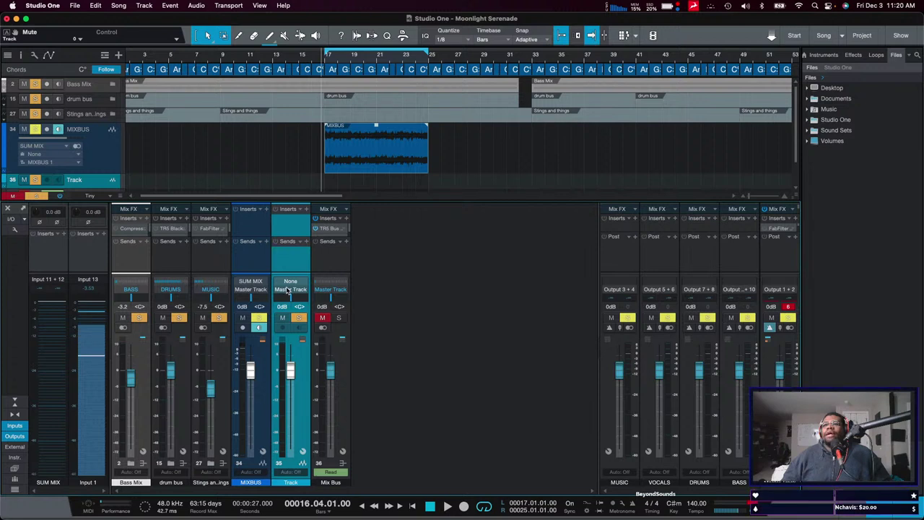
Set the Track channel's input to Input 1 - Input 13.
{"action": "left_click", "coordinate": [287, 286]}
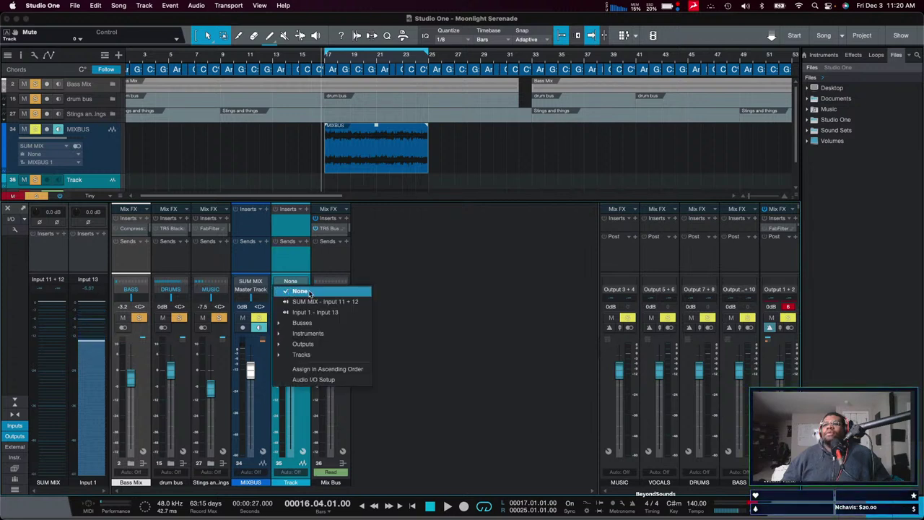
{"action": "left_click", "coordinate": [307, 312]}
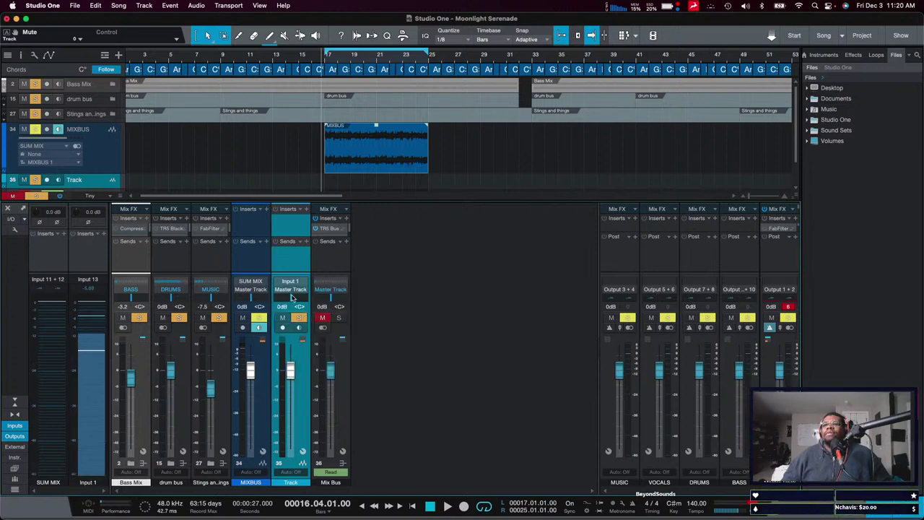
{"action": "left_click", "coordinate": [291, 283]}
{"action": "left_click", "coordinate": [303, 312]}
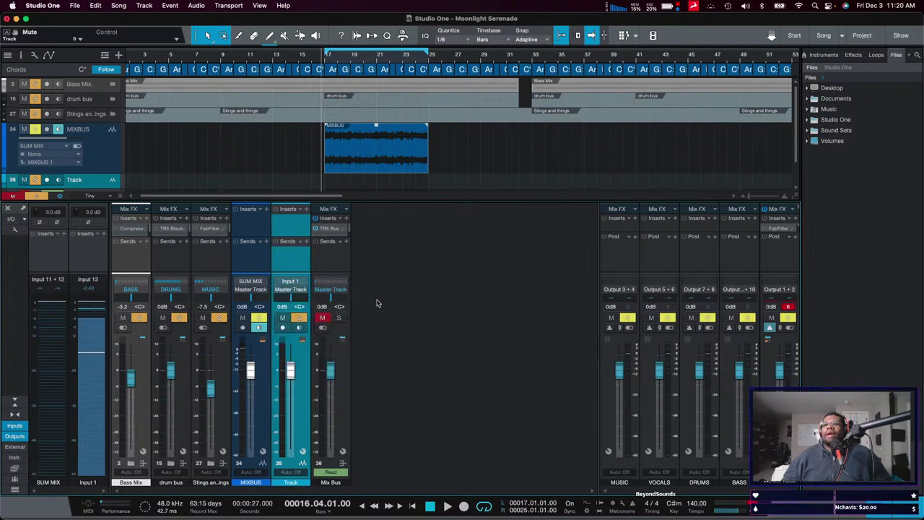
Test input monitoring and record arming on the Track channel, leaving both switched off.
{"action": "left_click", "coordinate": [297, 328]}
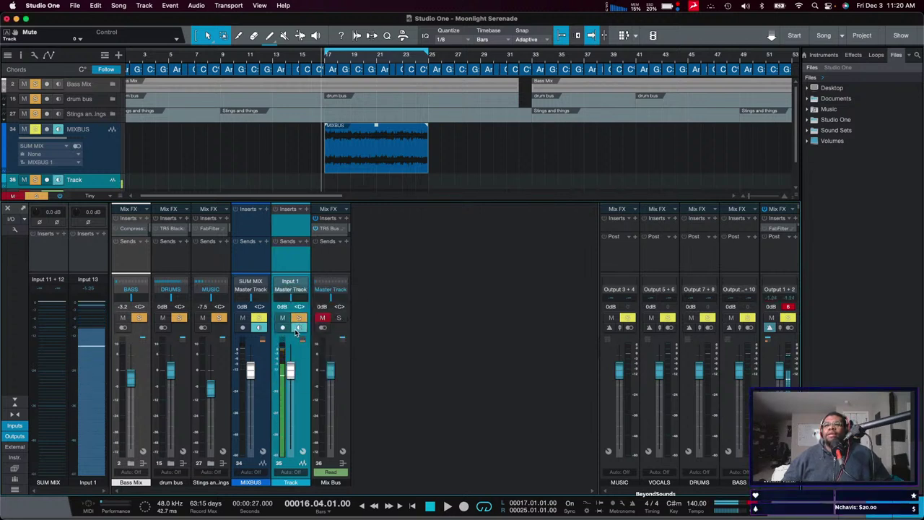
{"action": "left_click", "coordinate": [282, 328]}
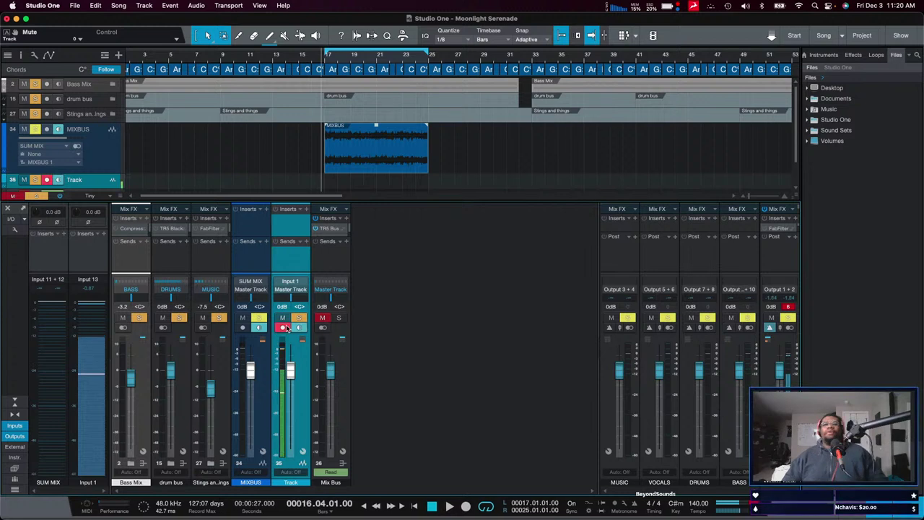
{"action": "left_click", "coordinate": [283, 328]}
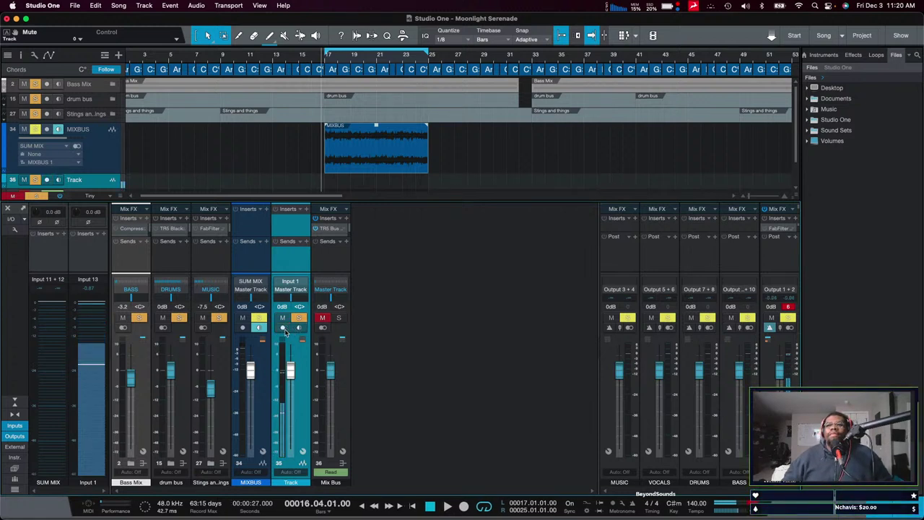
Enable Auto-expand selected channel in the console's visibility options.
{"action": "left_click", "coordinate": [8, 233]}
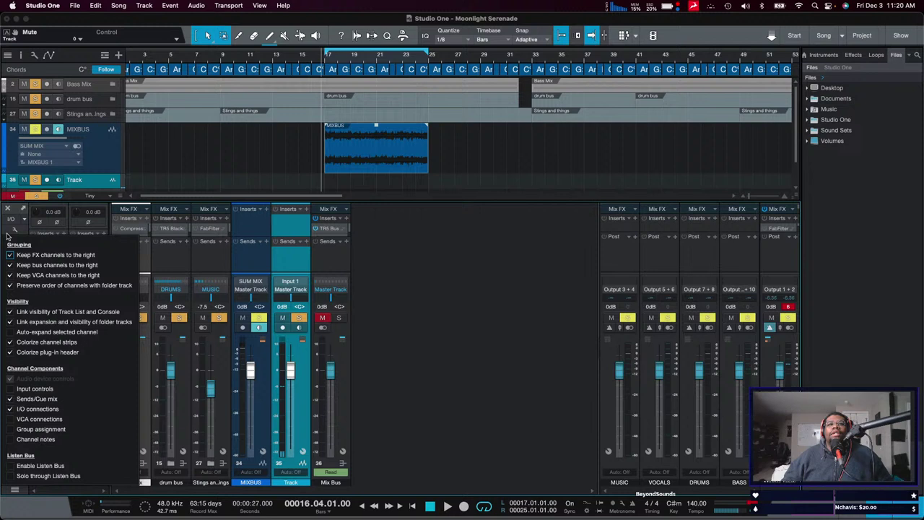
{"action": "left_click", "coordinate": [10, 333]}
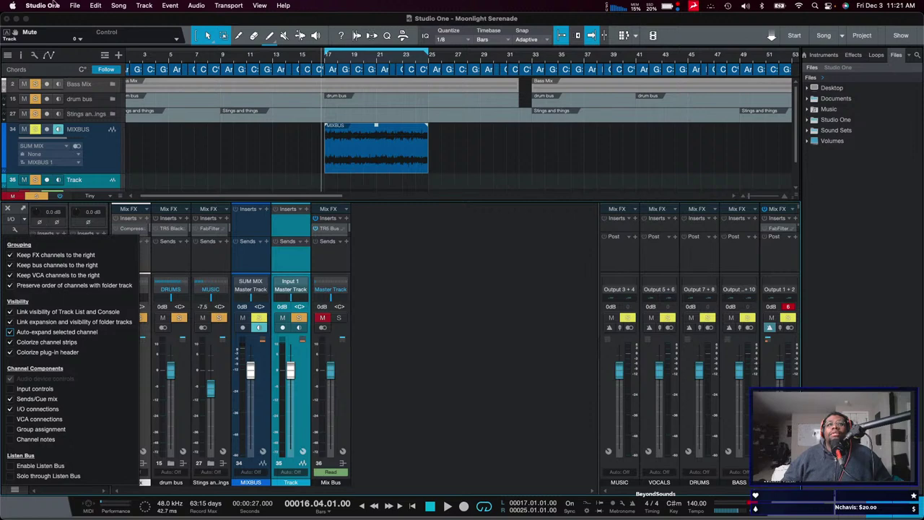
Examine the Audio Device, Processing, External Devices, Locations and General preferences for input monitoring options.
{"action": "left_click", "coordinate": [74, 5]}
{"action": "mouse_move", "coordinate": [43, 5]}
{"action": "left_click", "coordinate": [45, 36]}
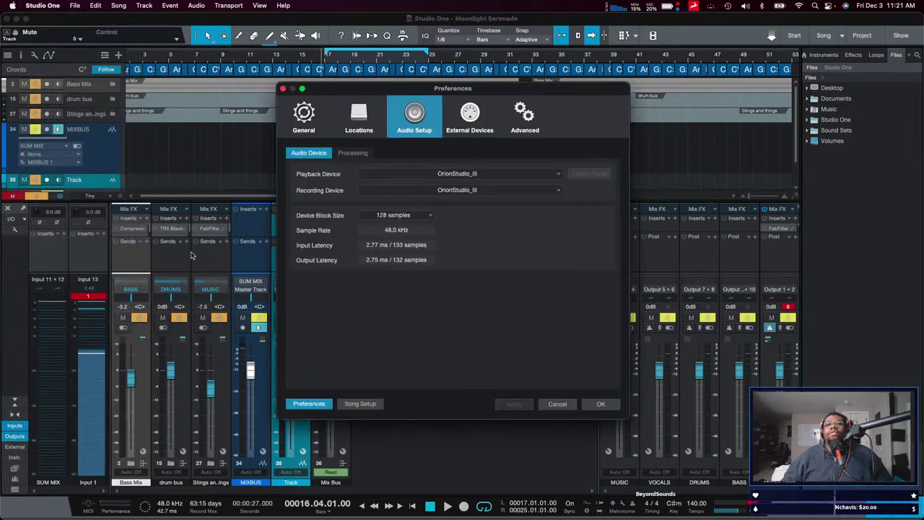
{"action": "left_click", "coordinate": [353, 152]}
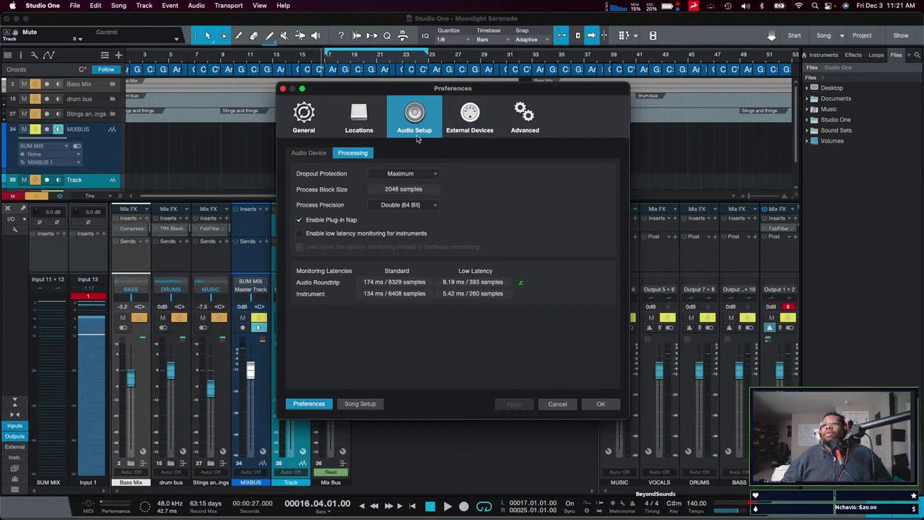
{"action": "left_click", "coordinate": [469, 116]}
{"action": "left_click", "coordinate": [373, 120]}
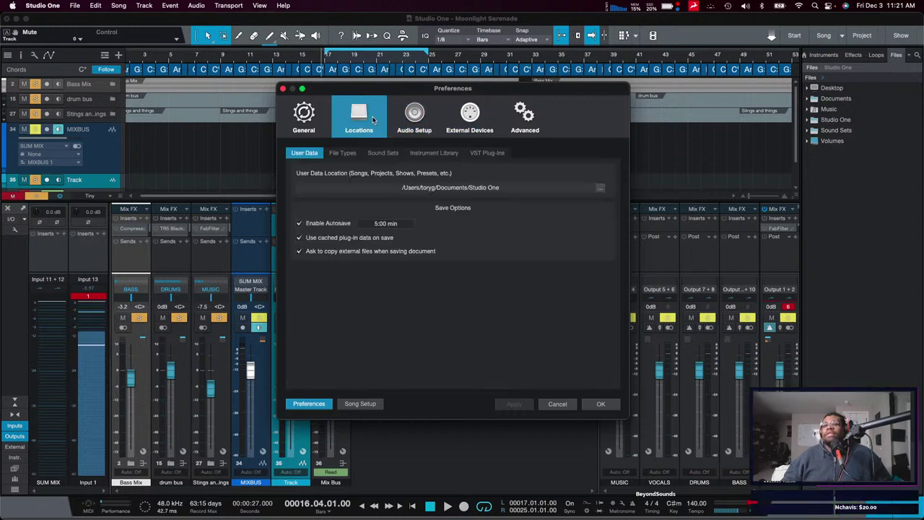
{"action": "left_click", "coordinate": [325, 133]}
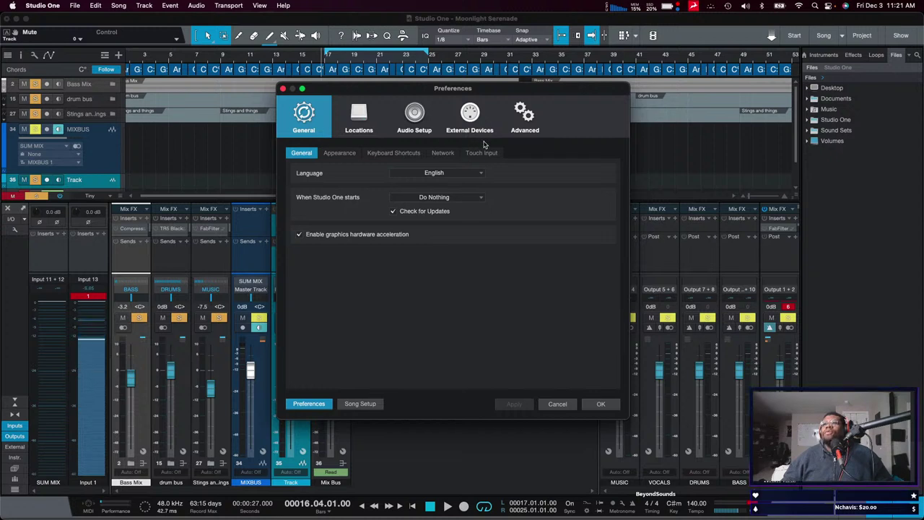
{"action": "left_click", "coordinate": [415, 122]}
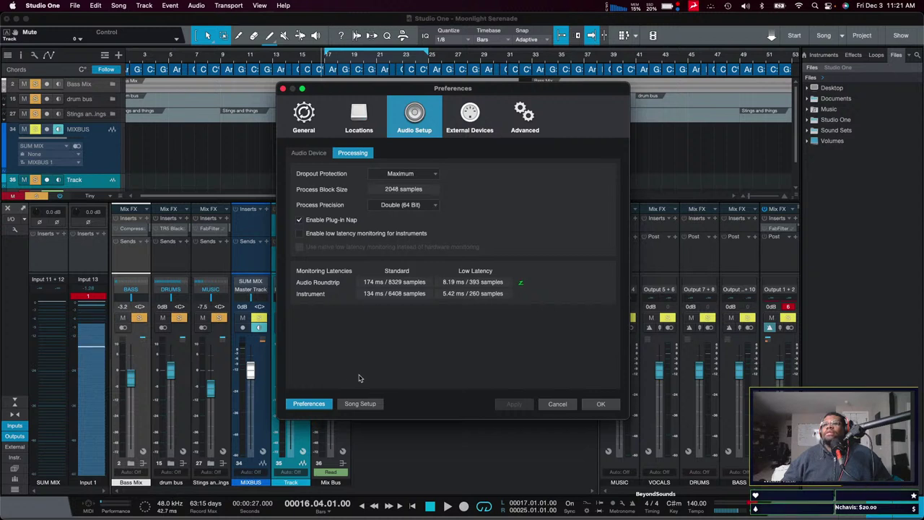
{"action": "left_click", "coordinate": [328, 153]}
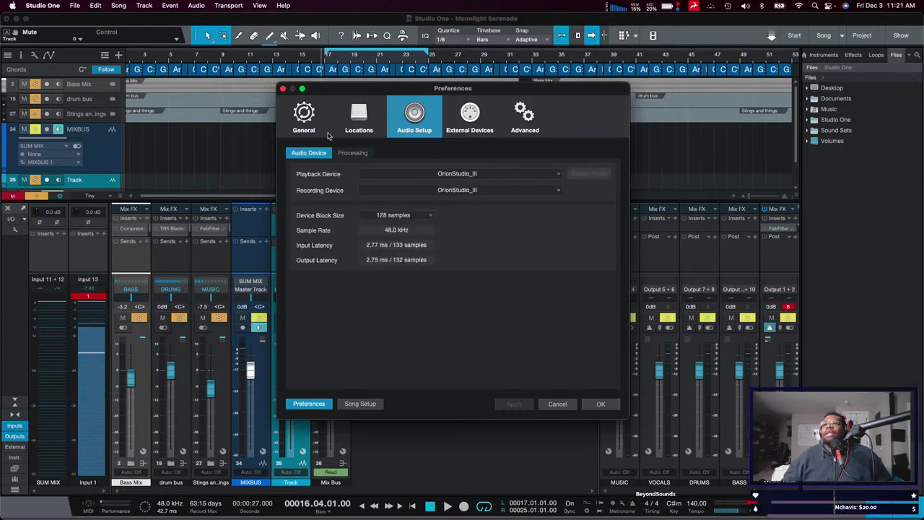
{"action": "left_click", "coordinate": [327, 135]}
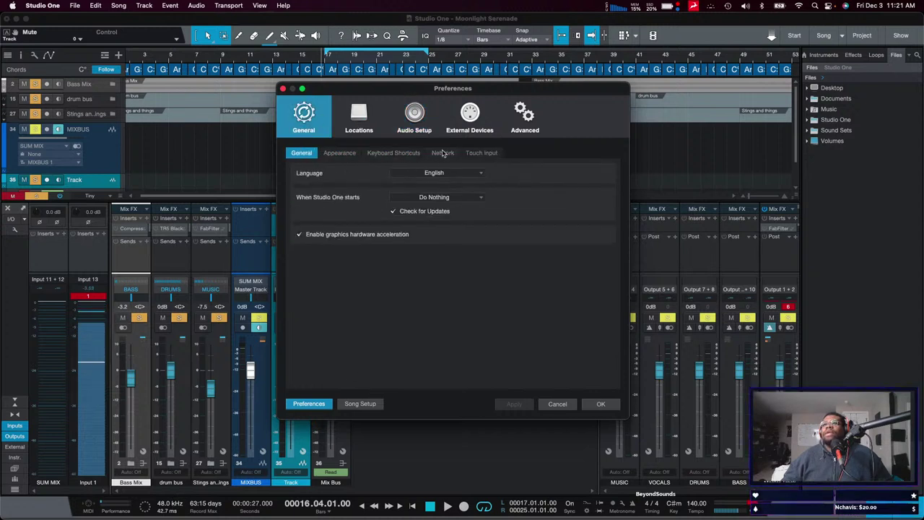
Examine the Advanced preferences for Editing, Automation, Audio and Console, and close them without changes.
{"action": "left_click", "coordinate": [470, 119]}
{"action": "left_click", "coordinate": [525, 124]}
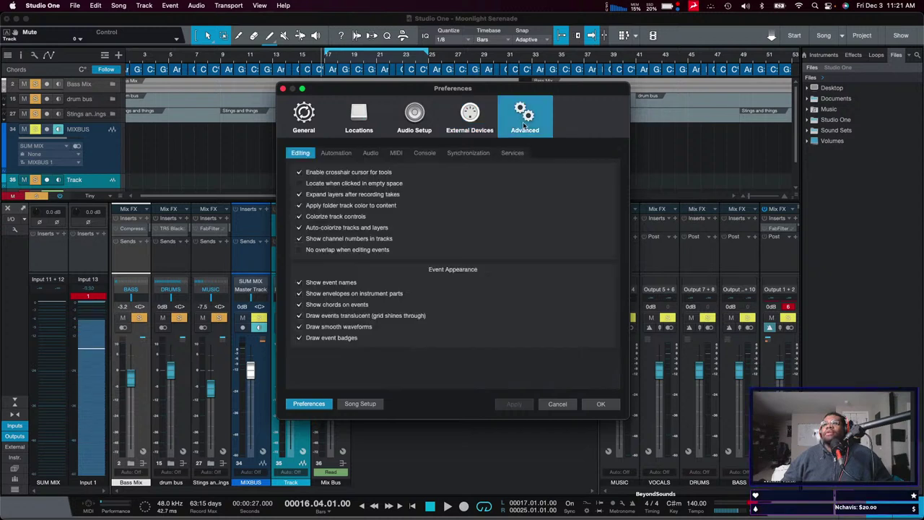
{"action": "left_click", "coordinate": [371, 156]}
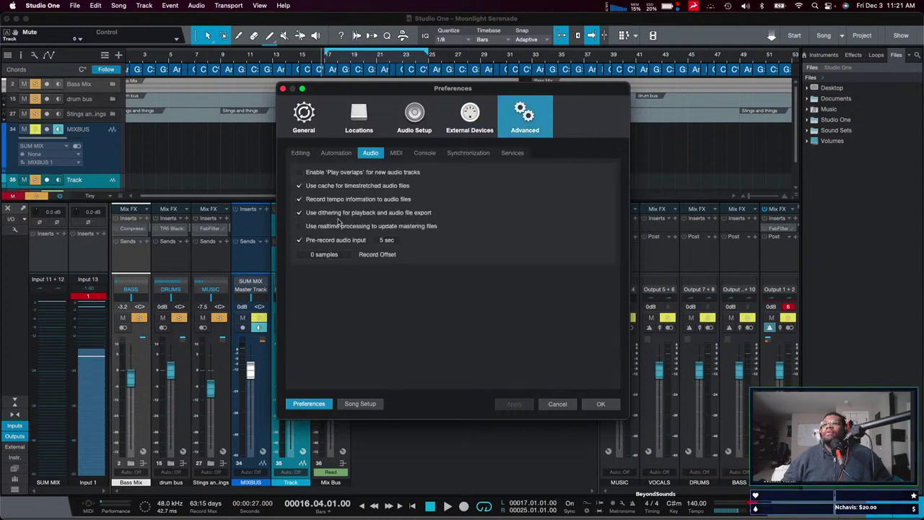
{"action": "left_click", "coordinate": [335, 153]}
{"action": "left_click", "coordinate": [301, 152]}
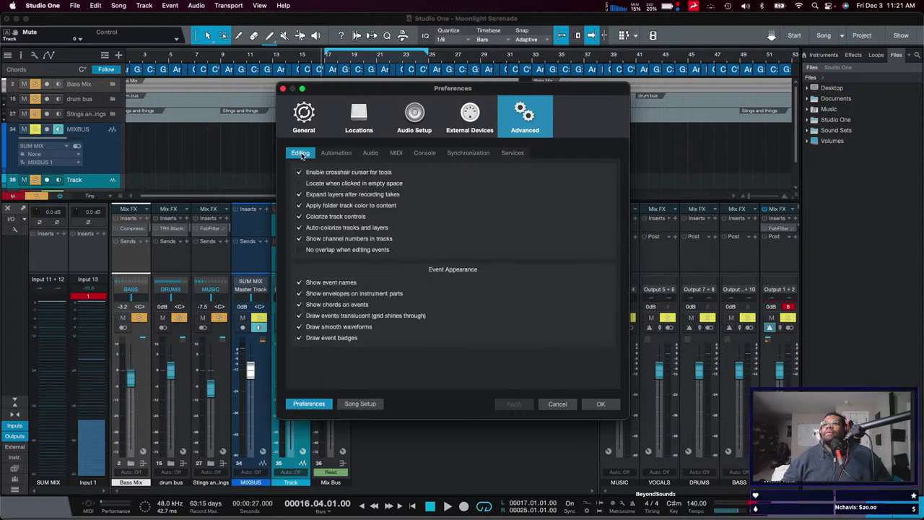
{"action": "left_click", "coordinate": [433, 158]}
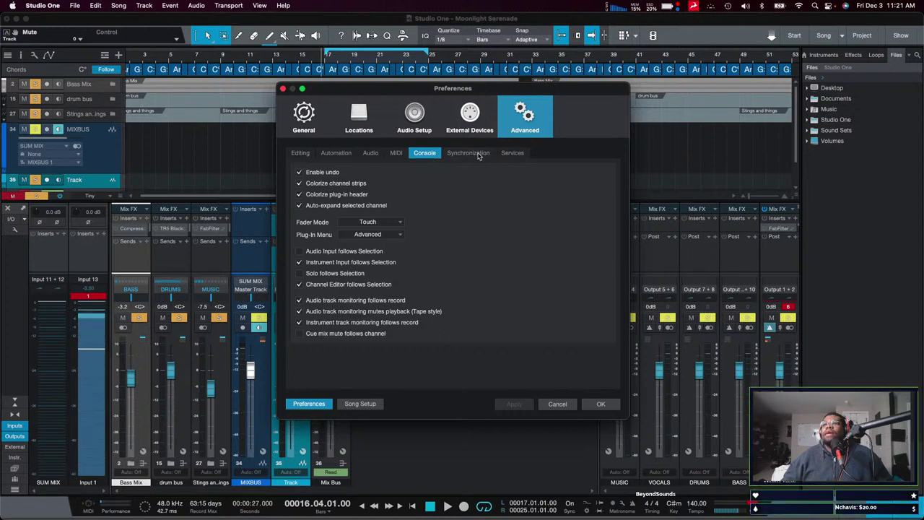
{"action": "left_click", "coordinate": [370, 154]}
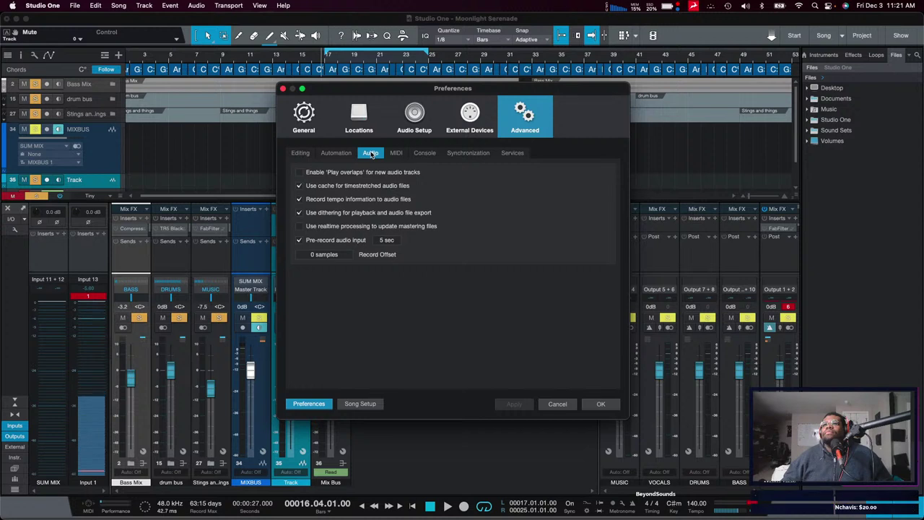
{"action": "left_click", "coordinate": [336, 153]}
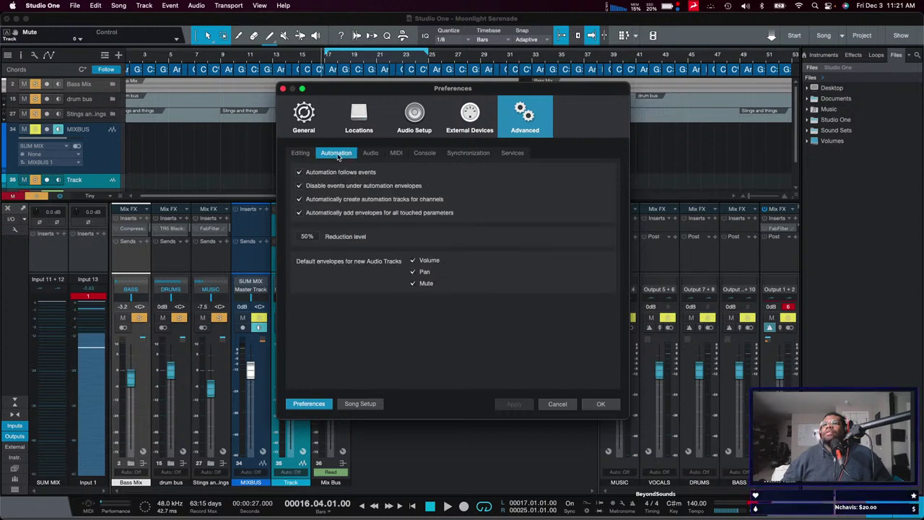
{"action": "left_click", "coordinate": [300, 153]}
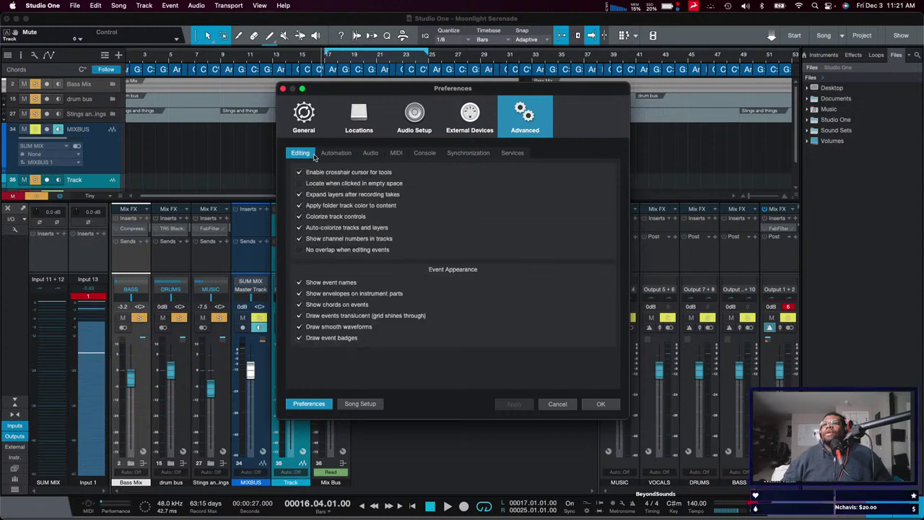
{"action": "left_click", "coordinate": [554, 405]}
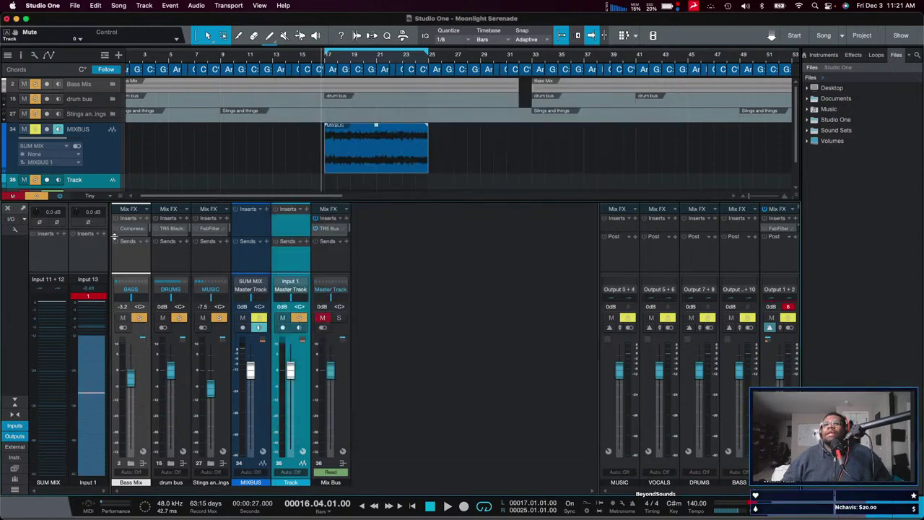
{"action": "left_click", "coordinate": [15, 229]}
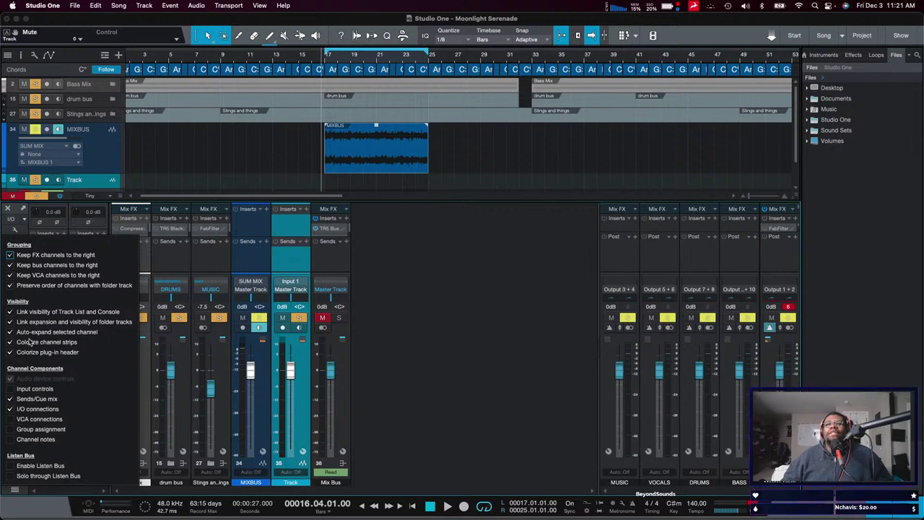
{"action": "left_click", "coordinate": [384, 296]}
{"action": "left_click", "coordinate": [23, 219]}
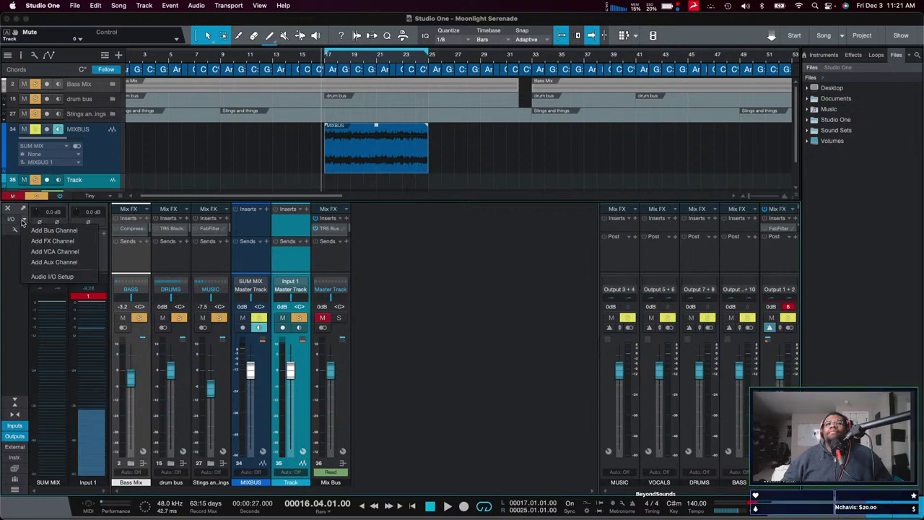
{"action": "key", "text": "Escape"}
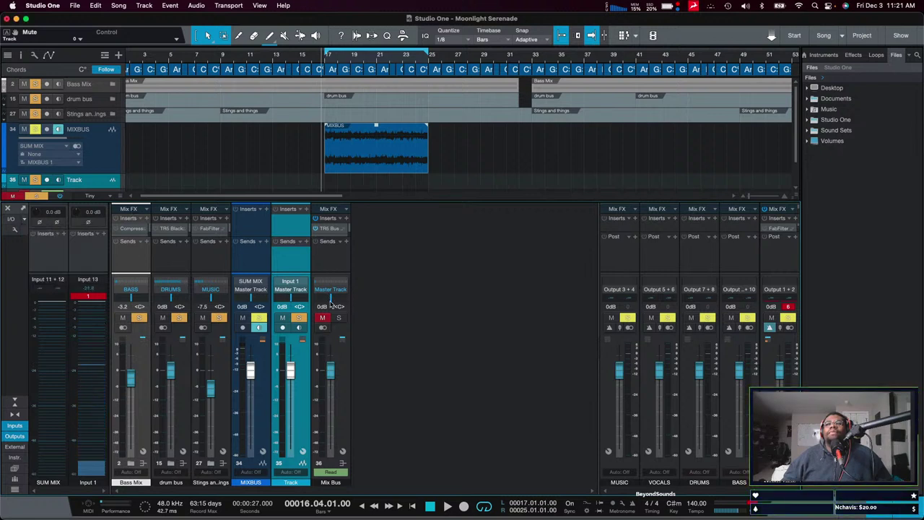
Arm the Track channel for recording, and in orionstudioiii mute the two PD70AFX assignments in the MIX CH1 row.
{"action": "left_click", "coordinate": [282, 328]}
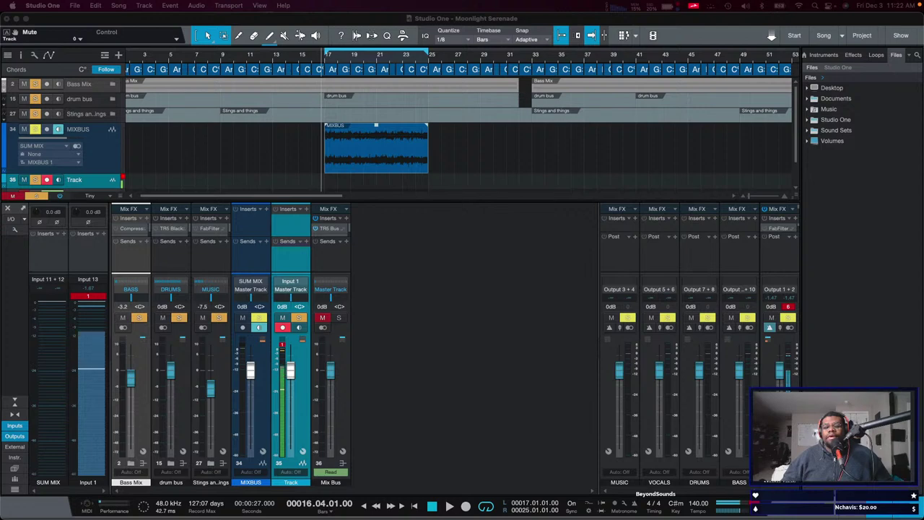
{"action": "key", "text": "super+Tab"}
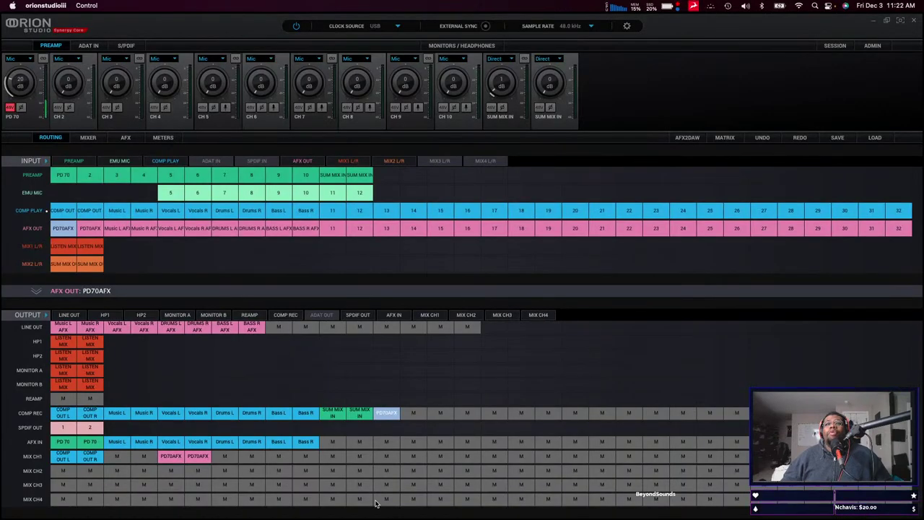
{"action": "left_click", "coordinate": [125, 138]}
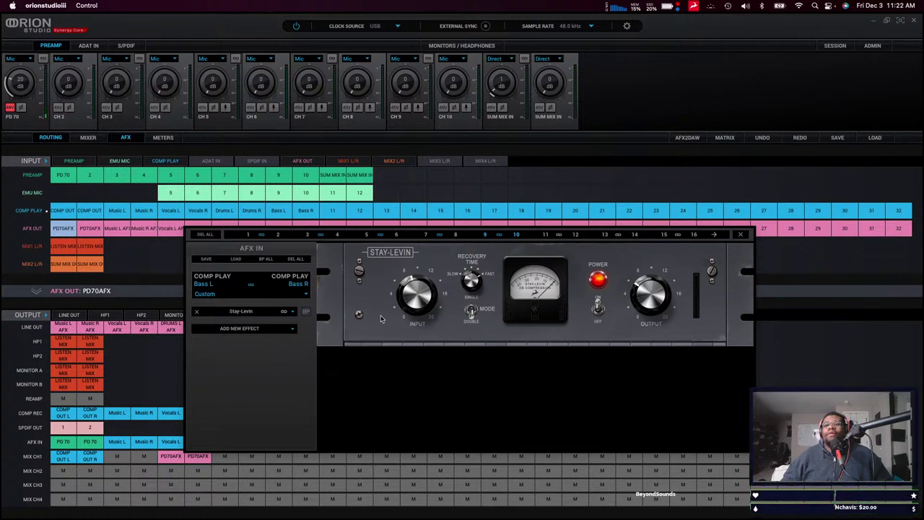
{"action": "left_click", "coordinate": [177, 459]}
{"action": "left_click", "coordinate": [193, 457]}
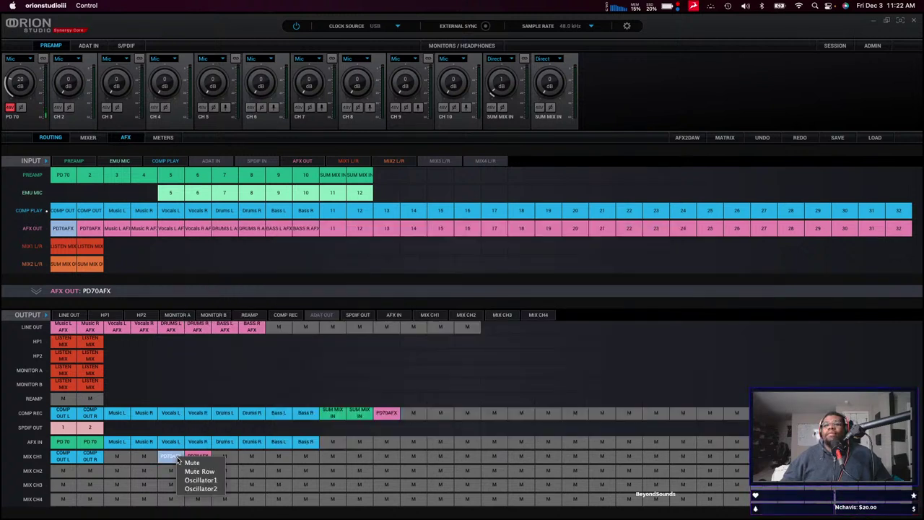
{"action": "left_click", "coordinate": [203, 466]}
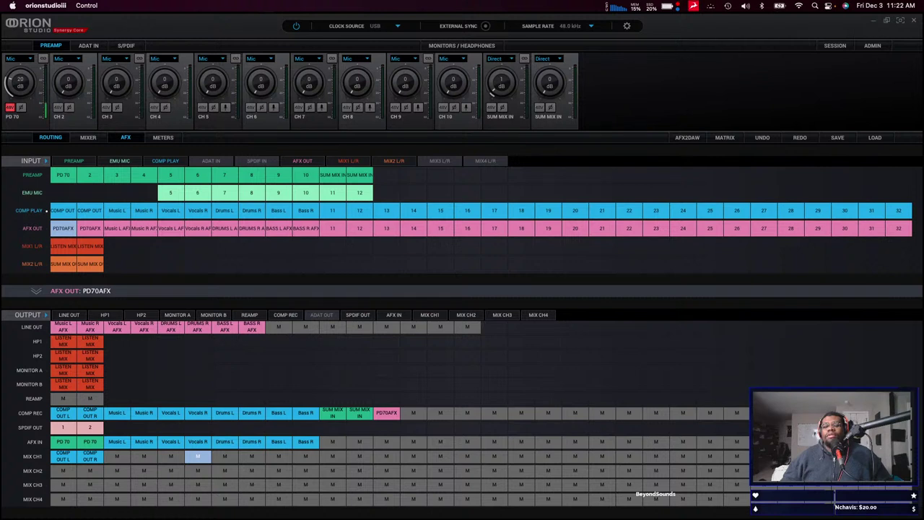
Inspect the PD 70 AFX chain, including PowerEx and Auto-Tune Synergy, with its effects window moved up over Studio One.
{"action": "left_click", "coordinate": [125, 137]}
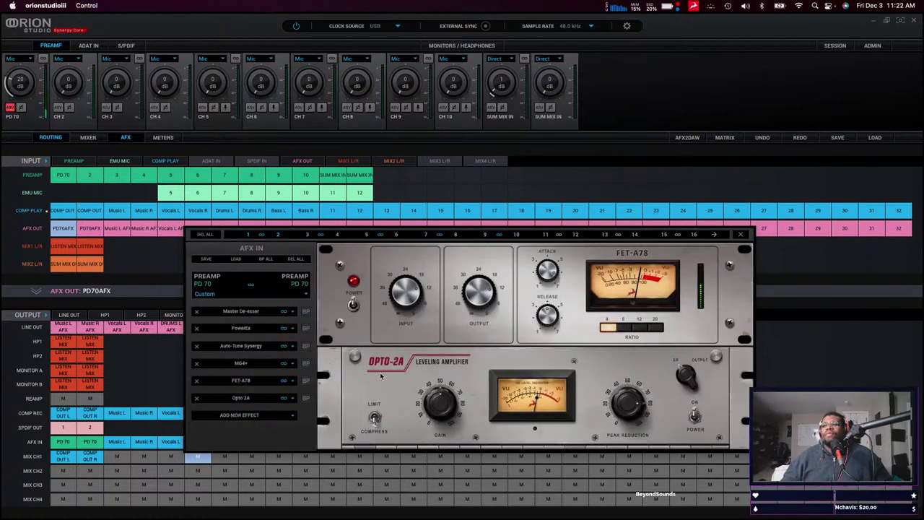
{"action": "left_click", "coordinate": [257, 348]}
{"action": "left_click", "coordinate": [255, 329]}
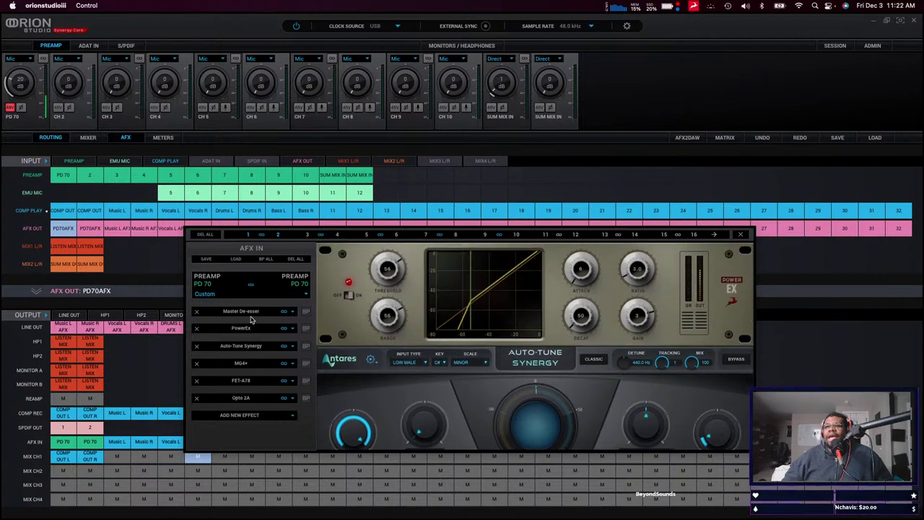
{"action": "left_click", "coordinate": [874, 21]}
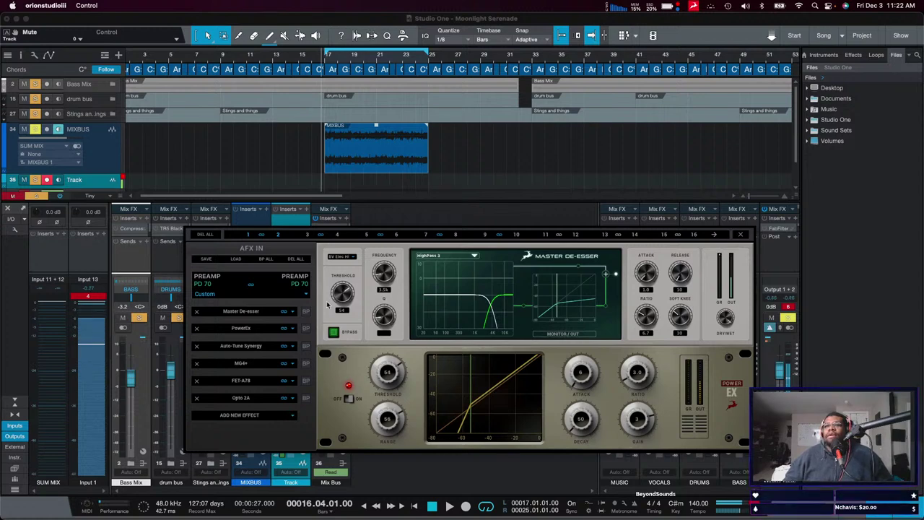
{"action": "left_click", "coordinate": [240, 346]}
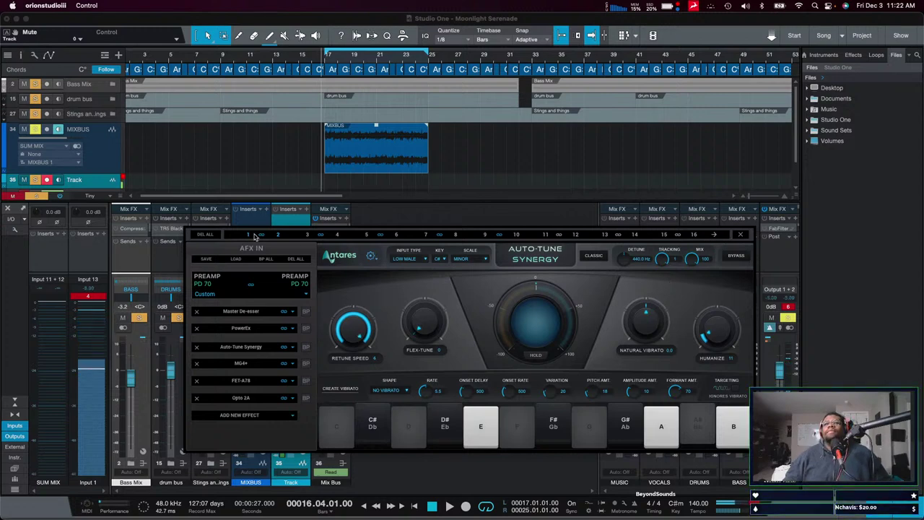
{"action": "left_click_drag", "start_coordinate": [334, 235], "coordinate": [393, 106]}
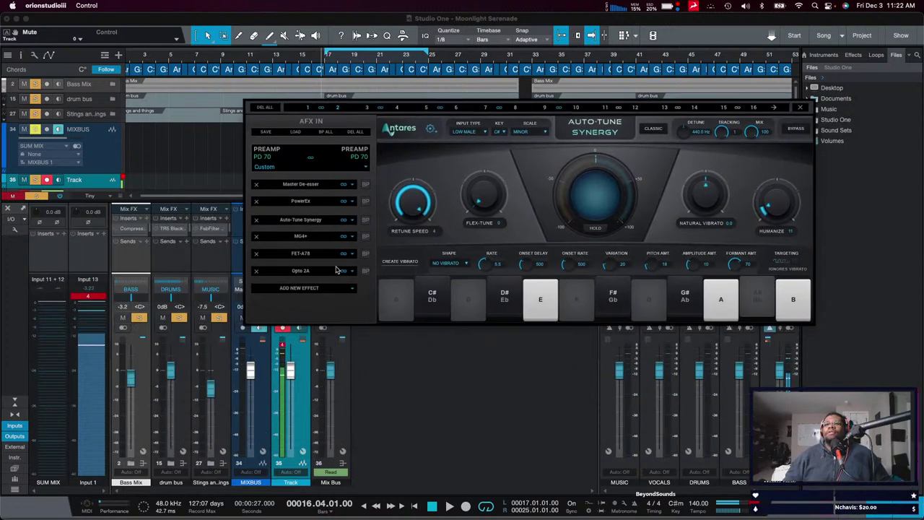
Record the effect-processed microphone onto Track alongside the MIXBUS clip, stopping after about bar 24.
{"action": "left_click", "coordinate": [283, 348]}
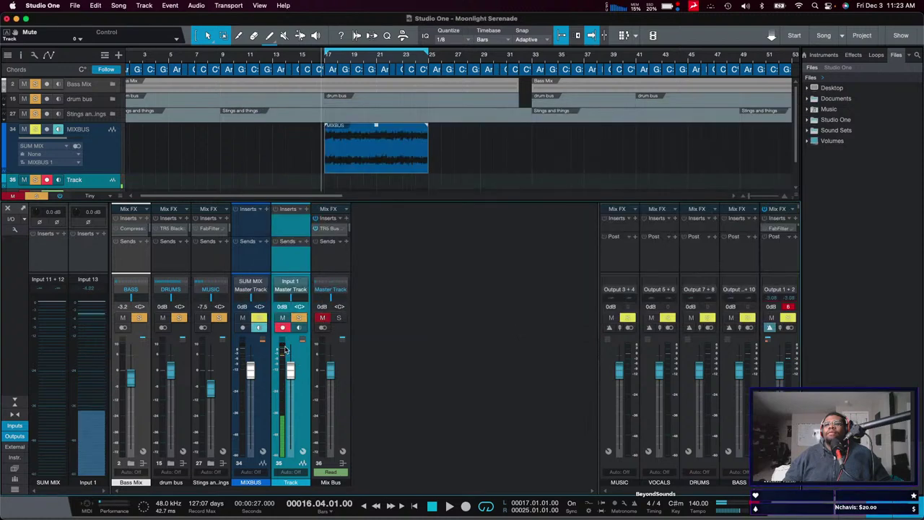
{"action": "left_click", "coordinate": [465, 506]}
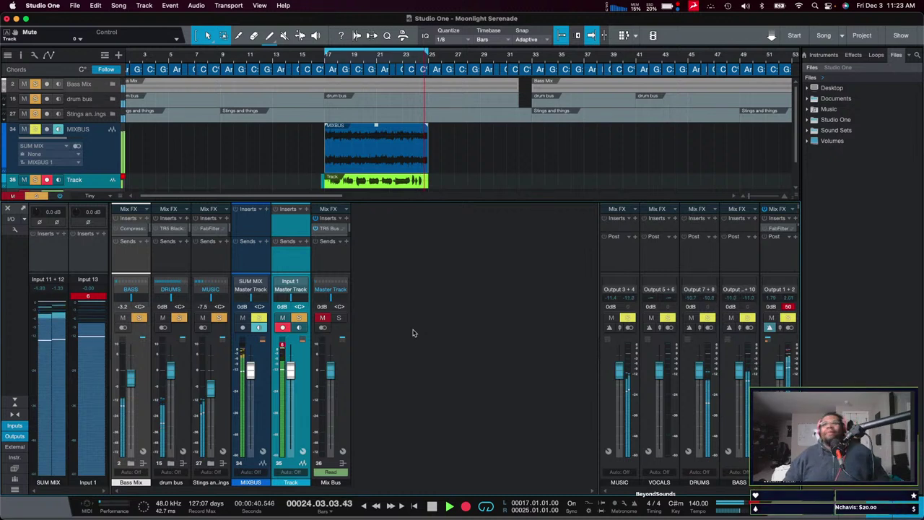
{"action": "key", "text": "space"}
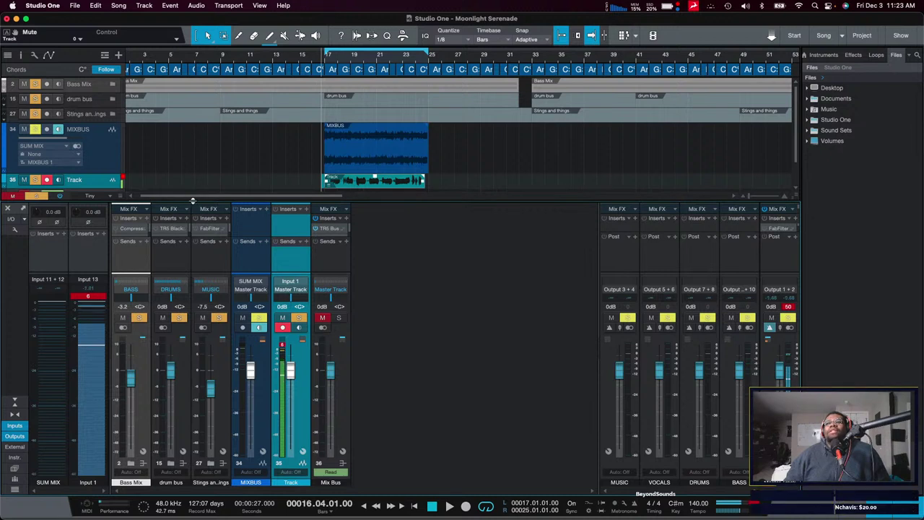
Enlarge the arrangement area and the Track lane, and play back the new microphone take.
{"action": "left_click_drag", "start_coordinate": [193, 201], "coordinate": [193, 246]}
{"action": "left_click_drag", "start_coordinate": [92, 187], "coordinate": [92, 217]}
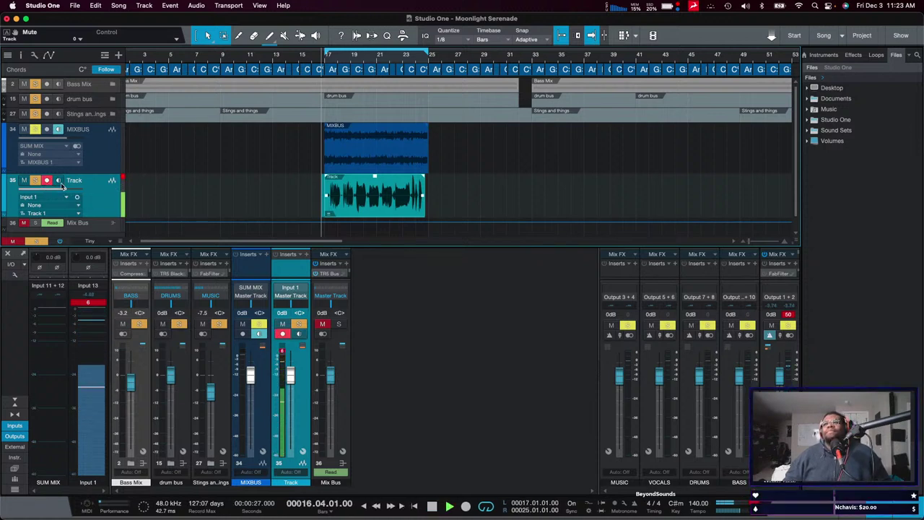
{"action": "key", "text": "space"}
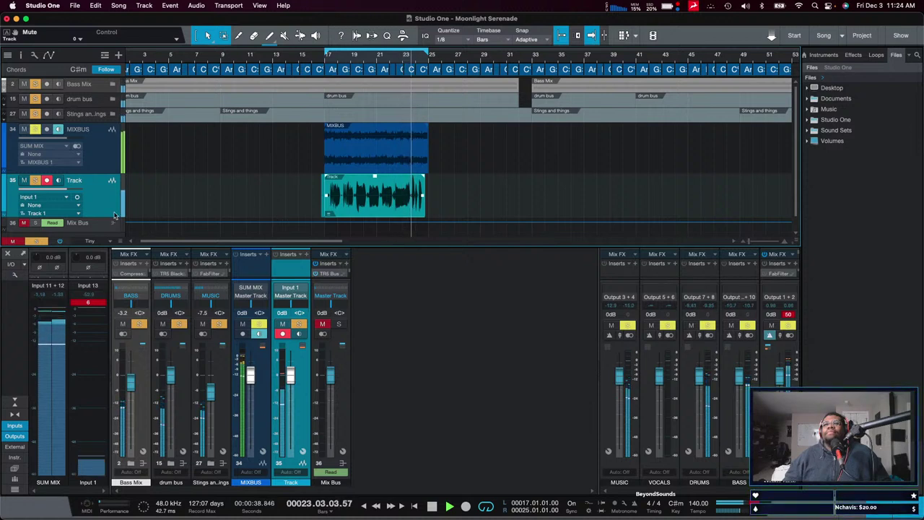
{"action": "key", "text": "space"}
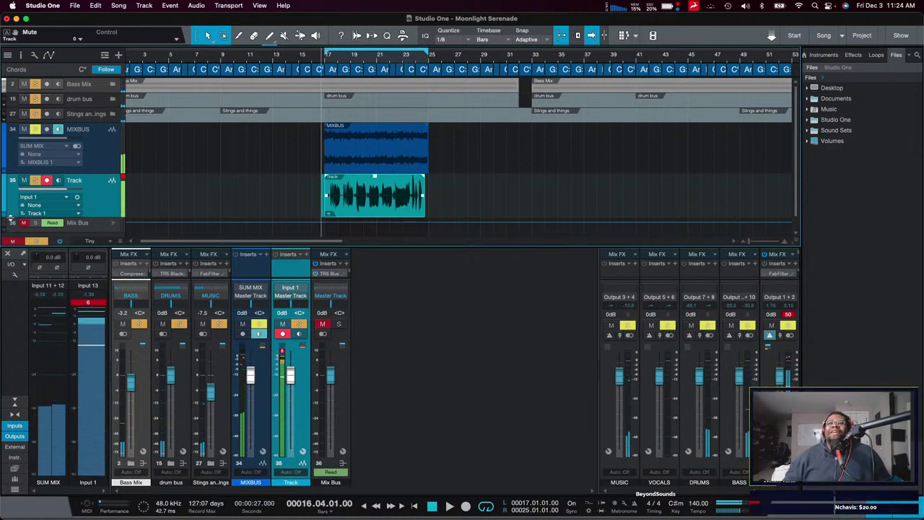
Show the automation lanes and add one stereo audio track below the recorded Track, with SUM MIX as input and Master Track as output.
{"action": "key", "text": "a"}
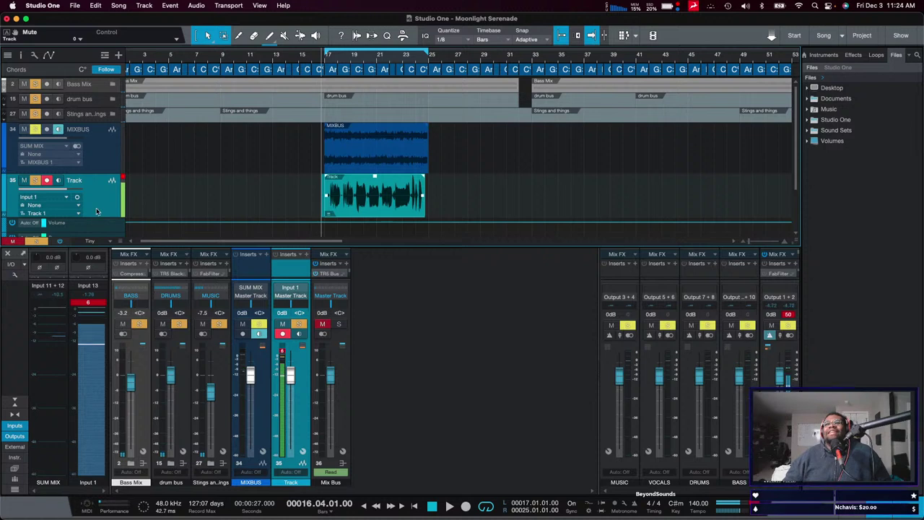
{"action": "scroll", "coordinate": [96, 210], "scroll_direction": "down", "scroll_amount": 2}
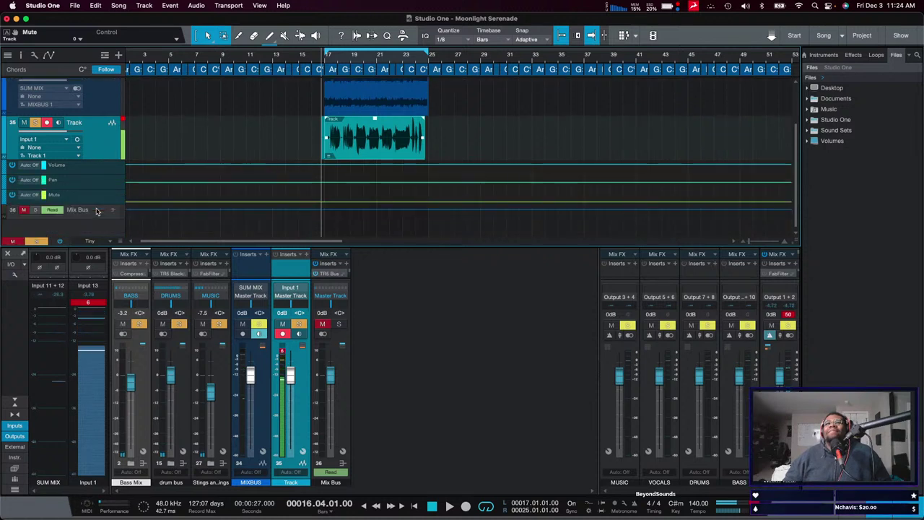
{"action": "right_click", "coordinate": [106, 159]}
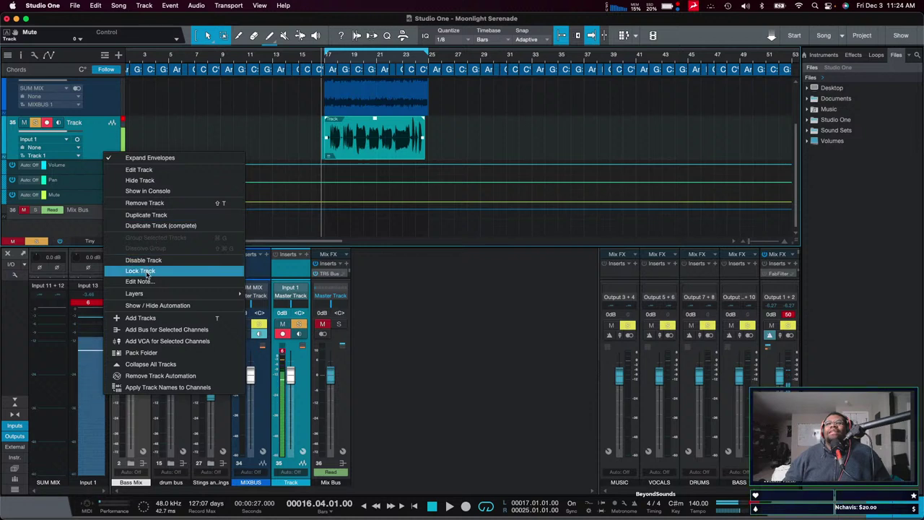
{"action": "mouse_move", "coordinate": [235, 293]}
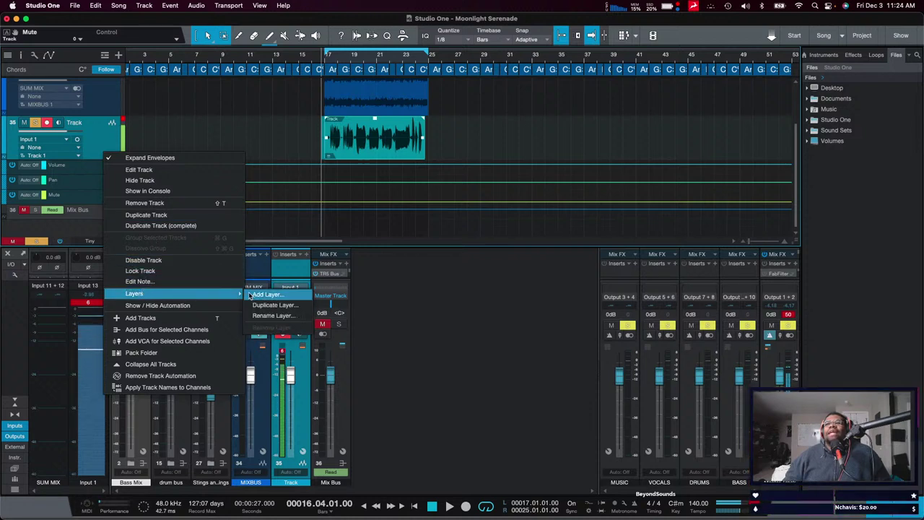
{"action": "left_click", "coordinate": [180, 318]}
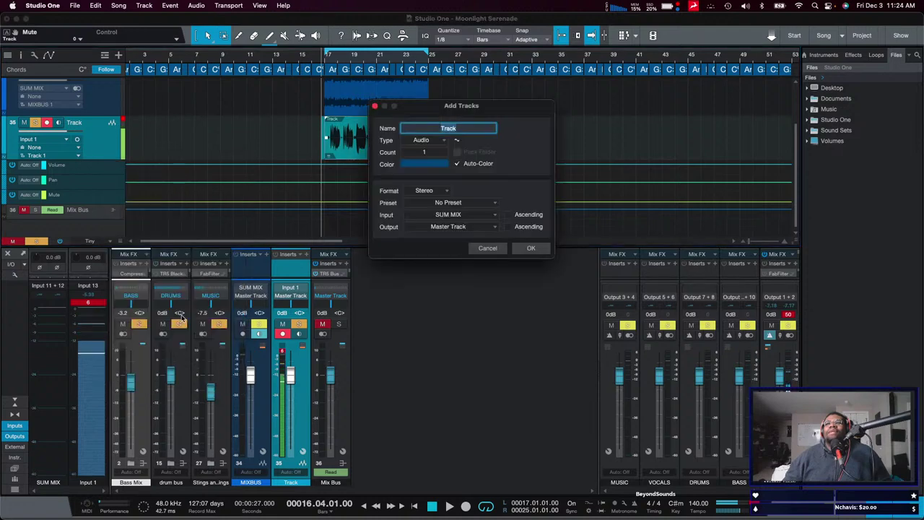
{"action": "left_click", "coordinate": [514, 249]}
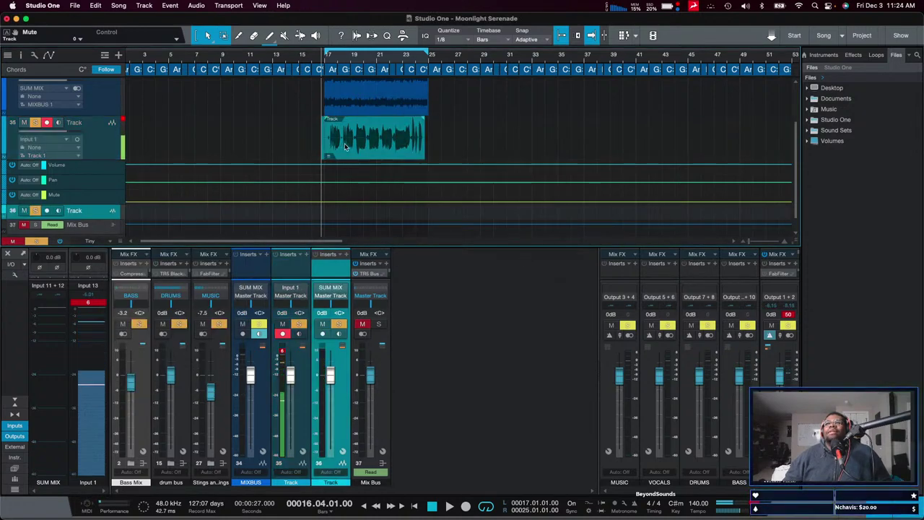
Move the recorded clip to the new track, extend the leftover clip on the original Track past bar 25, and hide the automation lanes.
{"action": "left_click_drag", "start_coordinate": [387, 145], "coordinate": [387, 211]}
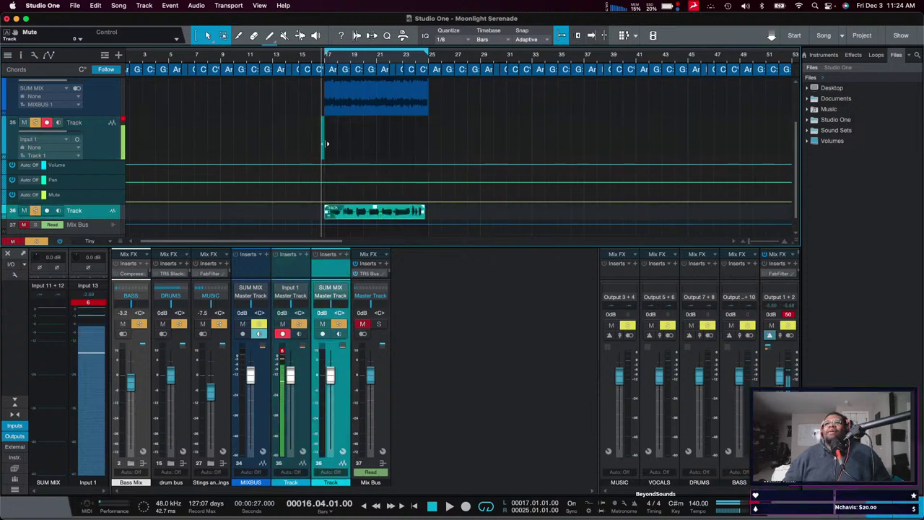
{"action": "left_click_drag", "start_coordinate": [326, 143], "coordinate": [431, 142]}
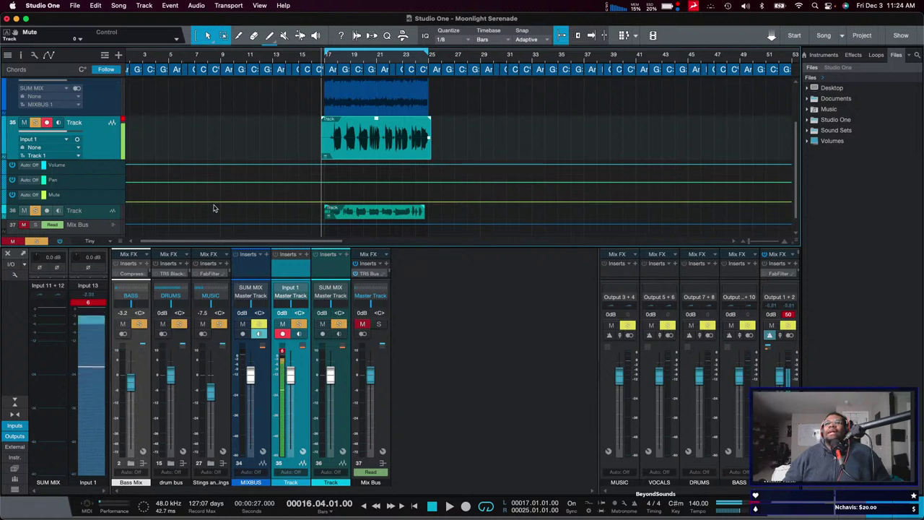
{"action": "key", "text": "a"}
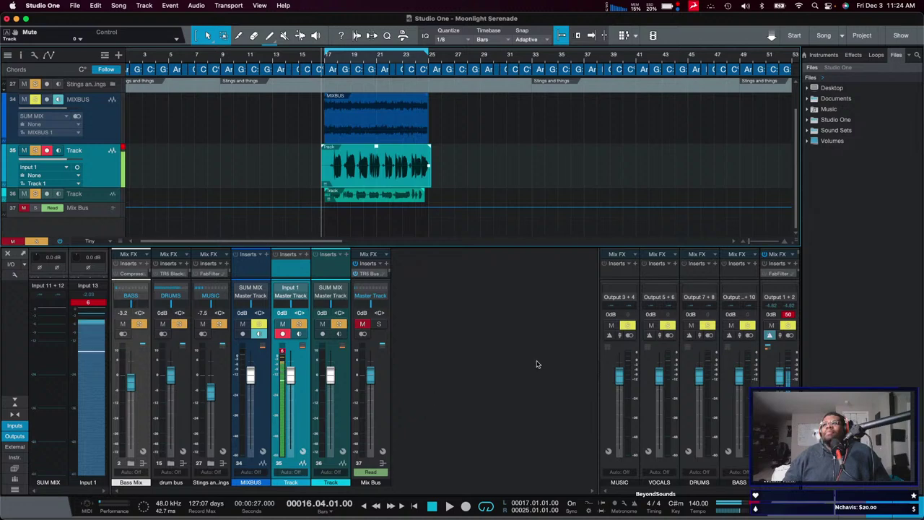
Insert the AFX2DAW-MONO plug-in on the original Track channel and move its window up over the arrangement.
{"action": "left_click", "coordinate": [307, 257]}
{"action": "type", "text": "A"}
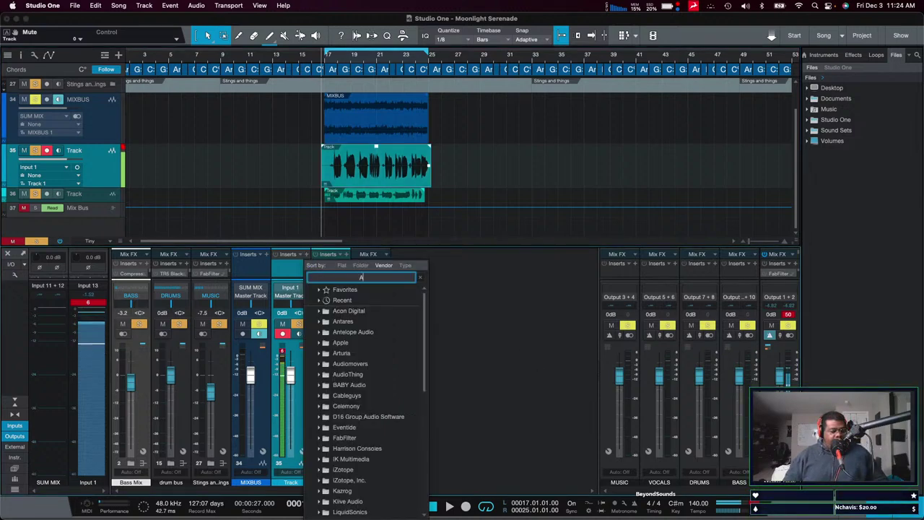
{"action": "type", "text": "FX"}
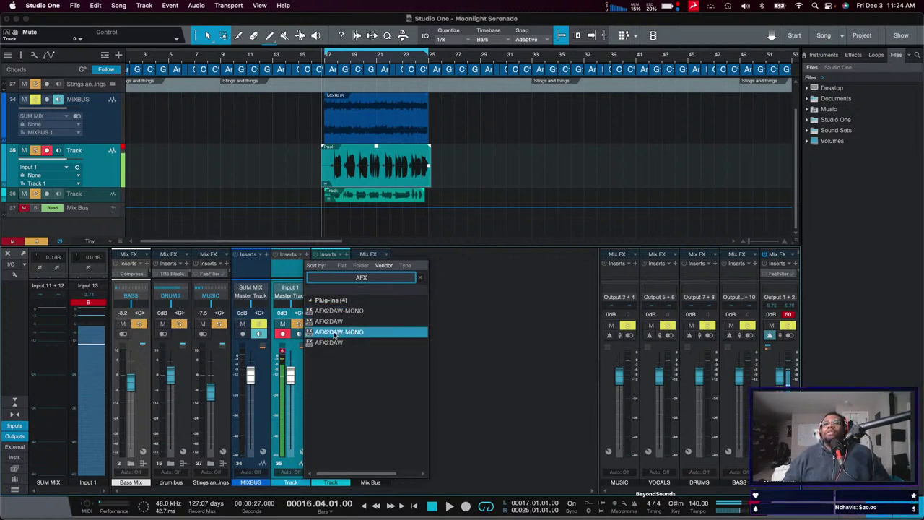
{"action": "left_click", "coordinate": [334, 332]}
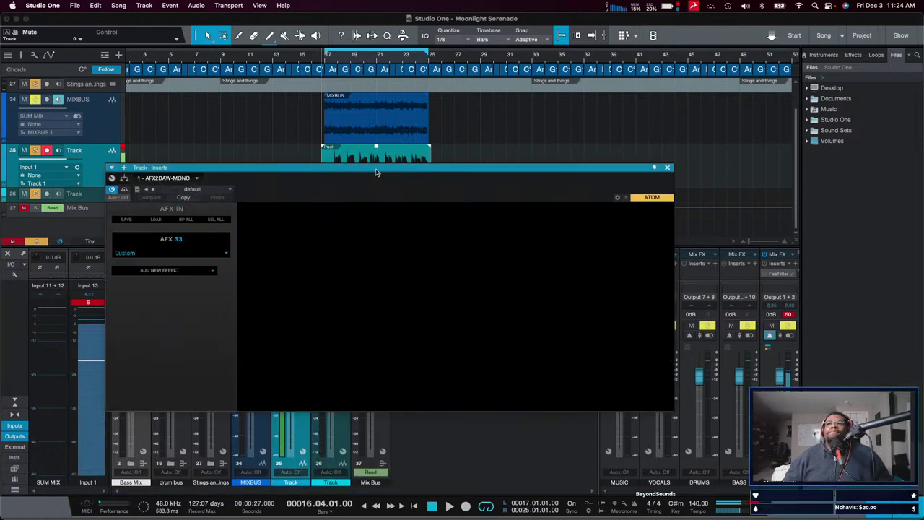
{"action": "left_click_drag", "start_coordinate": [376, 171], "coordinate": [540, 148]}
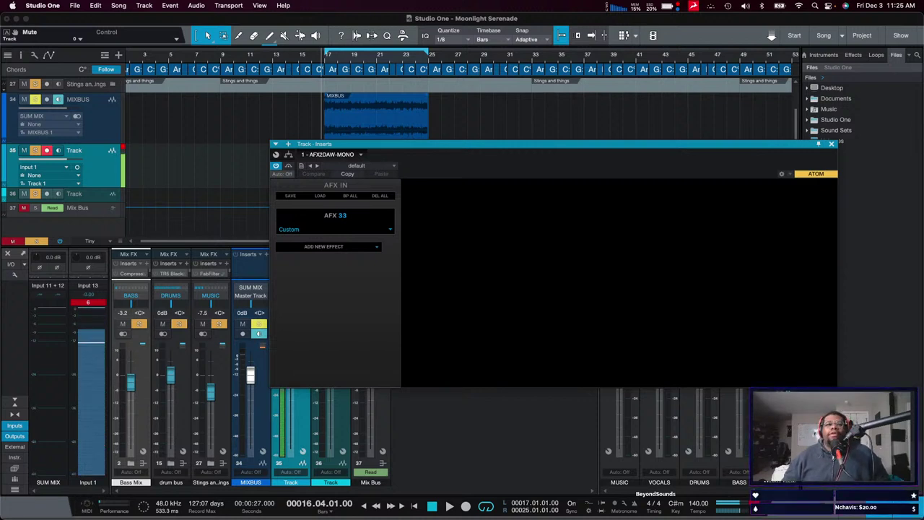
{"action": "left_click_drag", "start_coordinate": [476, 147], "coordinate": [544, 54]}
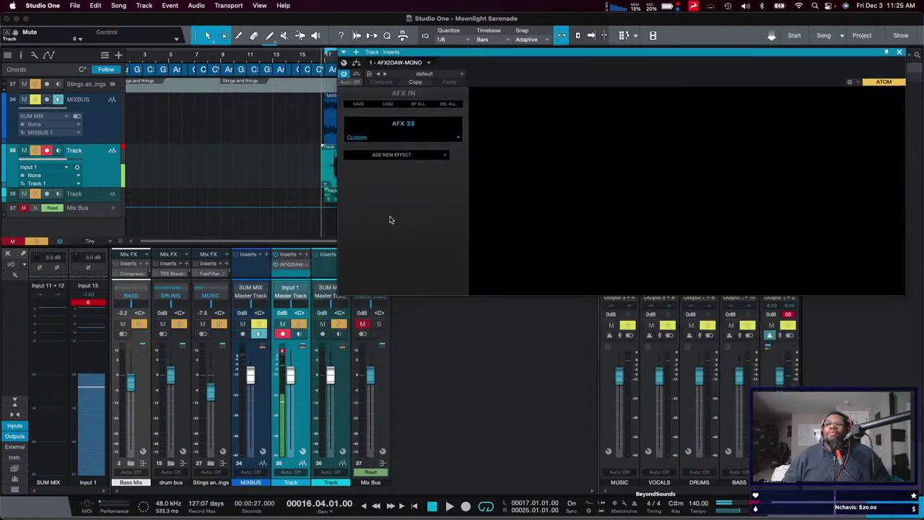
Disarm the original Track, mute the newly added track, and reopen the AFX2DAW-MONO insert's window.
{"action": "left_click", "coordinate": [282, 335]}
{"action": "key", "text": "super+w"}
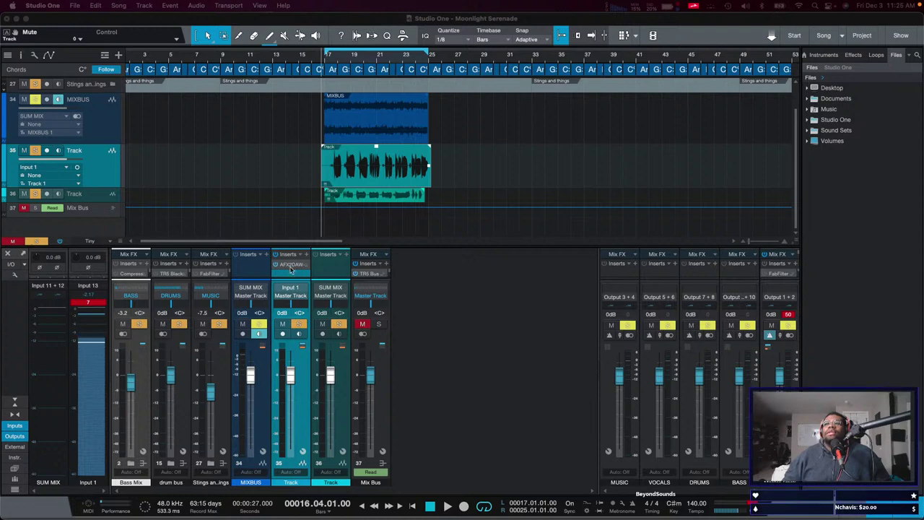
{"action": "left_click", "coordinate": [338, 324]}
{"action": "right_click", "coordinate": [300, 266]}
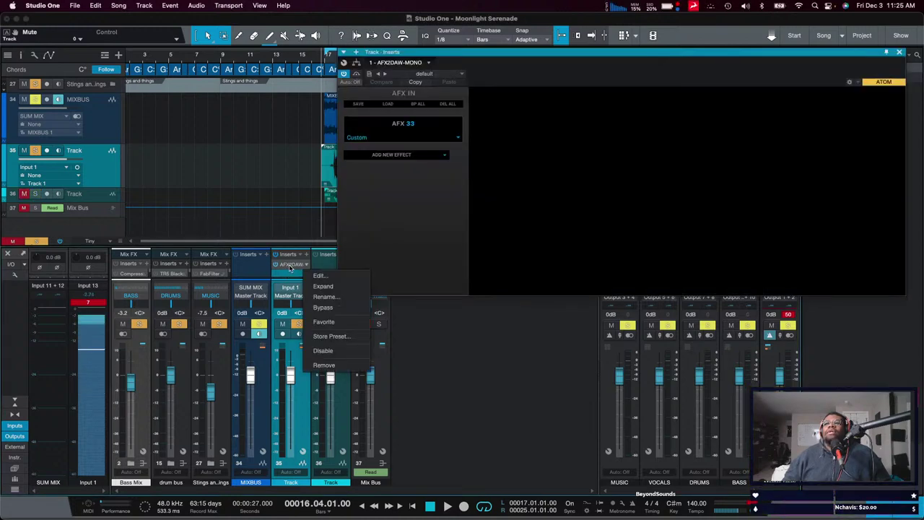
{"action": "left_click", "coordinate": [299, 265]}
{"action": "left_click", "coordinate": [300, 265]}
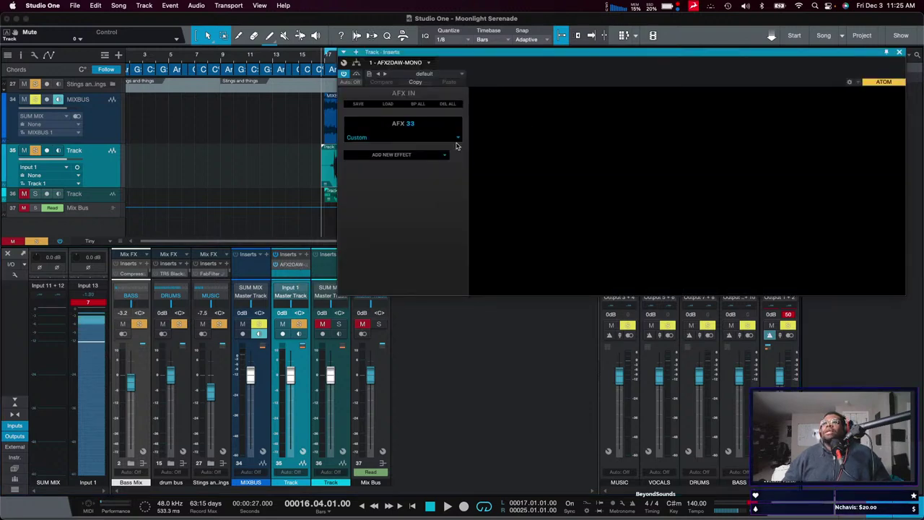
Add the VEQ-1A vintage EQ to the AFX2DAW-MONO chain and move the plug-in window below the clips.
{"action": "left_click", "coordinate": [432, 156]}
{"action": "mouse_move", "coordinate": [469, 186]}
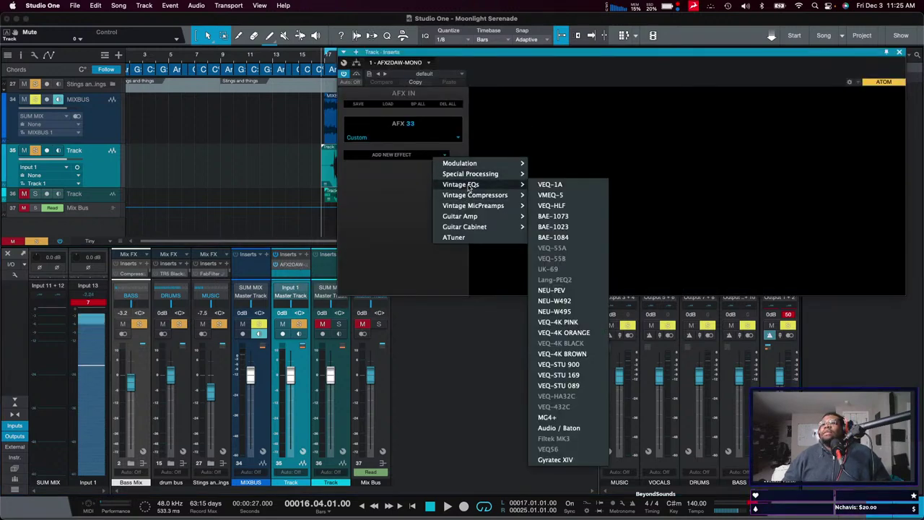
{"action": "left_click", "coordinate": [579, 186]}
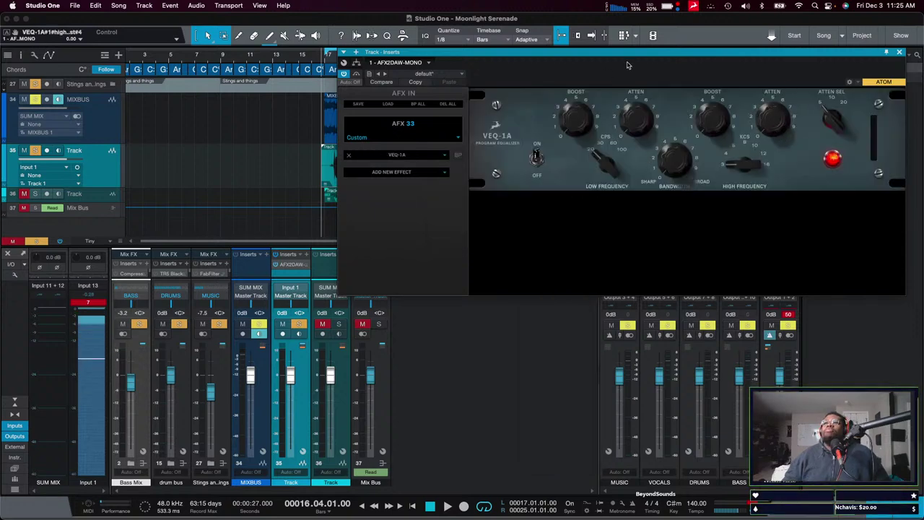
{"action": "left_click_drag", "start_coordinate": [604, 55], "coordinate": [412, 238]}
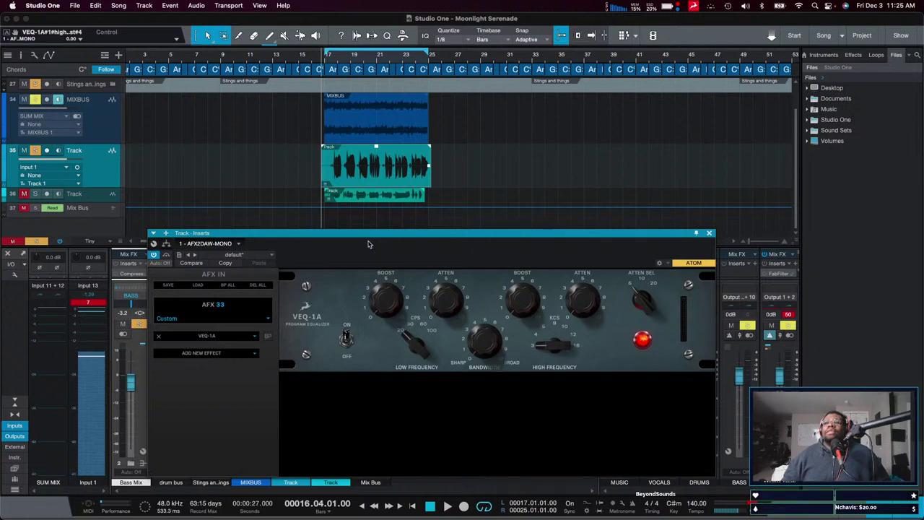
Clear the Input 1 clip indicator, then check the General song setup and close it without changes.
{"action": "left_click", "coordinate": [85, 306]}
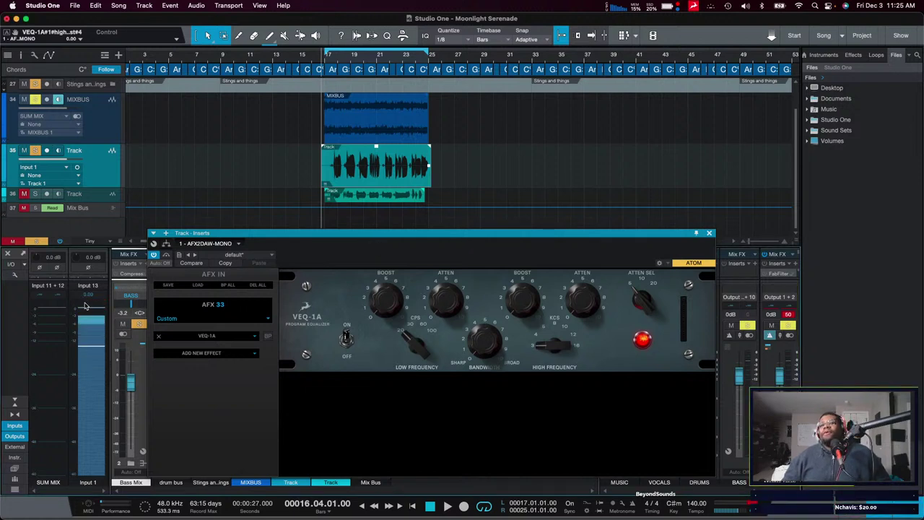
{"action": "left_click", "coordinate": [163, 511]}
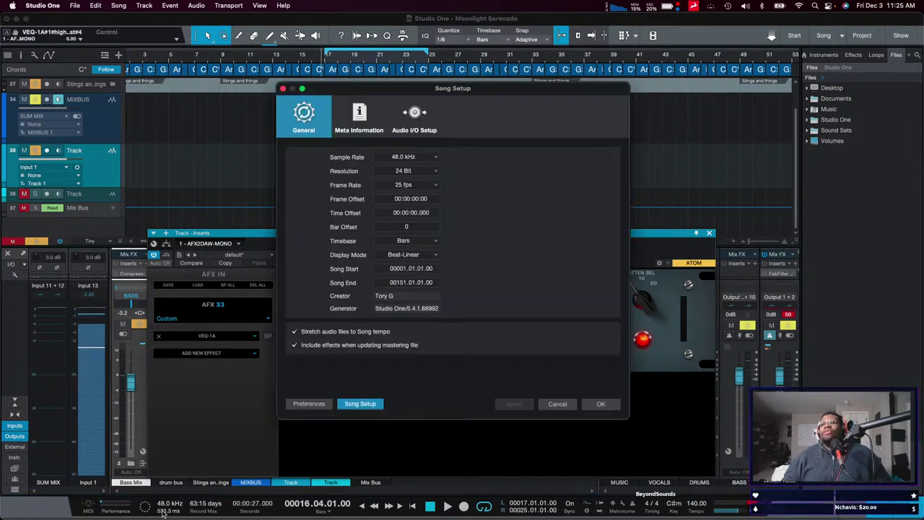
{"action": "left_click", "coordinate": [570, 404]}
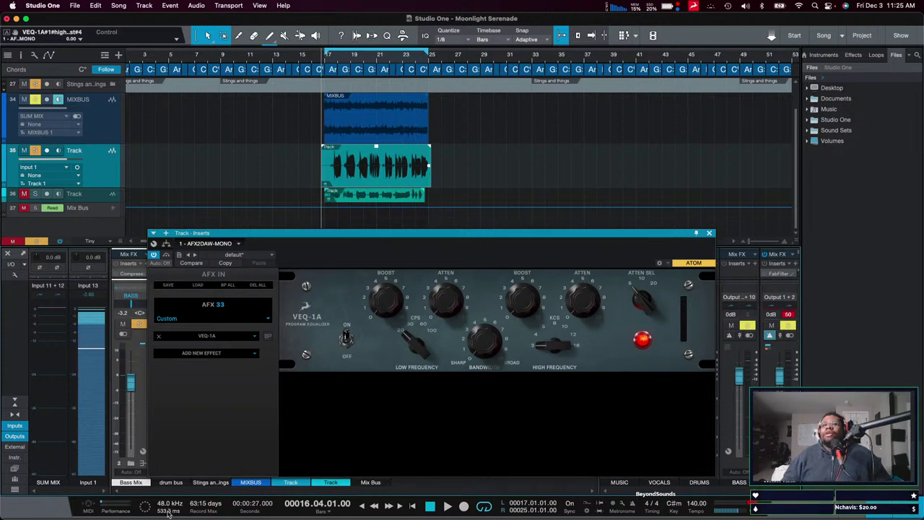
Examine the AFX2DAW-MONO entry in the Performance Monitor with devices sorted by CPU load, and bring the plug-in window forward.
{"action": "left_click", "coordinate": [103, 509]}
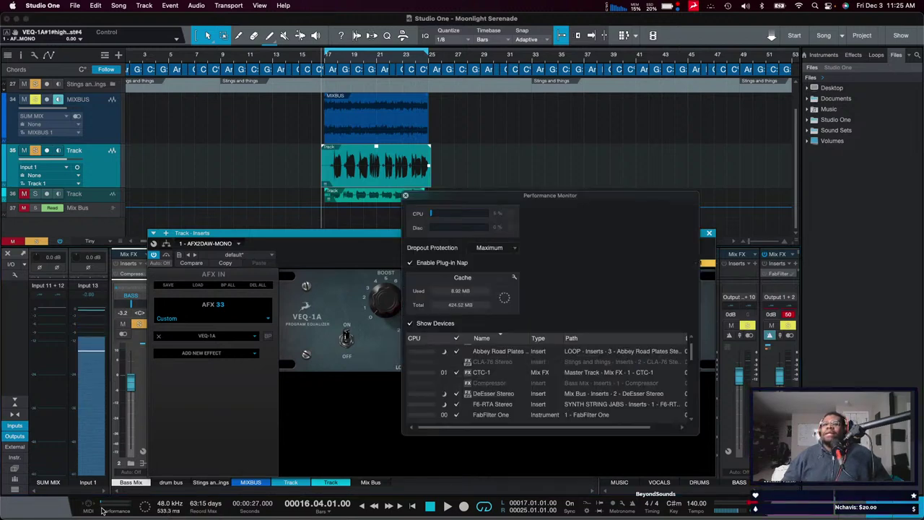
{"action": "left_click", "coordinate": [416, 338]}
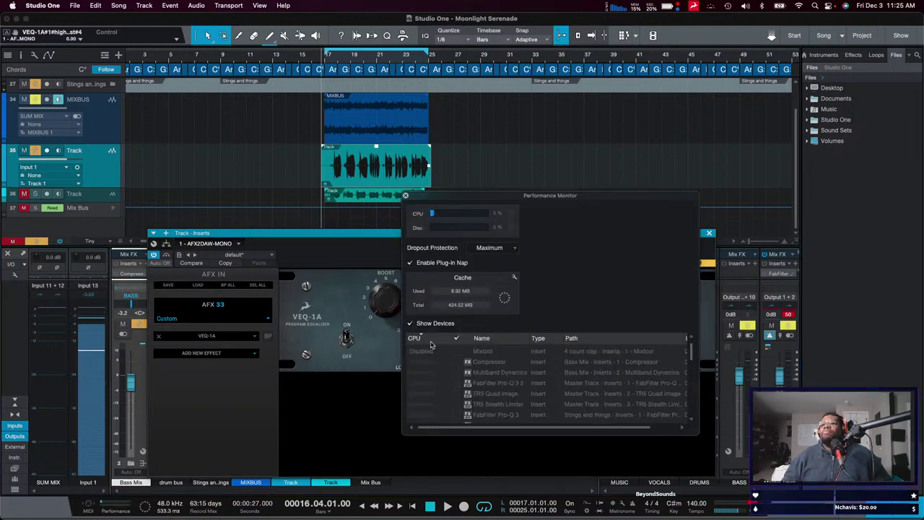
{"action": "left_click", "coordinate": [423, 339]}
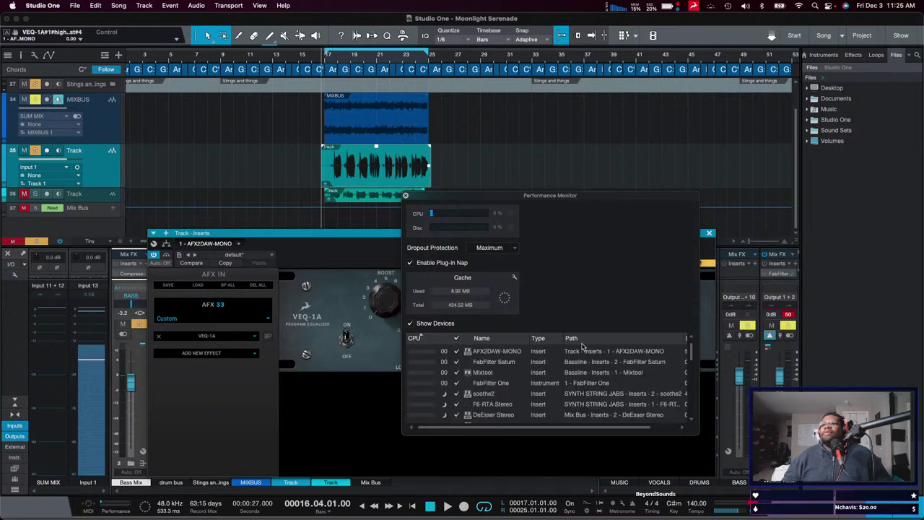
{"action": "left_click", "coordinate": [498, 354]}
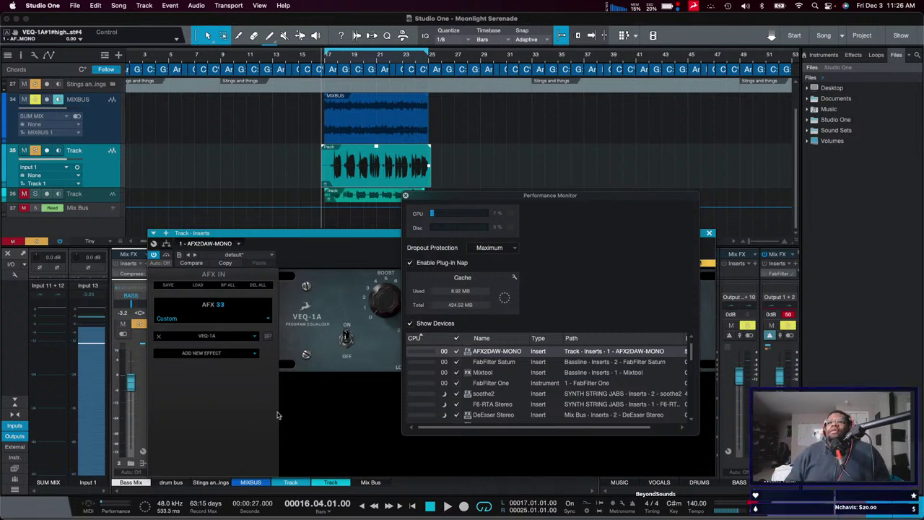
{"action": "left_click", "coordinate": [281, 415]}
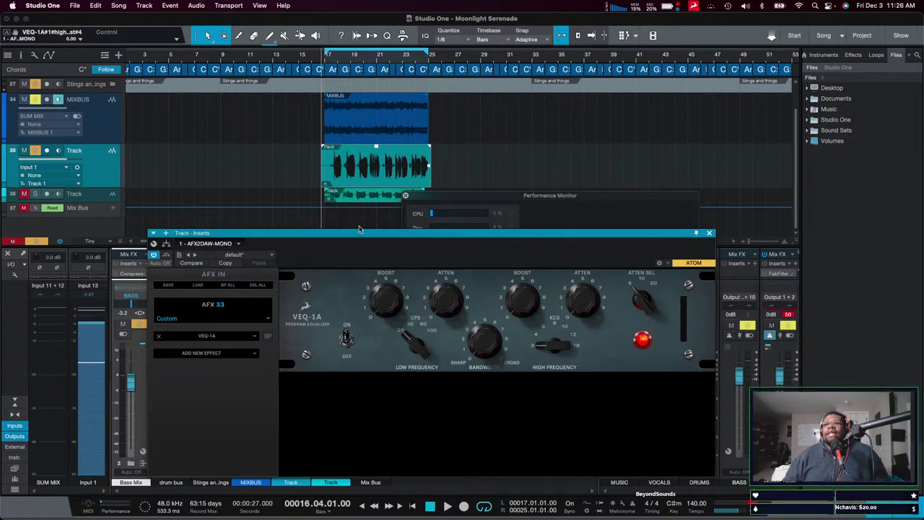
{"action": "left_click_drag", "start_coordinate": [359, 229], "coordinate": [331, 163]}
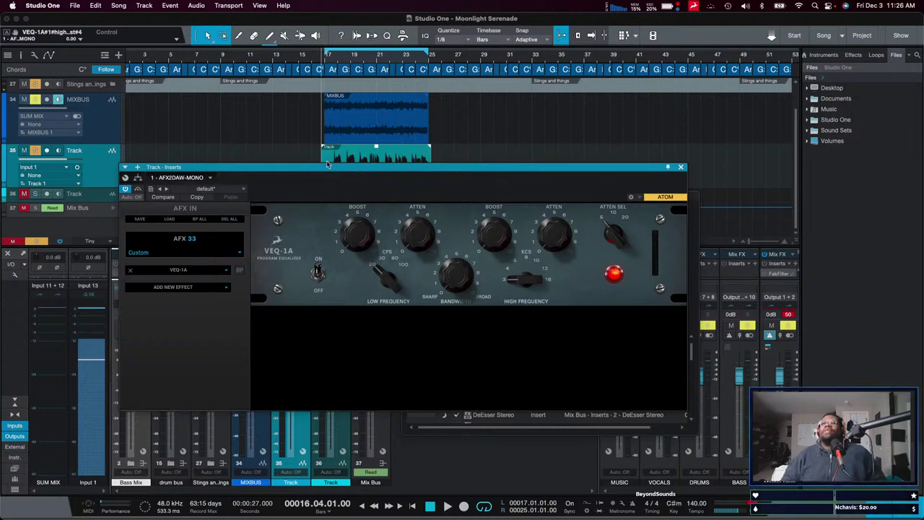
Reposition the AFX2DAW-MONO plug-in window and set the VEQ-1A's low-frequency selector to 60 CPS while playing back the loop.
{"action": "left_click_drag", "start_coordinate": [318, 175], "coordinate": [369, 212]}
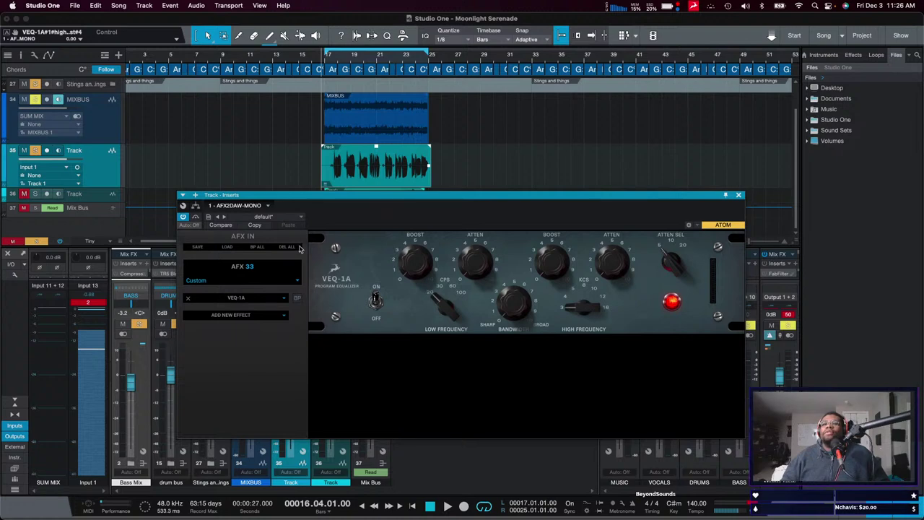
{"action": "left_click_drag", "start_coordinate": [300, 249], "coordinate": [398, 224]}
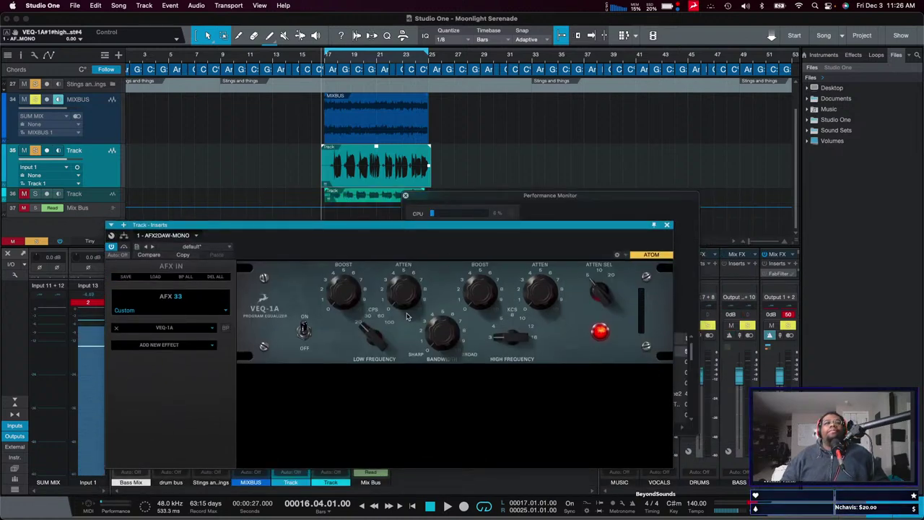
{"action": "key", "text": "f"}
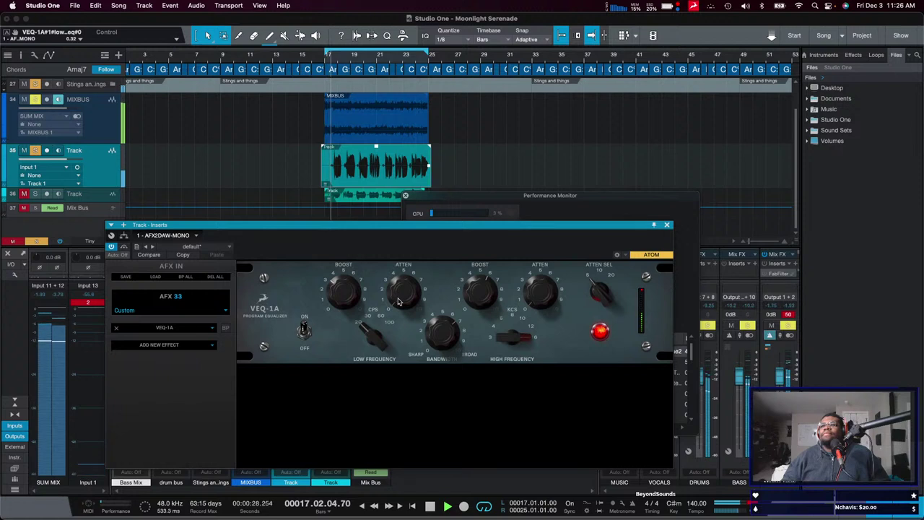
{"action": "left_click_drag", "start_coordinate": [377, 344], "coordinate": [383, 333]}
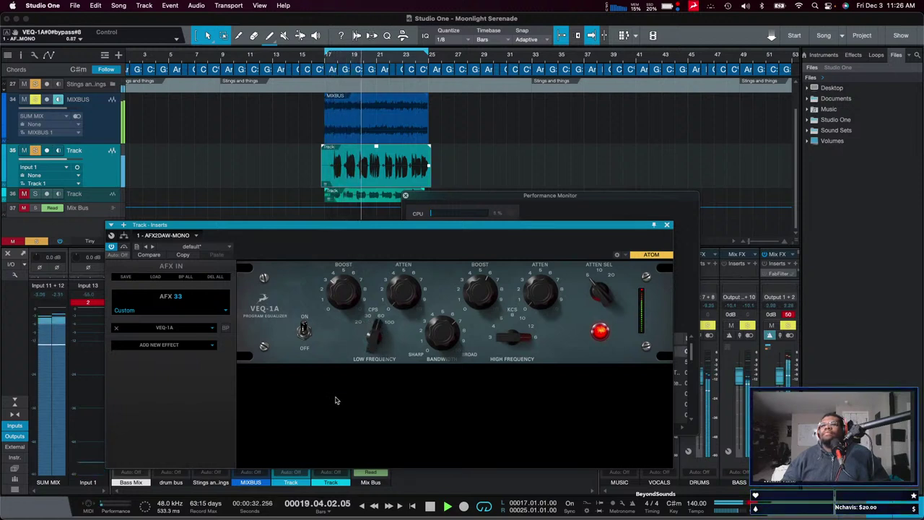
{"action": "key", "text": "space"}
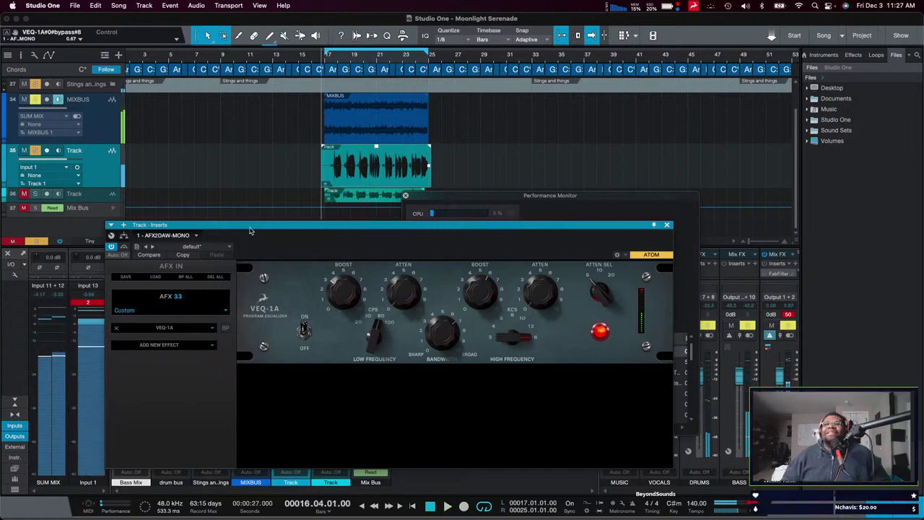
Play the loop and briefly unmute the lower Track to compare it with the hardware-processed Track.
{"action": "mouse_move", "coordinate": [247, 230]}
{"action": "left_mouse_down"}
{"action": "mouse_move", "coordinate": [262, 210]}
{"action": "mouse_move", "coordinate": [255, 214]}
{"action": "left_mouse_up"}
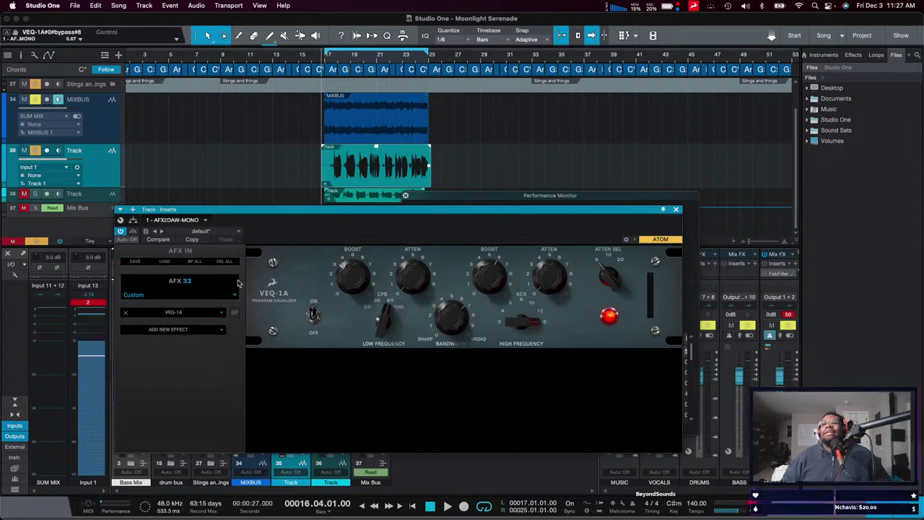
{"action": "key", "text": "space"}
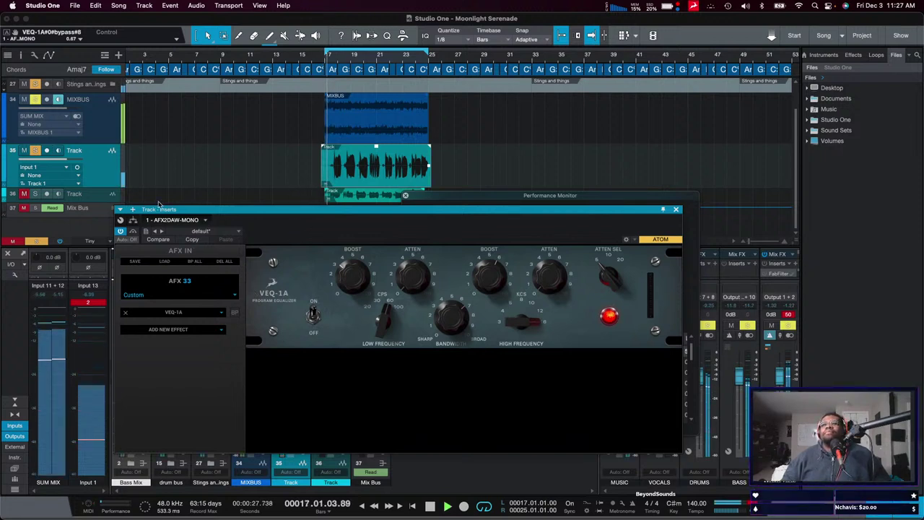
{"action": "left_click", "coordinate": [24, 194]}
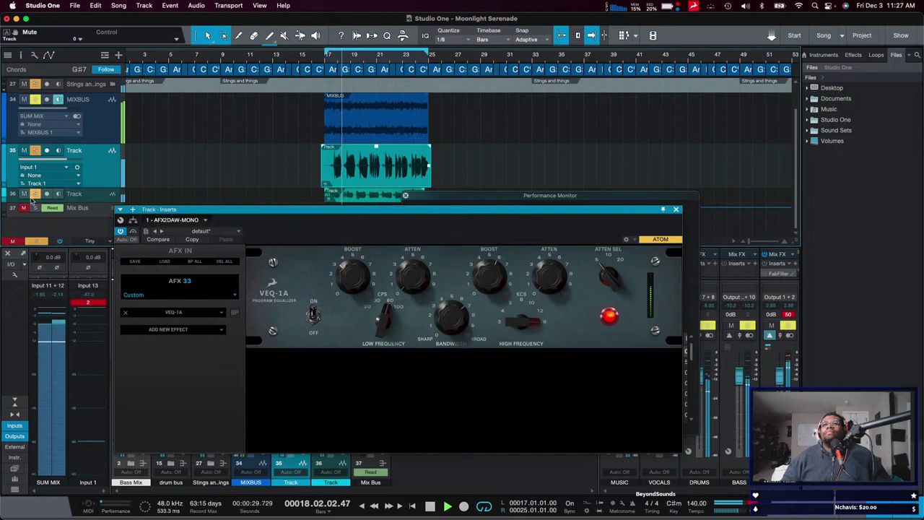
{"action": "left_click", "coordinate": [24, 193]}
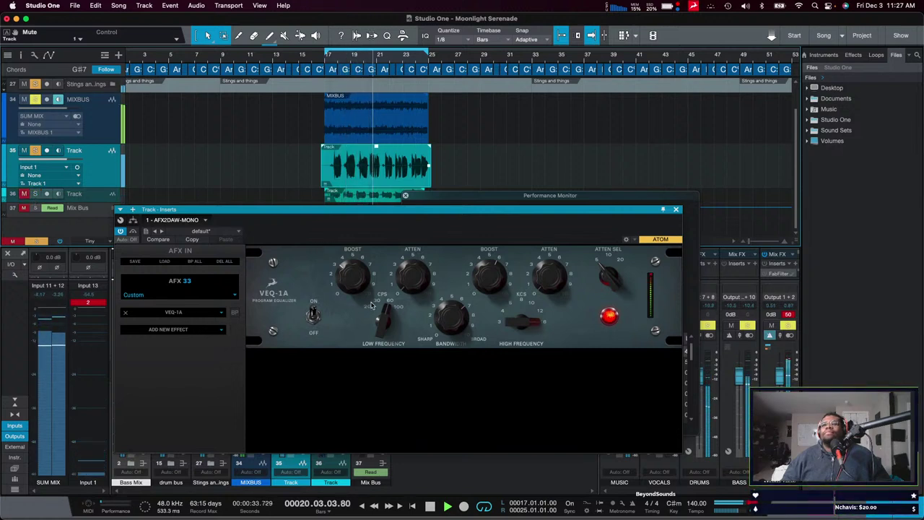
Add the BAE-1073MP vintage mic preamp to the AFX chain and place it before the VEQ-1A.
{"action": "left_click", "coordinate": [209, 332]}
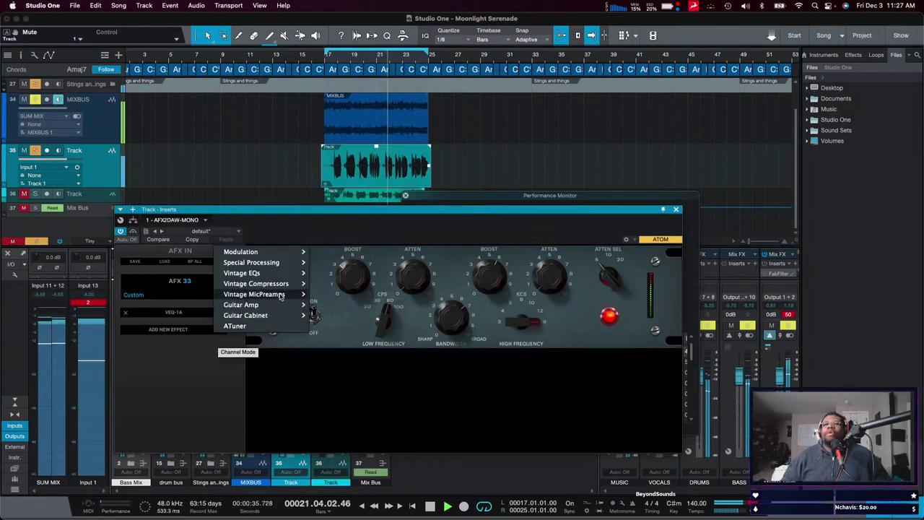
{"action": "mouse_move", "coordinate": [283, 287]}
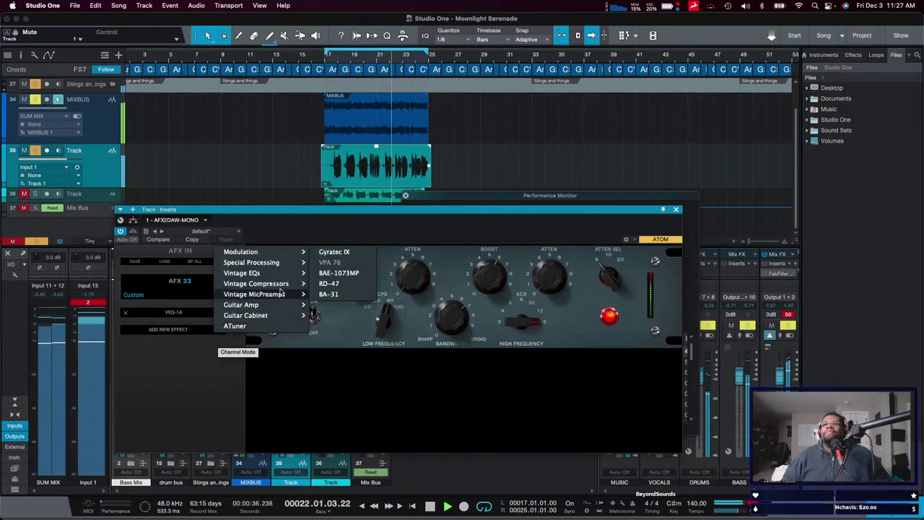
{"action": "left_click", "coordinate": [305, 381]}
{"action": "left_click", "coordinate": [214, 333]}
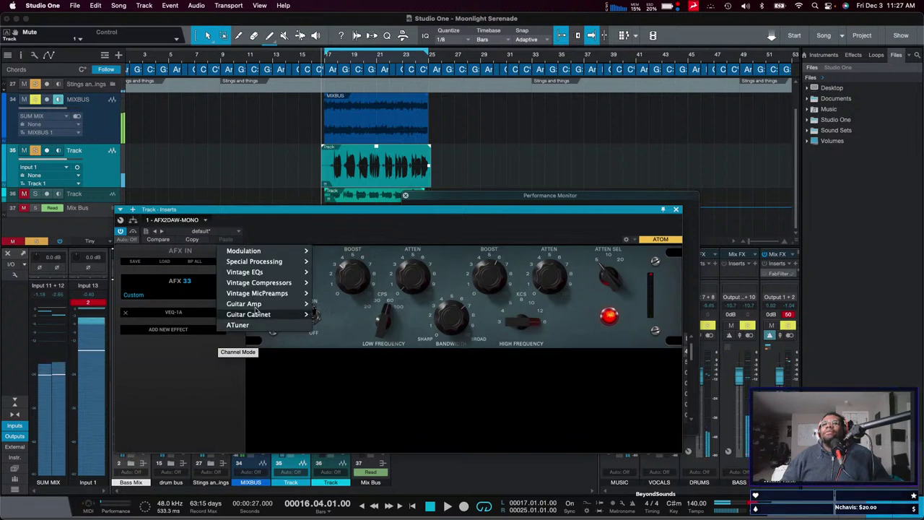
{"action": "mouse_move", "coordinate": [288, 293]}
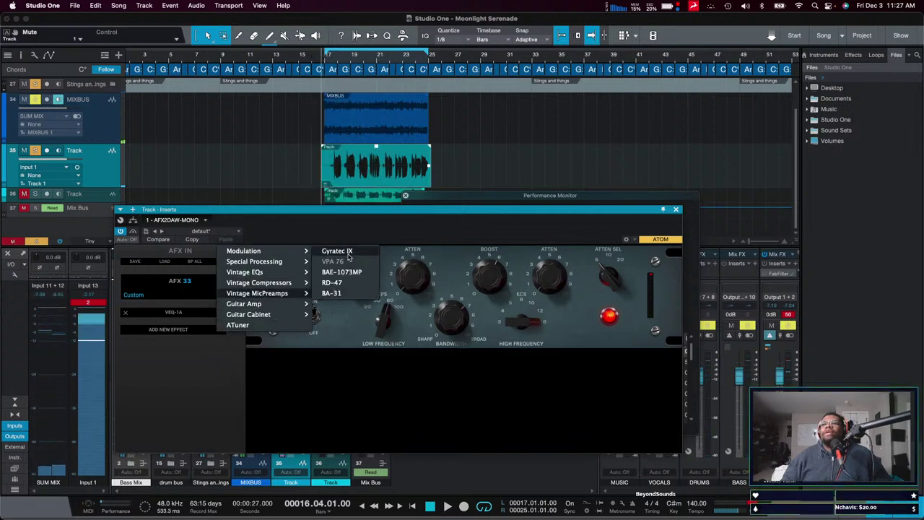
{"action": "left_click", "coordinate": [350, 272]}
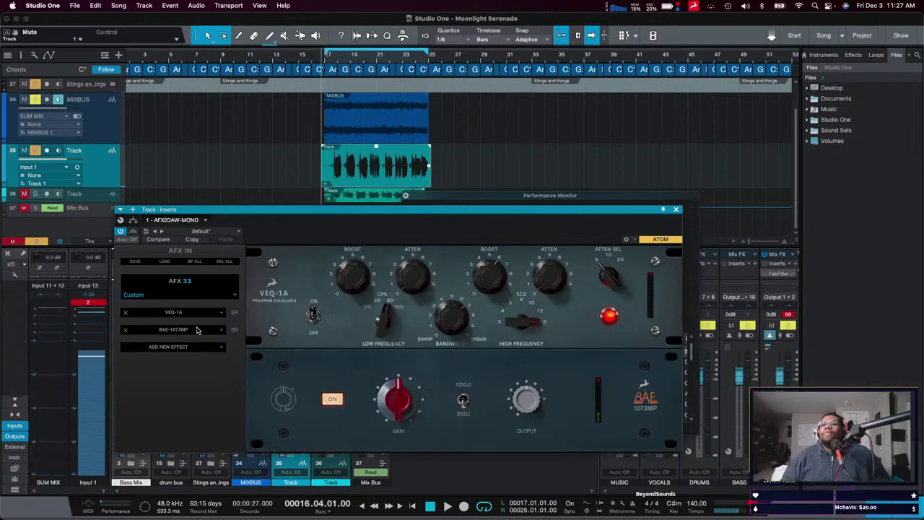
{"action": "left_click_drag", "start_coordinate": [203, 325], "coordinate": [202, 312]}
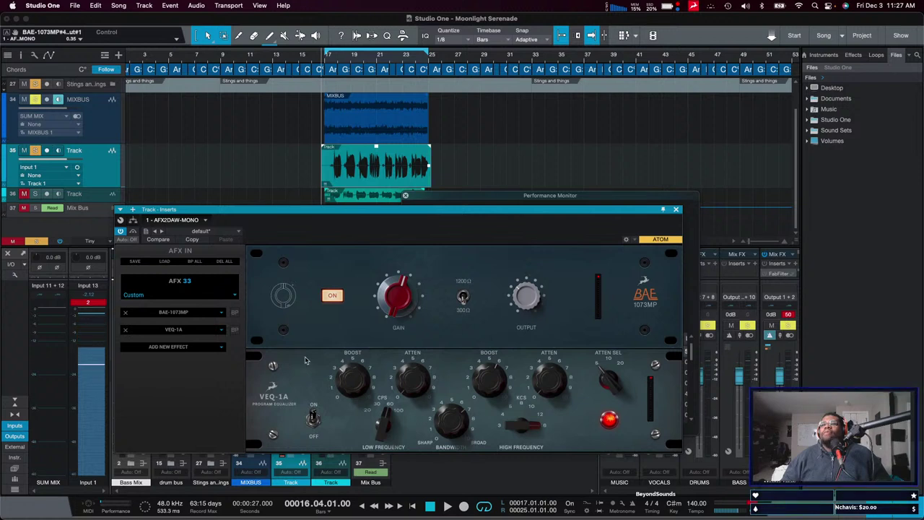
Adjust the BAE-1073MP's gain and try its impedance switch while playing back the loop.
{"action": "key", "text": "space"}
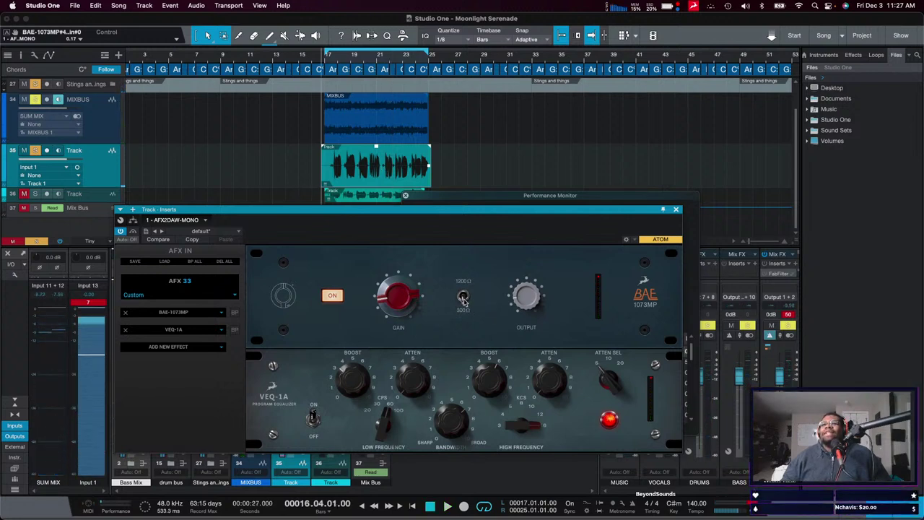
{"action": "left_click", "coordinate": [463, 297]}
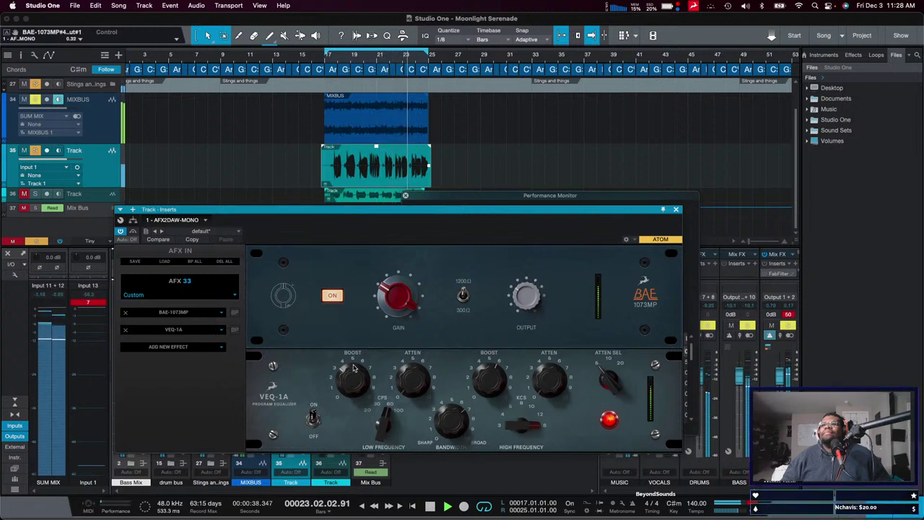
{"action": "key", "text": "space"}
Add the Impresser vintage compressor to the chain and place it between the BAE-1073MP and the VEQ-1A.
{"action": "left_click", "coordinate": [218, 347]}
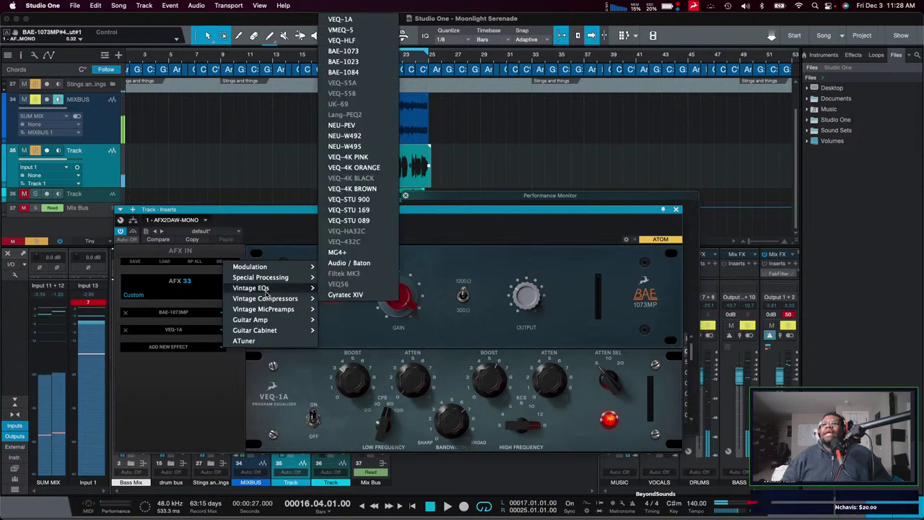
{"action": "mouse_move", "coordinate": [303, 298]}
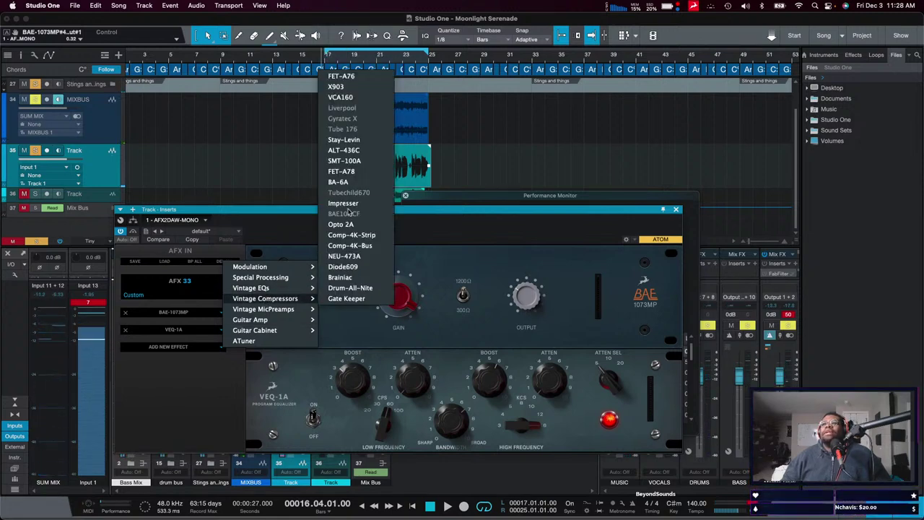
{"action": "left_click", "coordinate": [343, 203]}
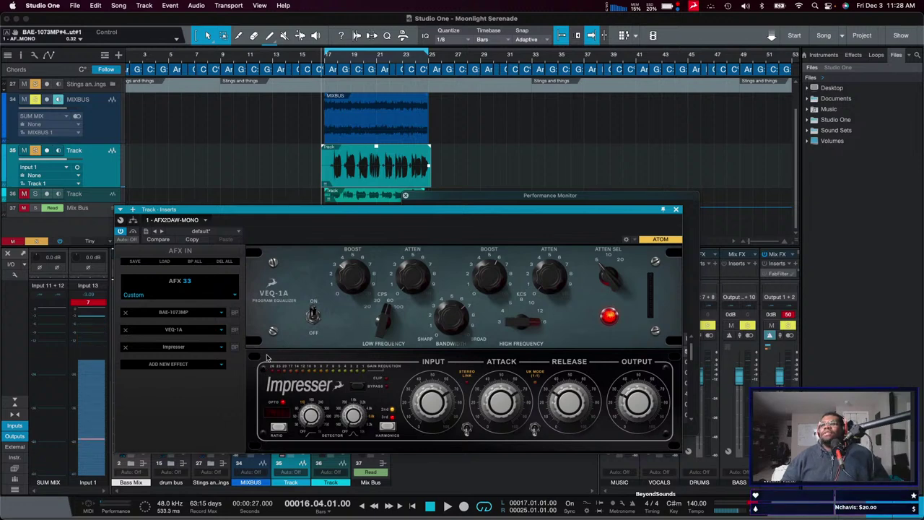
{"action": "left_click_drag", "start_coordinate": [186, 347], "coordinate": [177, 330]}
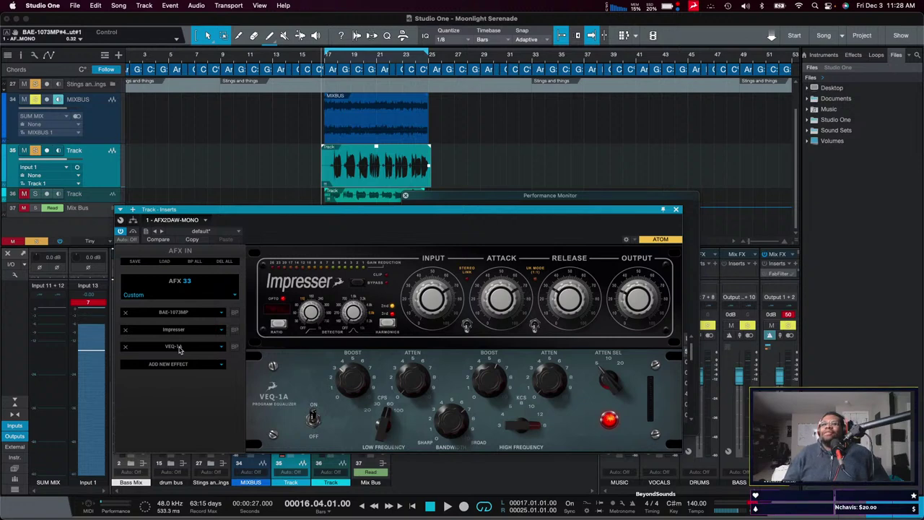
Adjust the Impresser's settings and the BAE-1073MP's gain by ear while playing back the loop.
{"action": "left_click", "coordinate": [179, 314]}
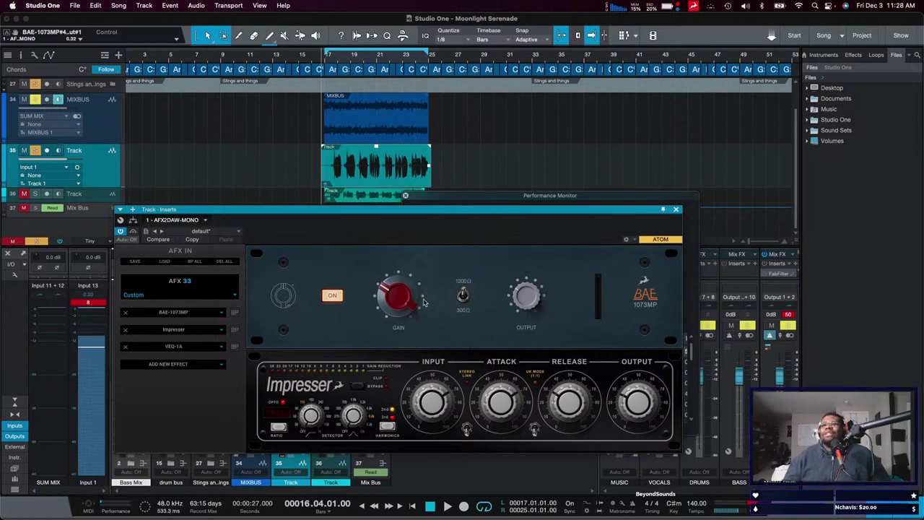
{"action": "left_click", "coordinate": [174, 347]}
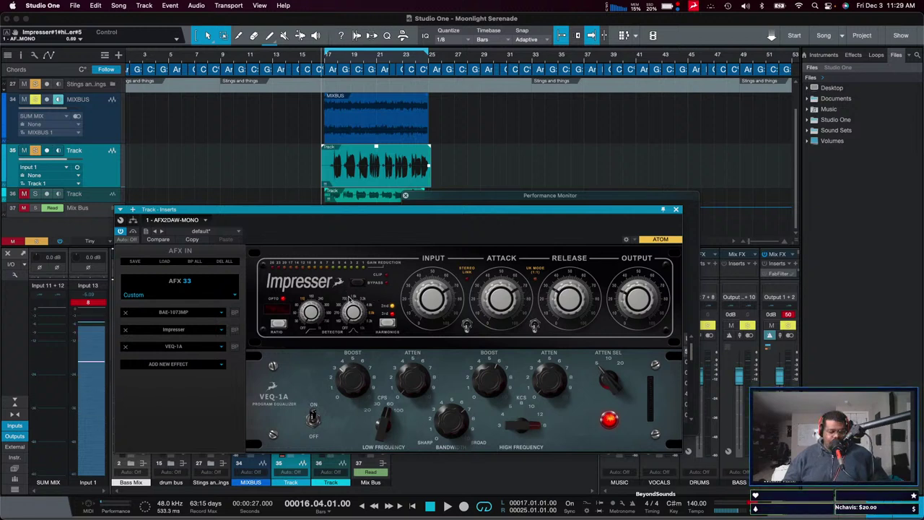
{"action": "key", "text": "space"}
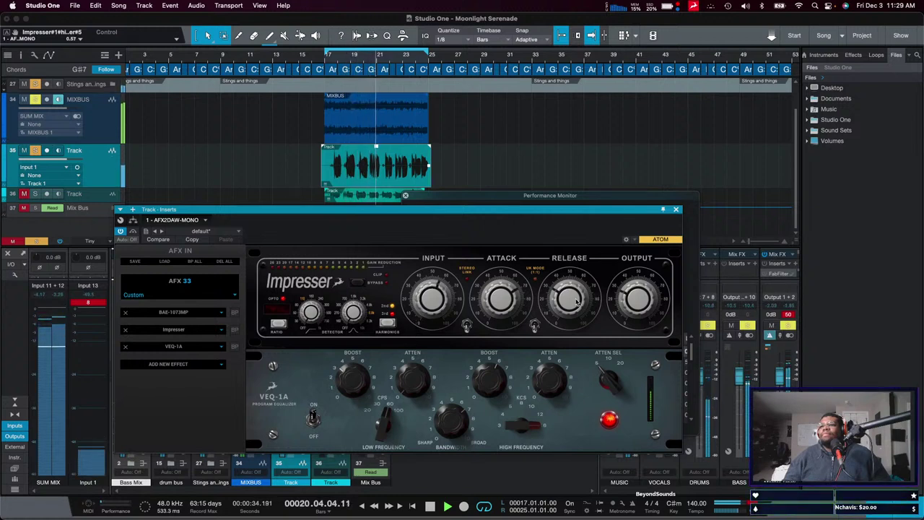
{"action": "left_click", "coordinate": [194, 318]}
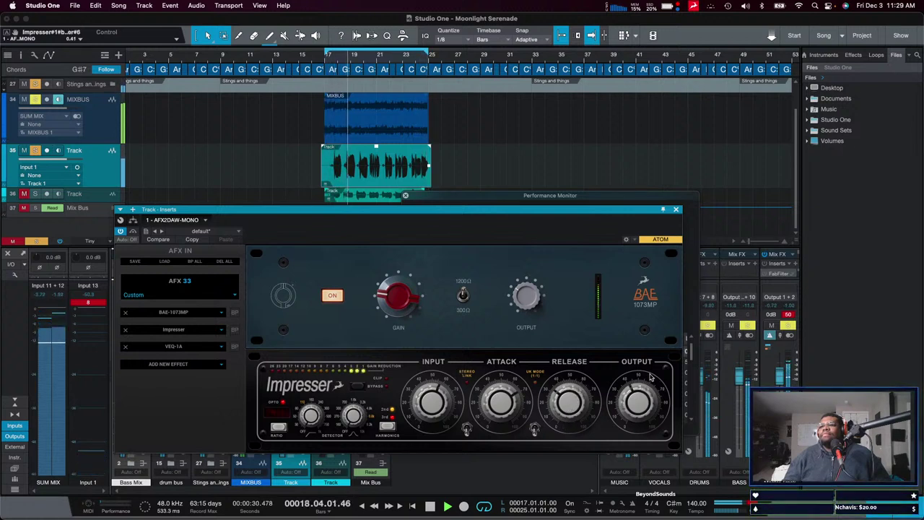
Set the VEQ-1A's high-frequency selector to 12 KCS and its low-frequency selector to 100 CPS during playback.
{"action": "left_click", "coordinate": [189, 346]}
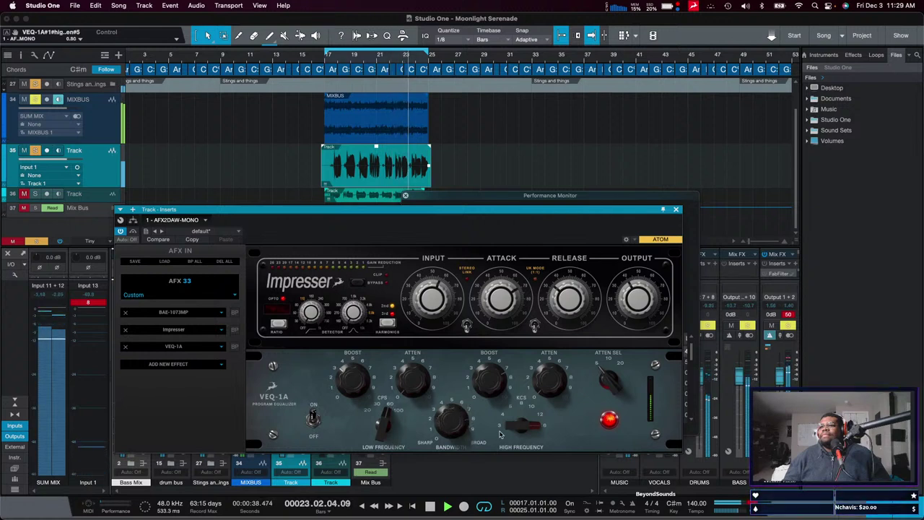
{"action": "left_click_drag", "start_coordinate": [505, 438], "coordinate": [517, 435]}
{"action": "key", "text": "space"}
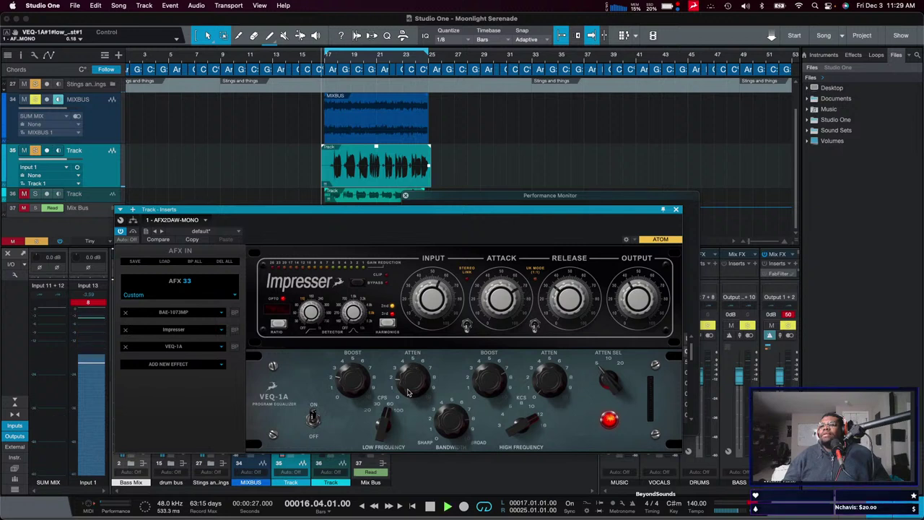
{"action": "key", "text": "space"}
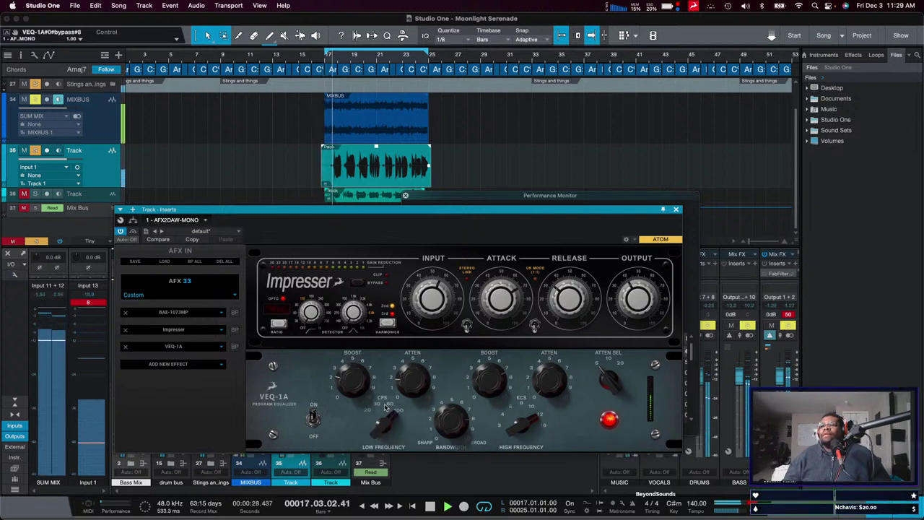
Dismiss the list of additional effects and close both the AFX2DAW-MONO plug-in window and the Performance Monitor.
{"action": "left_click", "coordinate": [178, 365]}
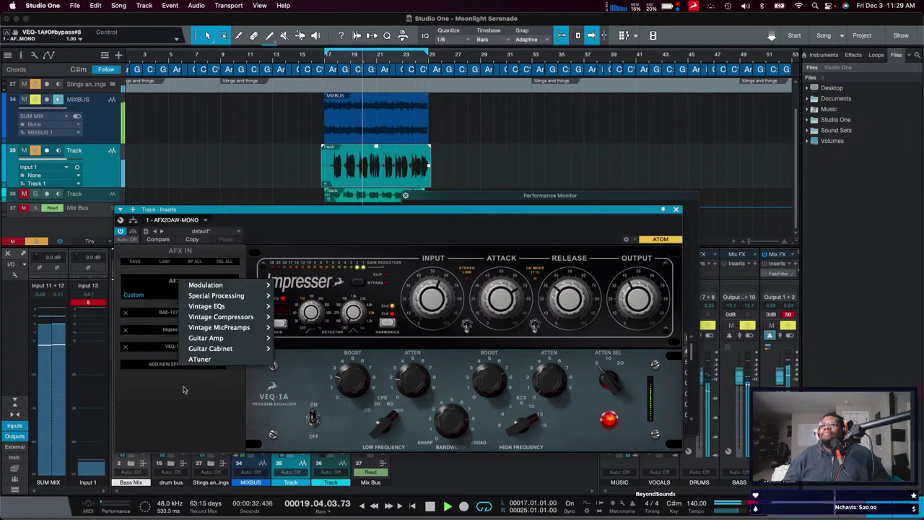
{"action": "left_click", "coordinate": [184, 397]}
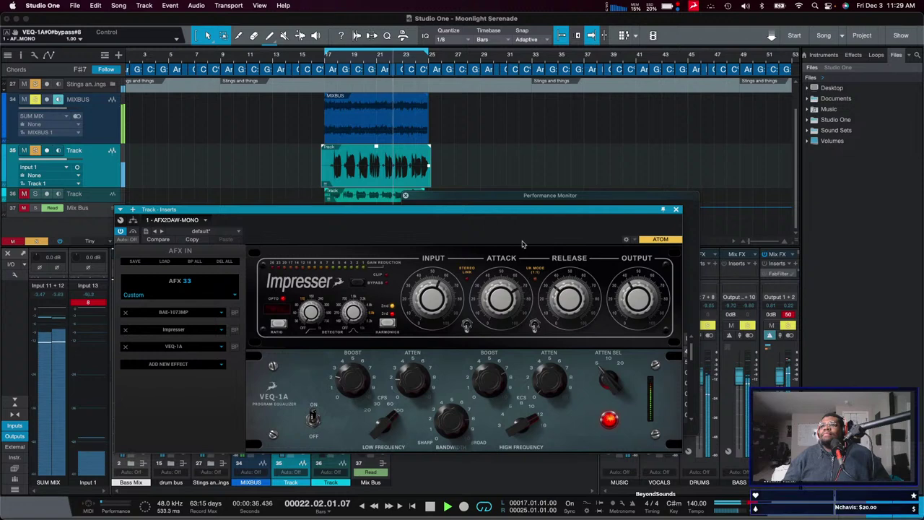
{"action": "left_click", "coordinate": [675, 210]}
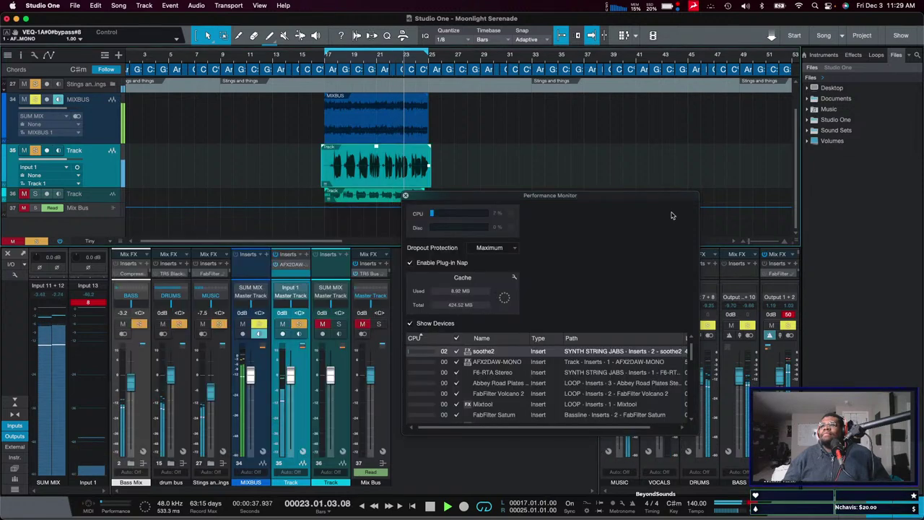
{"action": "left_click", "coordinate": [406, 195]}
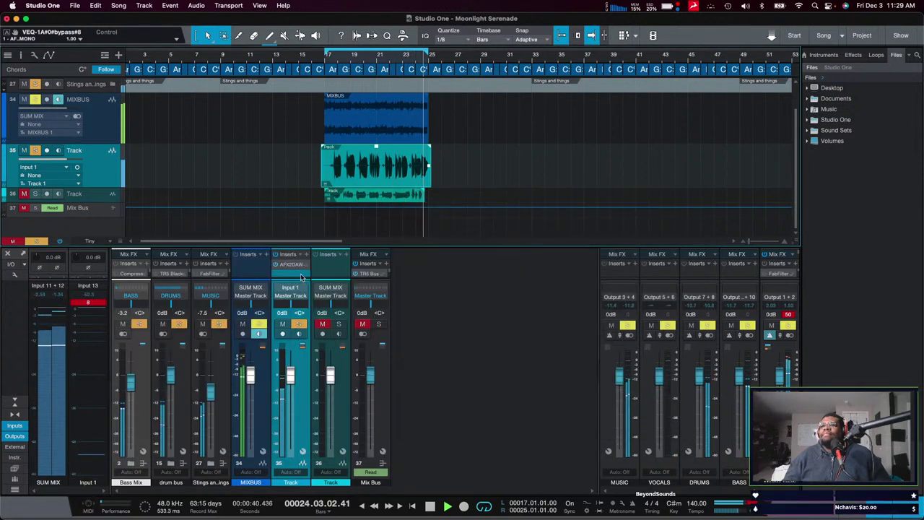
Add an FX channel to the console.
{"action": "right_click", "coordinate": [89, 181]}
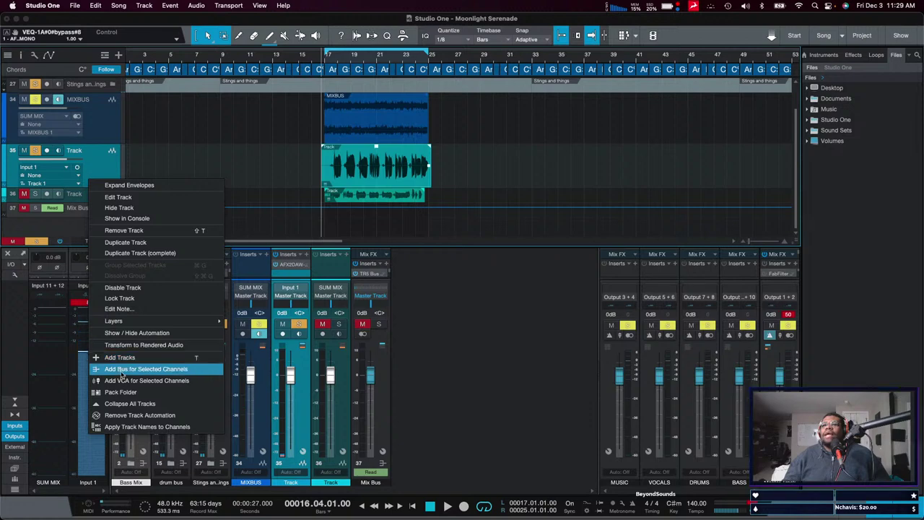
{"action": "left_click", "coordinate": [312, 273]}
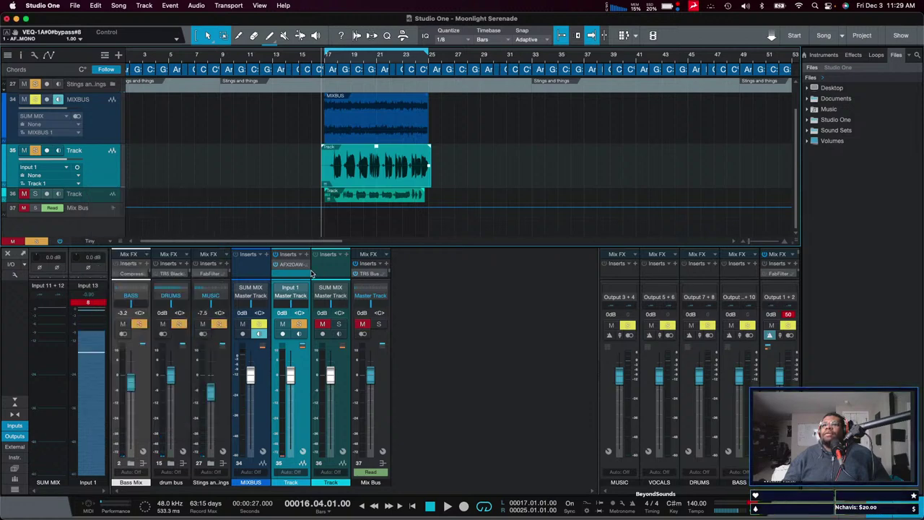
{"action": "right_click", "coordinate": [312, 273]}
{"action": "left_click", "coordinate": [333, 395]}
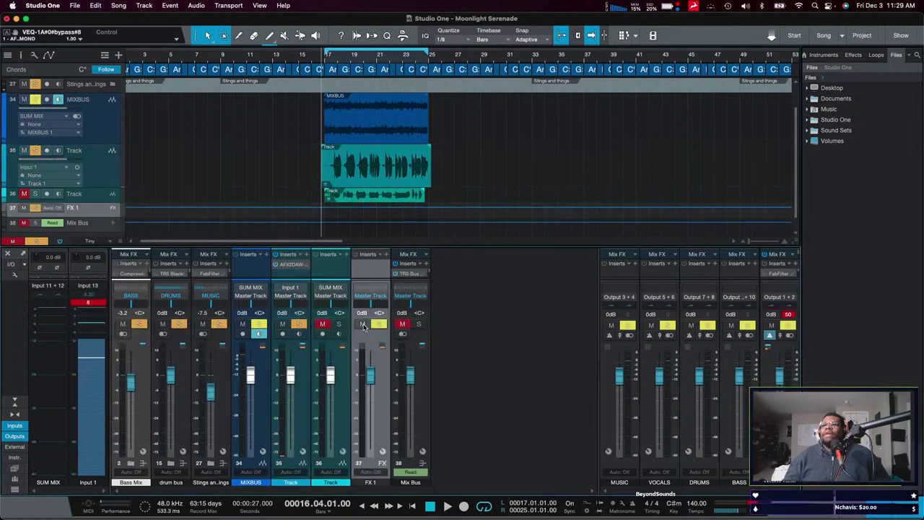
Enlarge the console's insert and send area and add a send to FX 1 on vocal track 35.
{"action": "left_click", "coordinate": [312, 283]}
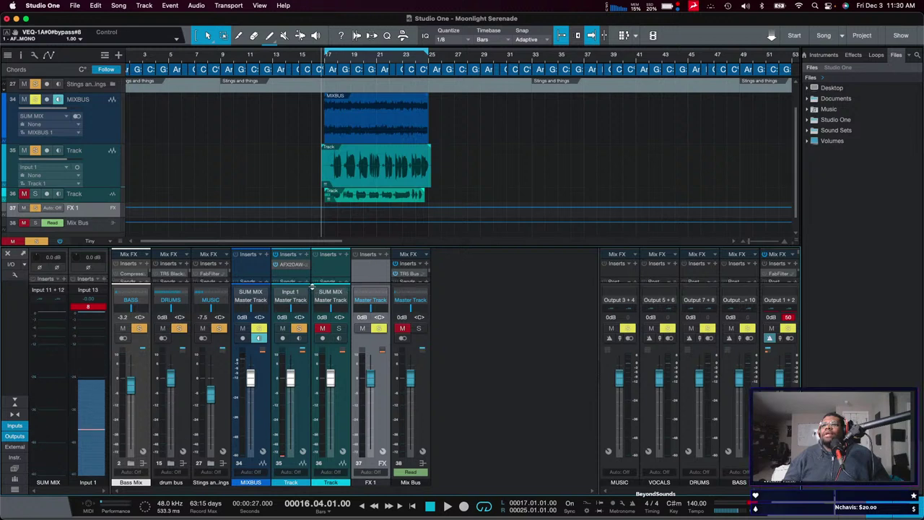
{"action": "left_click", "coordinate": [306, 319]}
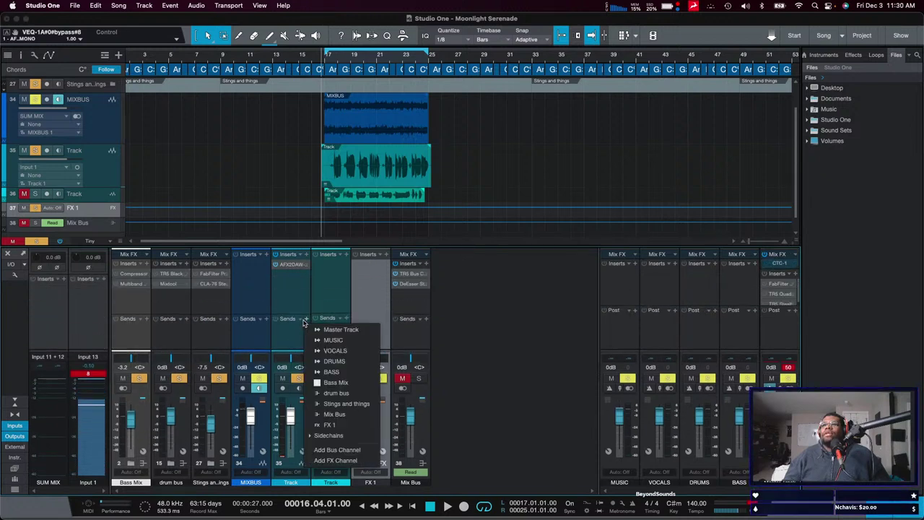
{"action": "left_click", "coordinate": [344, 425]}
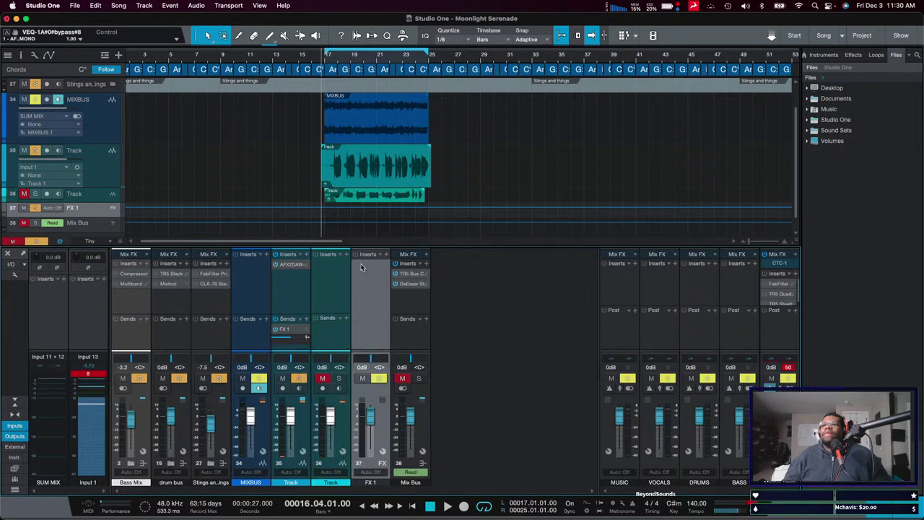
Search the plug-ins for AFX and insert AFX2DAW on the FX 1 channel.
{"action": "left_click", "coordinate": [387, 254]}
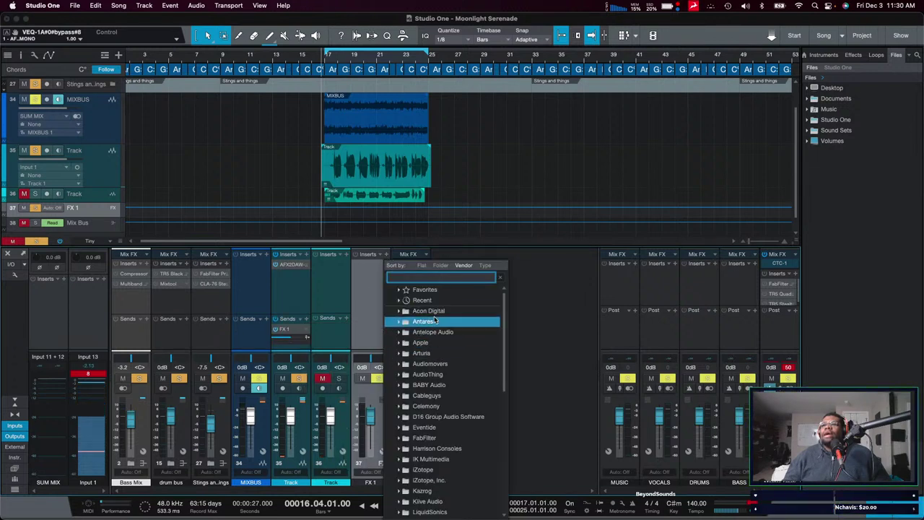
{"action": "type", "text": "AFX"}
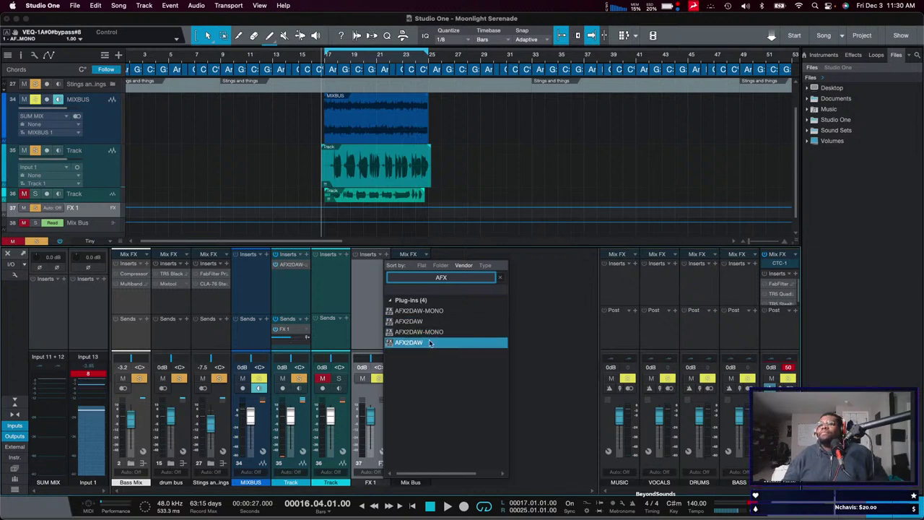
{"action": "left_click", "coordinate": [430, 344]}
{"action": "key", "text": "Return"}
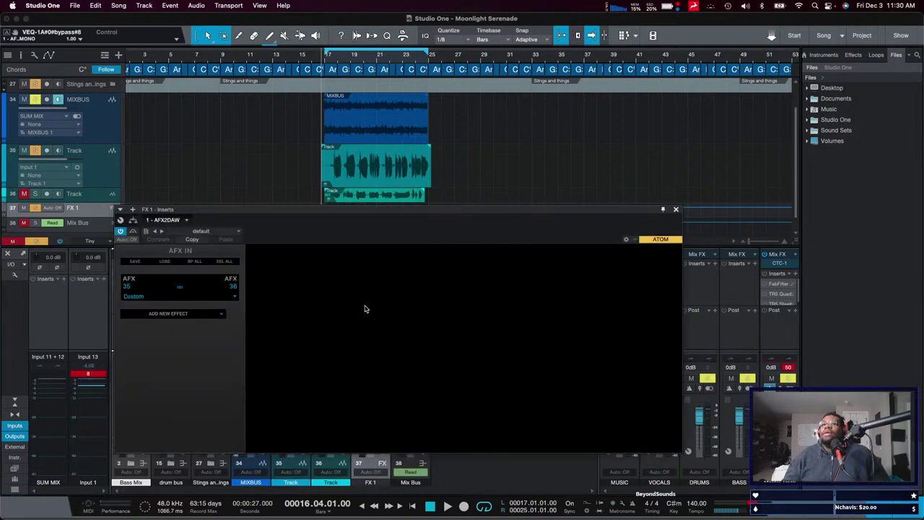
Add the V12 Chorus modulation effect to FX 1's AFX2DAW chain and move the plug-in window clear of the channel controls.
{"action": "left_click", "coordinate": [217, 314]}
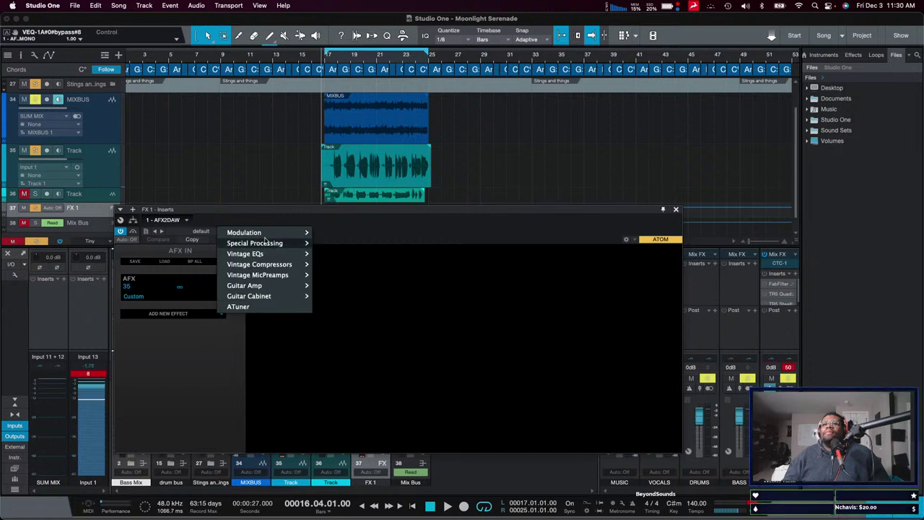
{"action": "mouse_move", "coordinate": [263, 244]}
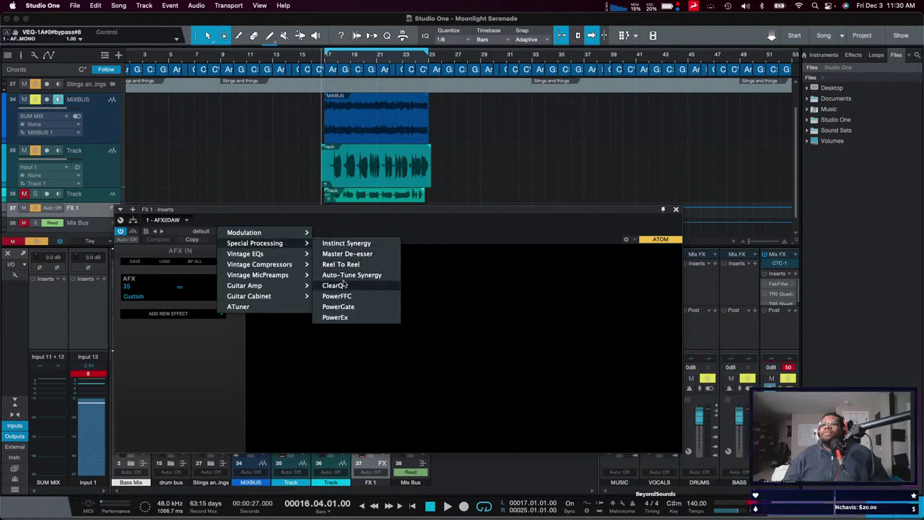
{"action": "mouse_move", "coordinate": [287, 266]}
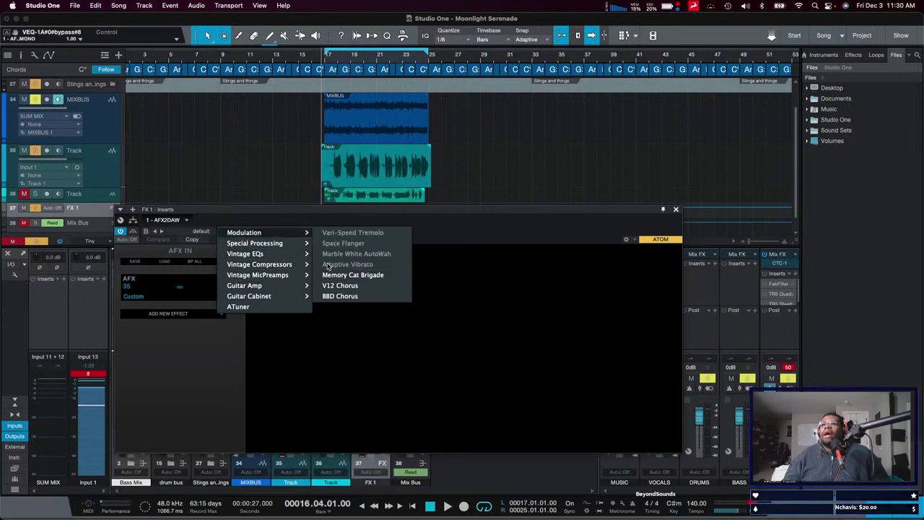
{"action": "left_click", "coordinate": [368, 291]}
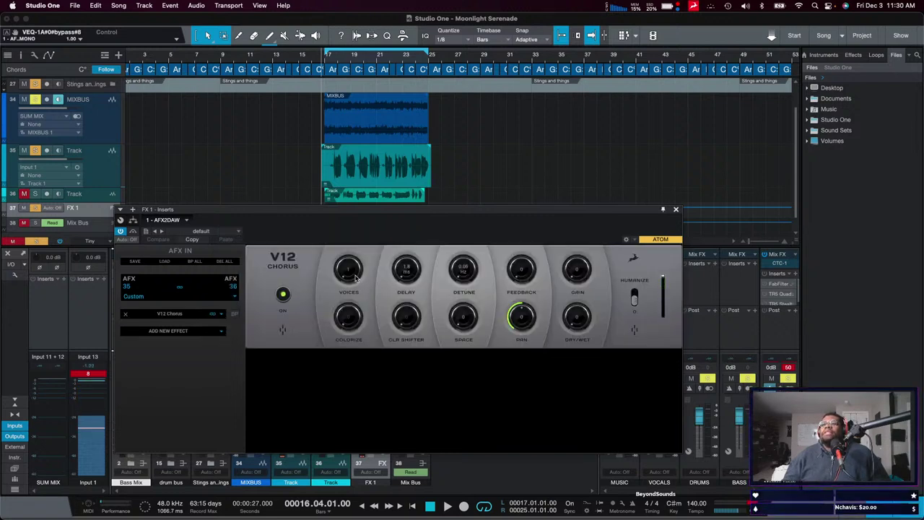
{"action": "left_click_drag", "start_coordinate": [336, 221], "coordinate": [398, 106]}
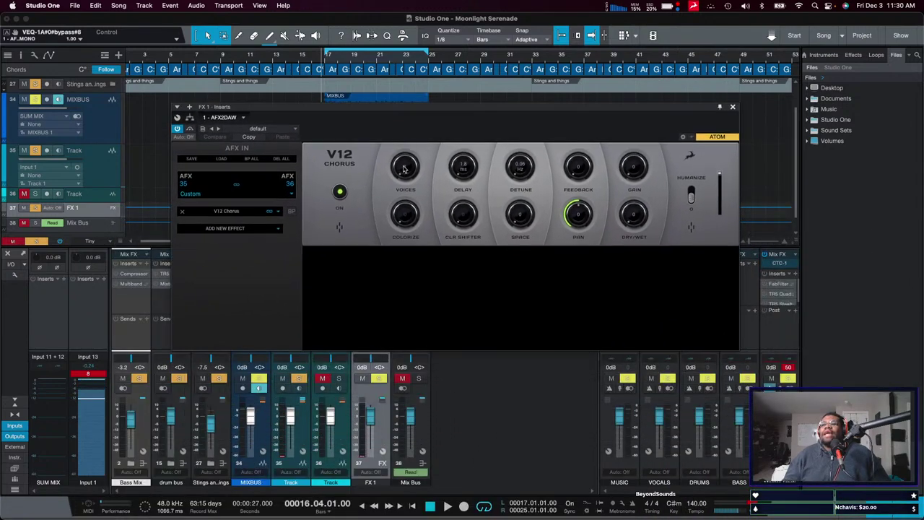
Play the loop and mute the Bass Mix, drum bus and Stings and things channels, then stop playback.
{"action": "key", "text": "space"}
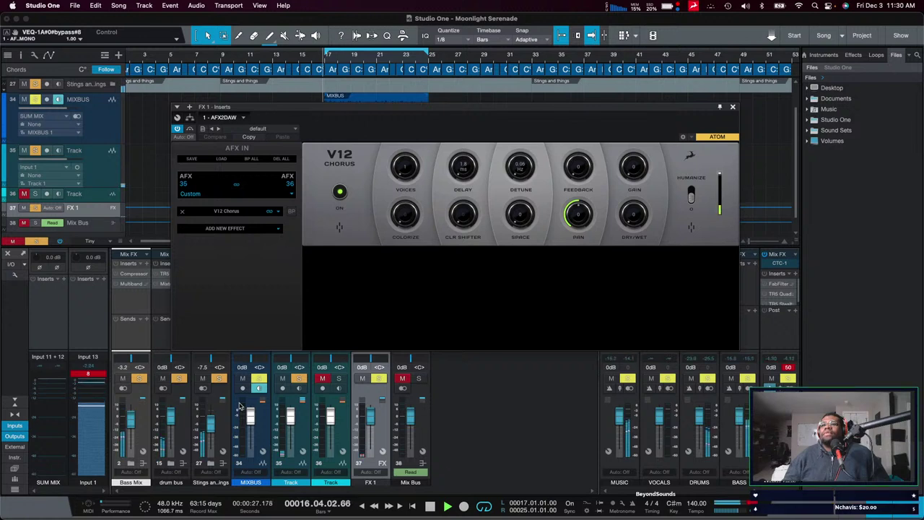
{"action": "left_click", "coordinate": [179, 378]}
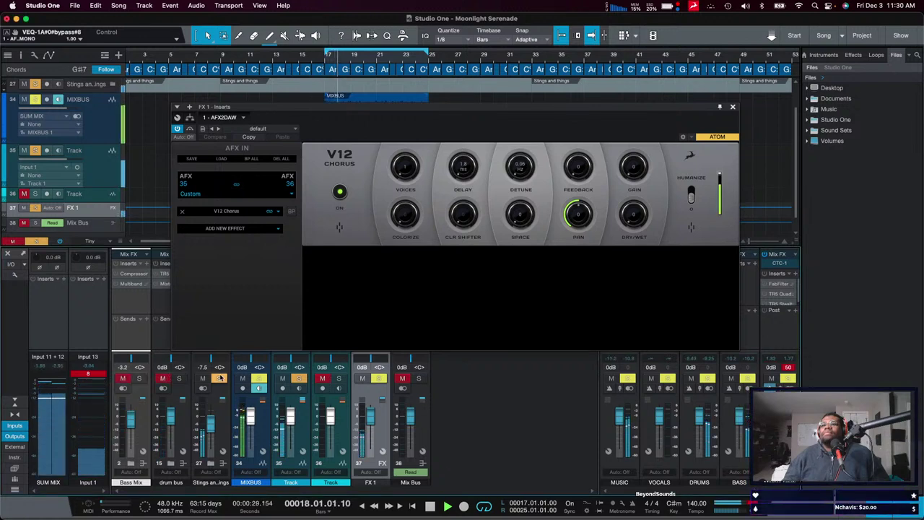
{"action": "left_click", "coordinate": [219, 378]}
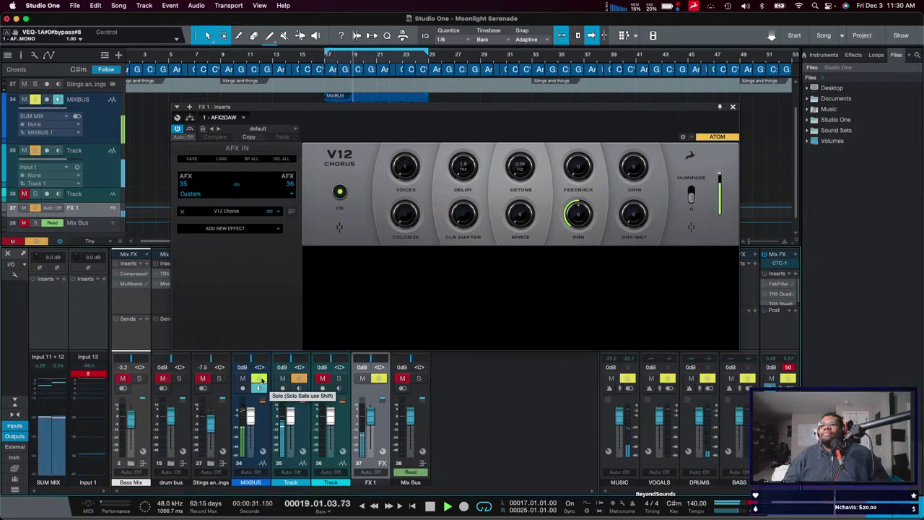
{"action": "key", "text": "space"}
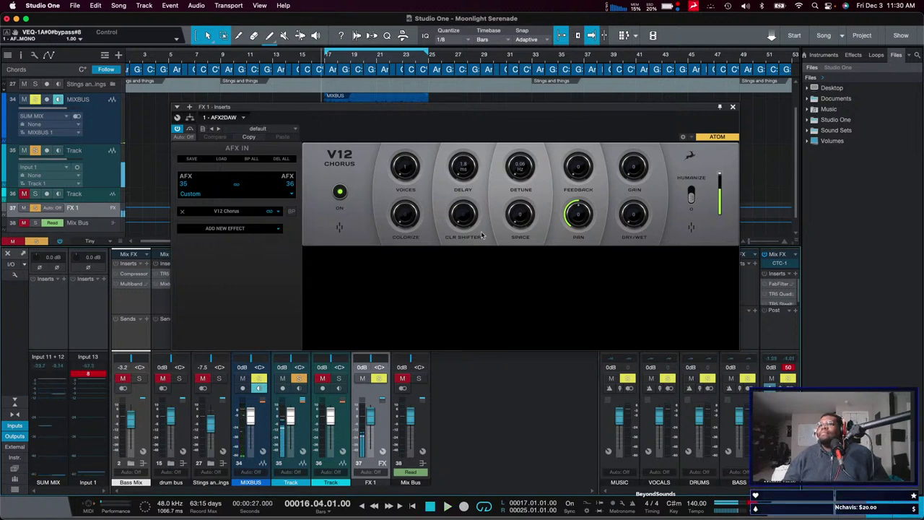
Set the V12 Chorus to 8 voices, a delay of about 84 ms and 100 dry/wet, auditioning it along the way.
{"action": "mouse_move", "coordinate": [412, 157]}
{"action": "left_mouse_down"}
{"action": "mouse_move", "coordinate": [409, 150]}
{"action": "mouse_move", "coordinate": [407, 161]}
{"action": "left_mouse_up"}
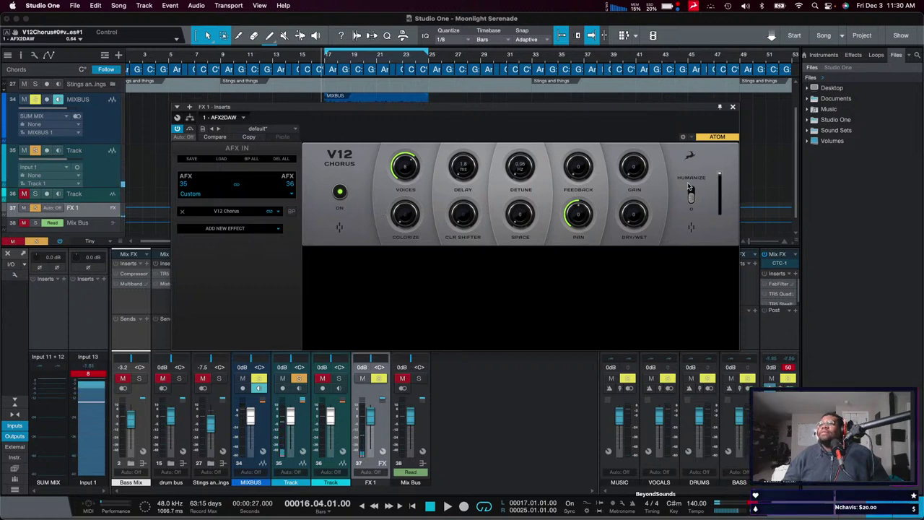
{"action": "left_click_drag", "start_coordinate": [556, 110], "coordinate": [511, 160]}
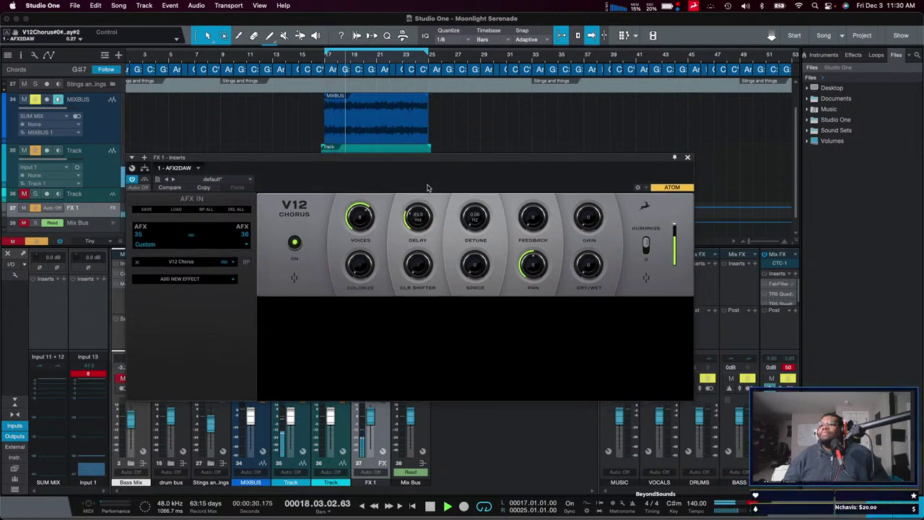
{"action": "left_click_drag", "start_coordinate": [446, 162], "coordinate": [479, 211]}
{"action": "key", "text": "space"}
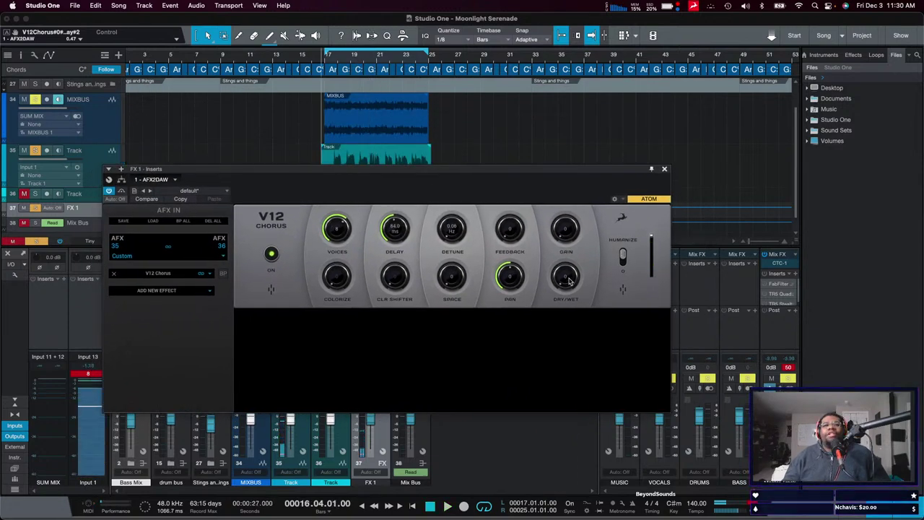
{"action": "left_click_drag", "start_coordinate": [569, 282], "coordinate": [596, 177]}
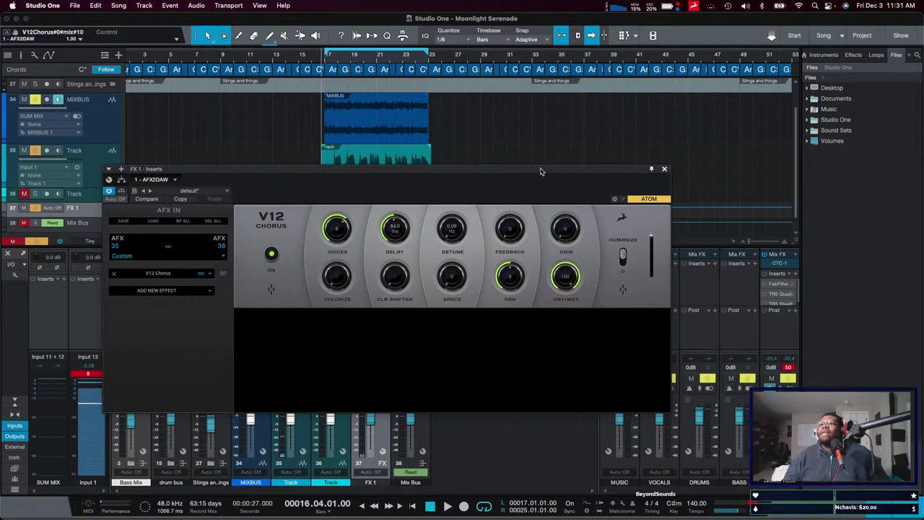
Tune the V12 Chorus by ear to 9 voices, 0.50 Hz detune and a low feedback of about 5.
{"action": "key", "text": "space"}
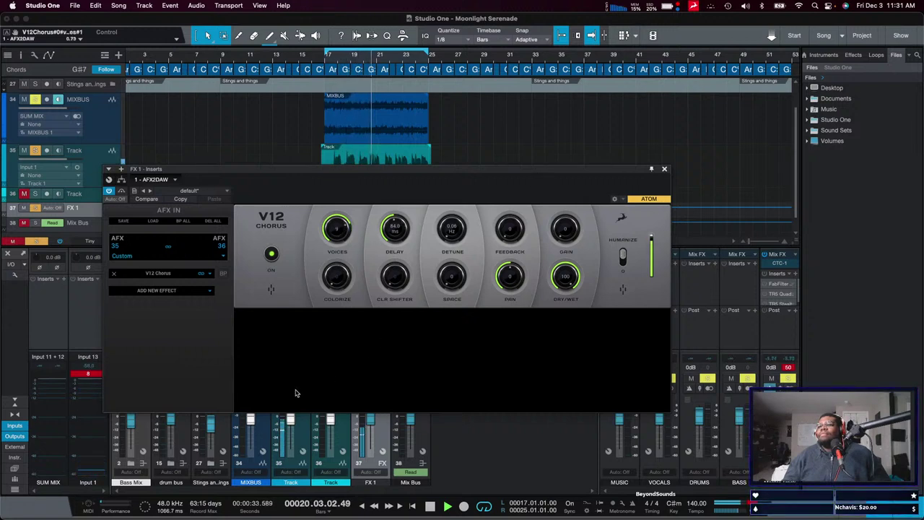
{"action": "left_click_drag", "start_coordinate": [452, 230], "coordinate": [415, 213]}
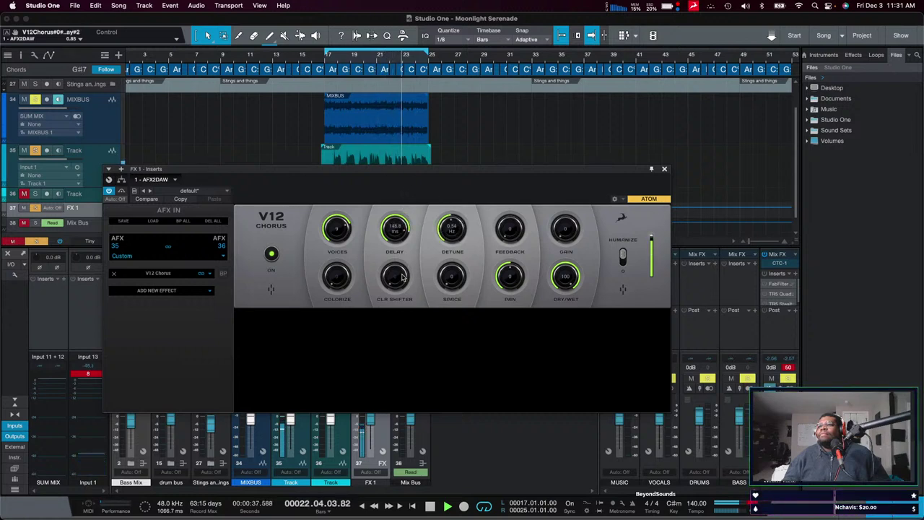
{"action": "left_click_drag", "start_coordinate": [516, 222], "coordinate": [516, 226]}
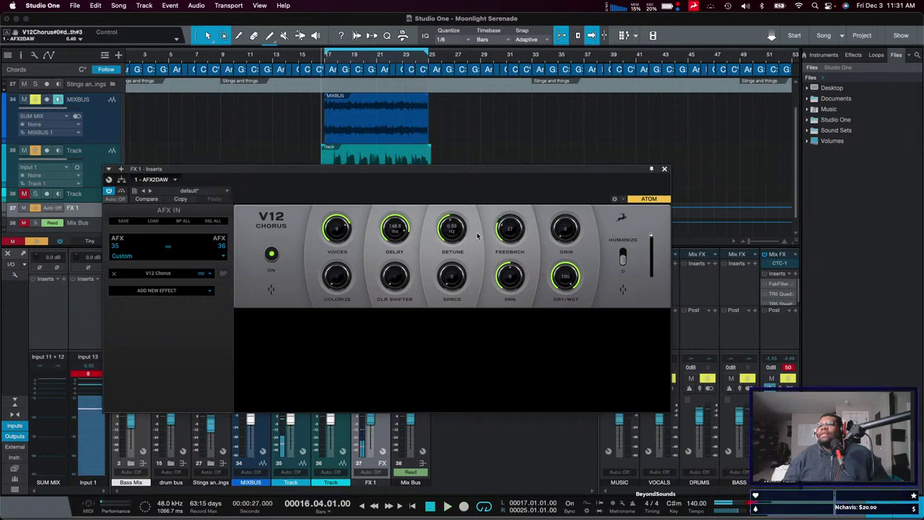
{"action": "left_click_drag", "start_coordinate": [514, 250], "coordinate": [515, 262]}
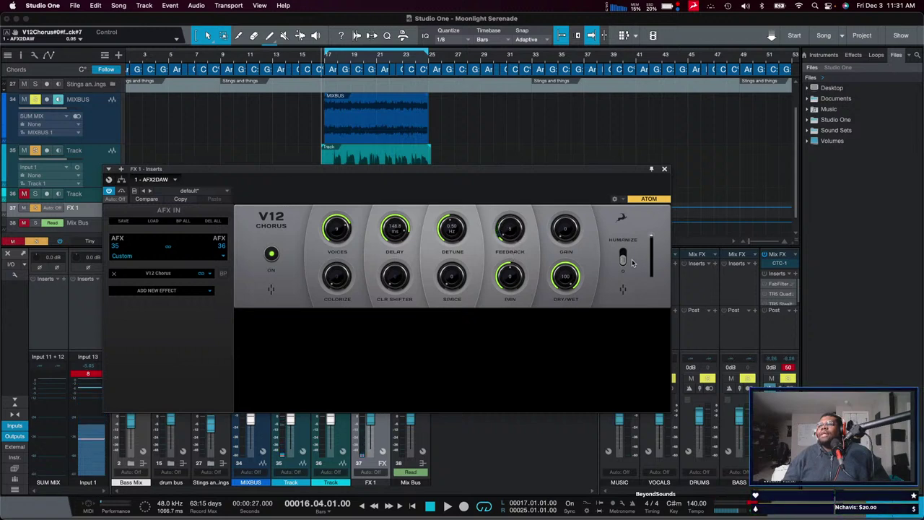
Set the chorus delay to 52.5 ms, Space to 20, CLR Shifter to 25 and Colorize to about 35 during playback.
{"action": "left_click_drag", "start_coordinate": [409, 249], "coordinate": [383, 275]}
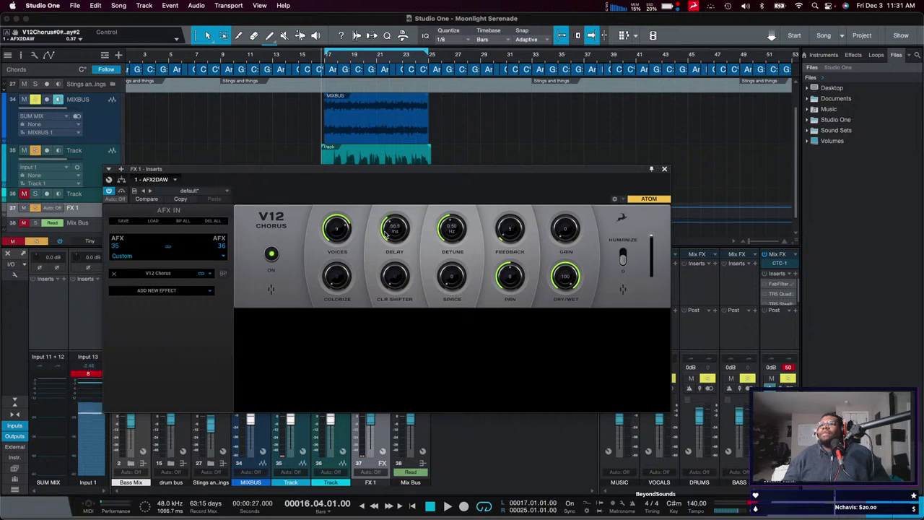
{"action": "left_click_drag", "start_coordinate": [390, 223], "coordinate": [402, 237]}
{"action": "key", "text": "space"}
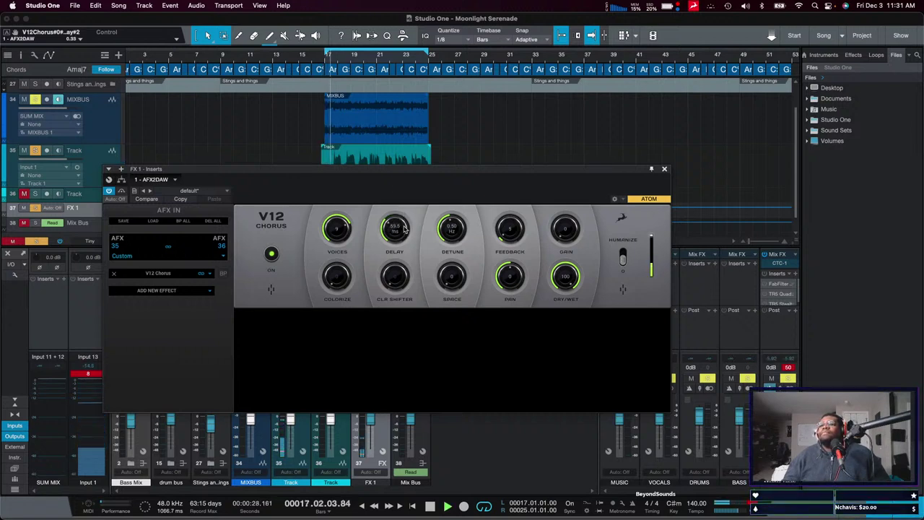
{"action": "left_click_drag", "start_coordinate": [402, 229], "coordinate": [444, 278]}
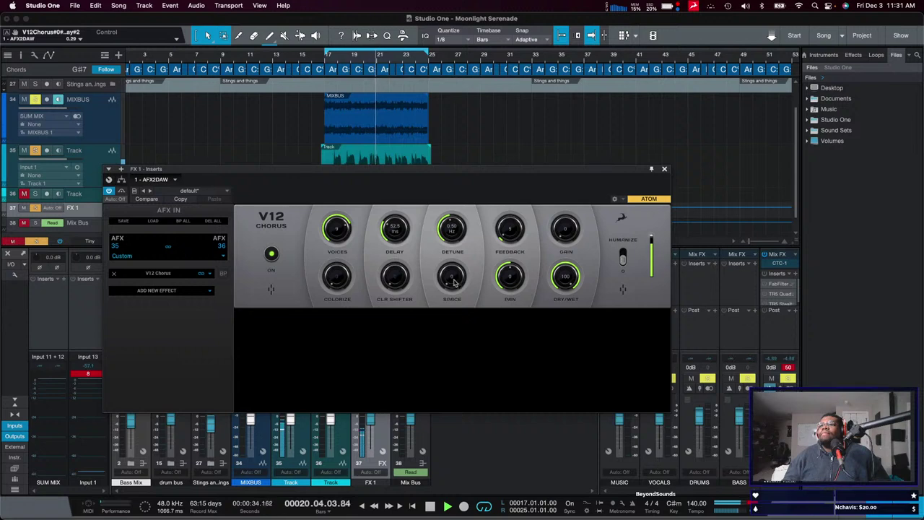
{"action": "left_click_drag", "start_coordinate": [454, 269], "coordinate": [455, 256]}
{"action": "left_click_drag", "start_coordinate": [327, 285], "coordinate": [381, 270]}
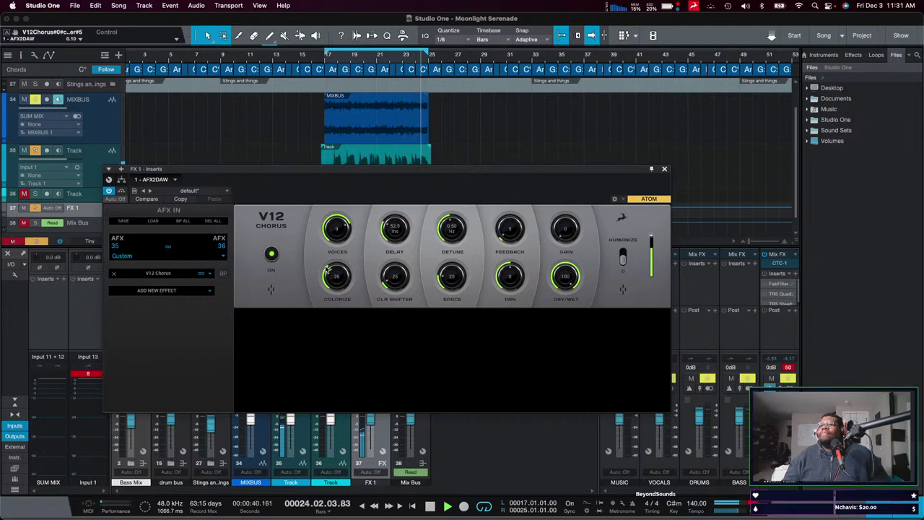
Close the AFX2DAW plug-in window, open Song Setup and cancel it without changes.
{"action": "left_click", "coordinate": [664, 169]}
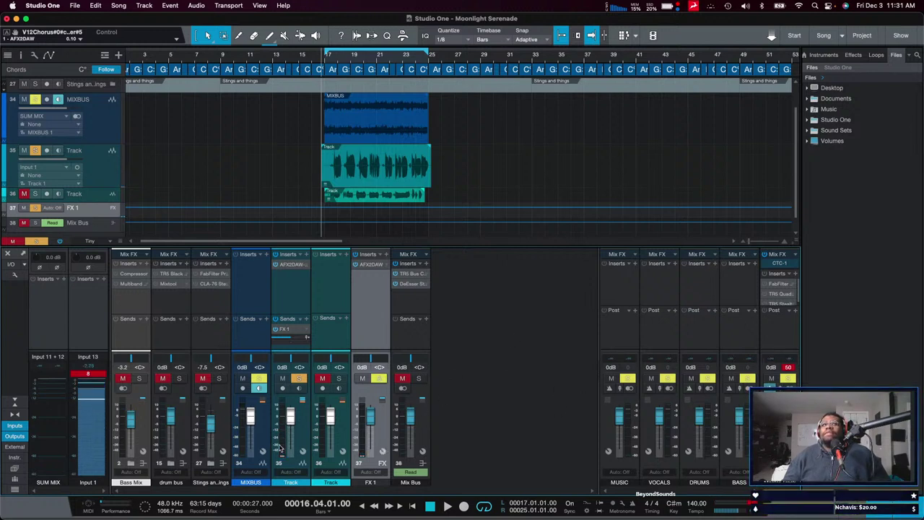
{"action": "left_click", "coordinate": [163, 512]}
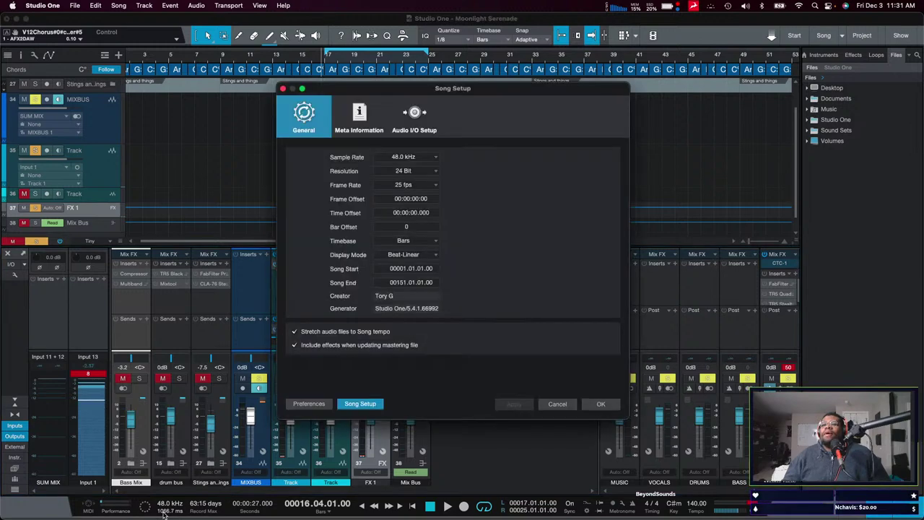
{"action": "left_click", "coordinate": [553, 404]}
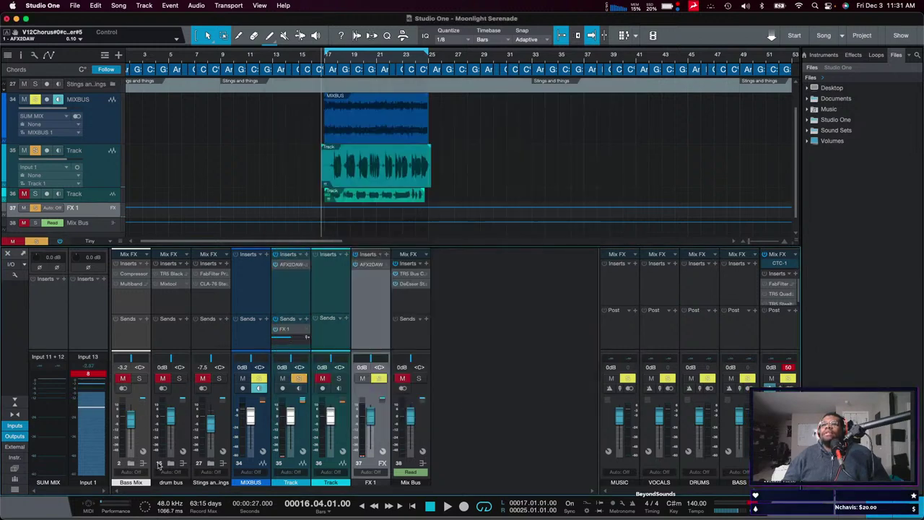
Play the loop with the bass, drum, Stings and vocal track 35 channels soloed, leaving vocal track 36 muted.
{"action": "left_click", "coordinate": [300, 379]}
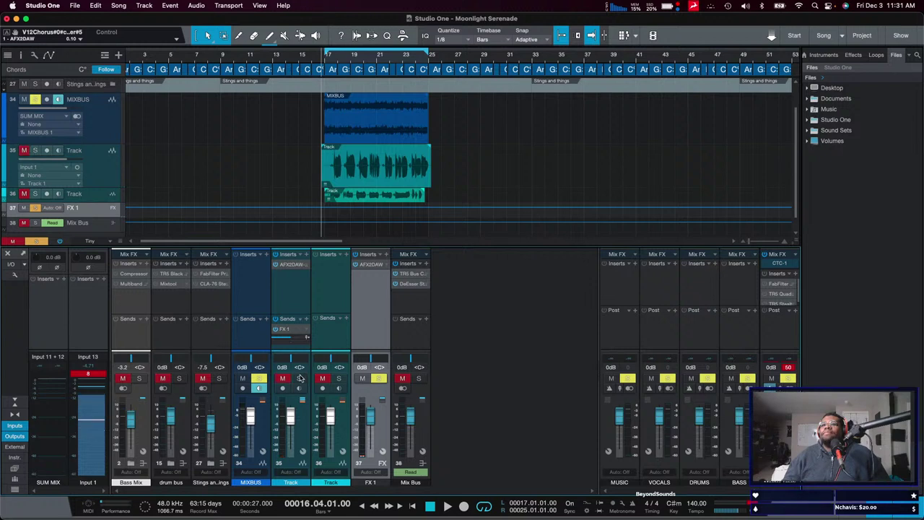
{"action": "left_click", "coordinate": [283, 379]}
{"action": "key", "text": "space"}
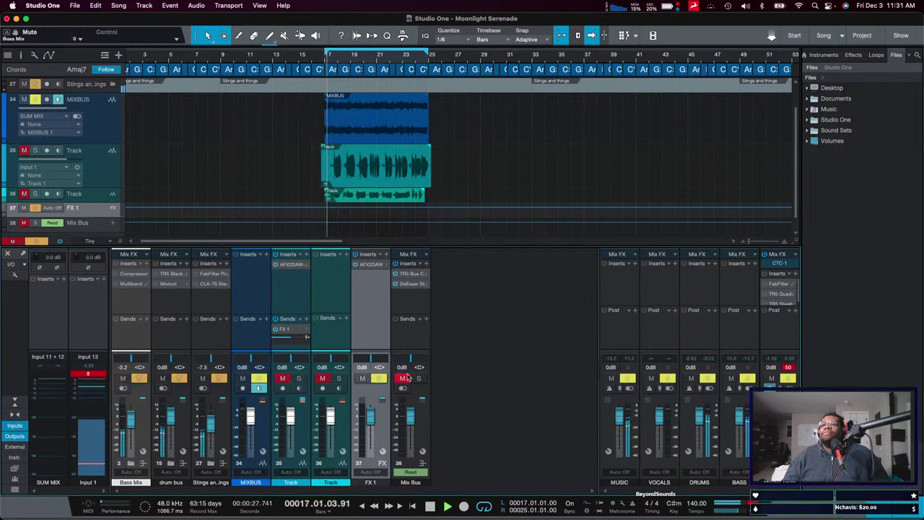
{"action": "left_click", "coordinate": [322, 379]}
{"action": "left_click", "coordinate": [338, 378]}
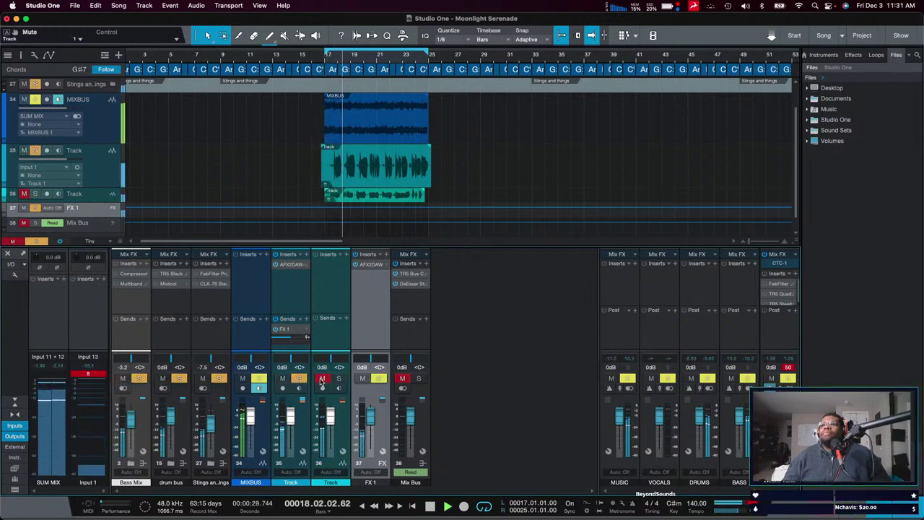
{"action": "left_click", "coordinate": [322, 378]}
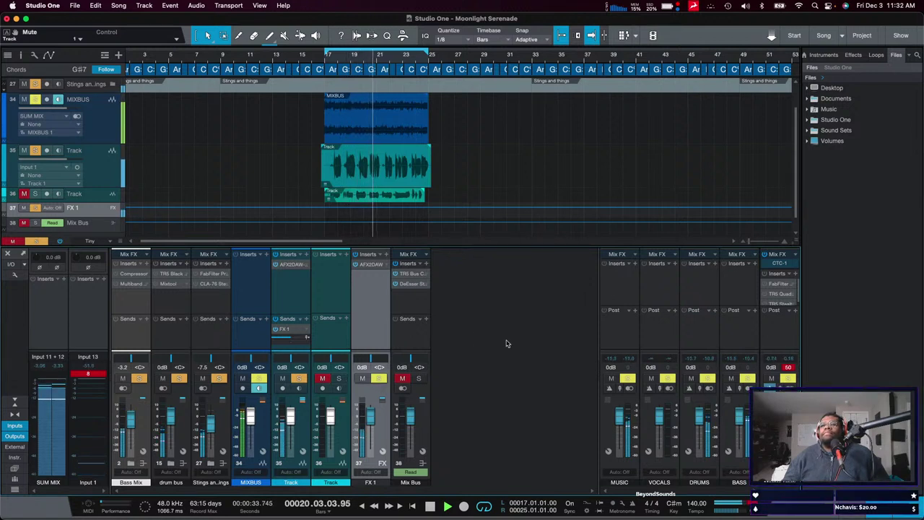
Stop playback and add a demo BBD Chorus after the V12 Chorus on FX 1, replacing it with the demo Memory Cat Brigade.
{"action": "left_click", "coordinate": [371, 264]}
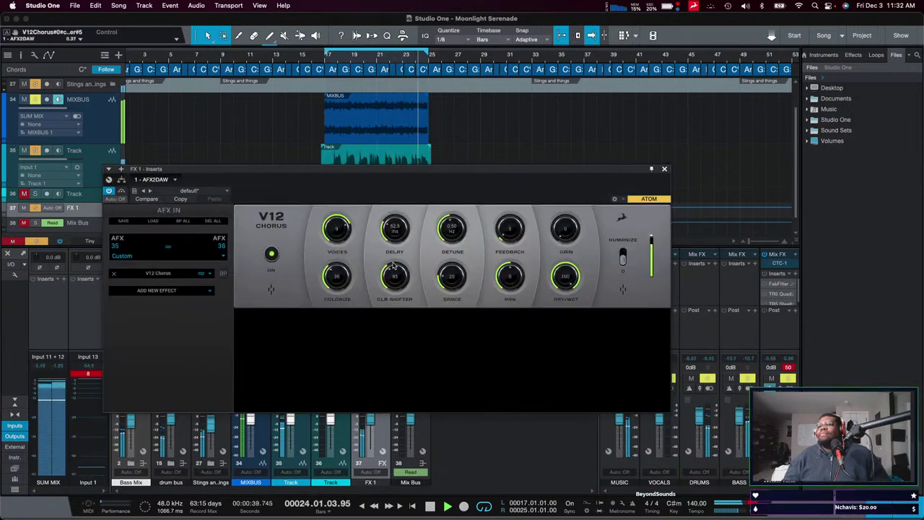
{"action": "key", "text": "space"}
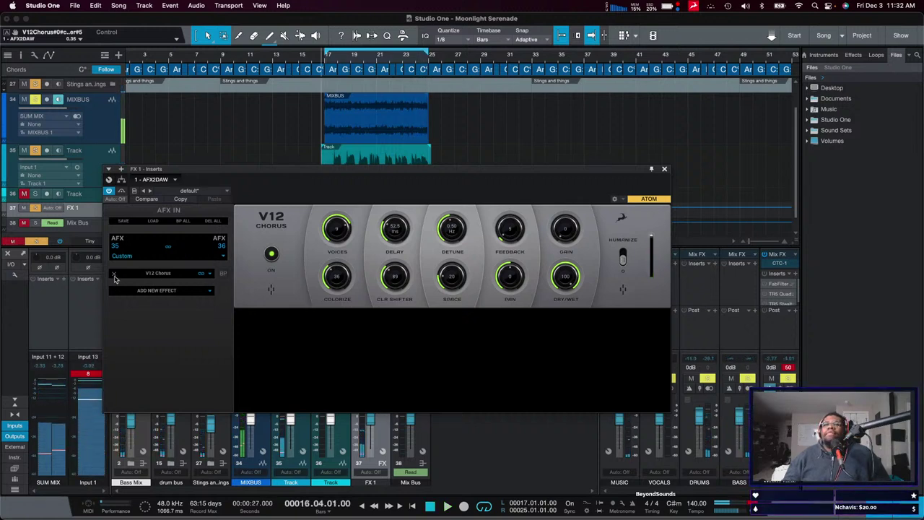
{"action": "left_click", "coordinate": [176, 289]}
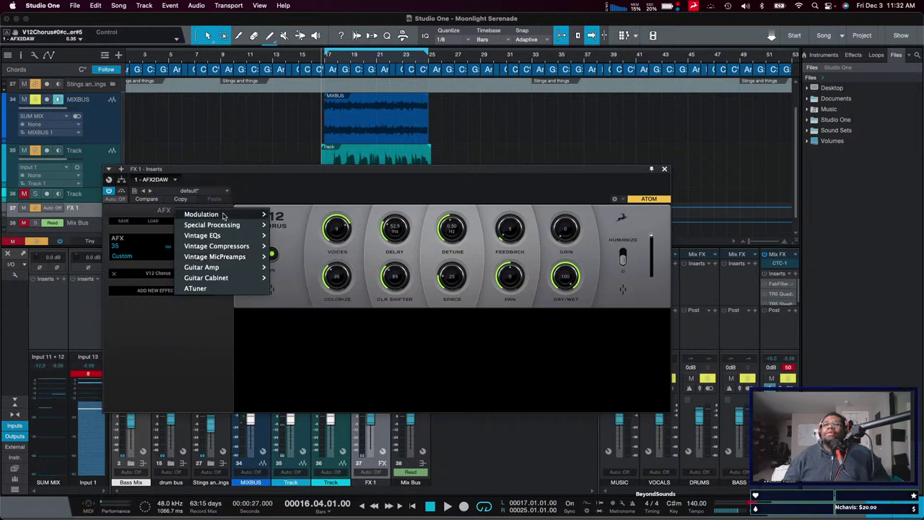
{"action": "mouse_move", "coordinate": [231, 214]}
{"action": "left_click", "coordinate": [297, 278]}
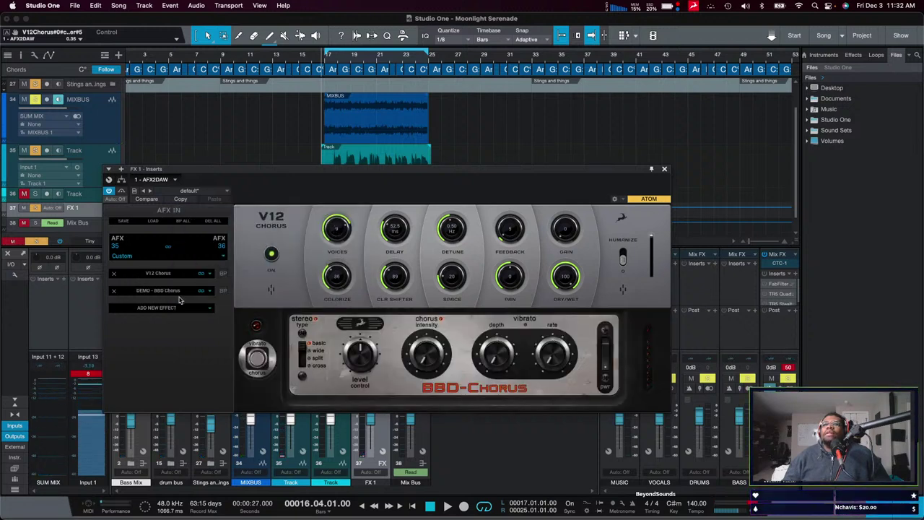
{"action": "left_click", "coordinate": [208, 293]}
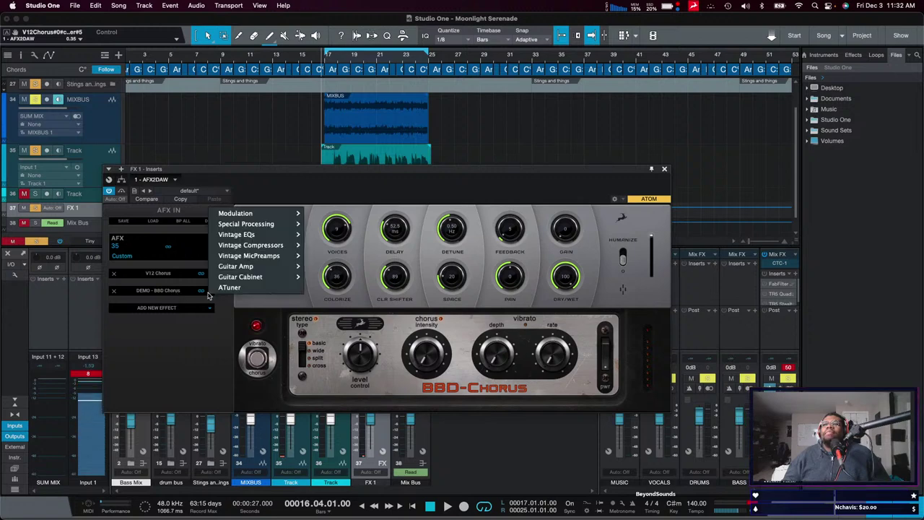
{"action": "mouse_move", "coordinate": [266, 215]}
{"action": "left_click", "coordinate": [332, 257]}
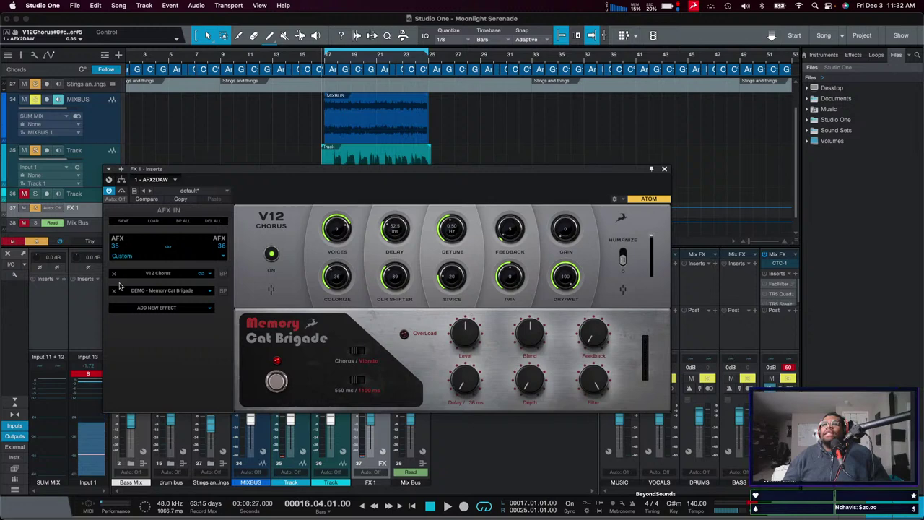
Remove the Memory Cat Brigade and V12 Chorus effects from FX 1's AFX2DAW insert and close the plug-in window.
{"action": "left_click", "coordinate": [208, 293]}
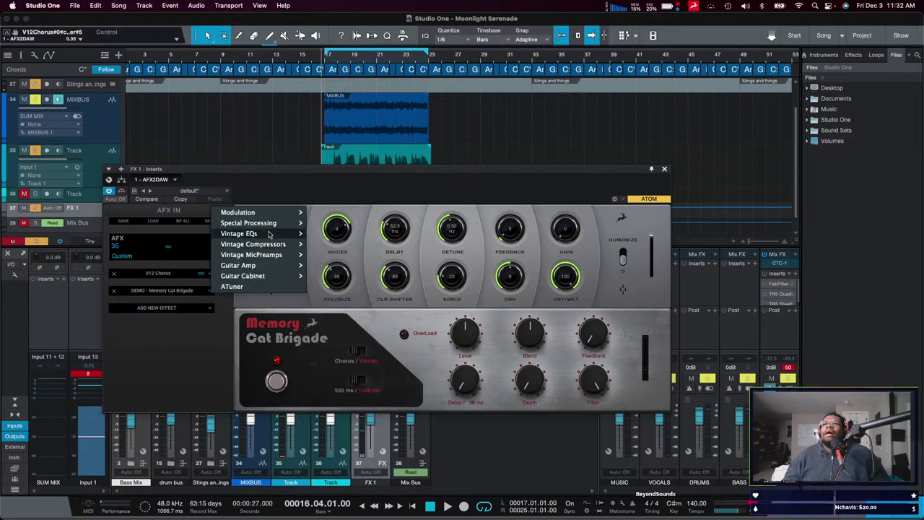
{"action": "left_click", "coordinate": [214, 325]}
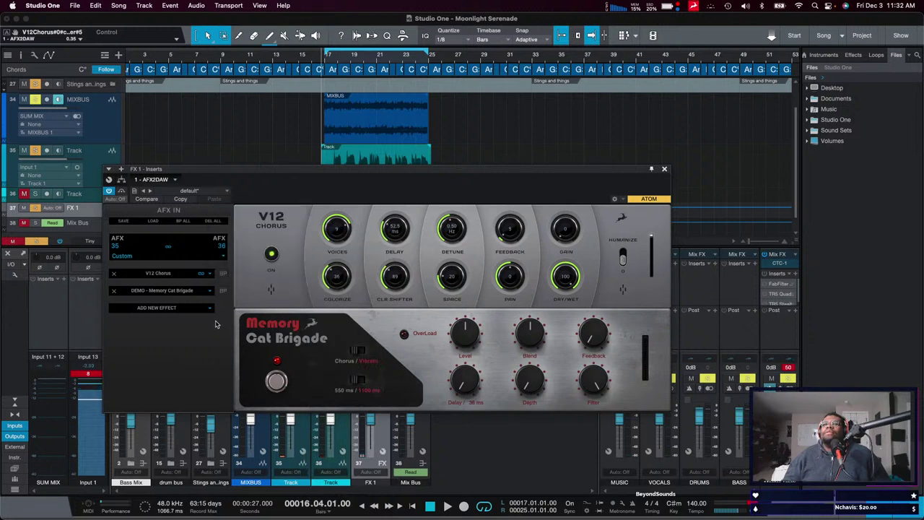
{"action": "left_click", "coordinate": [113, 291]}
{"action": "left_click", "coordinate": [114, 274]}
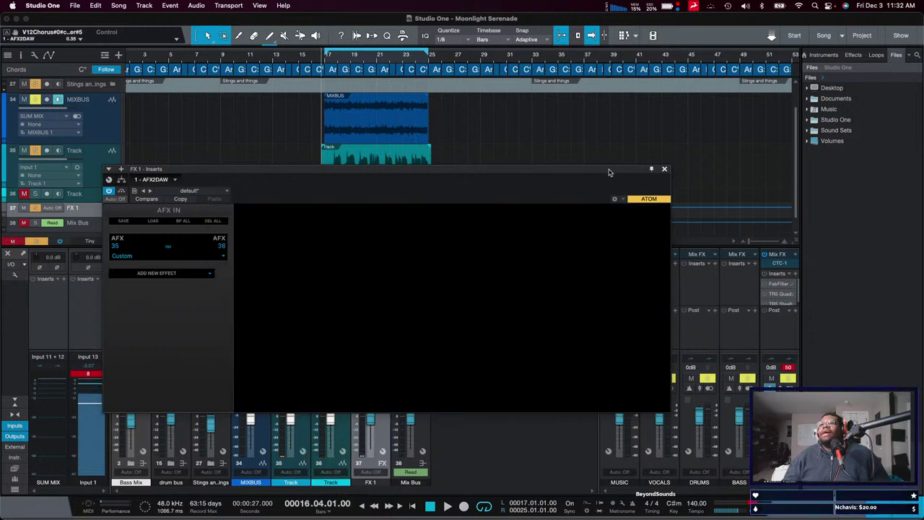
{"action": "left_click", "coordinate": [664, 169]}
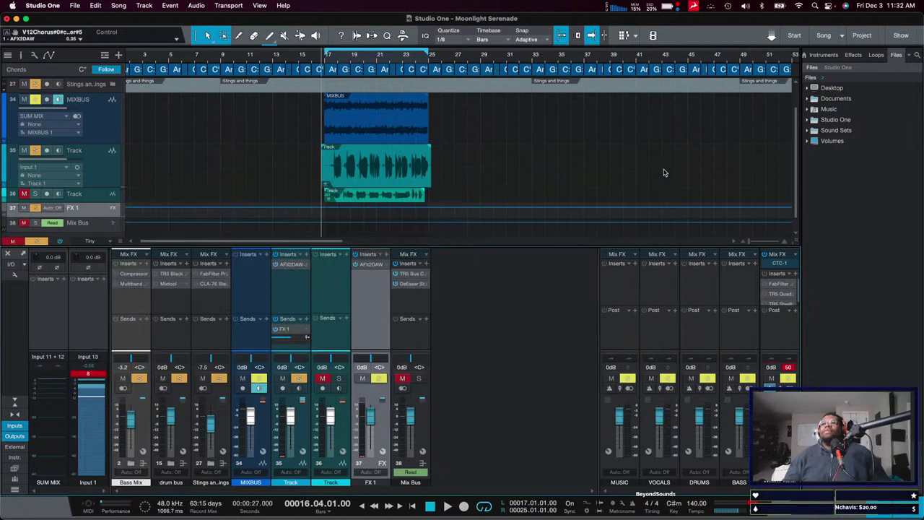
Reset the clip indicator on the Input 13 channel and select the vocal event on track 35.
{"action": "left_click", "coordinate": [91, 380]}
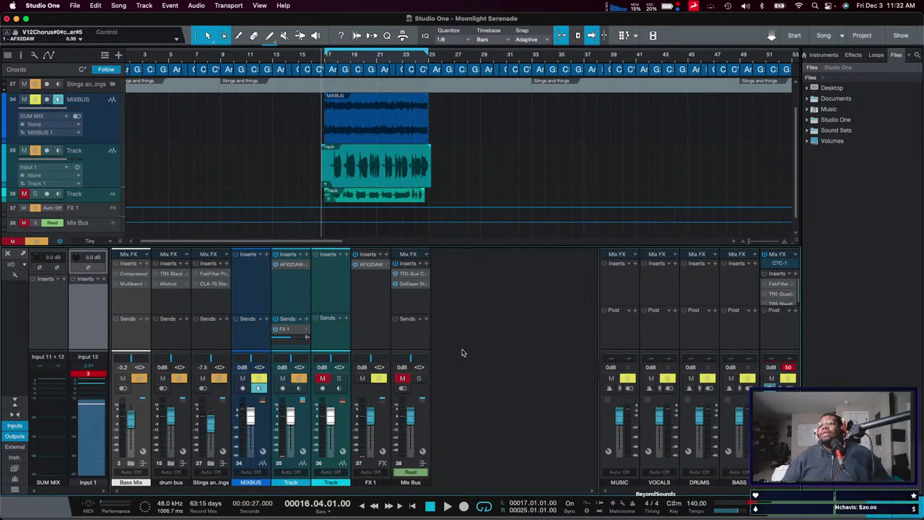
{"action": "left_click", "coordinate": [89, 374]}
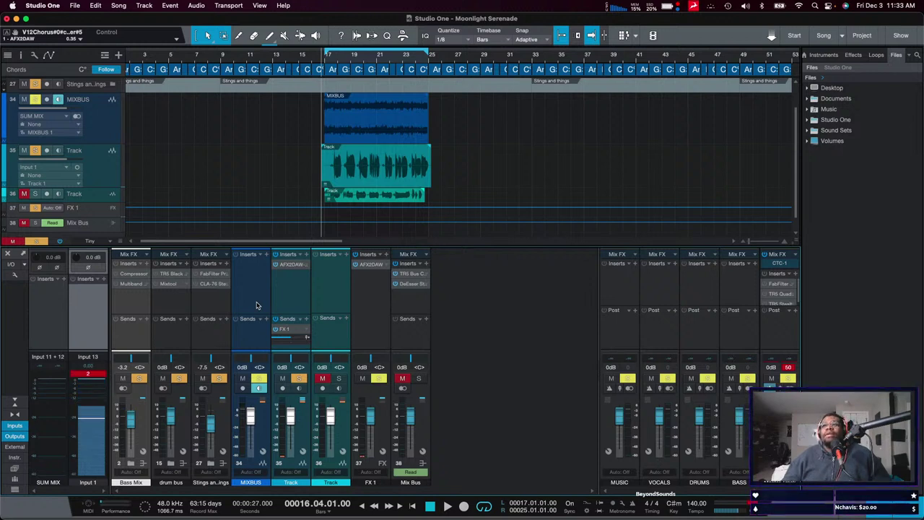
{"action": "left_click", "coordinate": [337, 170]}
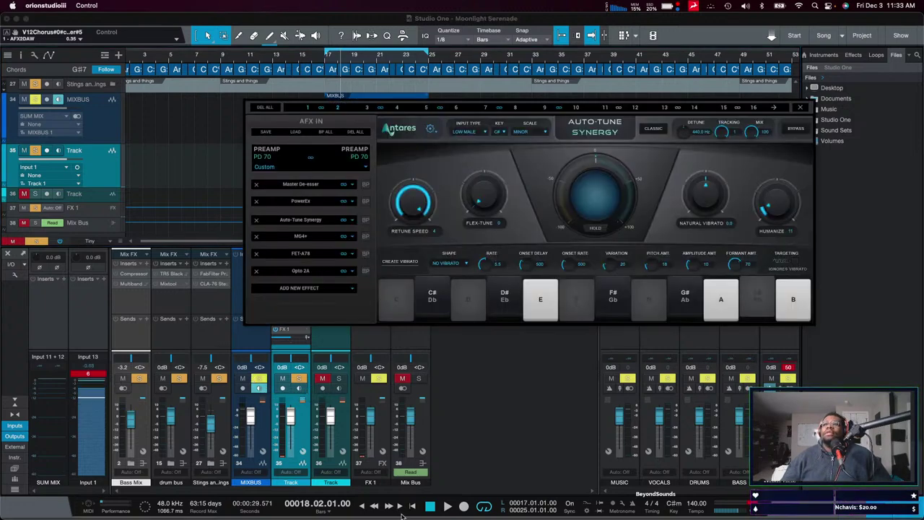
Close the Auto-Tune Synergy AFX window, switch to the Orion Studio control panel to review its input and output routing, and minimize it.
{"action": "left_click", "coordinate": [46, 5]}
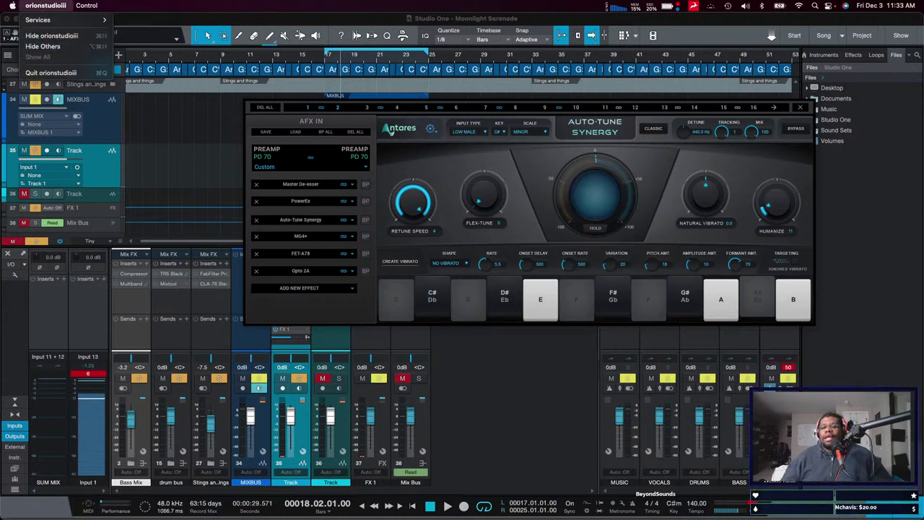
{"action": "key", "text": "Escape"}
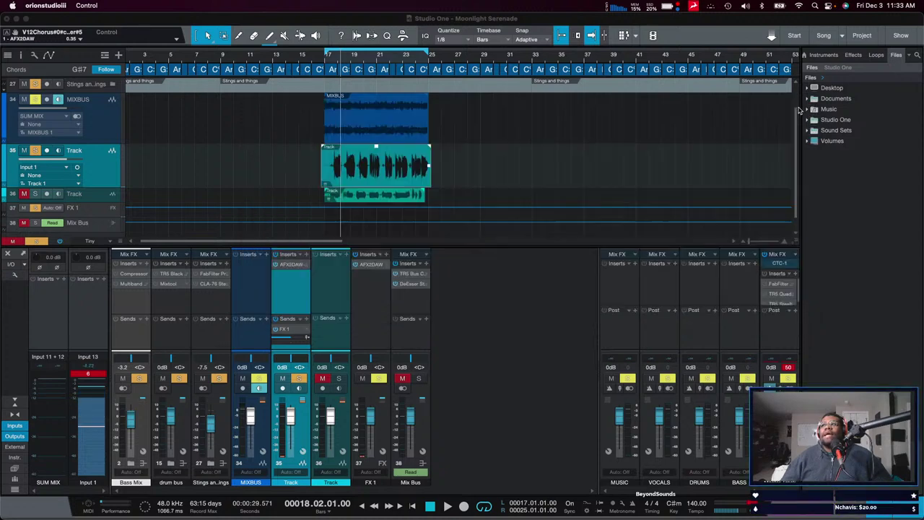
{"action": "left_click", "coordinate": [800, 106]}
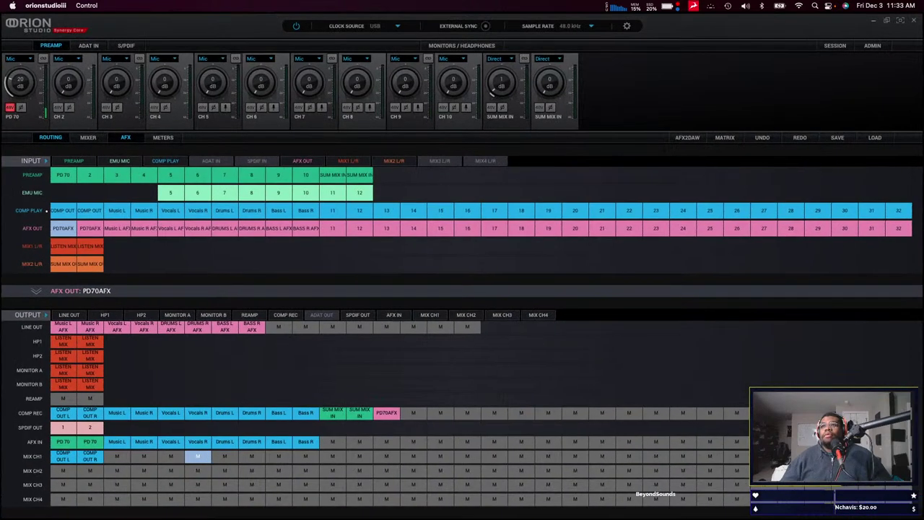
{"action": "key", "text": "ctrl+Right"}
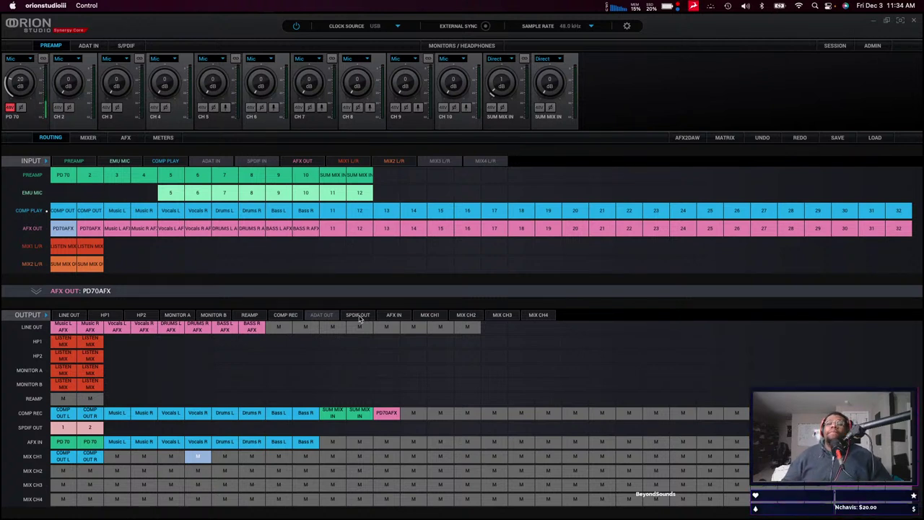
{"action": "left_click", "coordinate": [872, 19]}
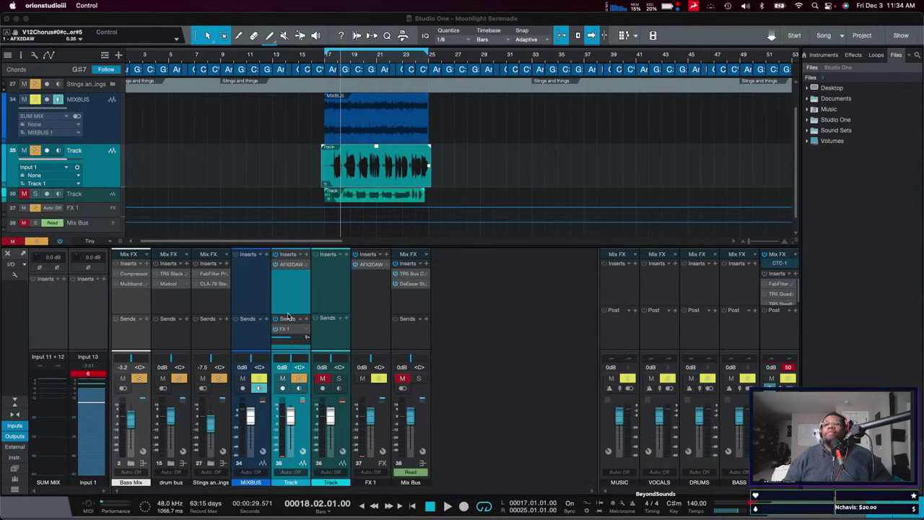
Adjust the height split between the inserts and sends sections of the mixer channels.
{"action": "left_click", "coordinate": [265, 320]}
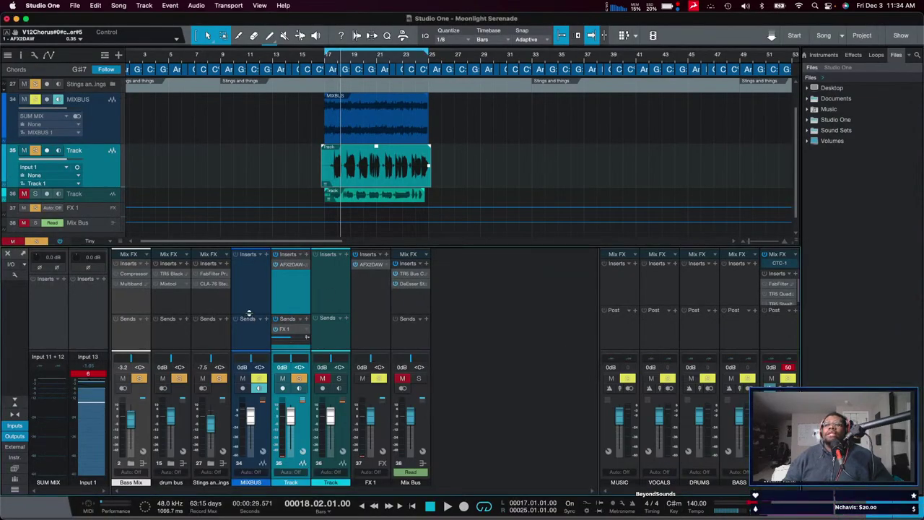
{"action": "left_click_drag", "start_coordinate": [249, 312], "coordinate": [254, 302]}
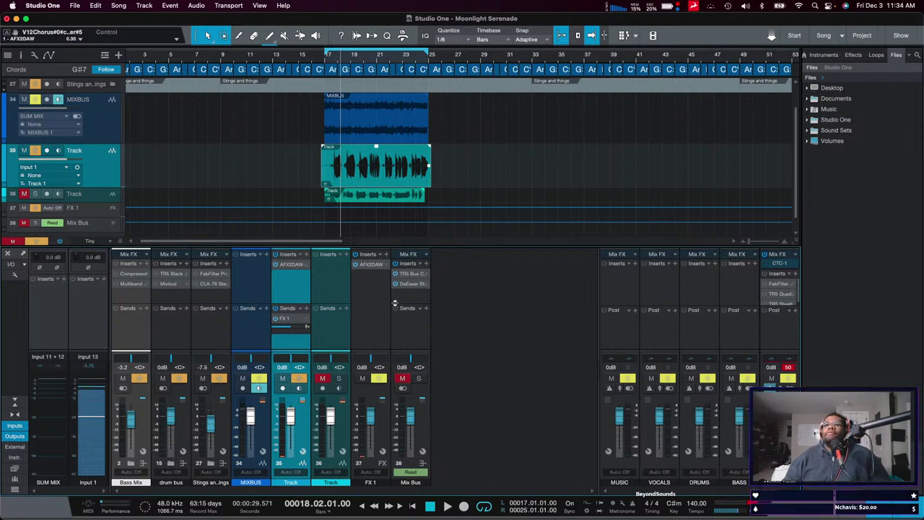
{"action": "left_click_drag", "start_coordinate": [399, 307], "coordinate": [392, 318]}
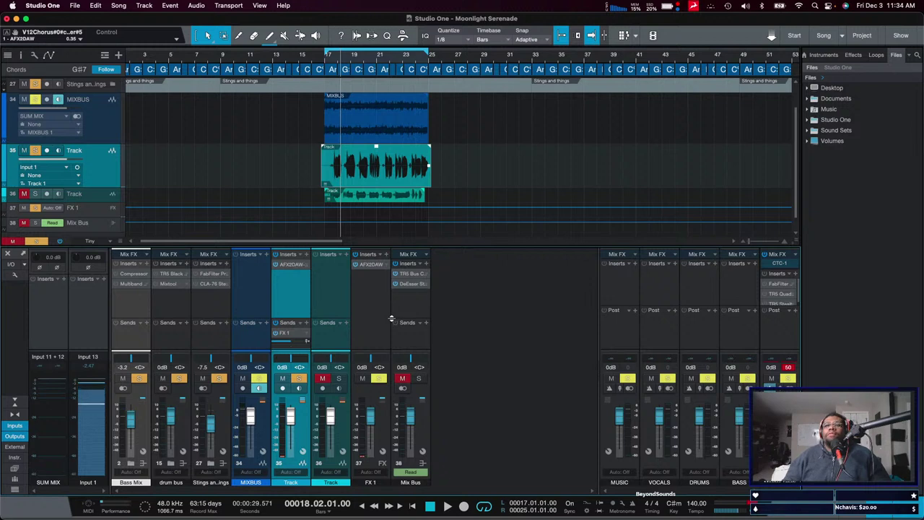